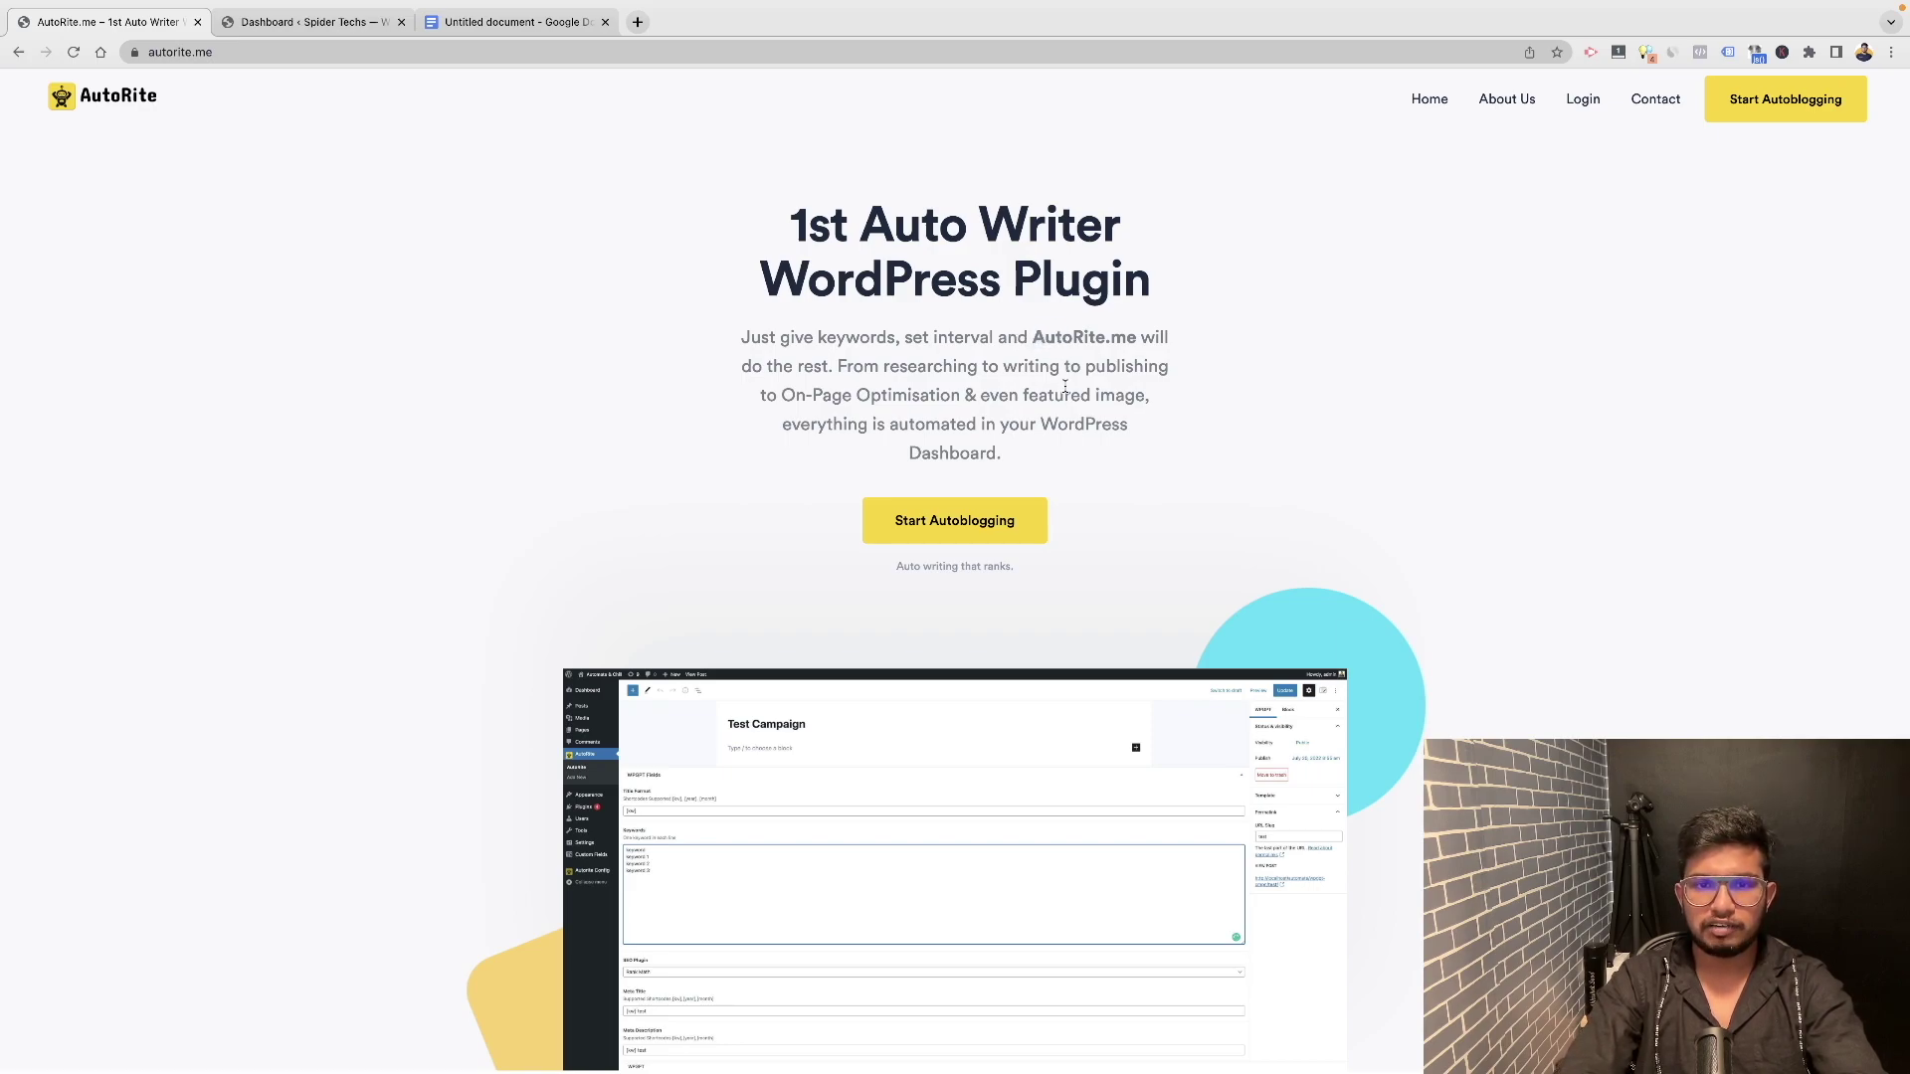
Browse down the AutoRite.me homepage and check its web address.
{"action": "scroll", "coordinate": [1065, 386], "scroll_direction": "down", "scroll_amount": 5}
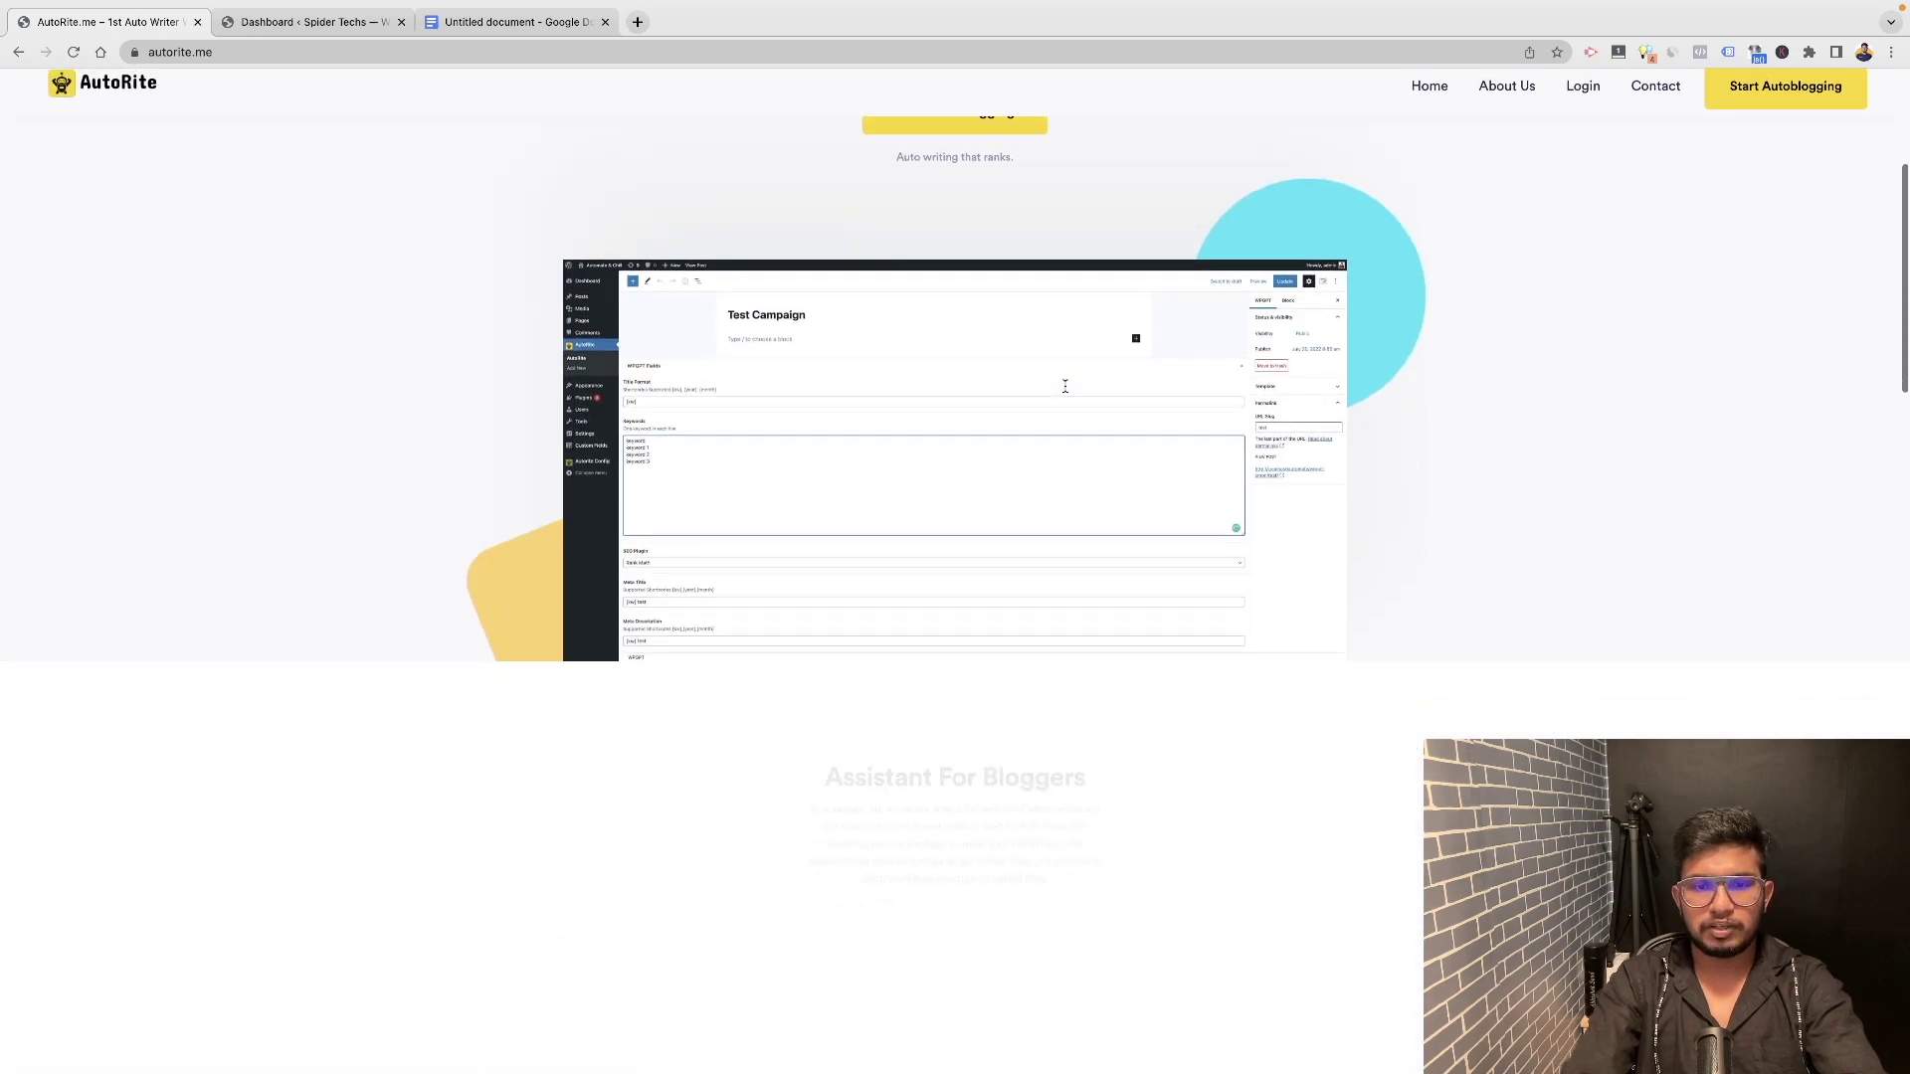
{"action": "scroll", "coordinate": [1065, 388], "scroll_direction": "down", "scroll_amount": 10}
{"action": "scroll", "coordinate": [1066, 392], "scroll_direction": "down", "scroll_amount": 4}
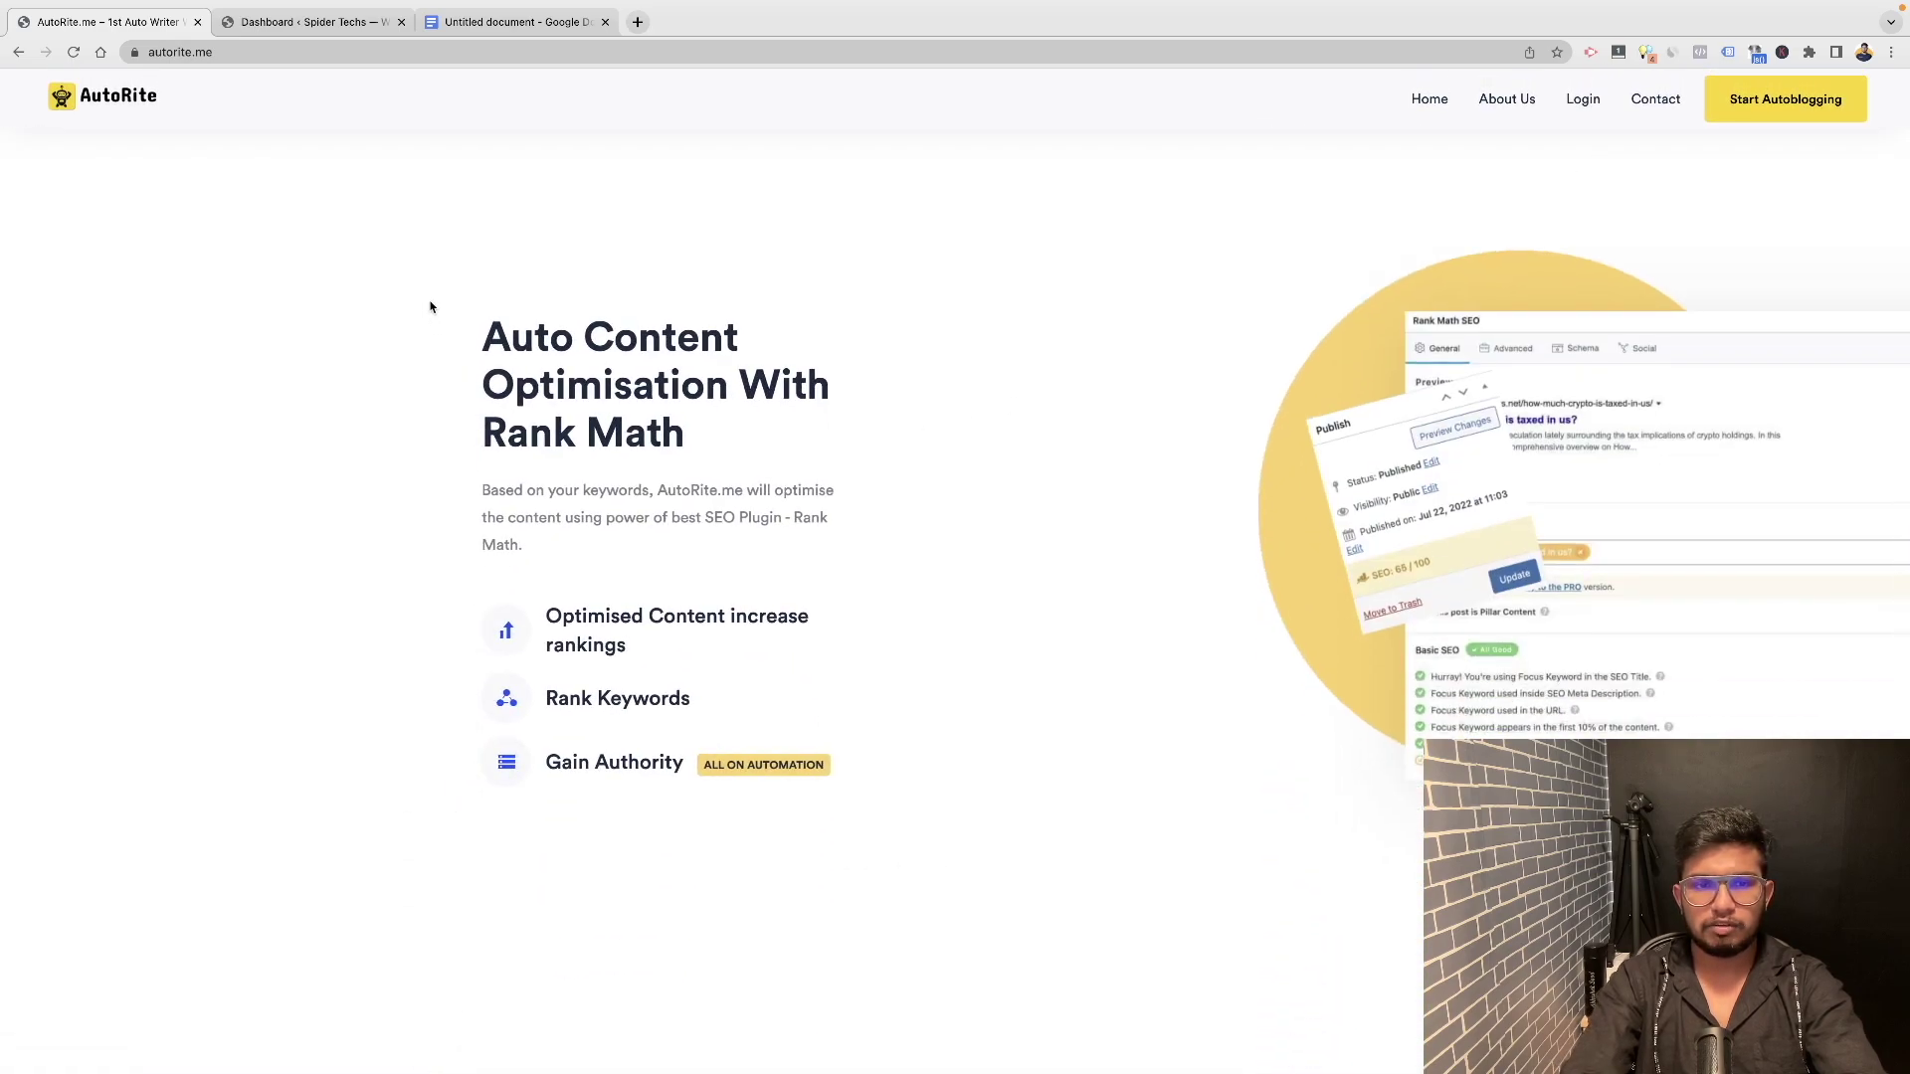
{"action": "left_click_drag", "start_coordinate": [431, 302], "coordinate": [980, 738]}
{"action": "left_click", "coordinate": [987, 759]}
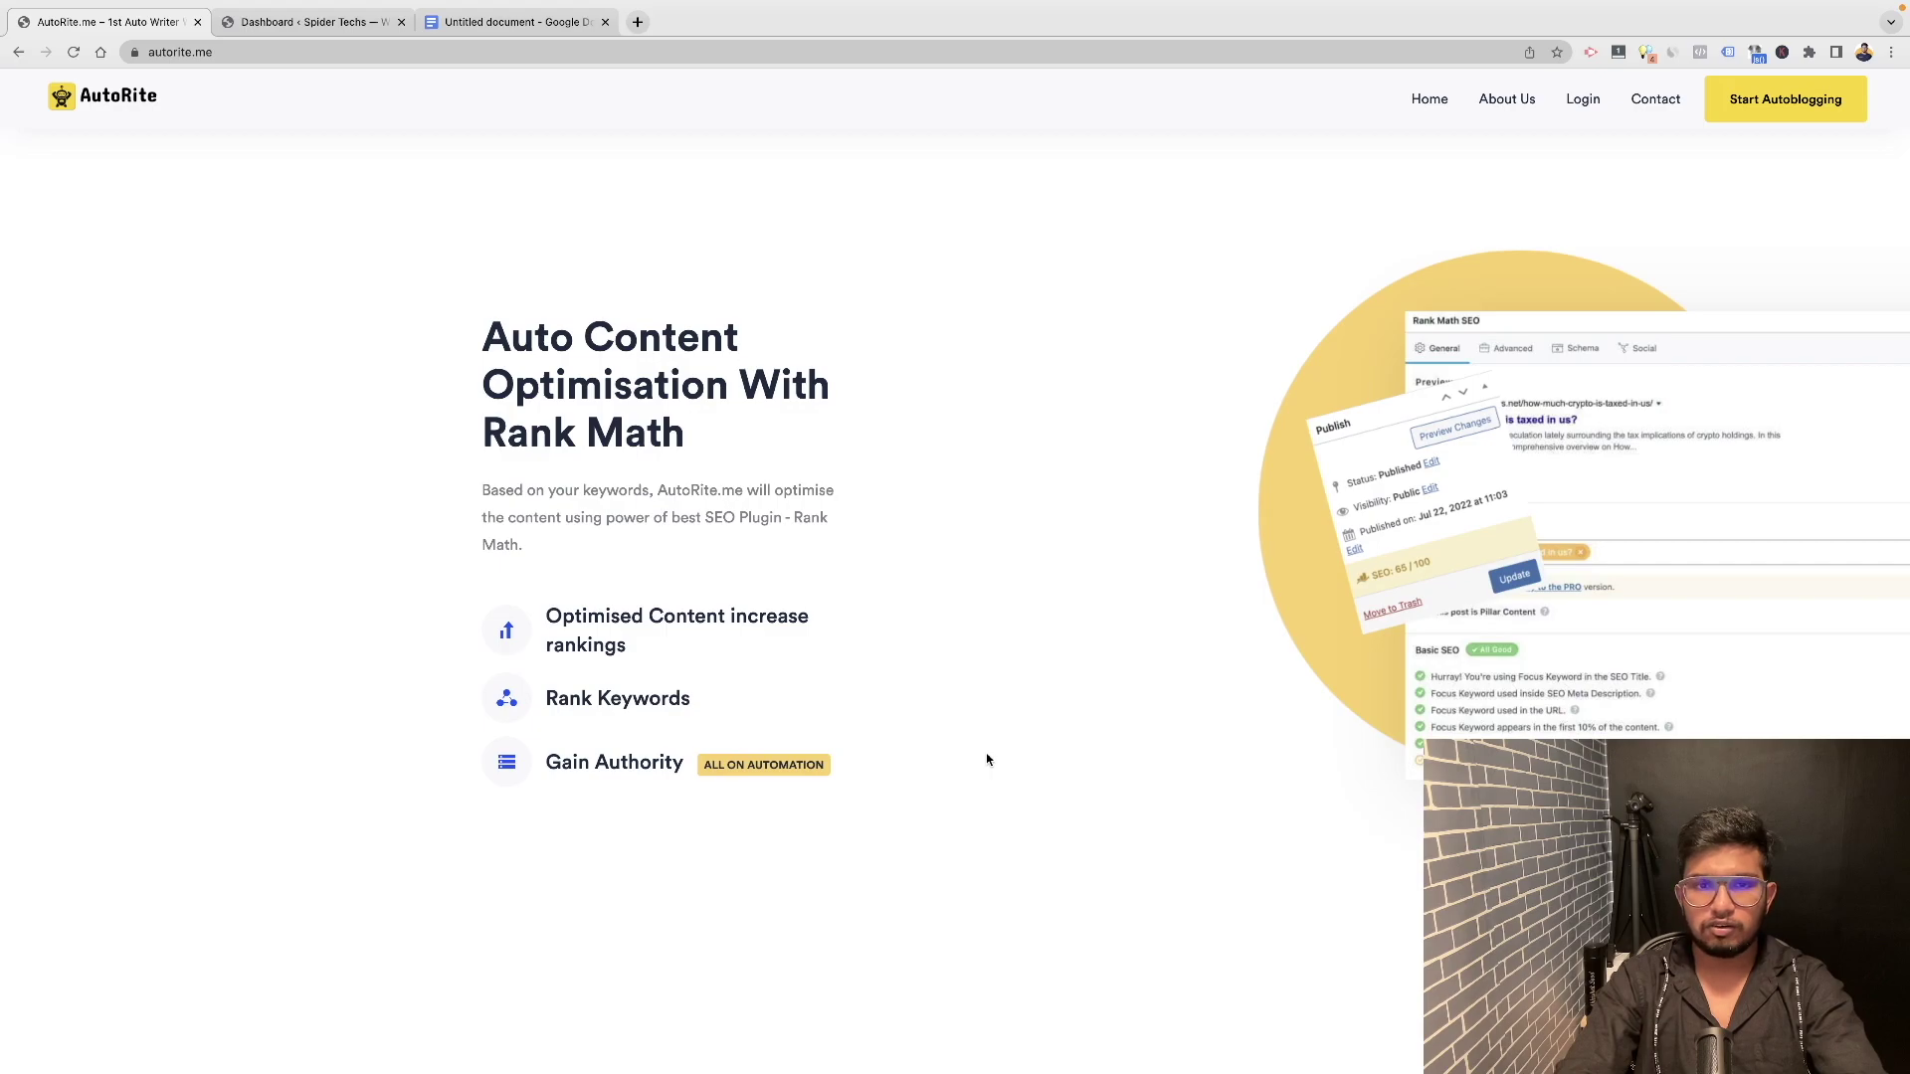
{"action": "scroll", "coordinate": [987, 759], "scroll_direction": "up", "scroll_amount": 20}
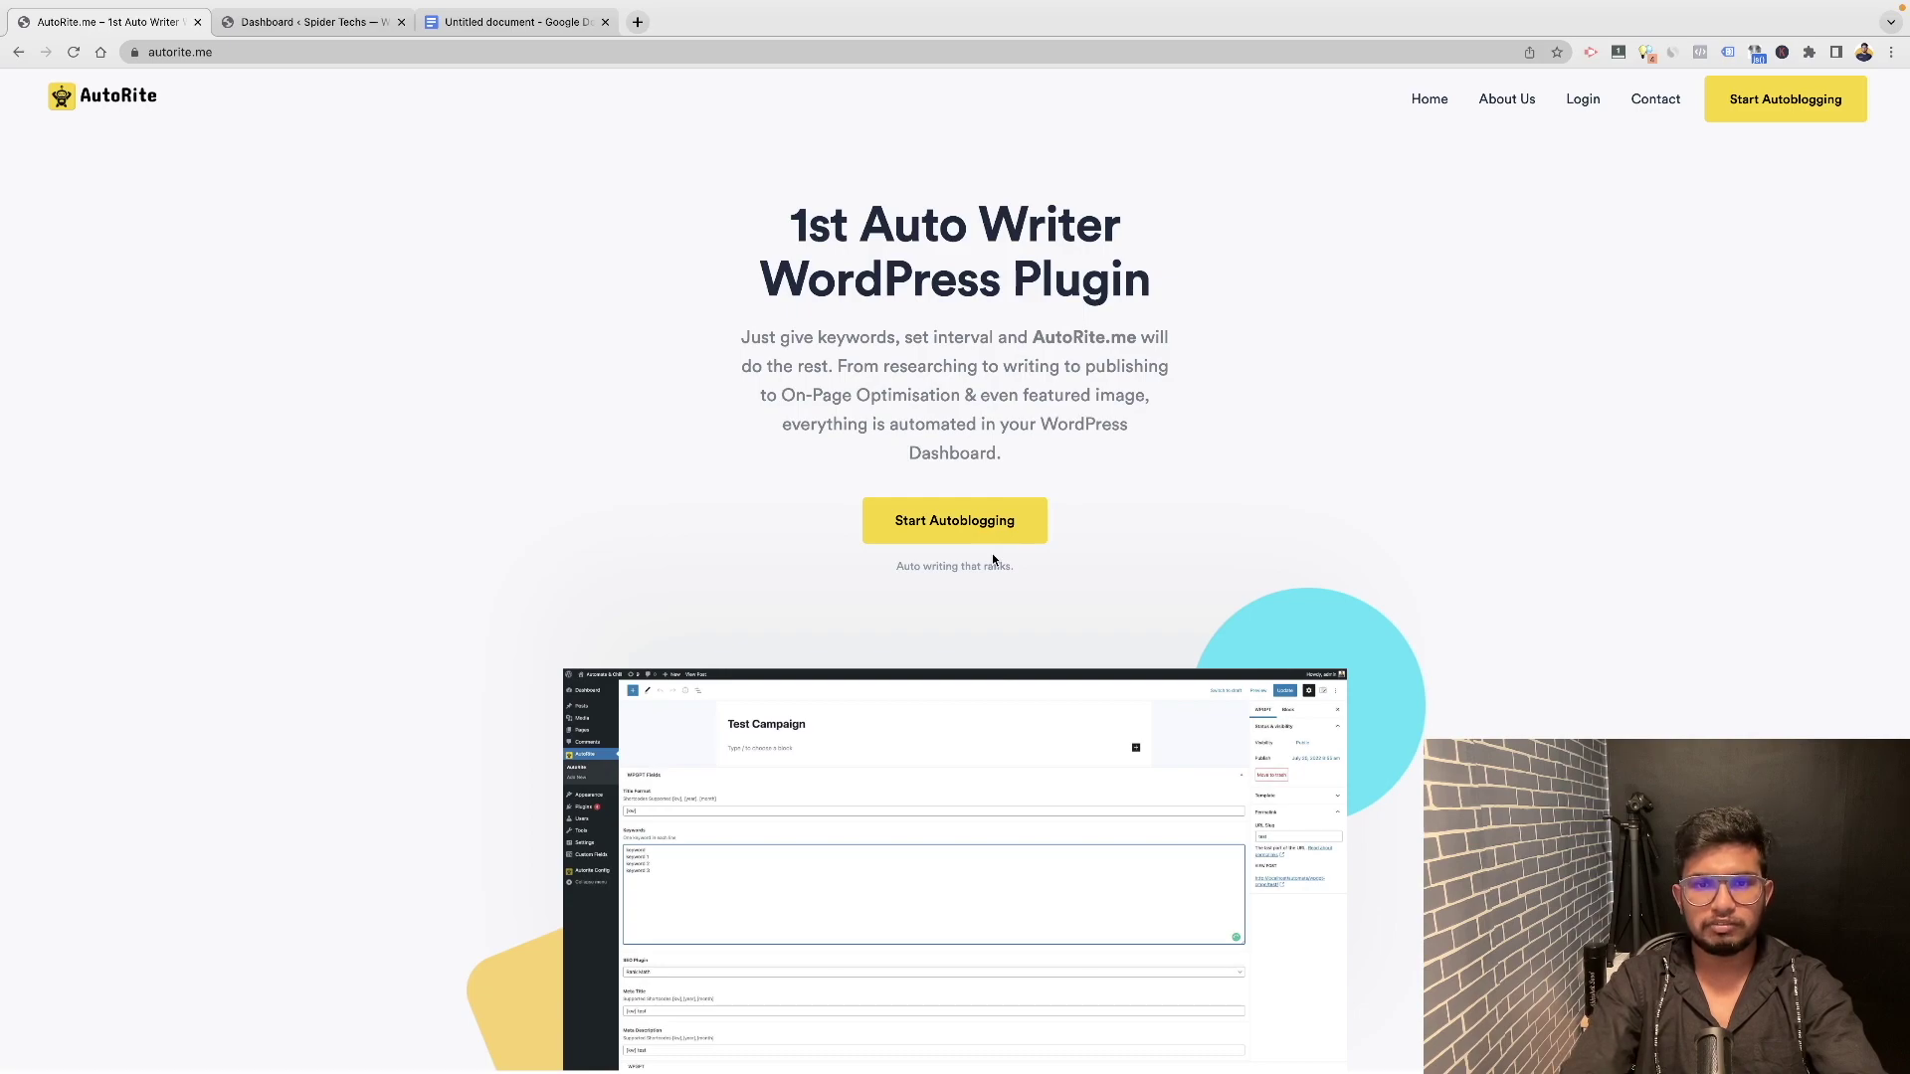
{"action": "key", "text": "super+l"}
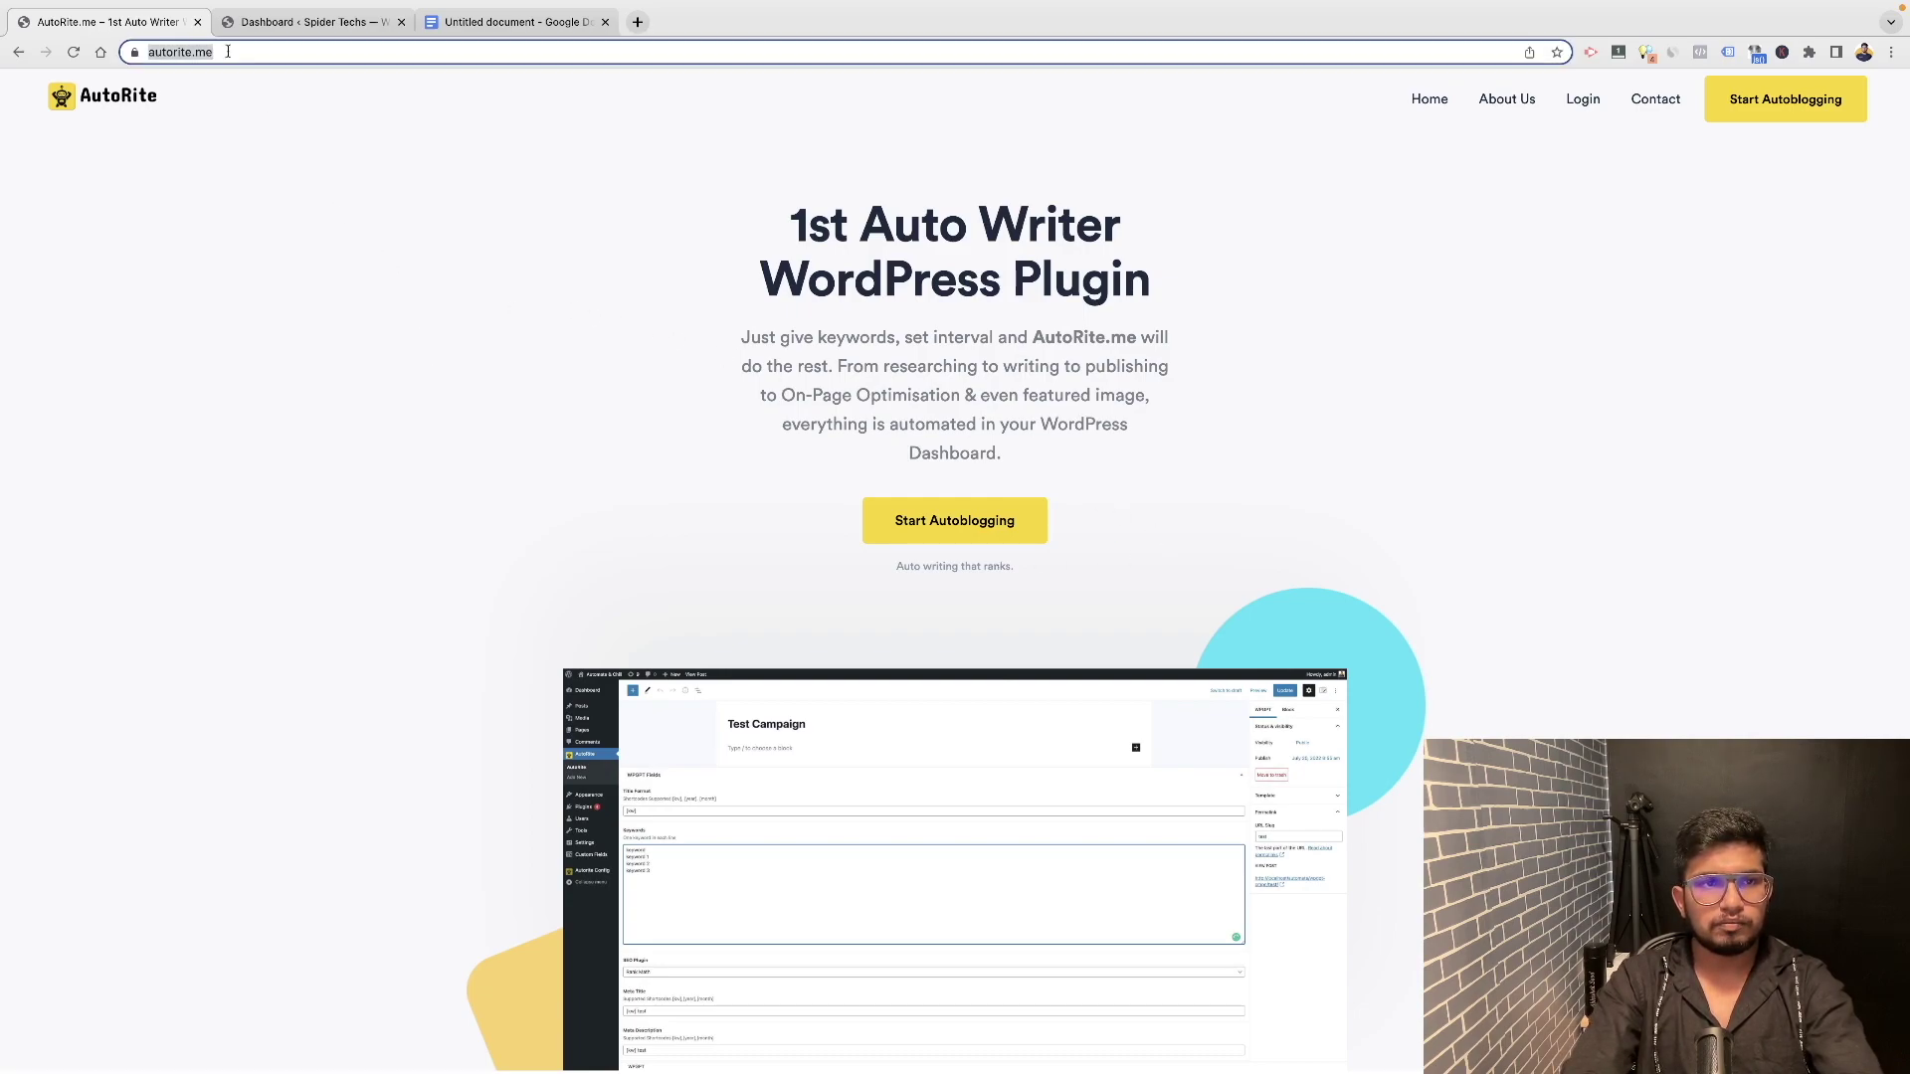
{"action": "left_click", "coordinate": [348, 145]}
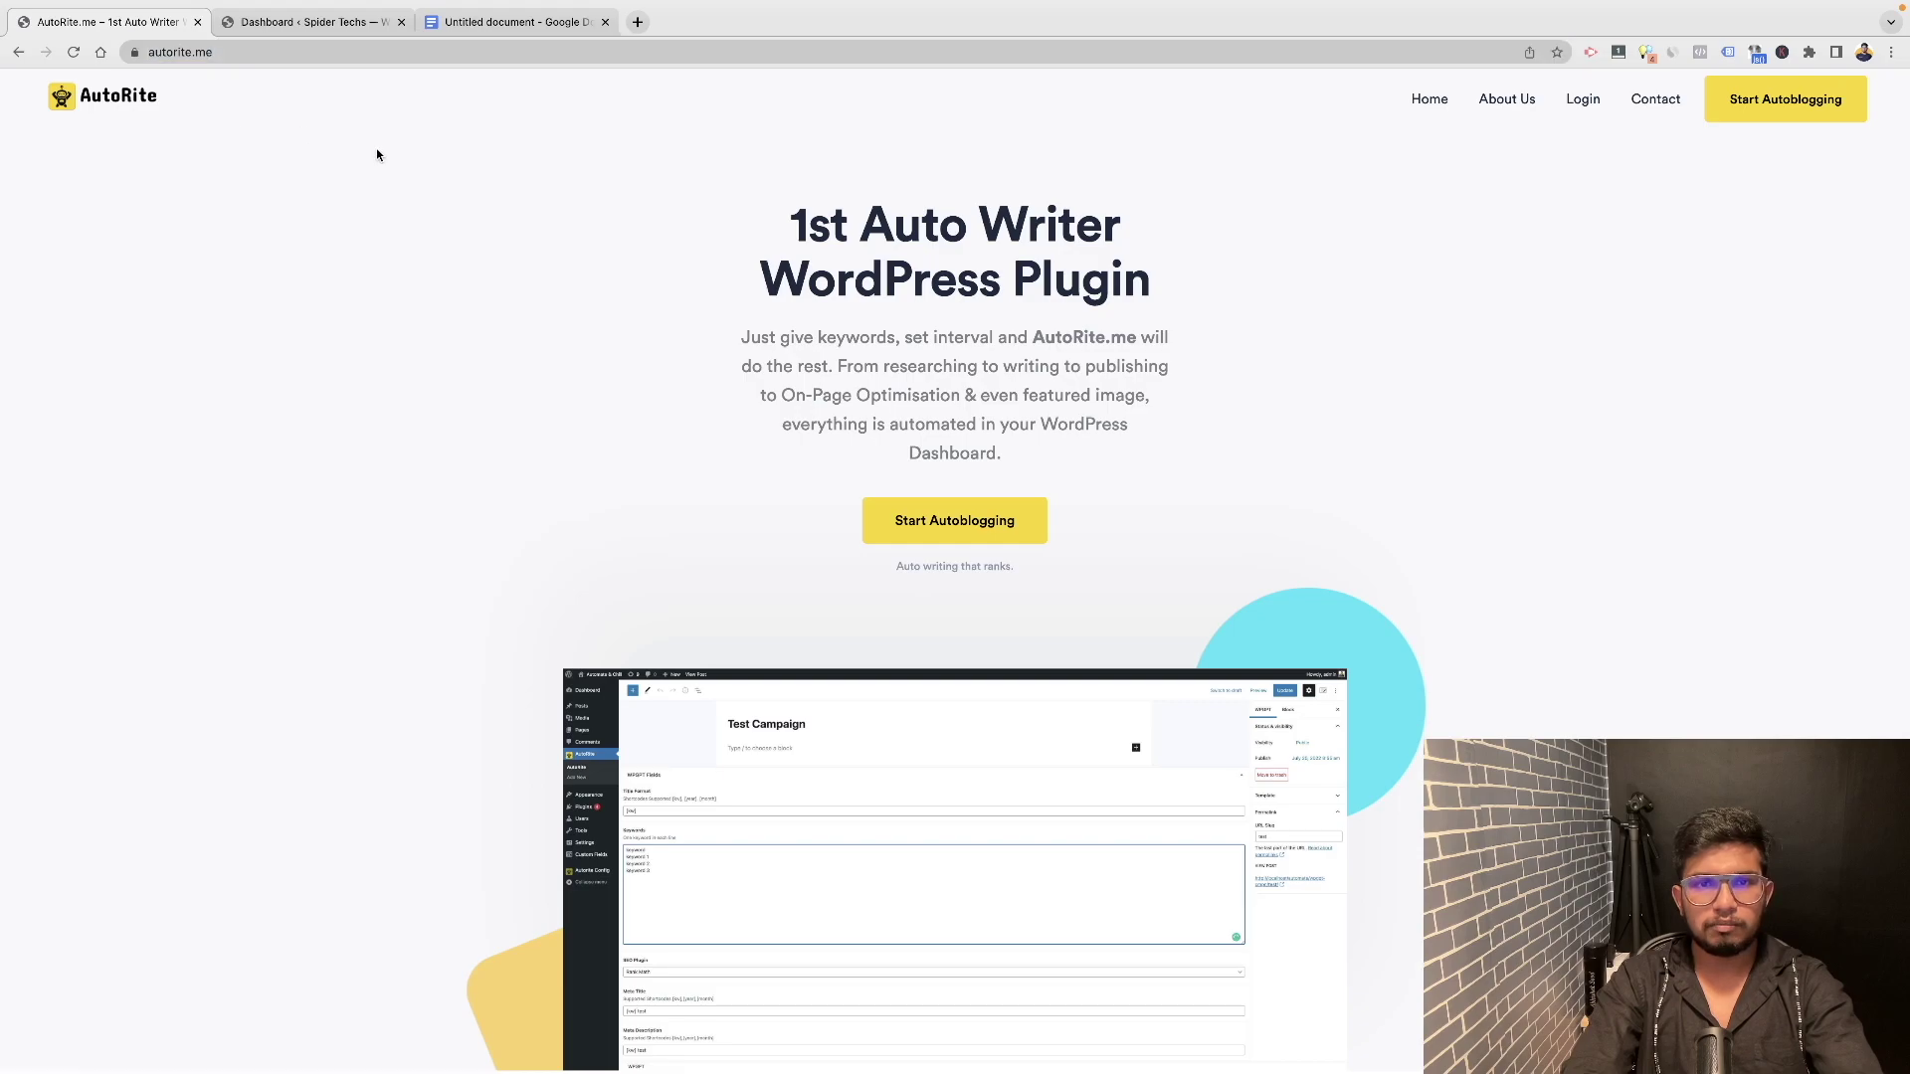
Review the plans and start signing up for the Starter plan (30 blog posts).
{"action": "left_click", "coordinate": [924, 540]}
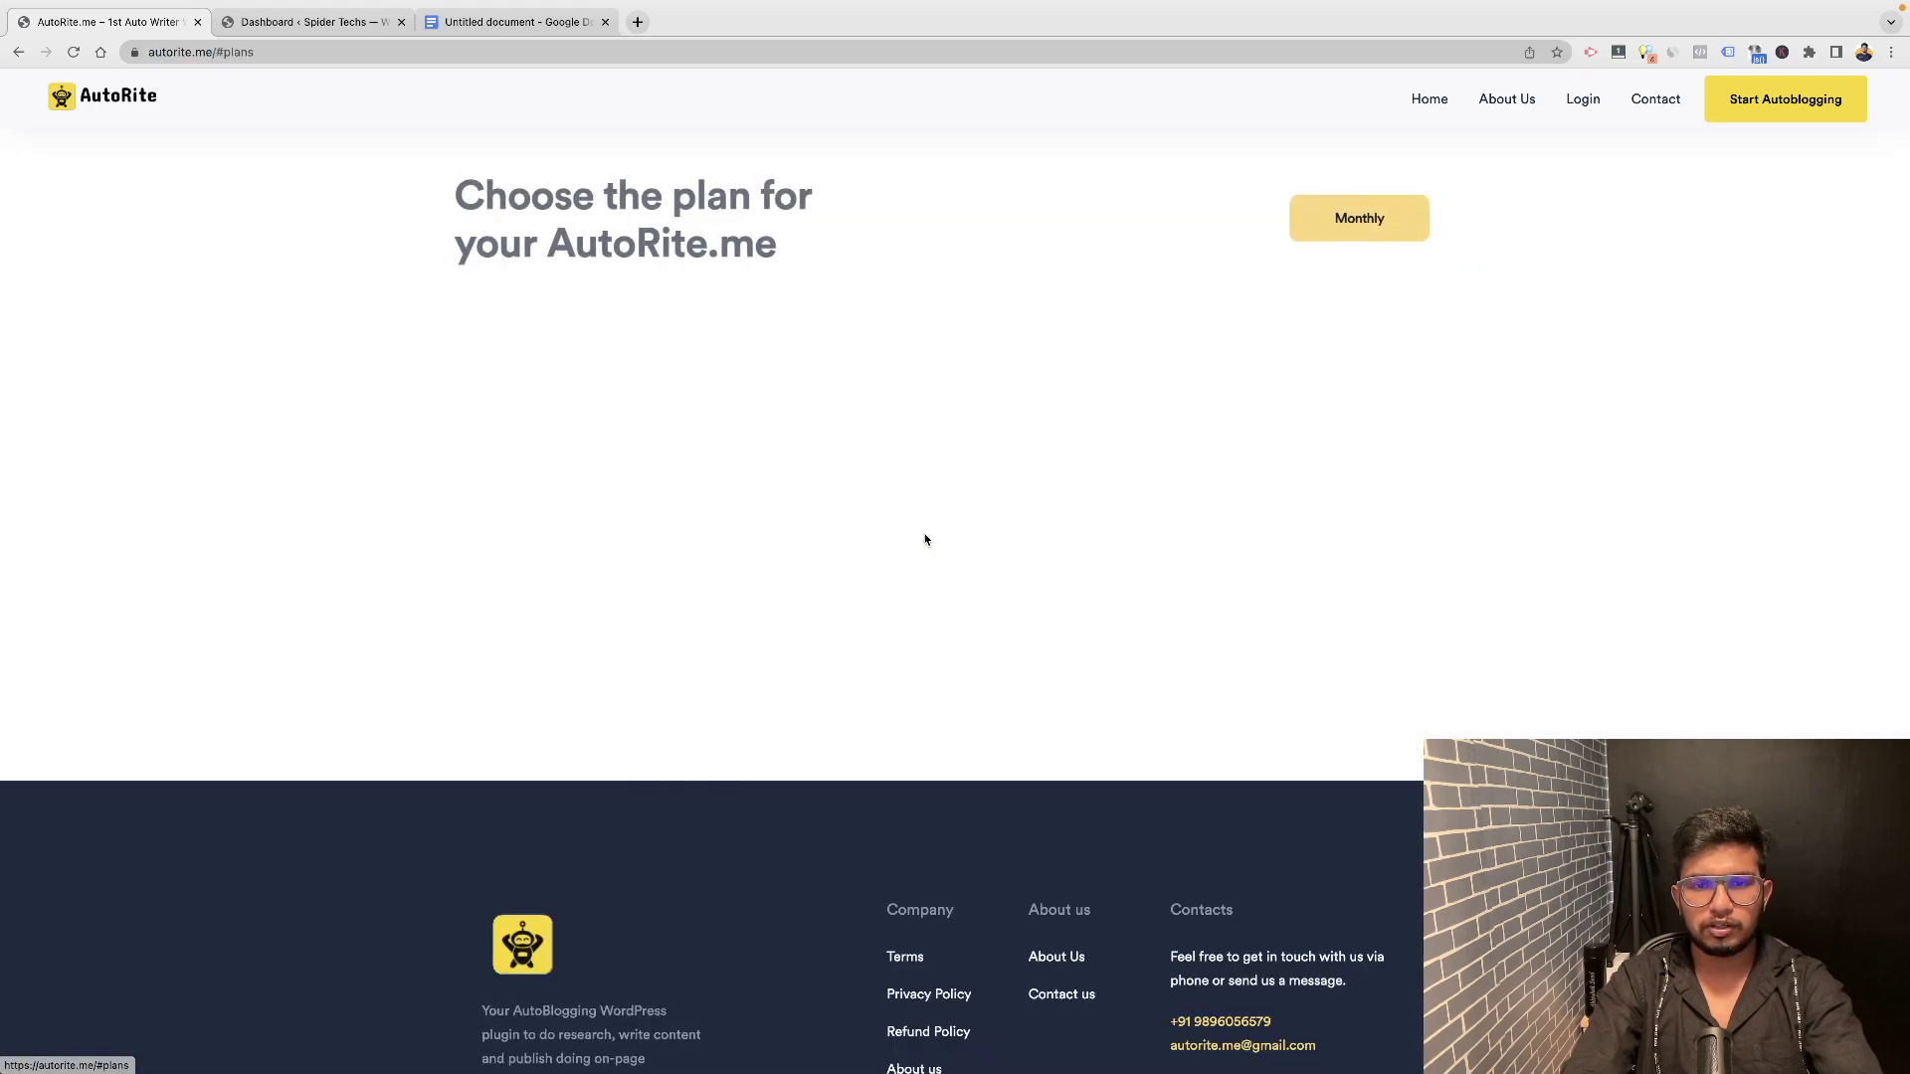
{"action": "left_click_drag", "start_coordinate": [470, 342], "coordinate": [1510, 655]}
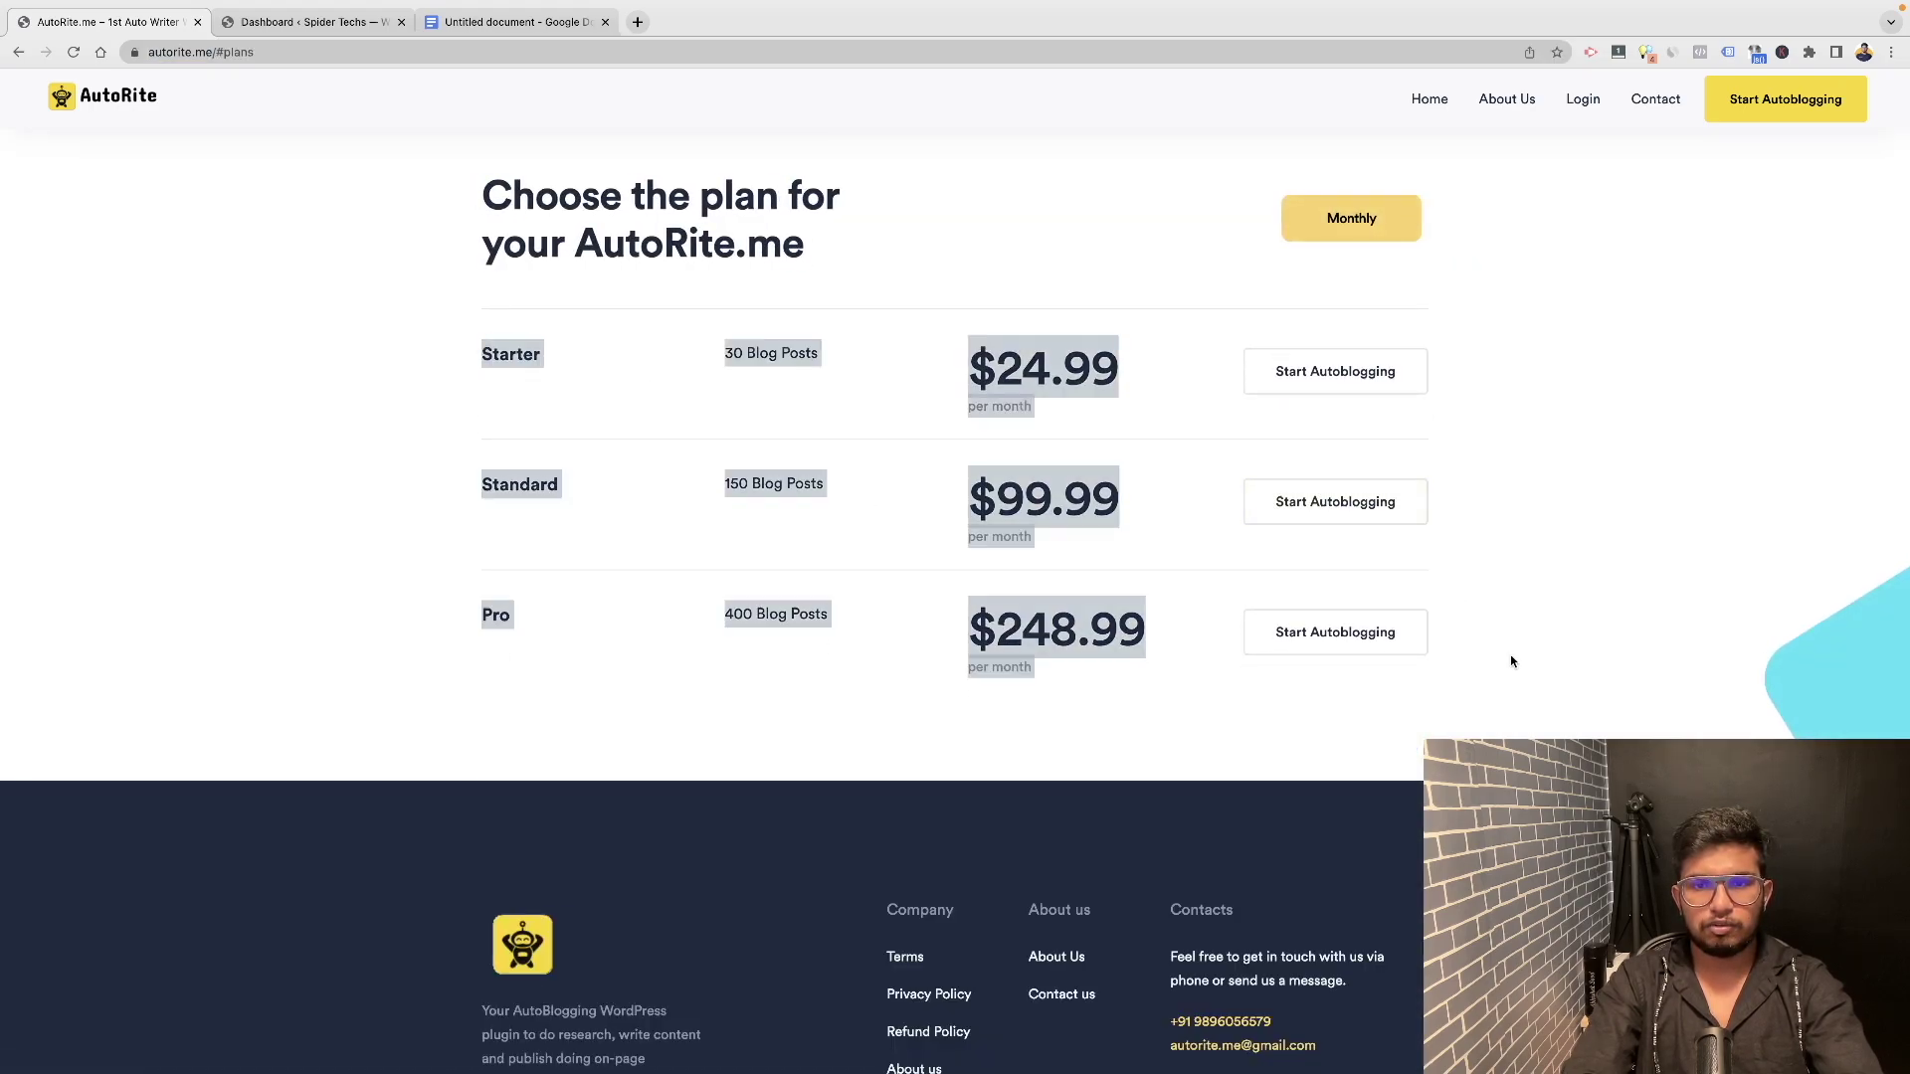
{"action": "left_click", "coordinate": [1540, 688]}
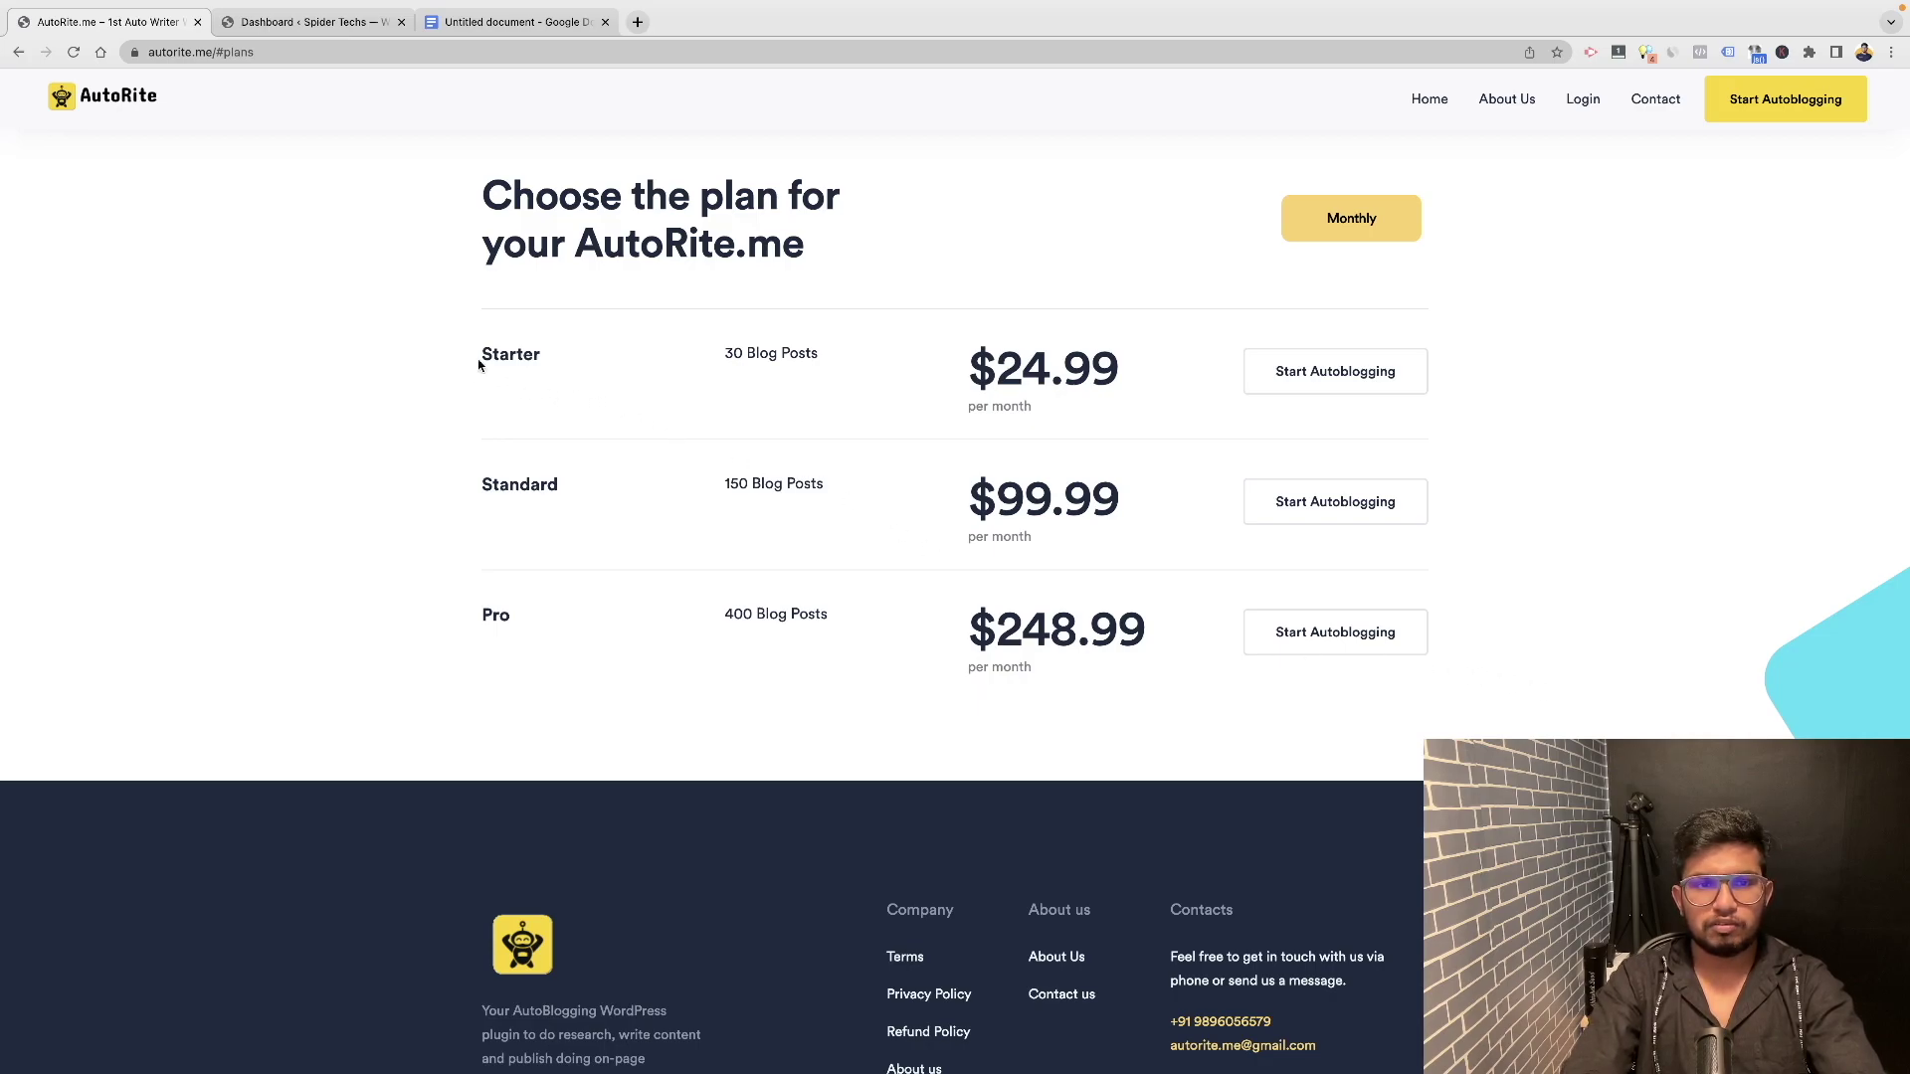
{"action": "left_click_drag", "start_coordinate": [478, 367], "coordinate": [837, 358]}
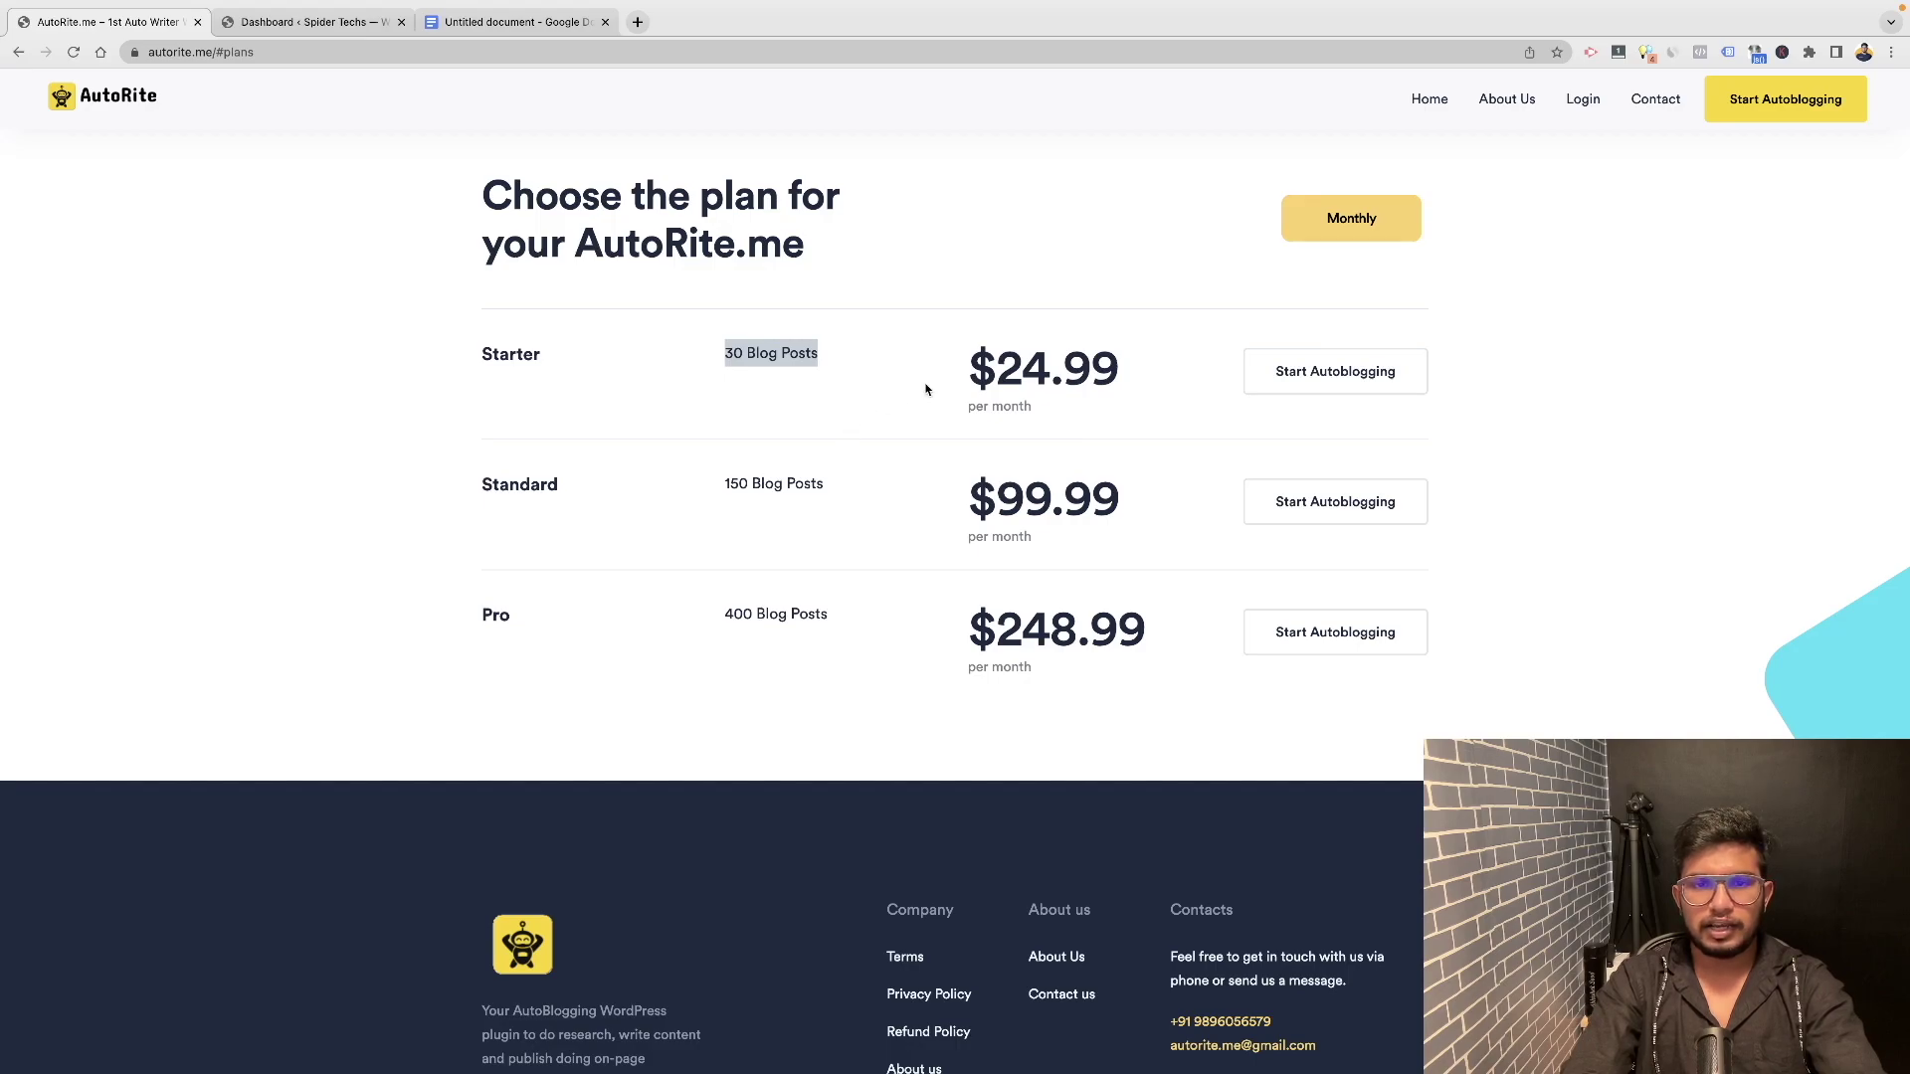
{"action": "left_click_drag", "start_coordinate": [962, 380], "coordinate": [1136, 376]}
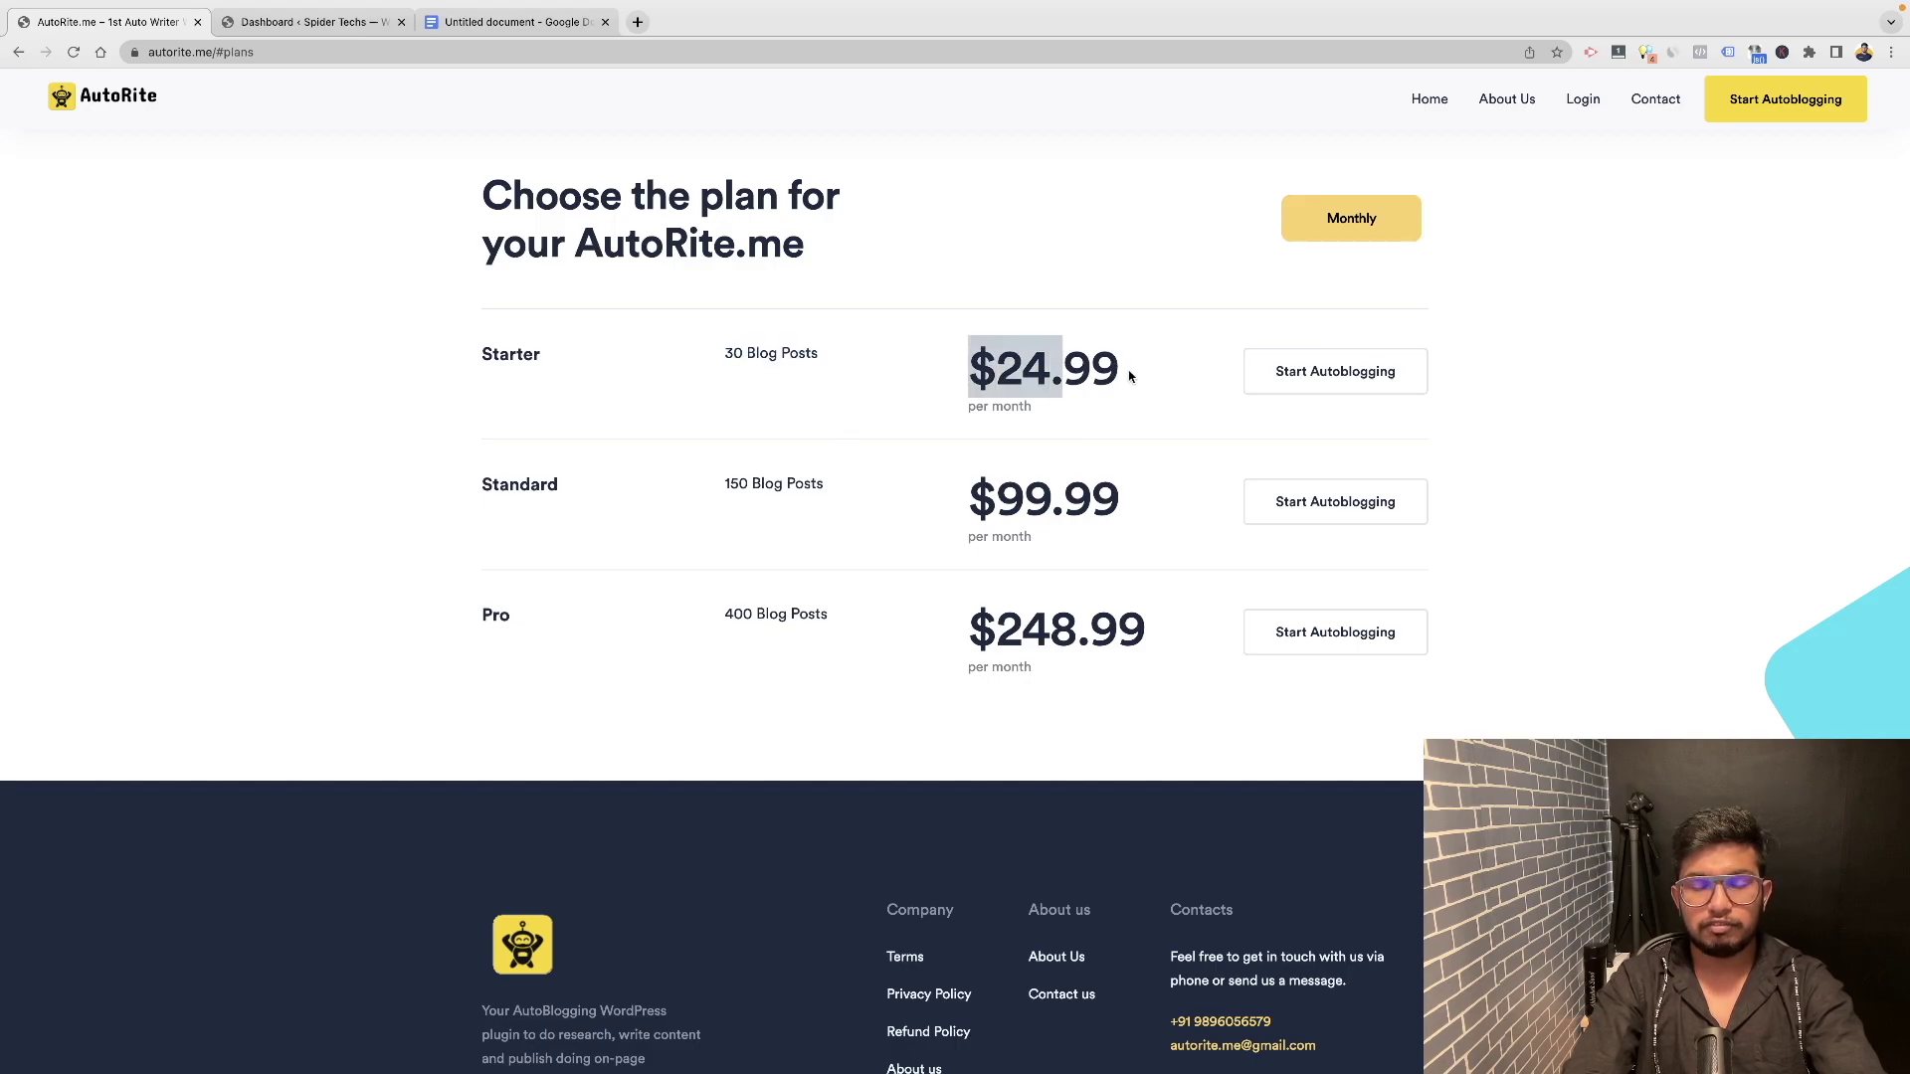
{"action": "left_click", "coordinate": [1154, 378]}
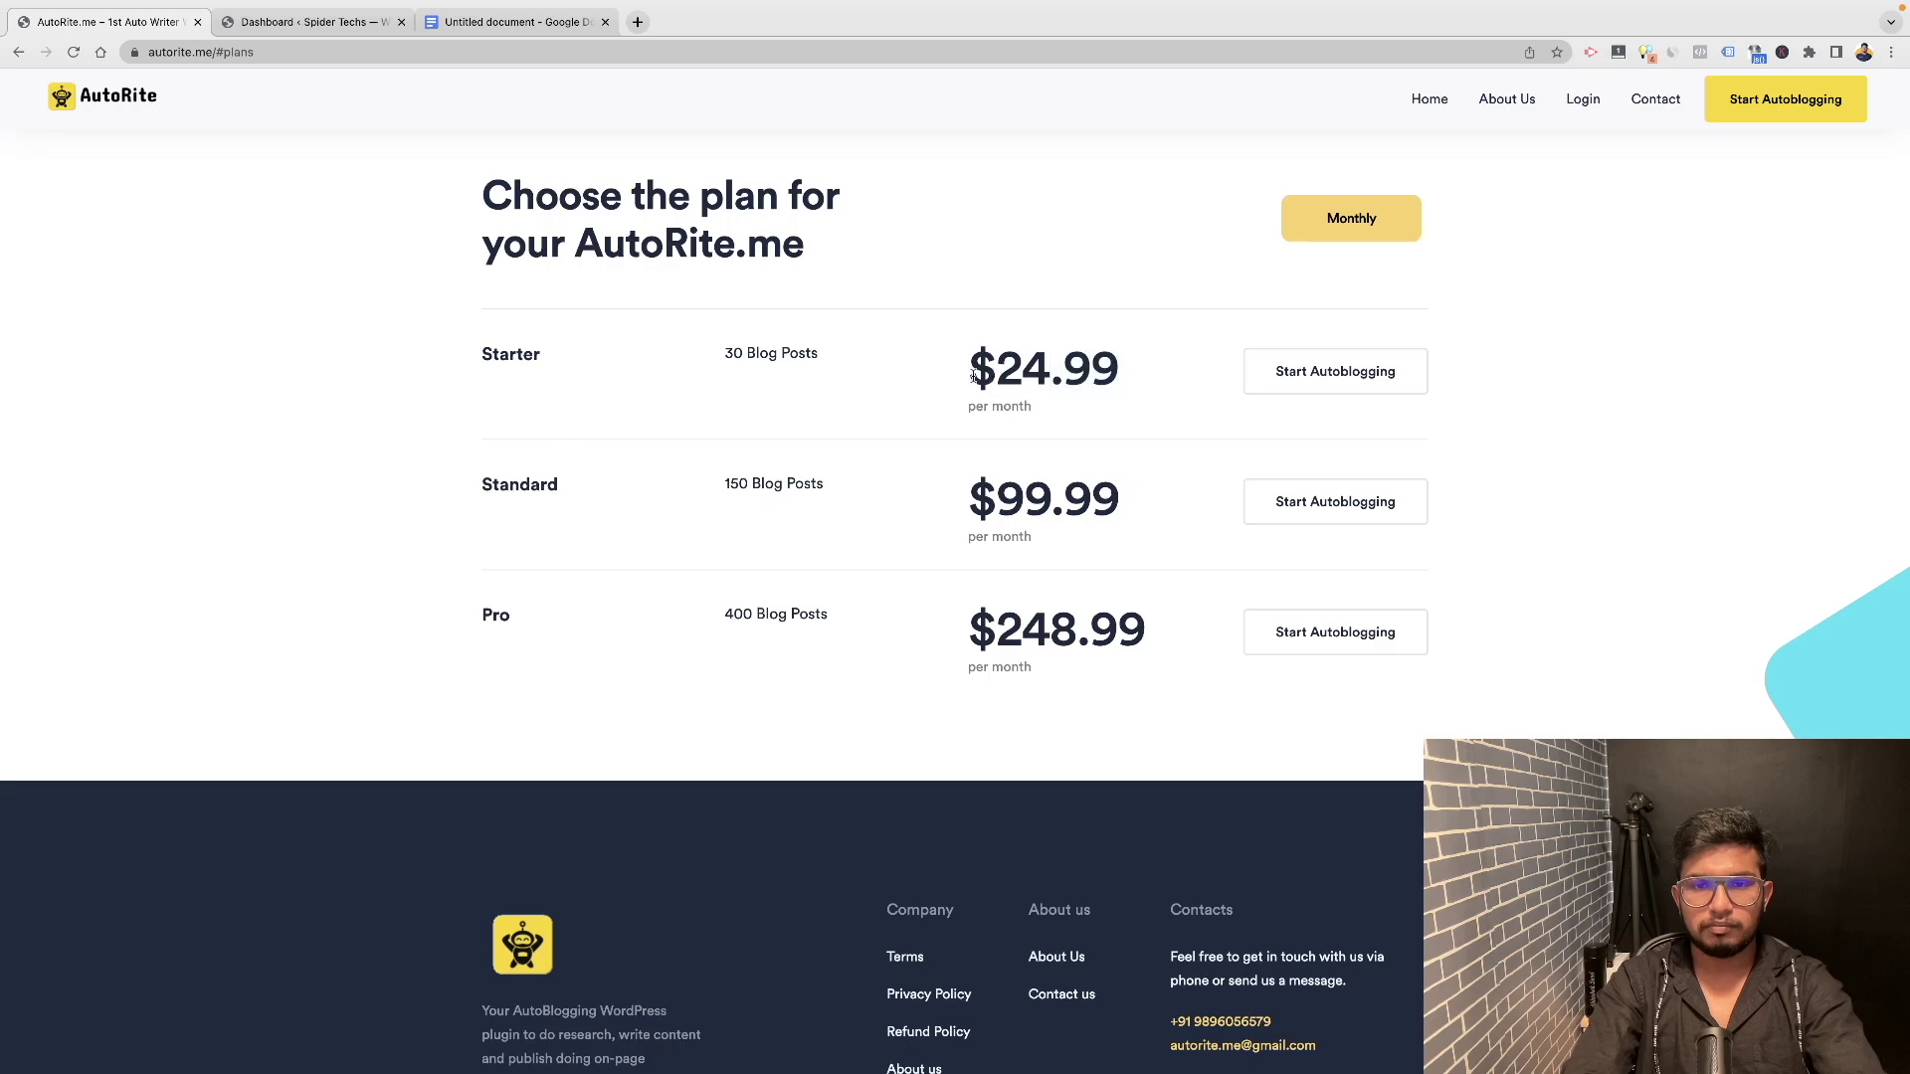
{"action": "left_click", "coordinate": [1373, 387]}
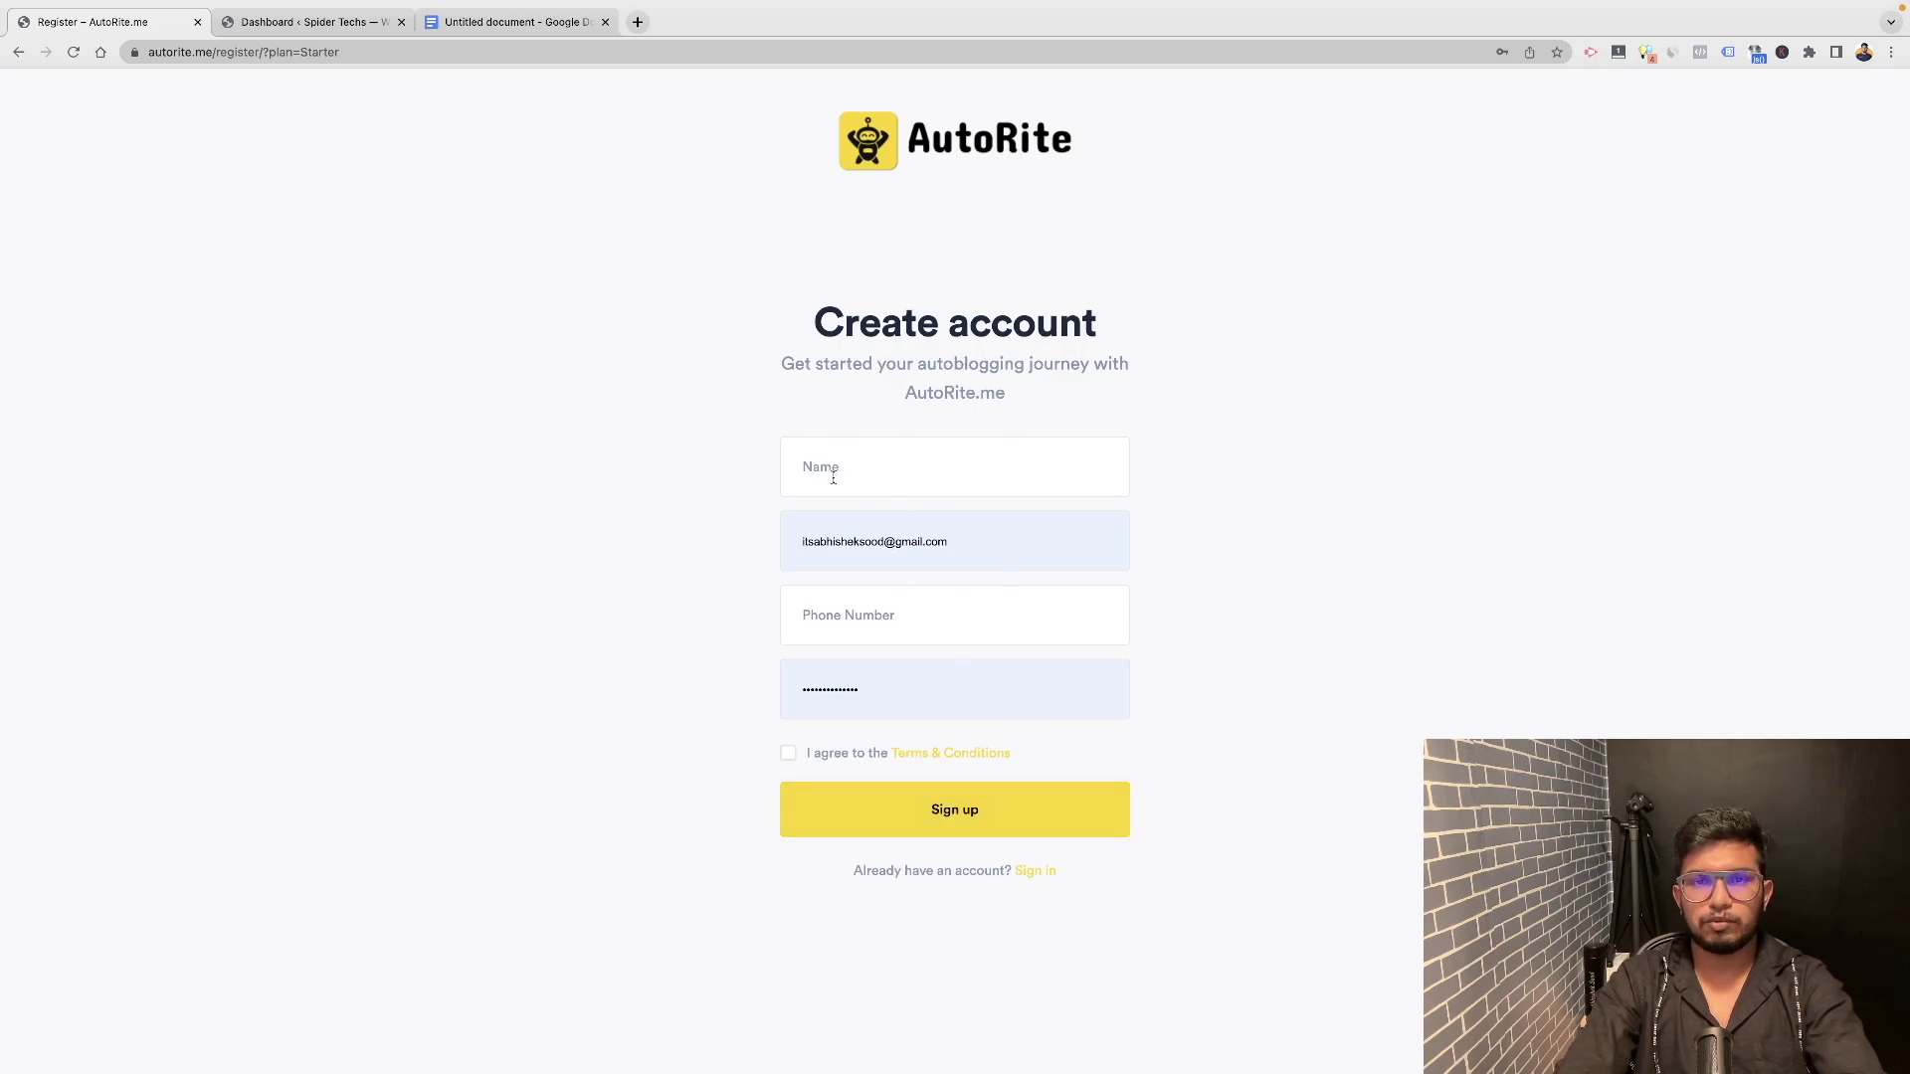
Sign in to AutoRite.me with the saved email and password instead of registering.
{"action": "left_click", "coordinate": [1186, 860]}
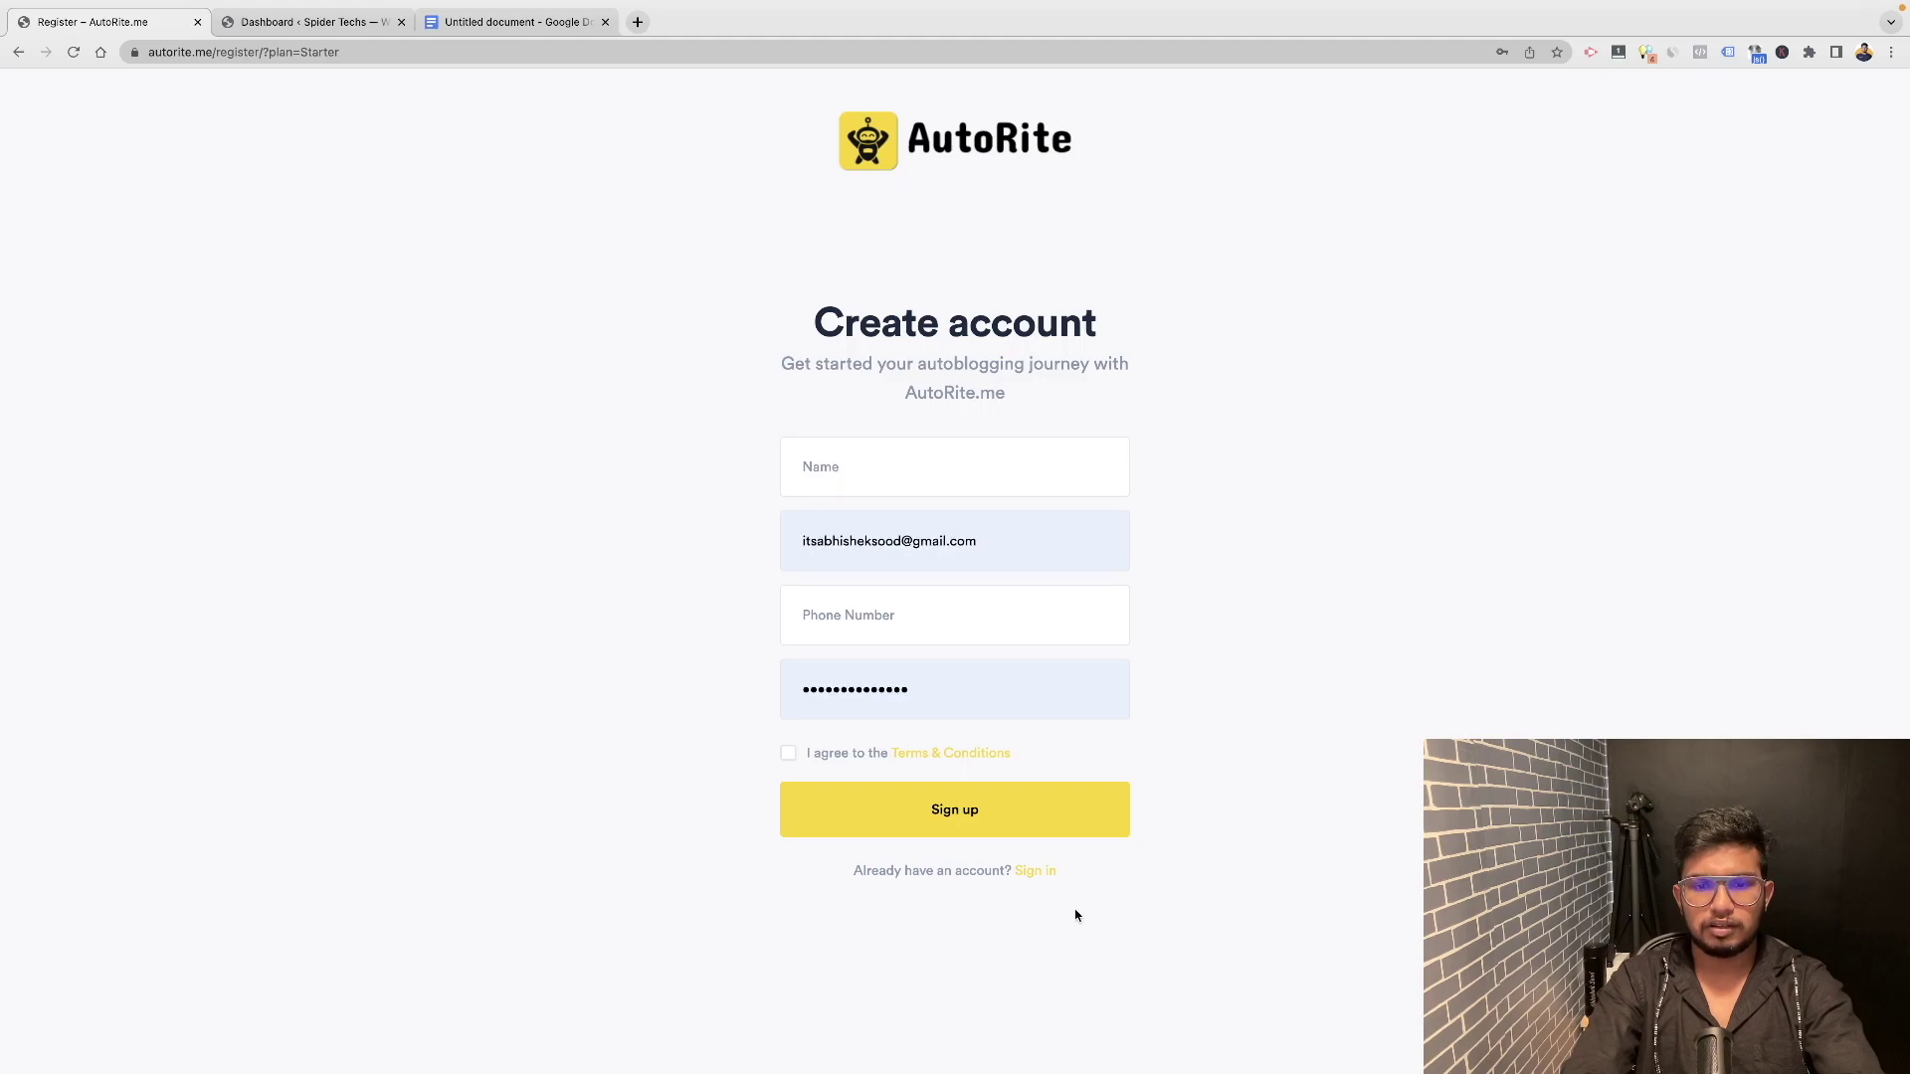
{"action": "left_click", "coordinate": [1033, 871]}
{"action": "left_click", "coordinate": [1030, 719]}
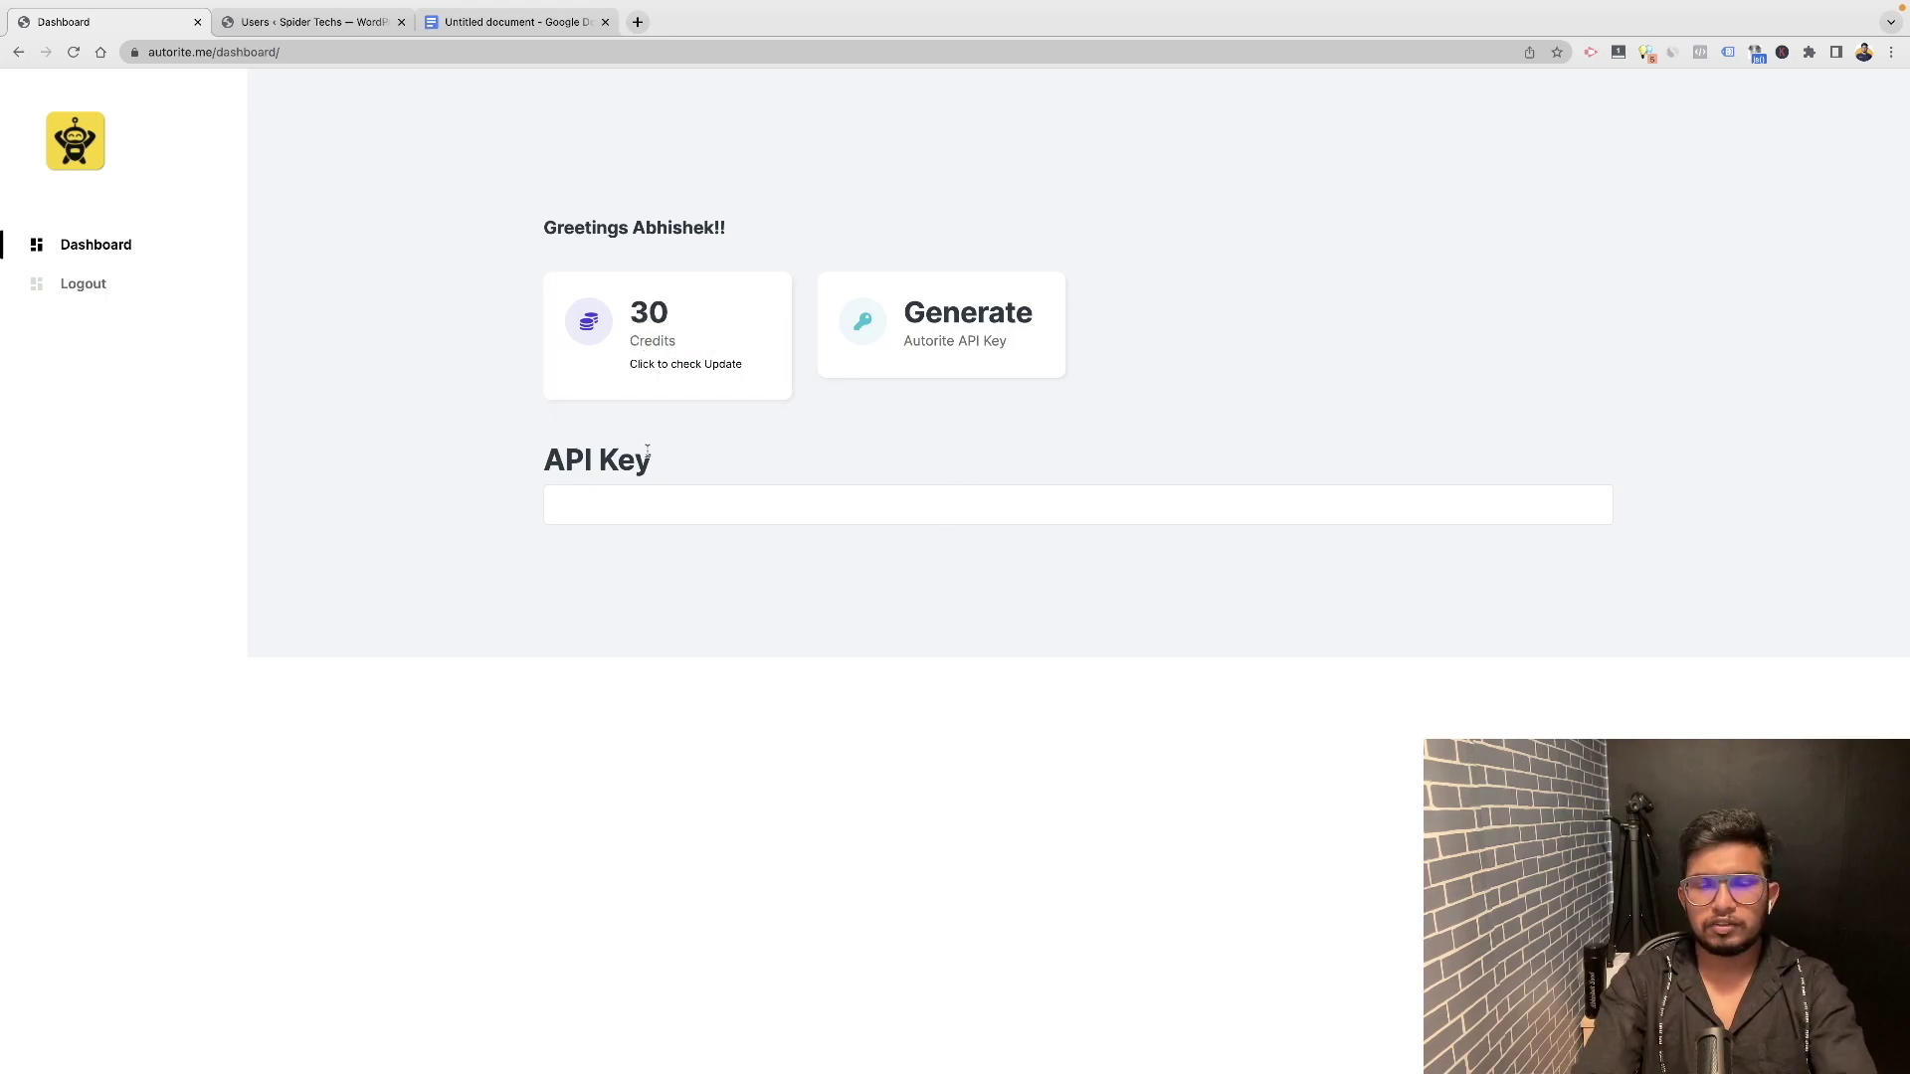
Generate the AutoRite API key, select it, and download the AutoRite plugin zip.
{"action": "left_click", "coordinate": [931, 345]}
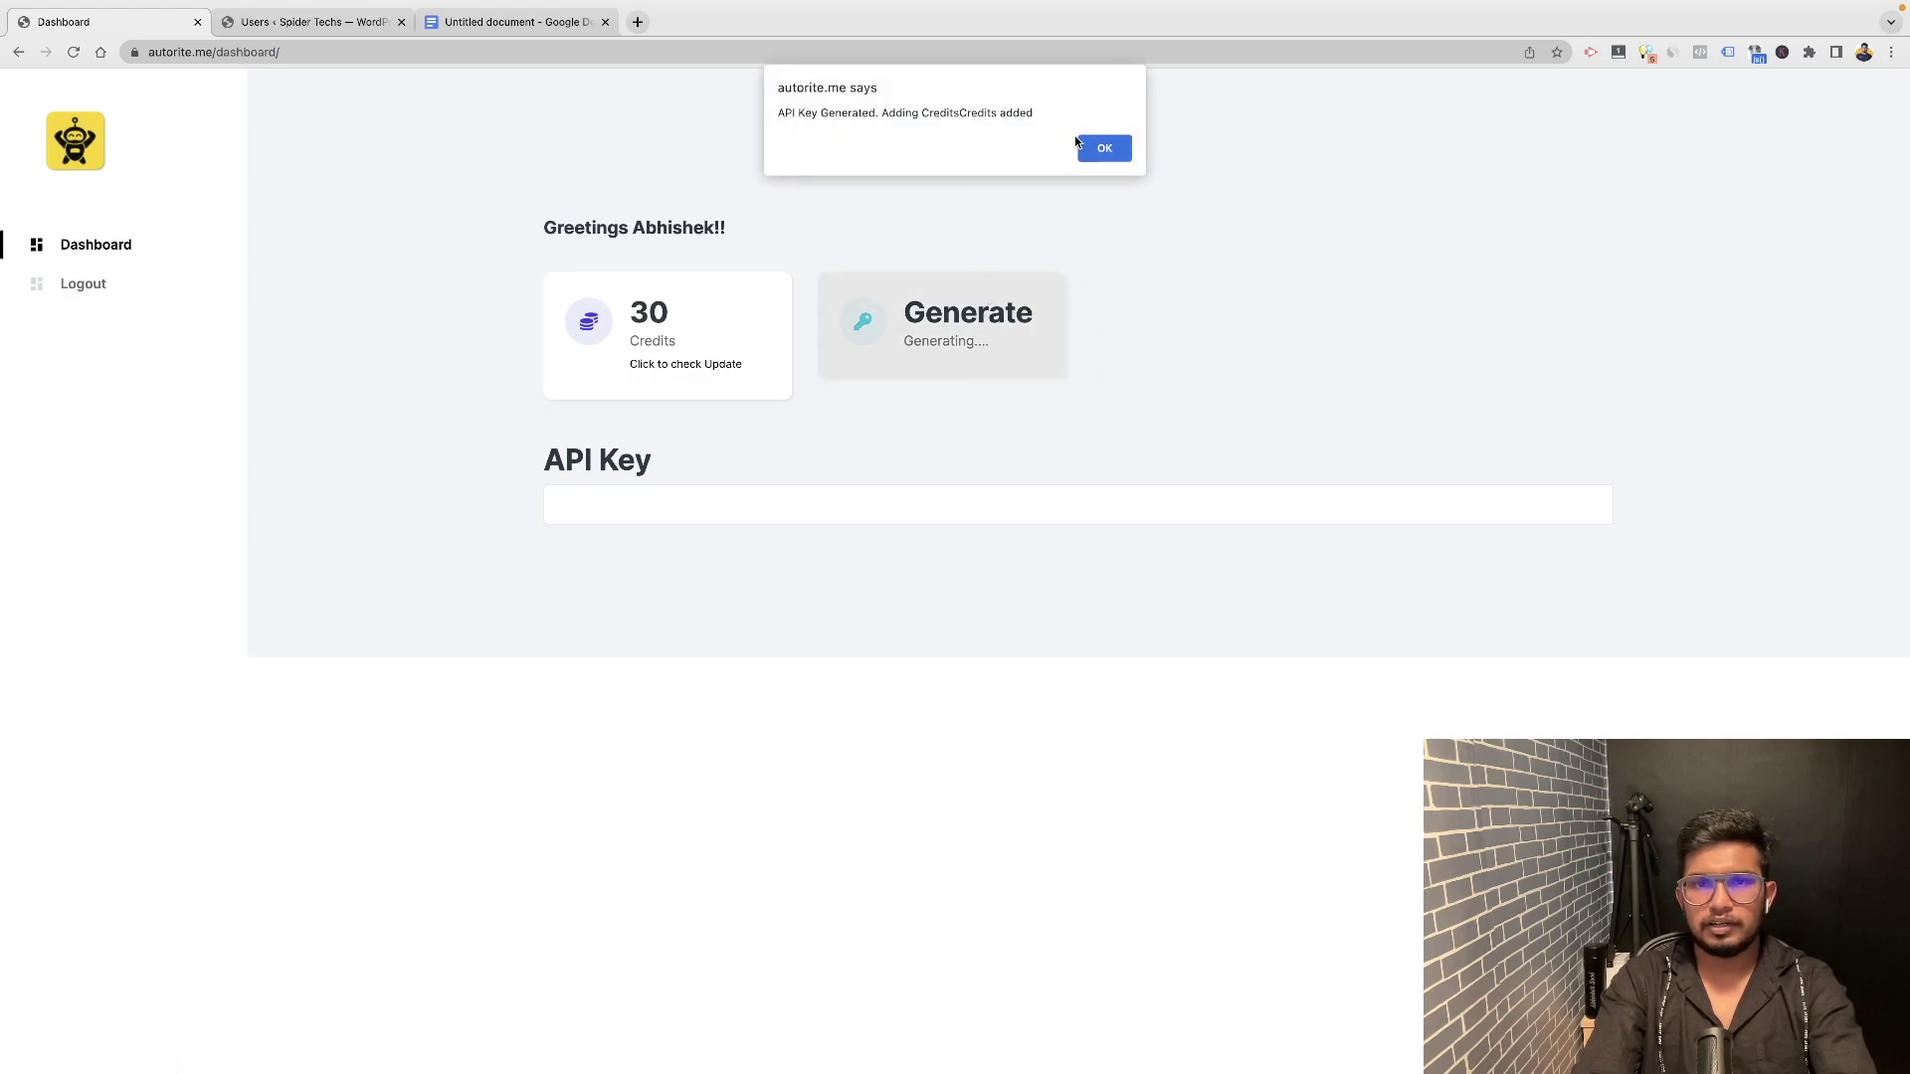
{"action": "left_click", "coordinate": [1078, 149]}
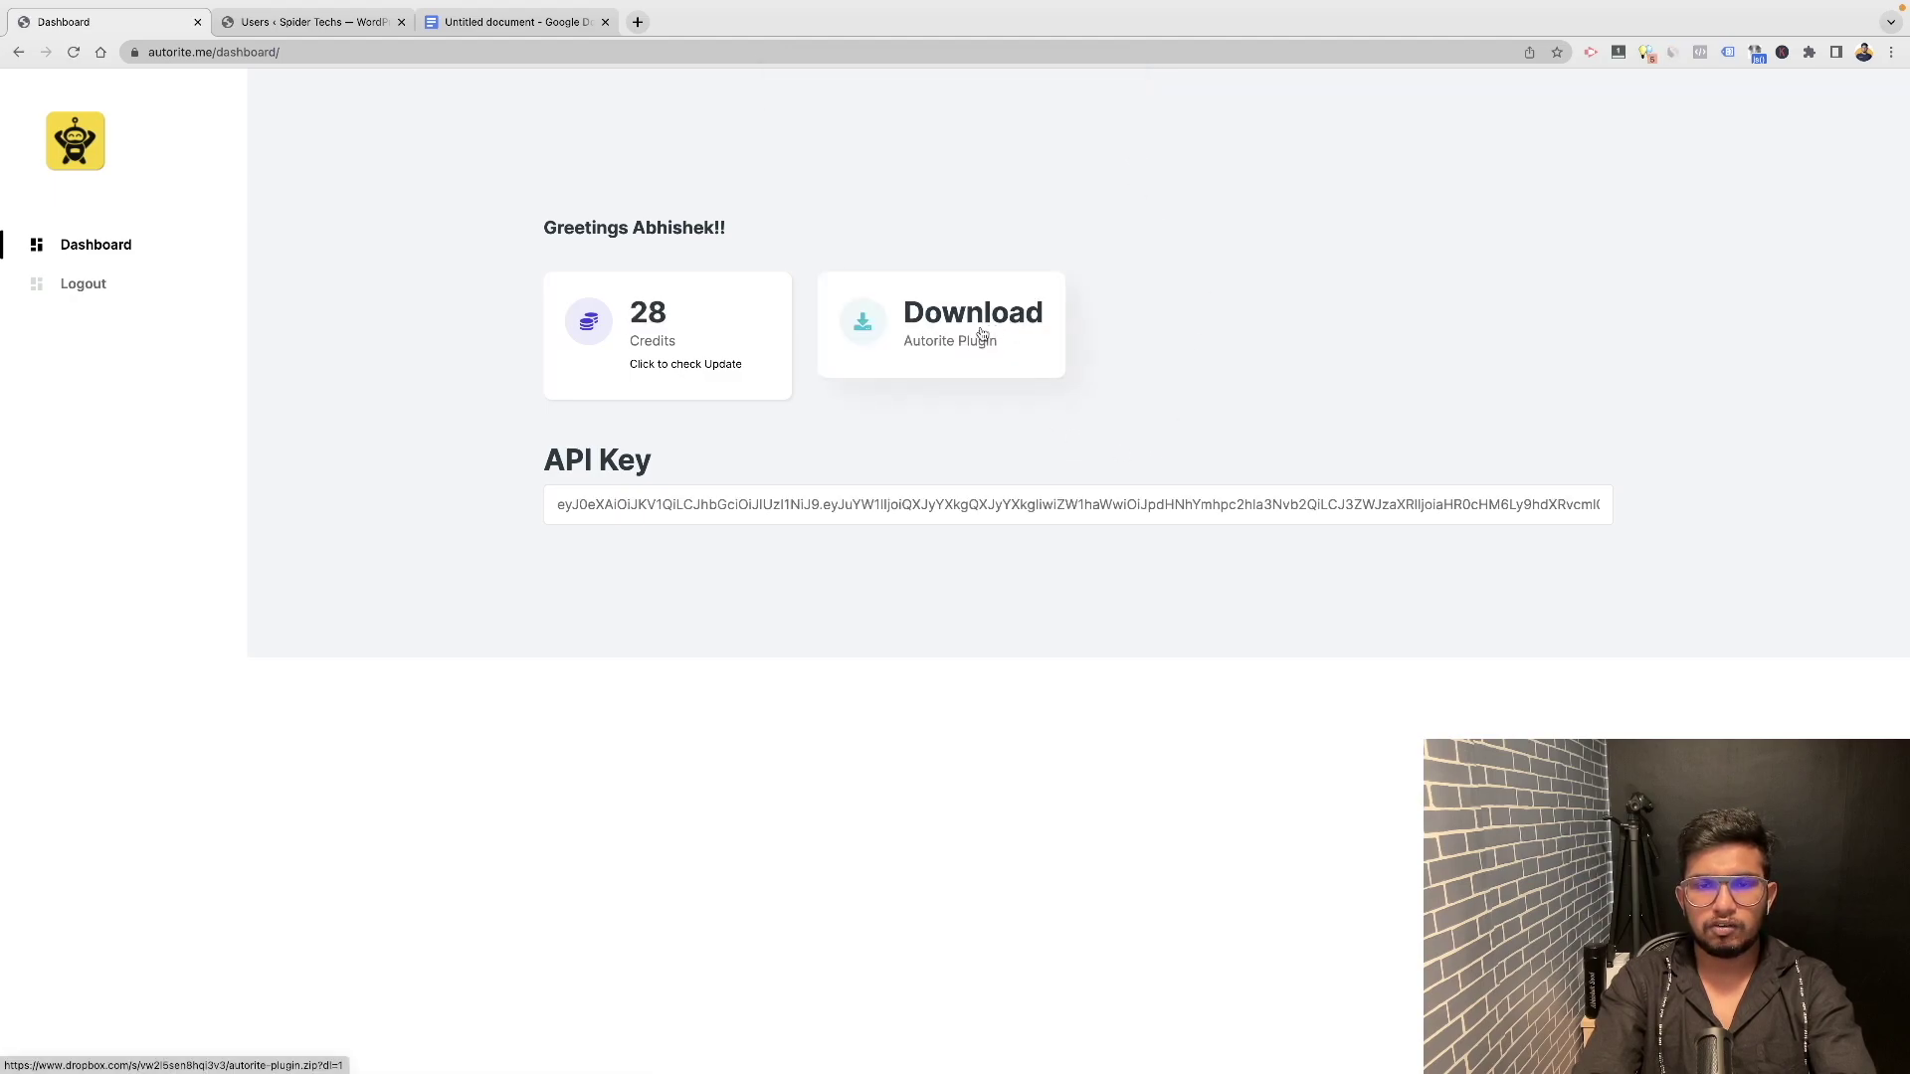
{"action": "triple_click", "coordinate": [829, 511]}
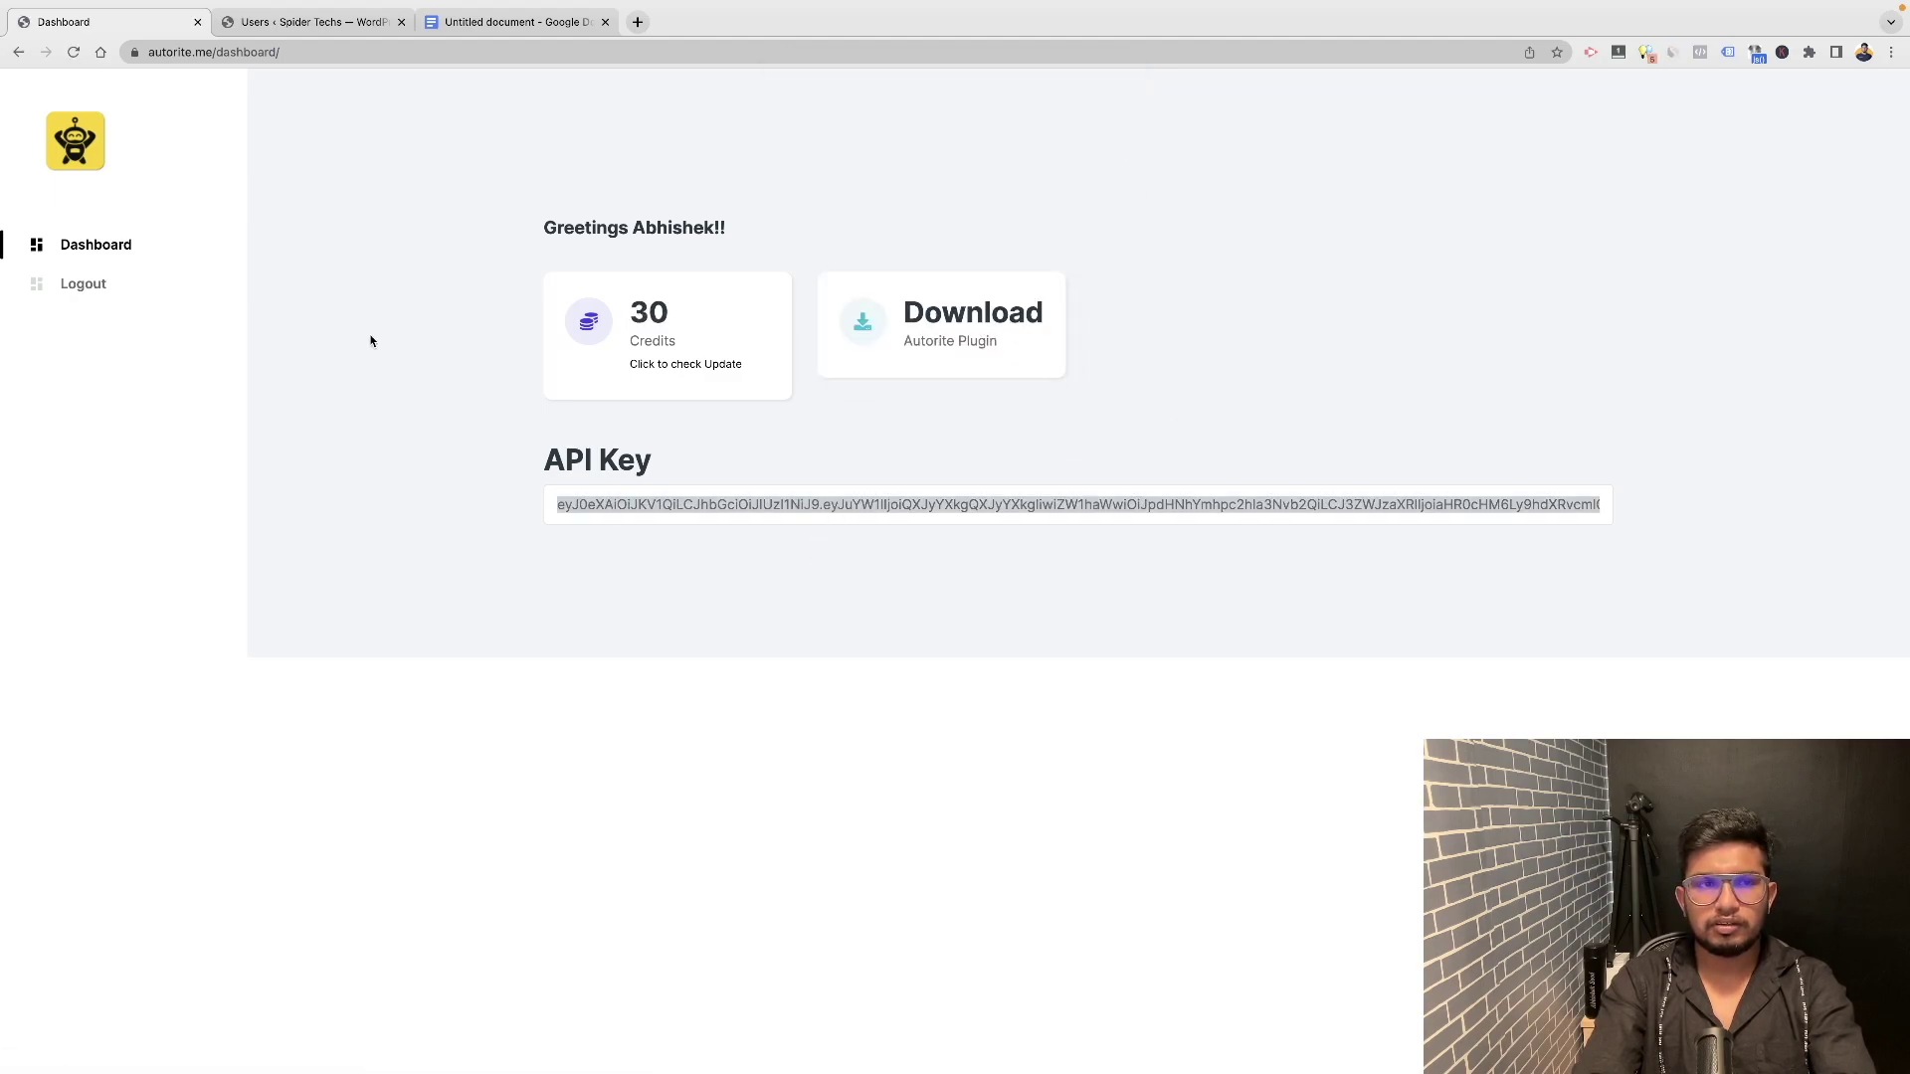
{"action": "left_click", "coordinate": [904, 557]}
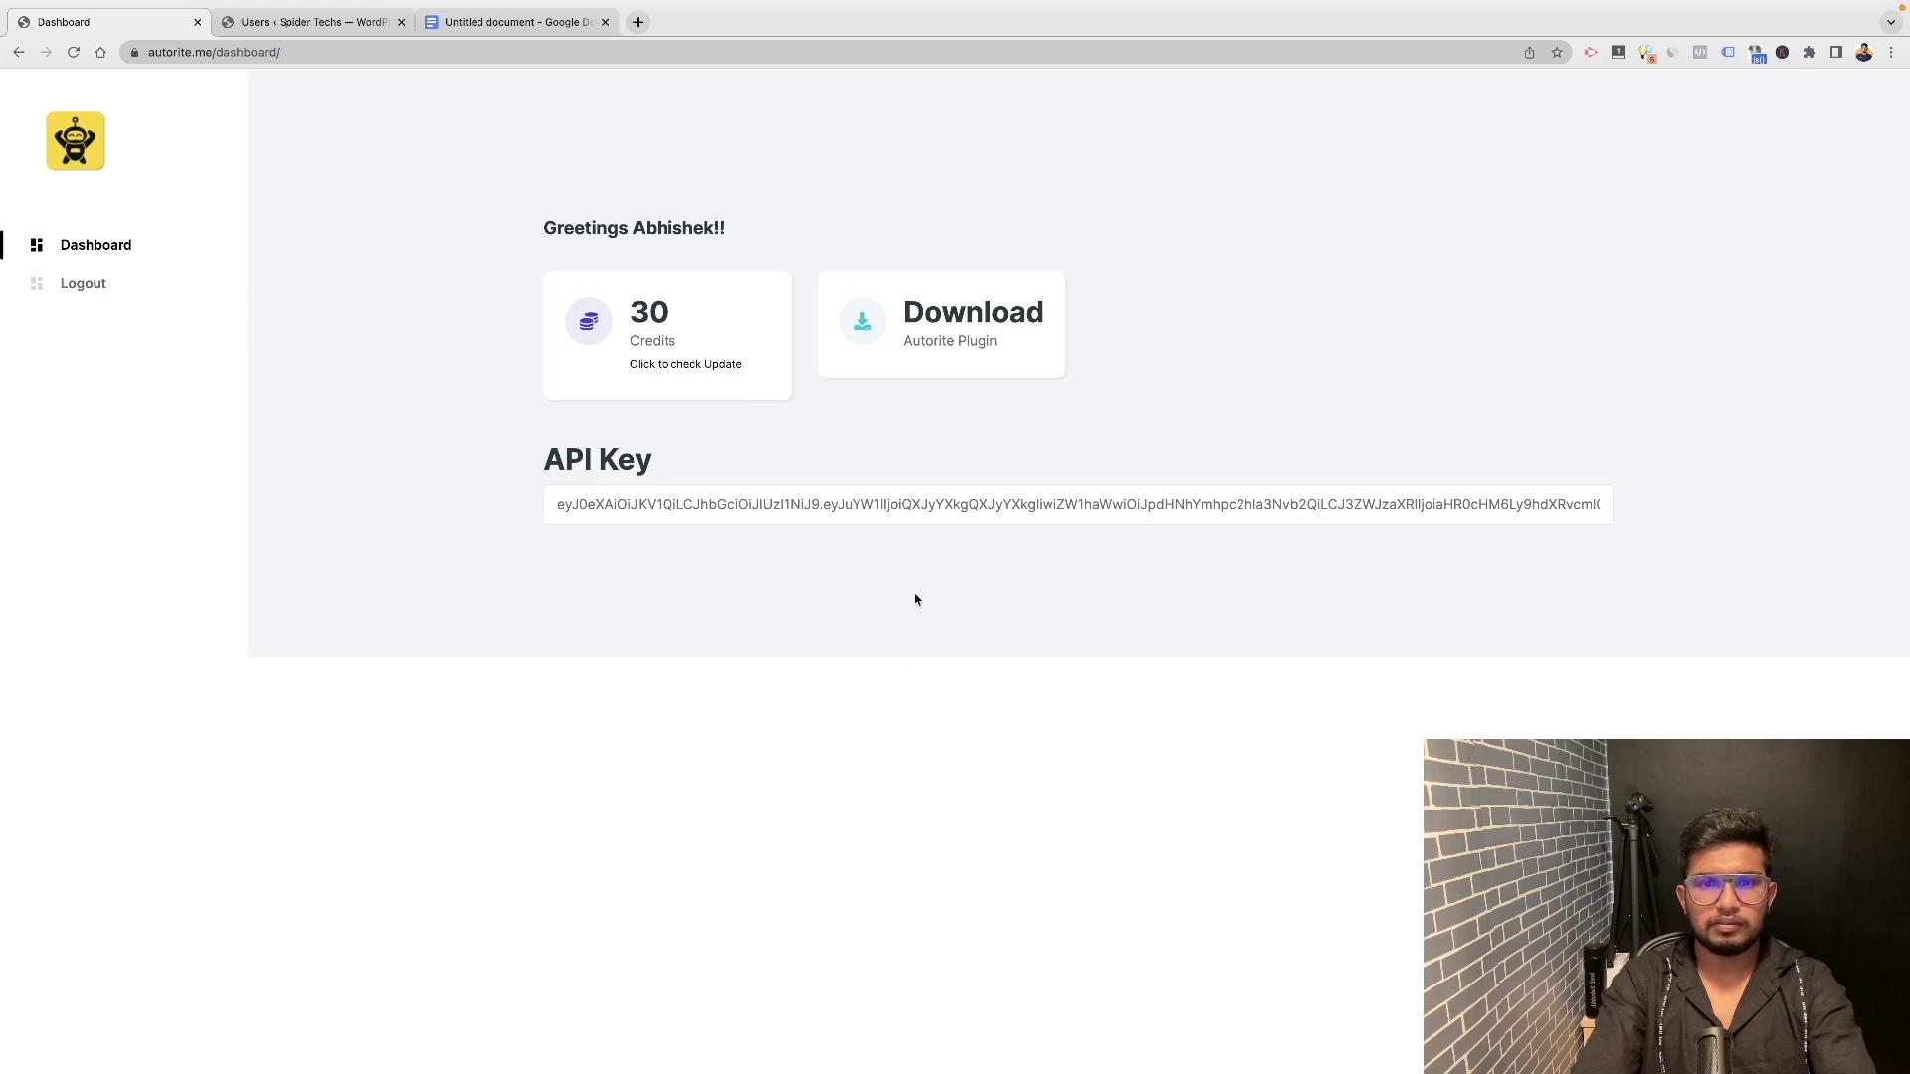
{"action": "left_click", "coordinate": [958, 349]}
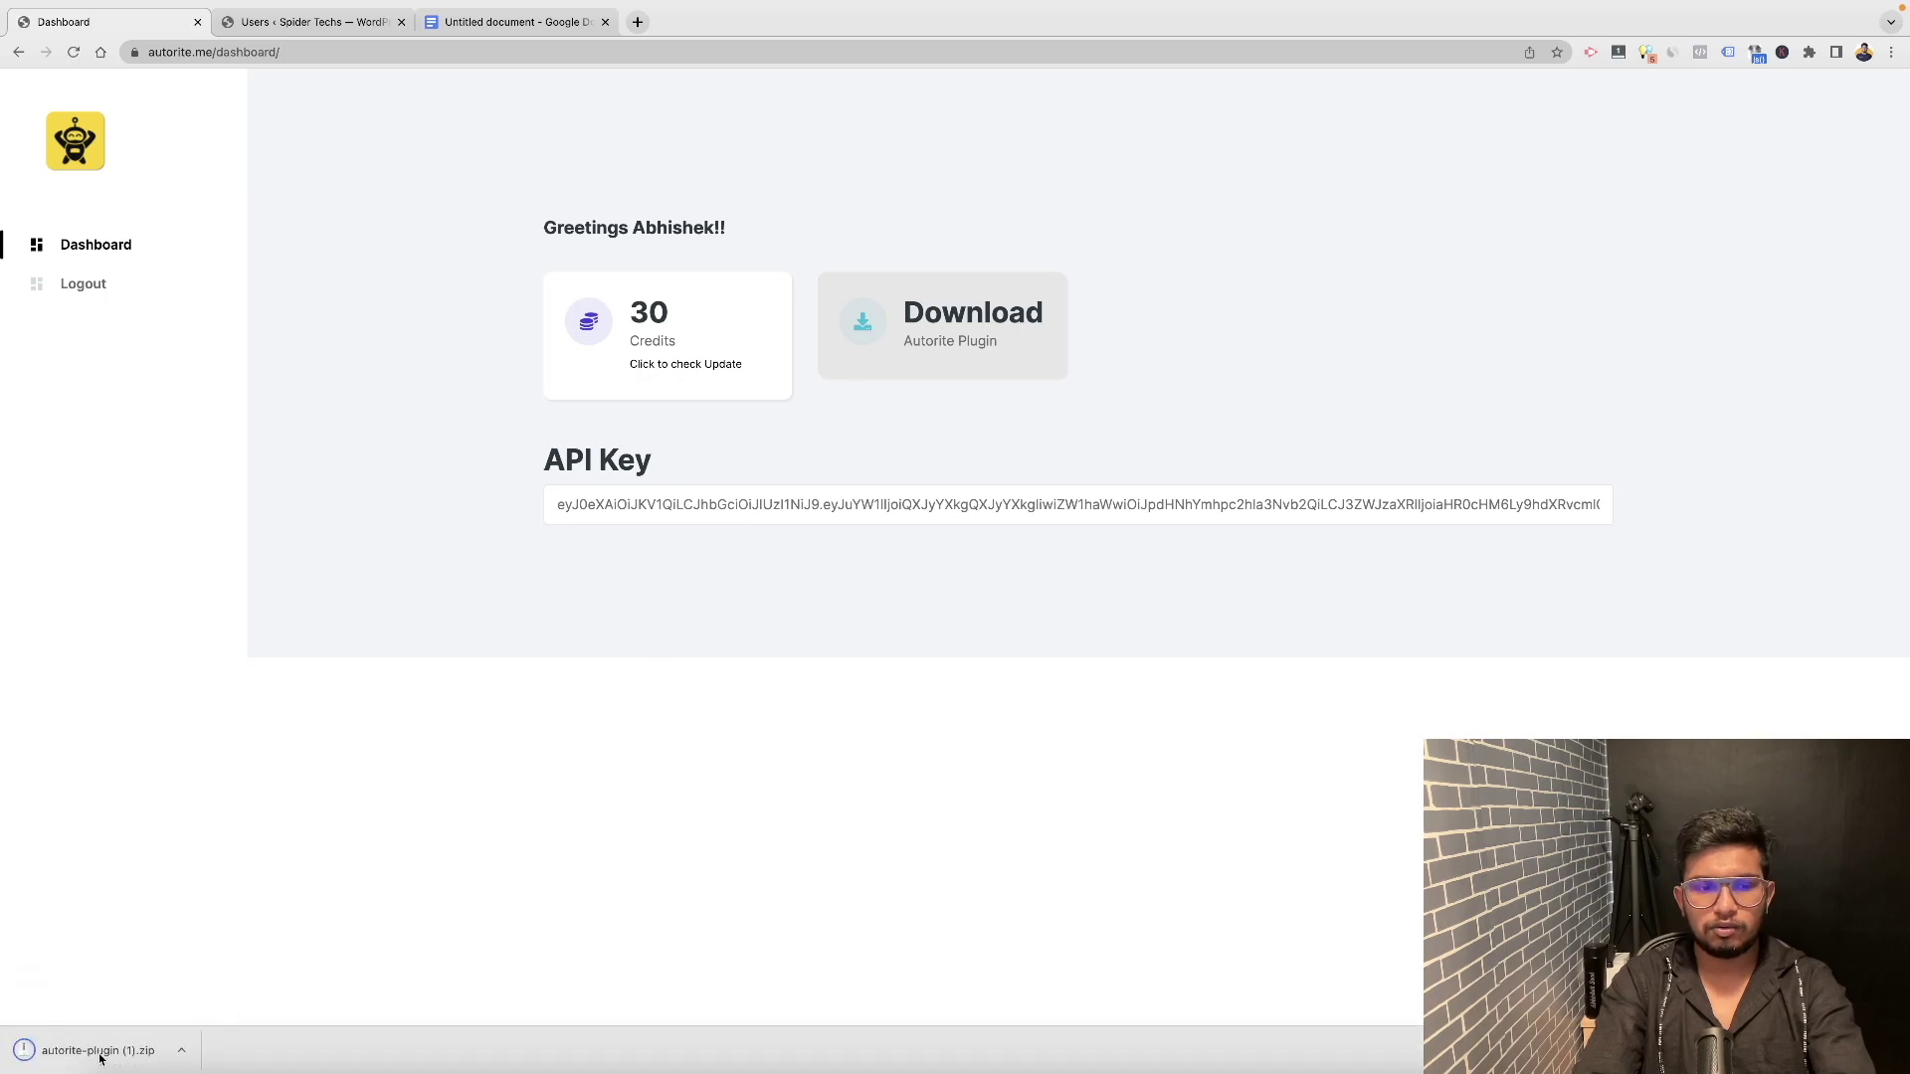
Show the Upload Plugin form under Plugins > Add New in Spider Techs WordPress, cancelling the file picker.
{"action": "left_click", "coordinate": [309, 22]}
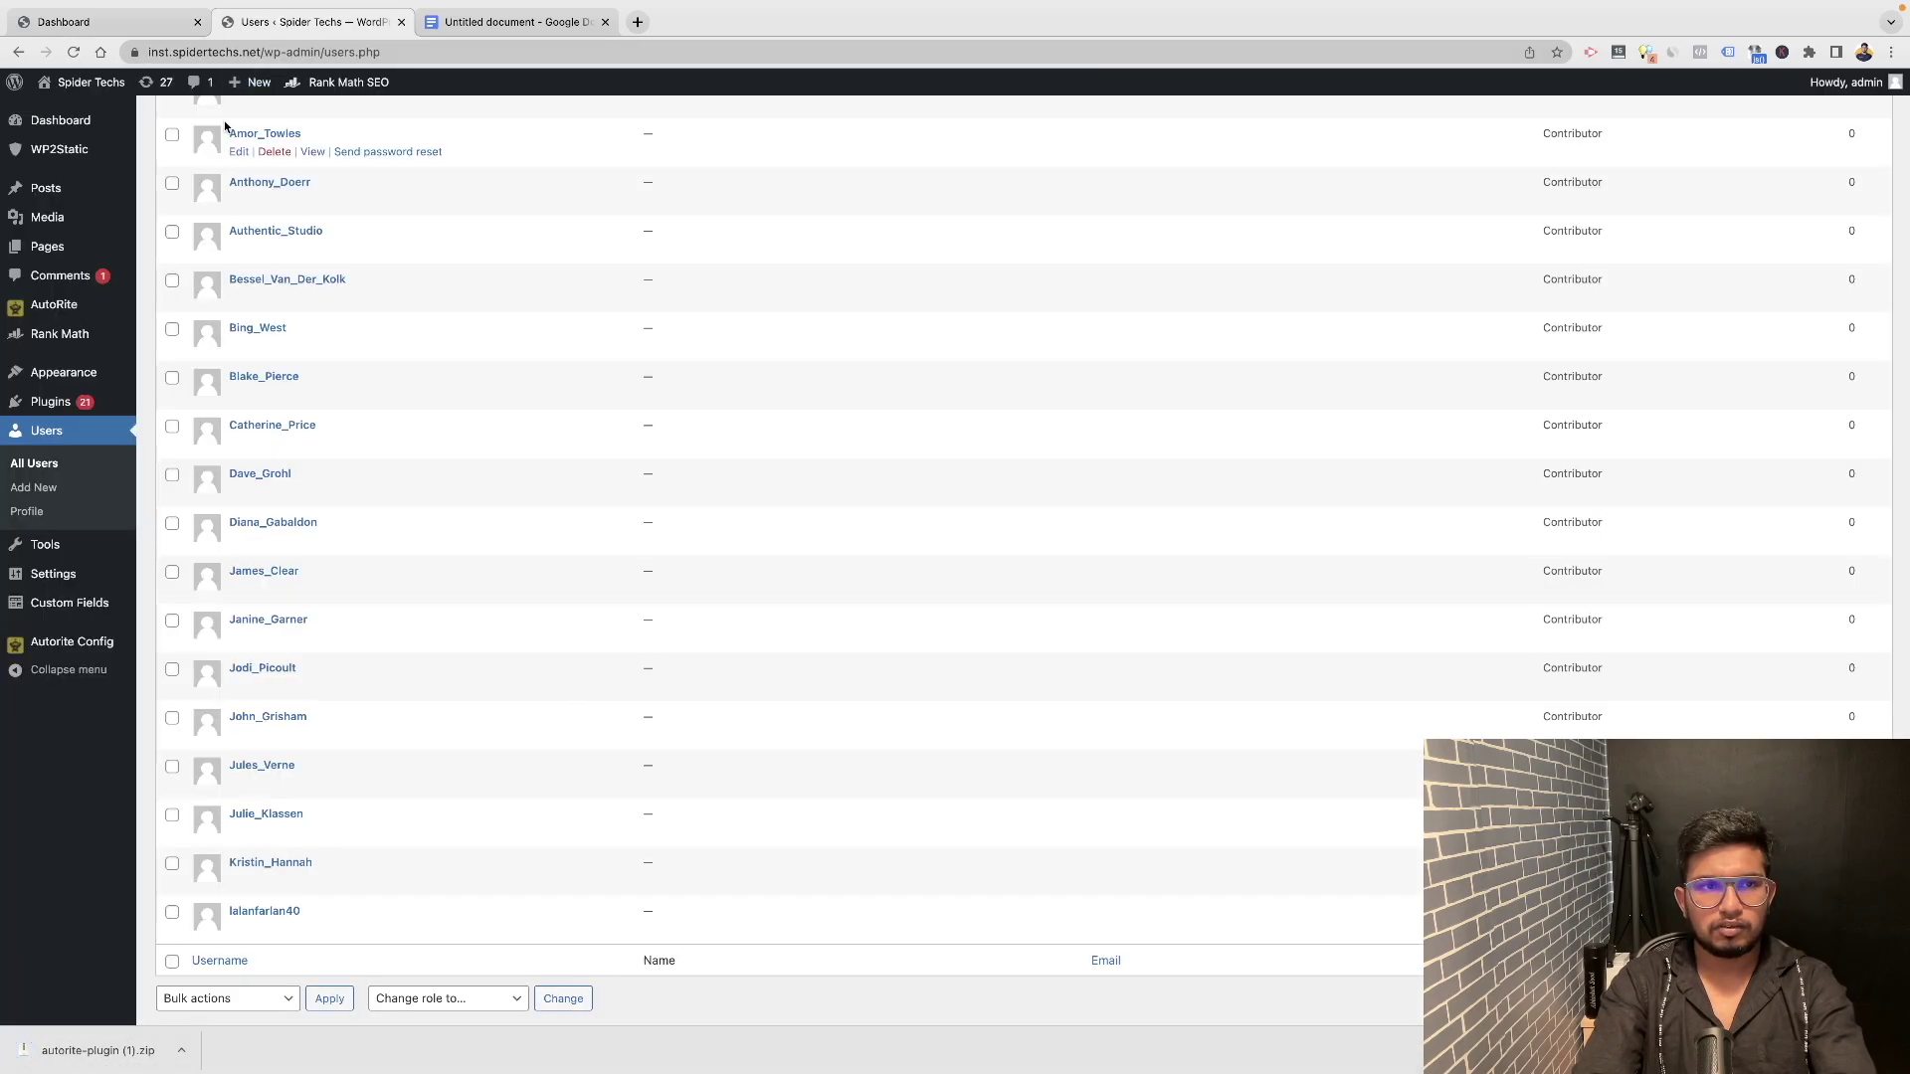
{"action": "mouse_move", "coordinate": [59, 119]}
{"action": "left_click", "coordinate": [79, 130]}
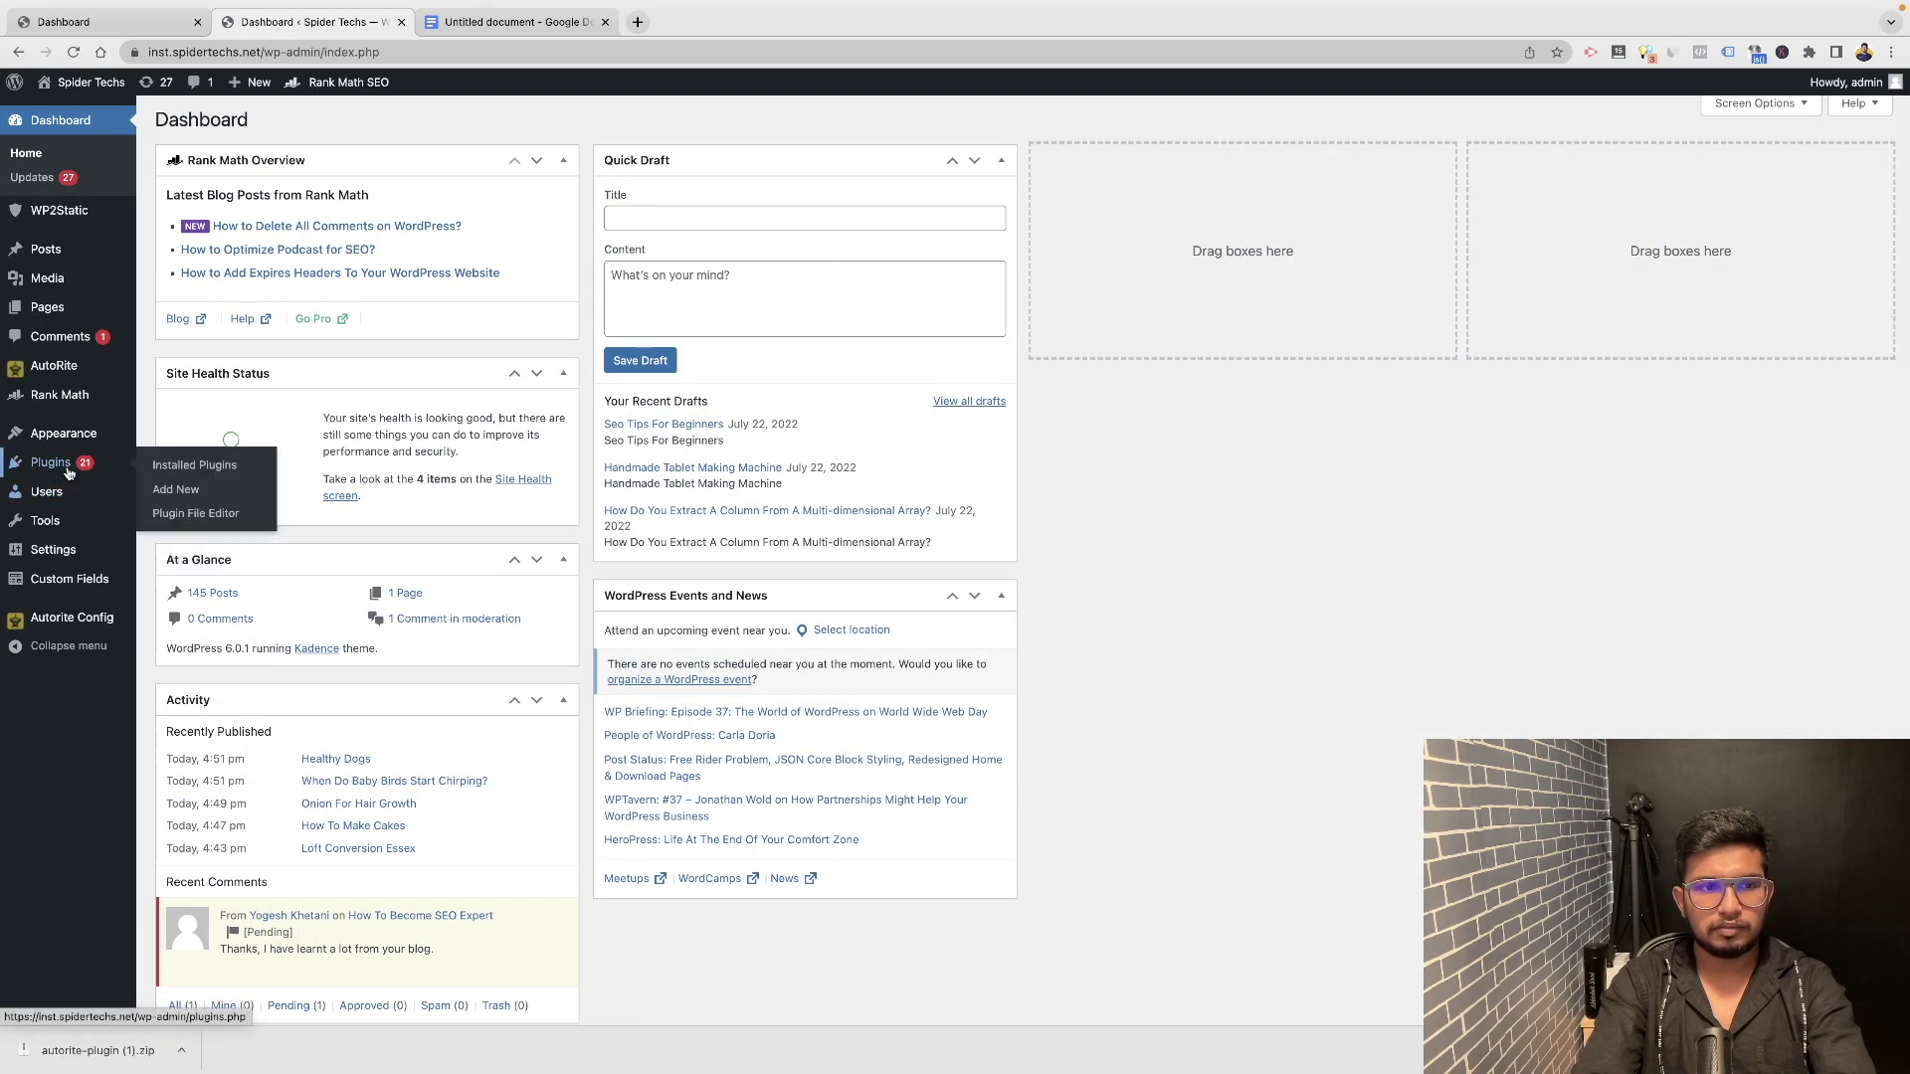
{"action": "left_click", "coordinate": [179, 489]}
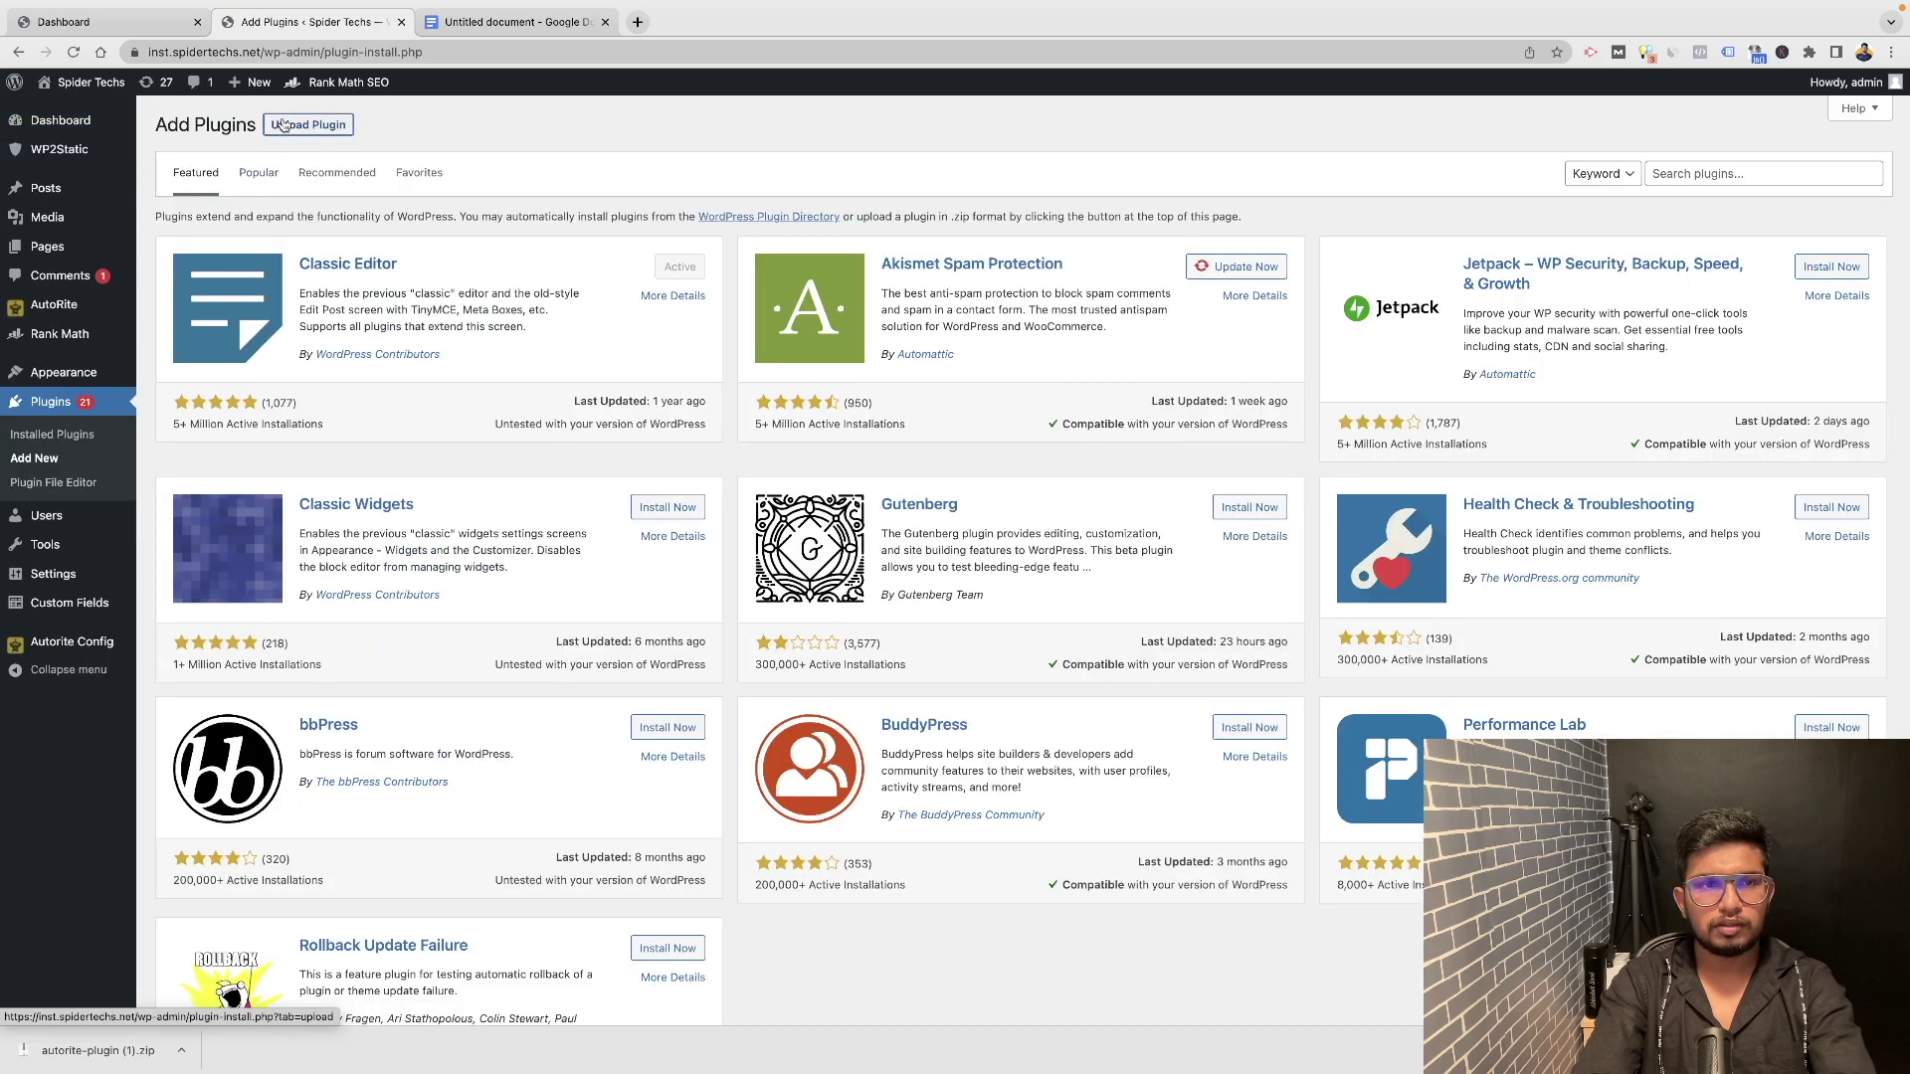
{"action": "left_click", "coordinate": [309, 125]}
{"action": "left_click", "coordinate": [893, 279]}
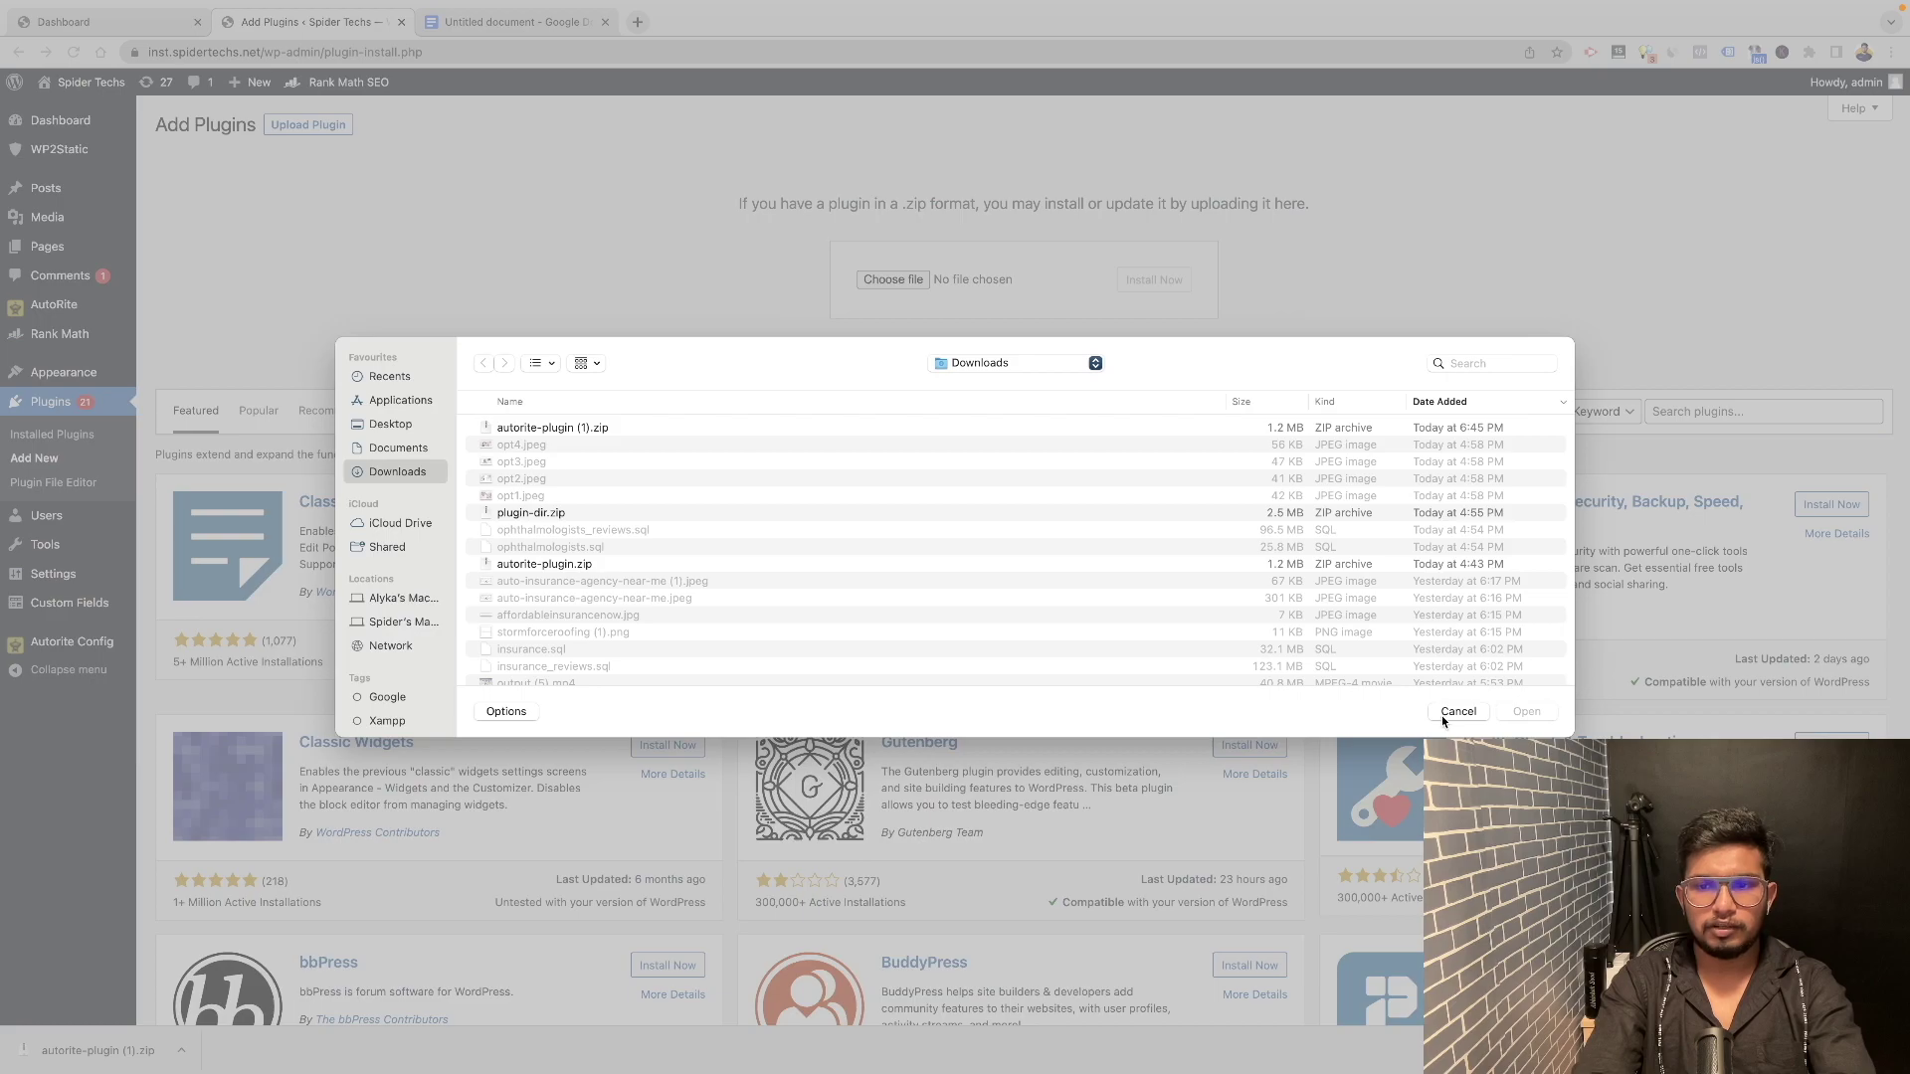
{"action": "left_click", "coordinate": [1458, 711]}
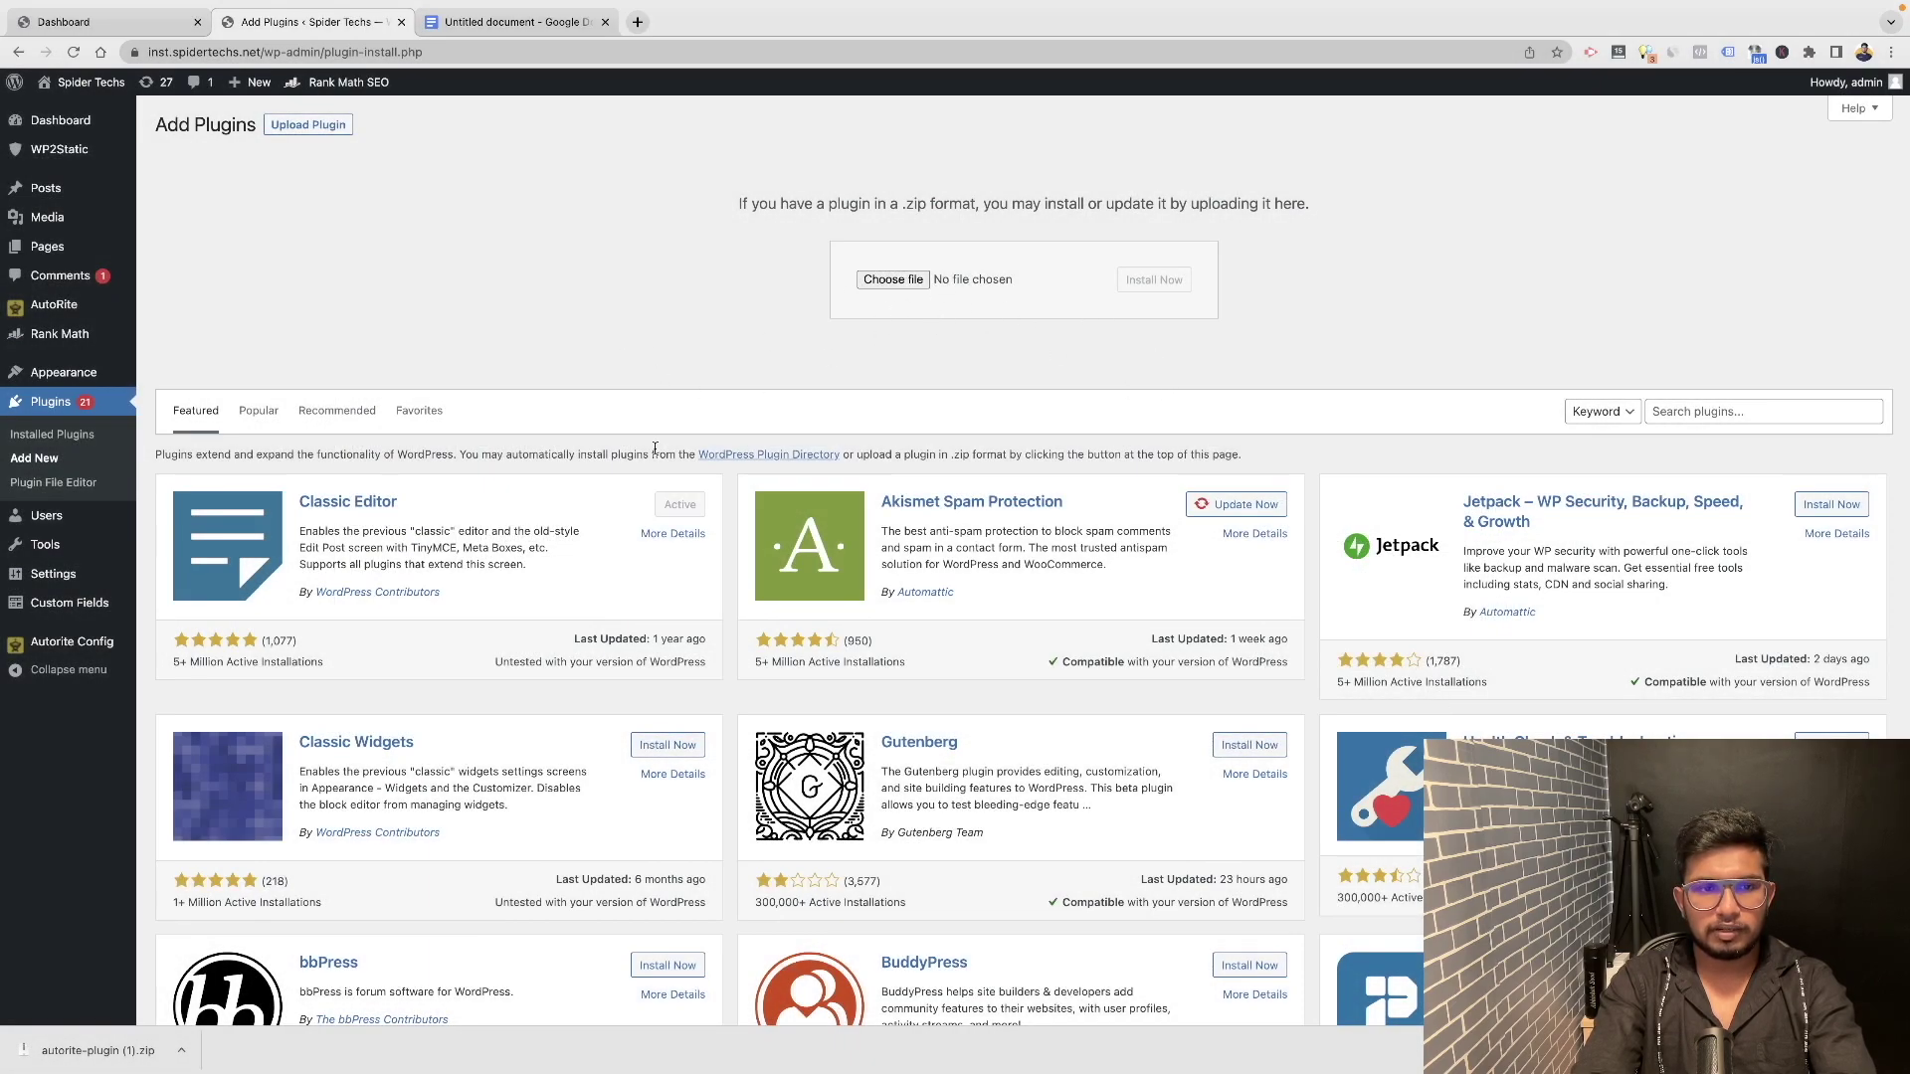
Search the plugin directory for 'acf' and look over Advanced Custom Fields by Delicious Brains.
{"action": "left_click", "coordinate": [1728, 412]}
{"action": "type", "text": "acf"}
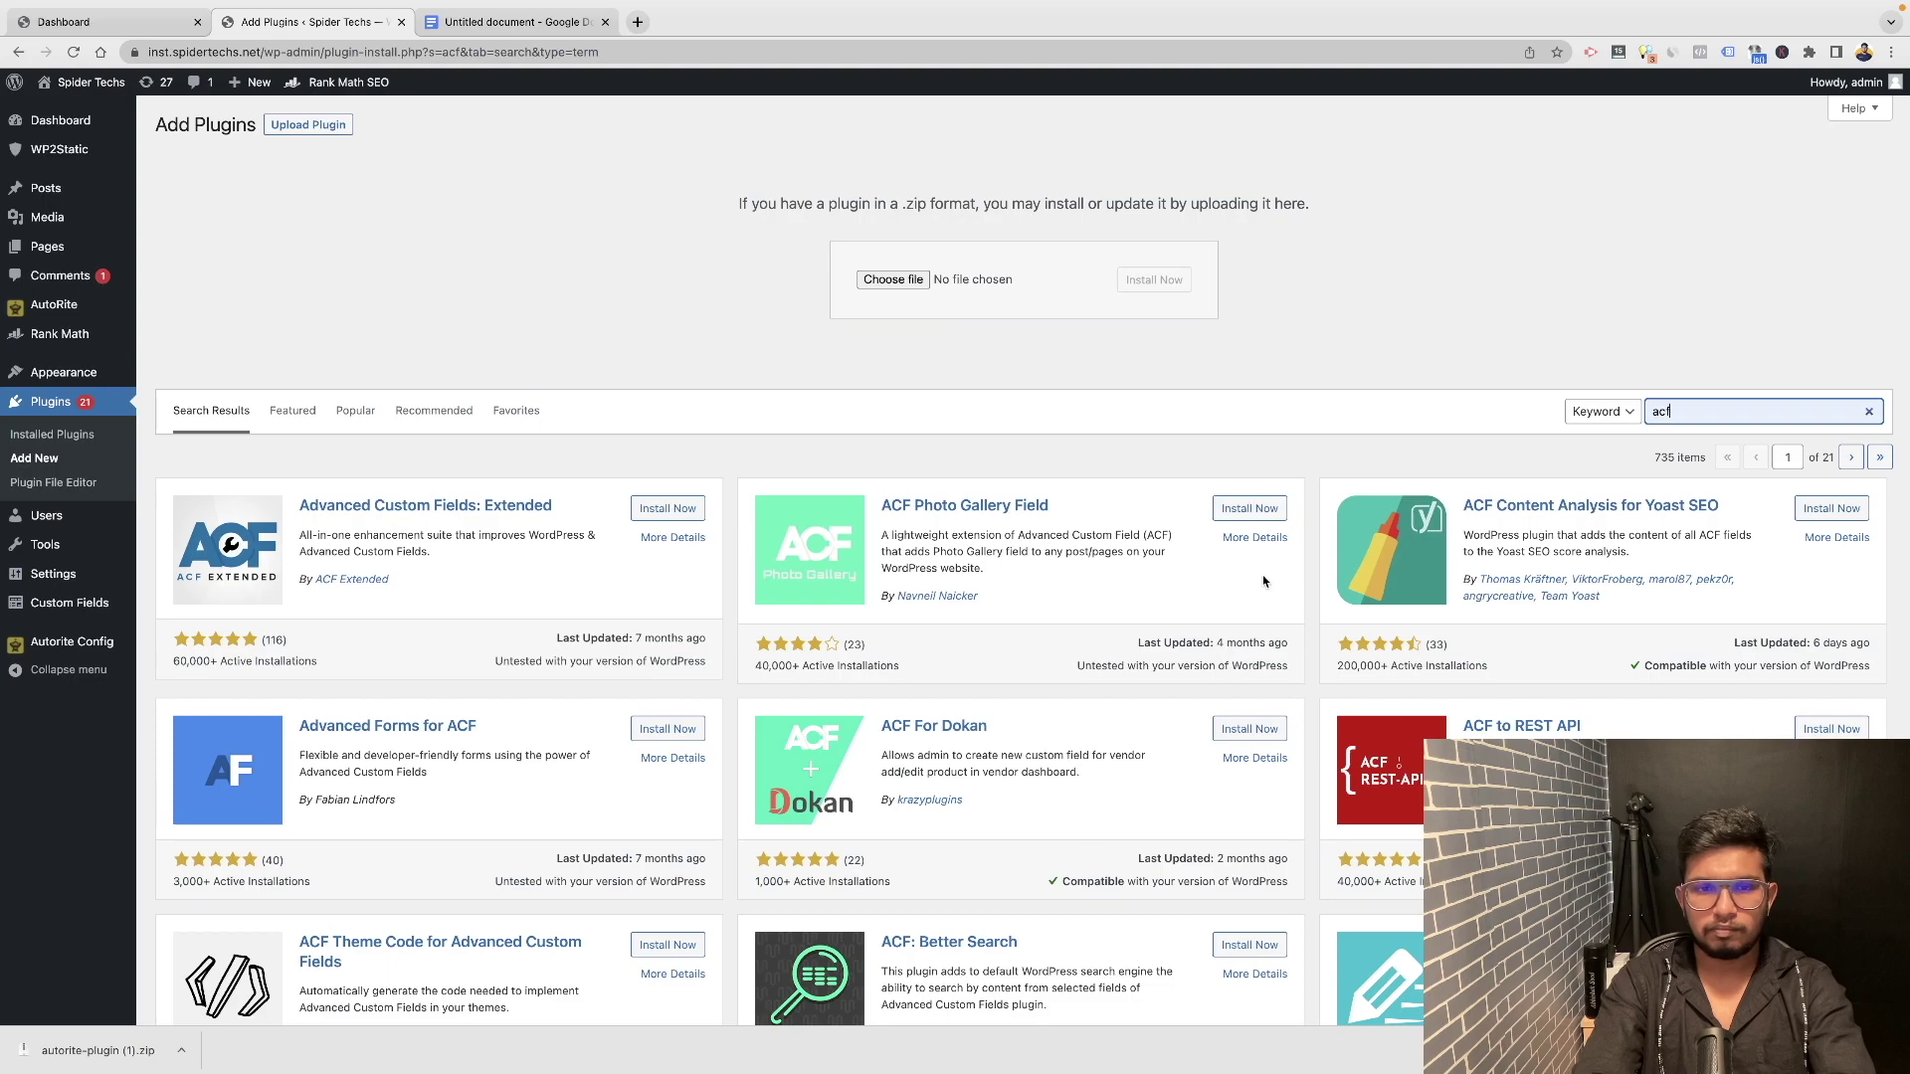
{"action": "scroll", "coordinate": [1263, 581], "scroll_direction": "down", "scroll_amount": 2}
{"action": "scroll", "coordinate": [1264, 581], "scroll_direction": "down", "scroll_amount": 2}
{"action": "scroll", "coordinate": [1263, 581], "scroll_direction": "down", "scroll_amount": 5}
{"action": "scroll", "coordinate": [1263, 581], "scroll_direction": "down", "scroll_amount": 5}
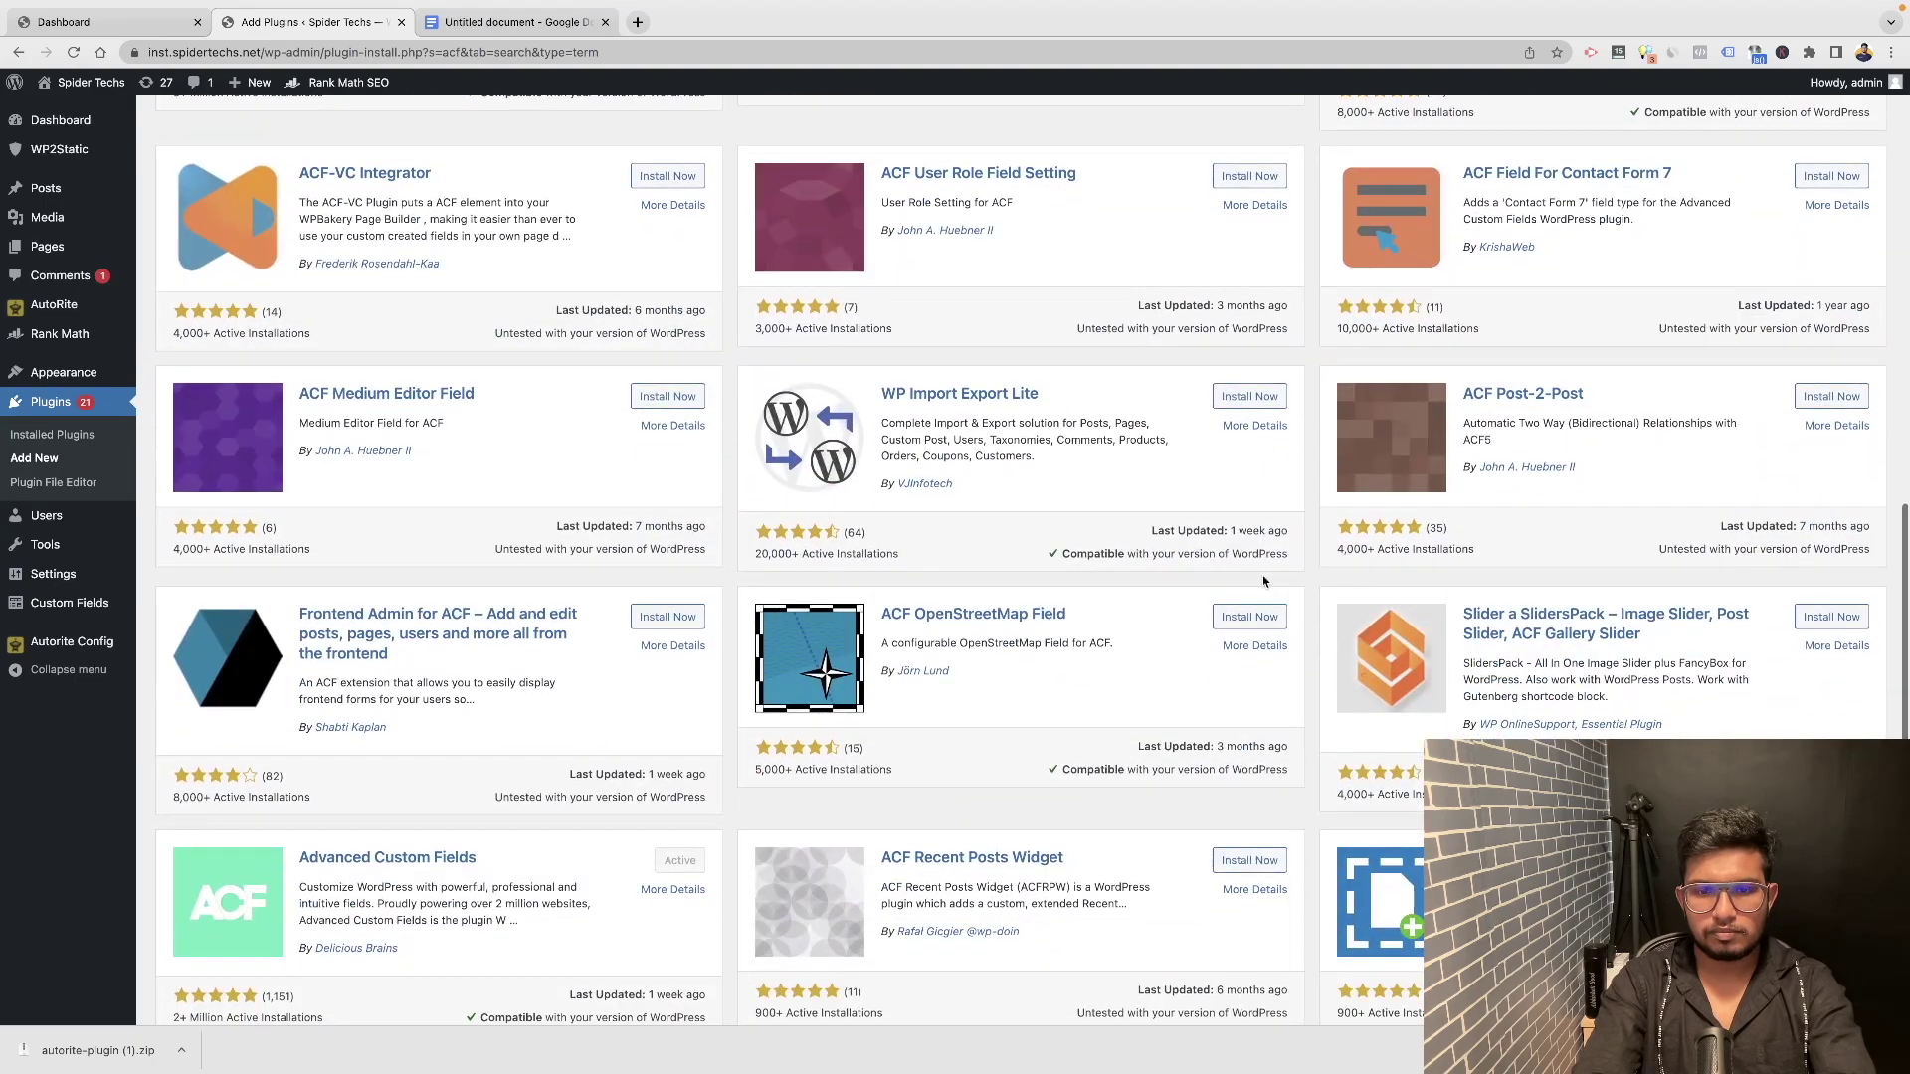
{"action": "scroll", "coordinate": [1263, 581], "scroll_direction": "down", "scroll_amount": 3}
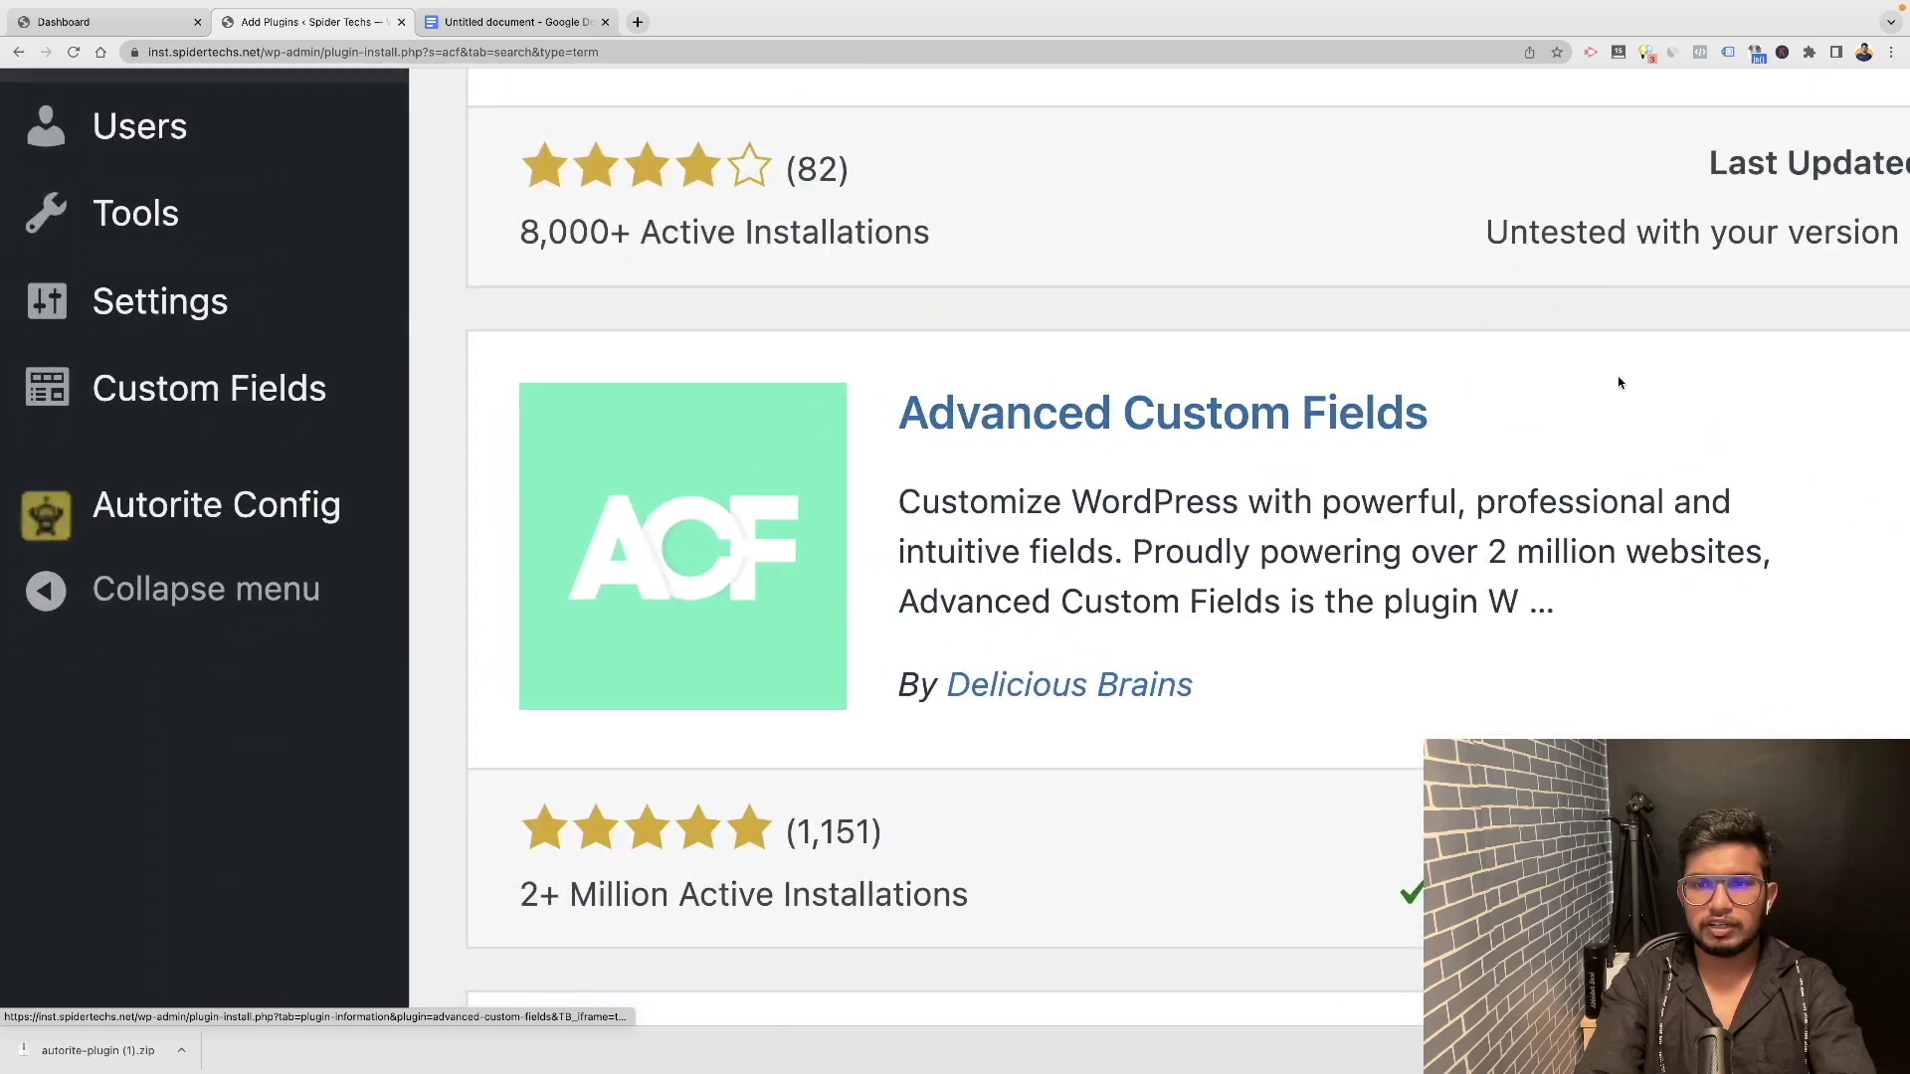
{"action": "left_click_drag", "start_coordinate": [1621, 384], "coordinate": [889, 395]}
{"action": "left_click_drag", "start_coordinate": [1194, 687], "coordinate": [920, 686]}
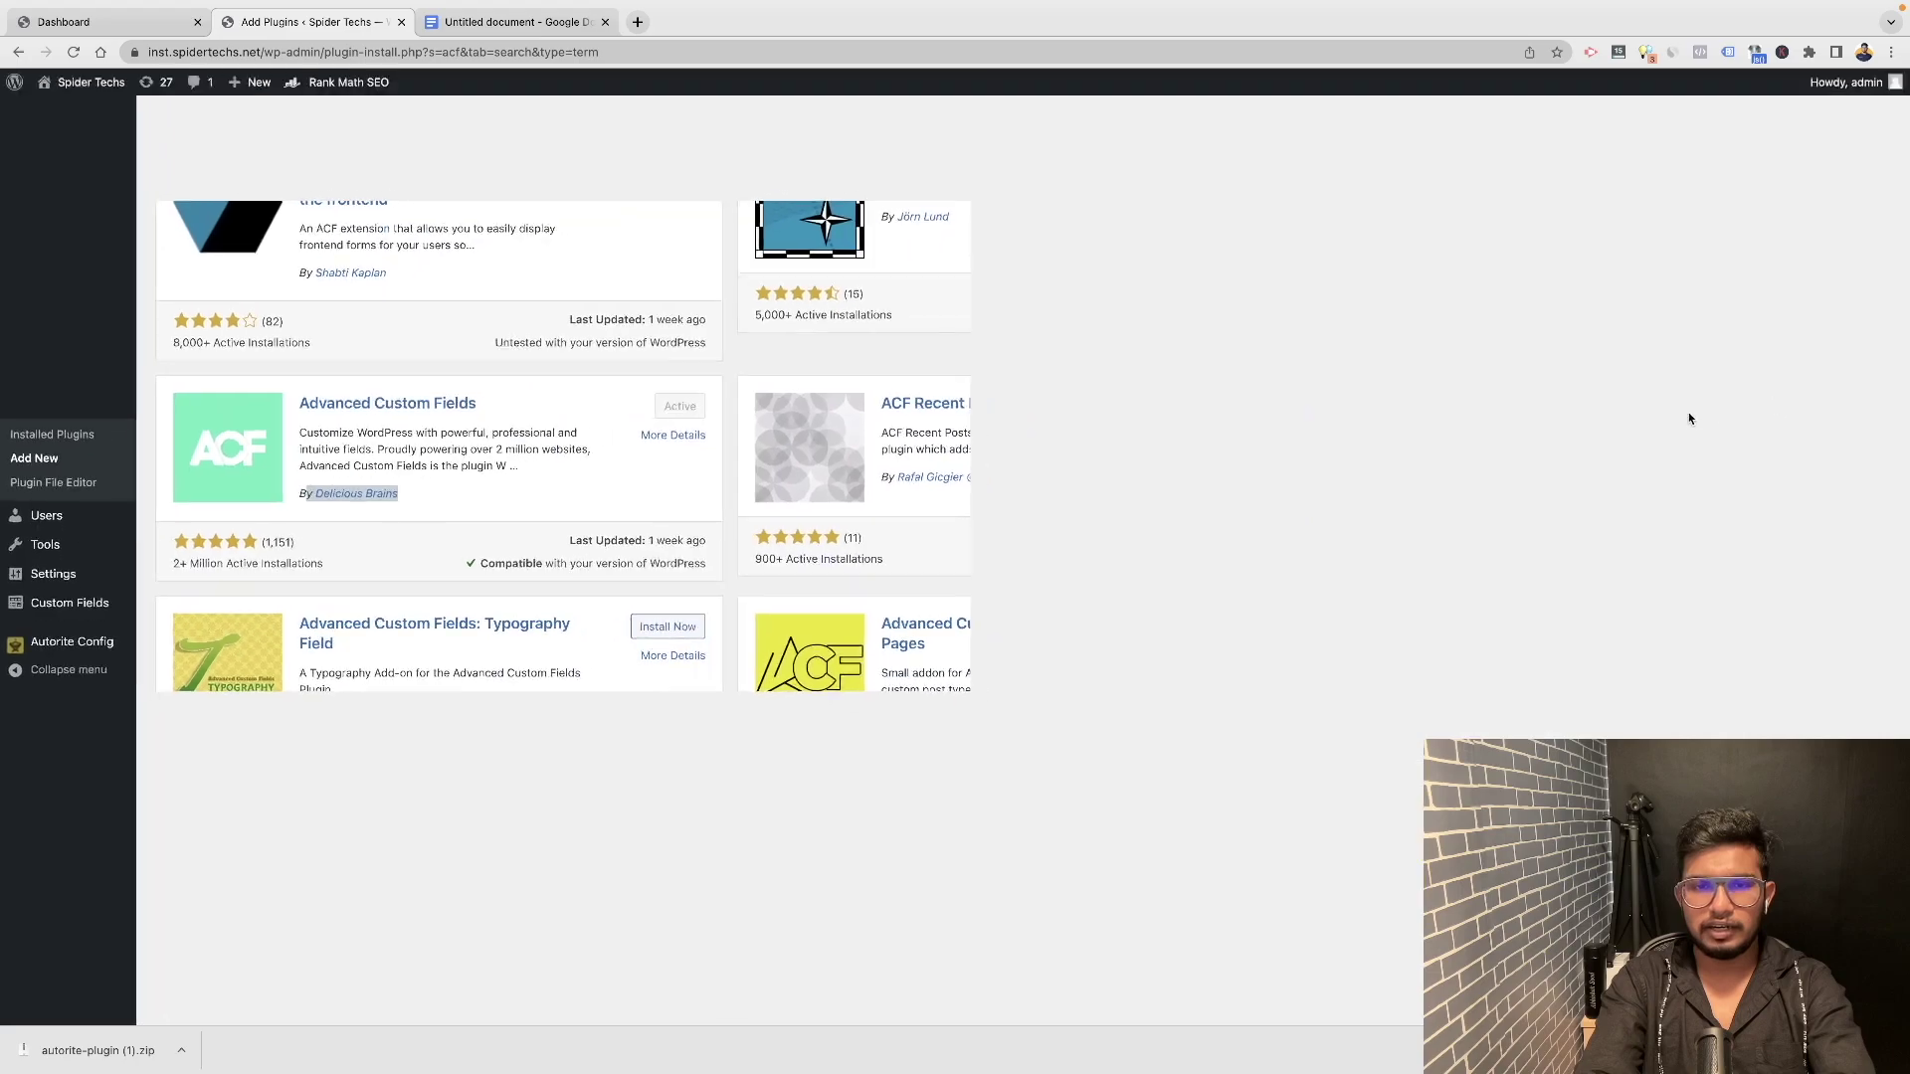
Open the Autorite Config page with its empty PixaBay and WPGPT key fields.
{"action": "scroll", "coordinate": [739, 315], "scroll_direction": "up", "scroll_amount": 10}
{"action": "scroll", "coordinate": [739, 315], "scroll_direction": "up", "scroll_amount": 5}
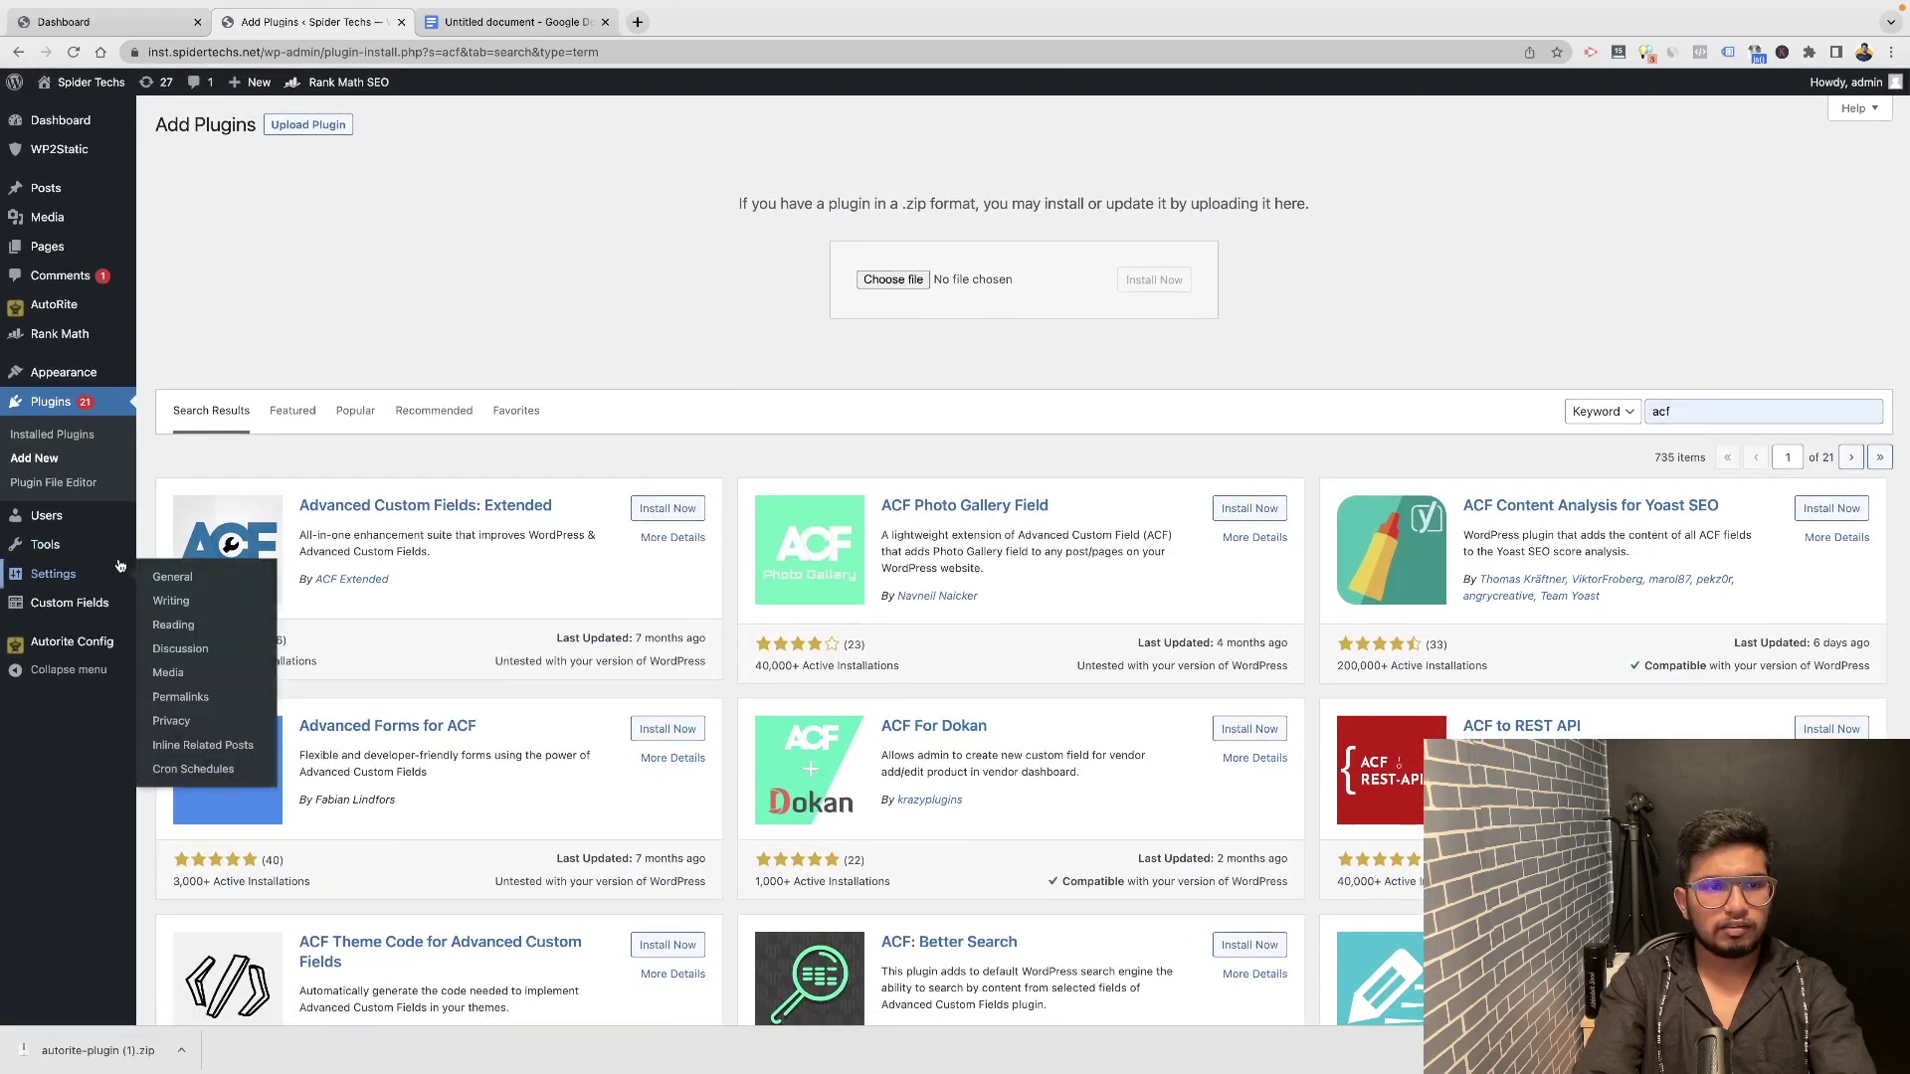
{"action": "left_click", "coordinate": [44, 659]}
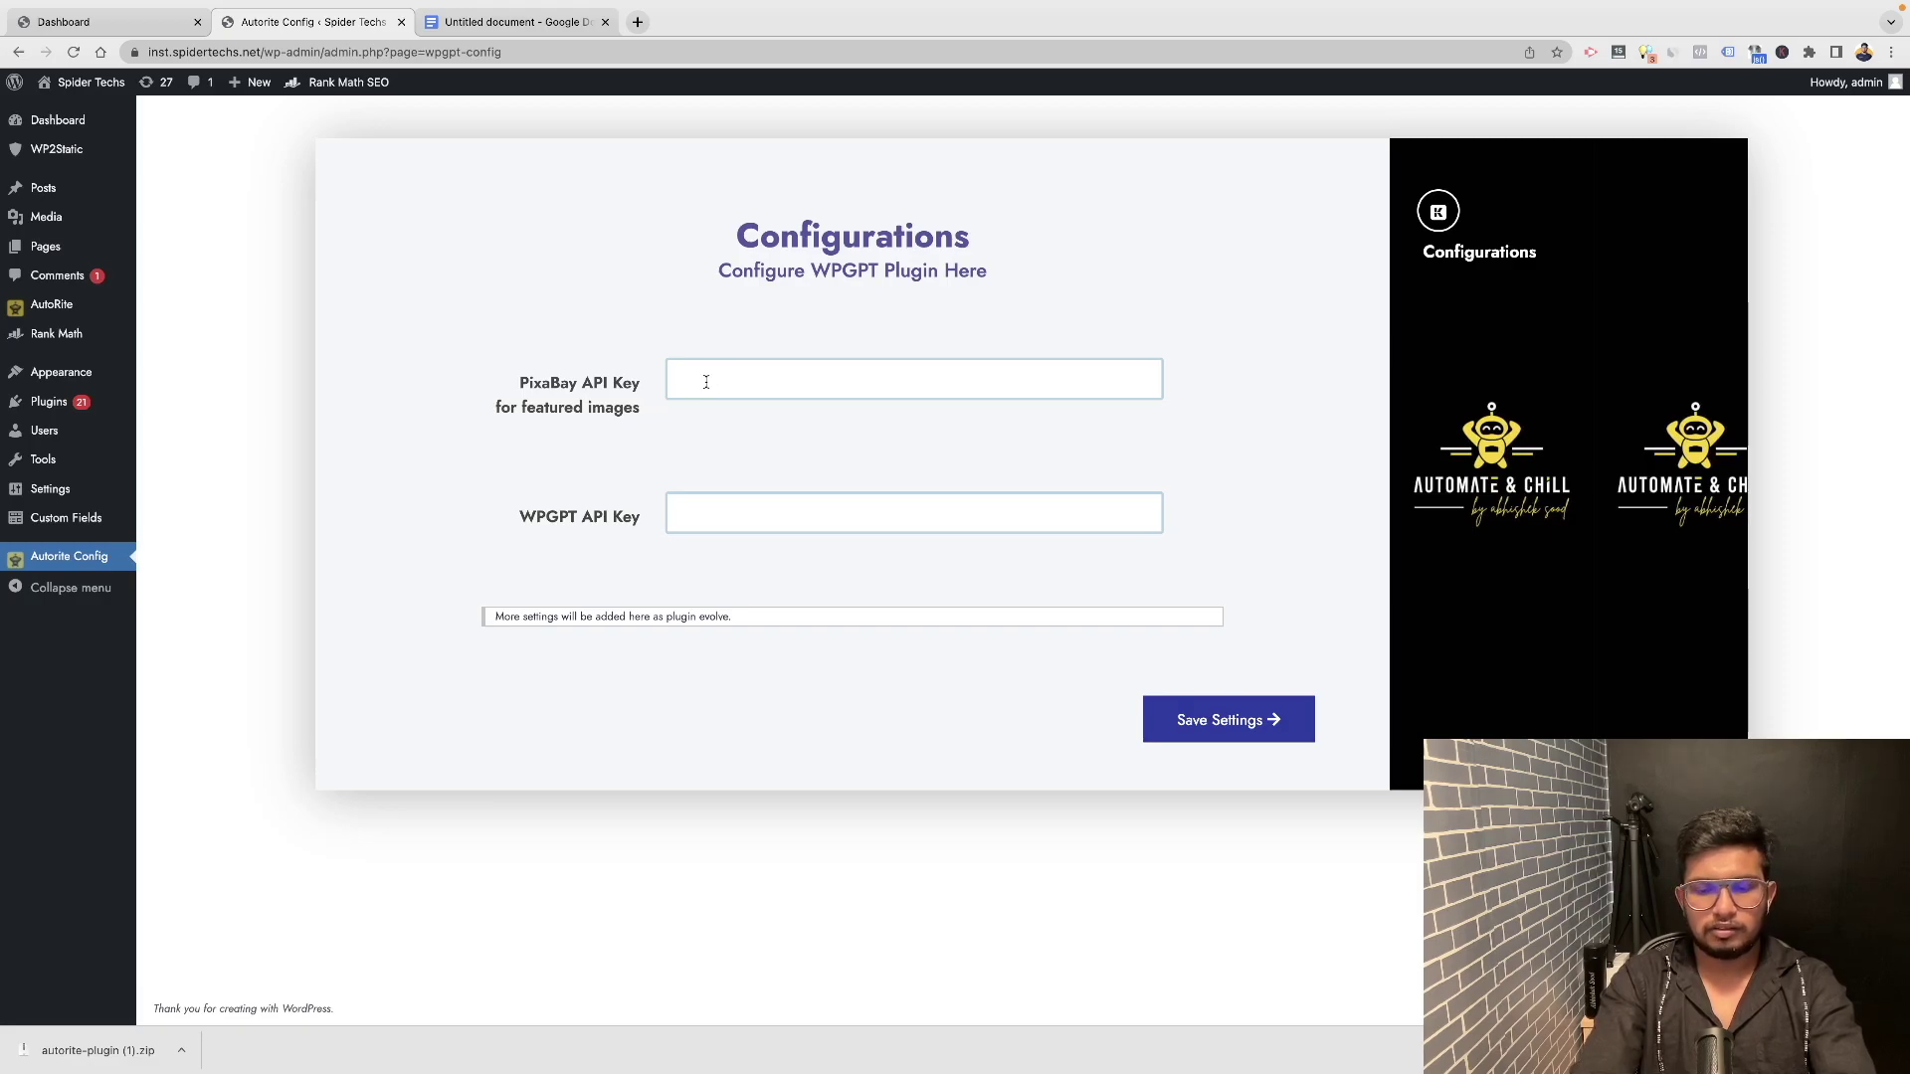
{"action": "key", "text": "ctrl+t"}
Search Google for 'pixabay api key' and open the Pixabay API documentation.
{"action": "type", "text": "pixabay.com"}
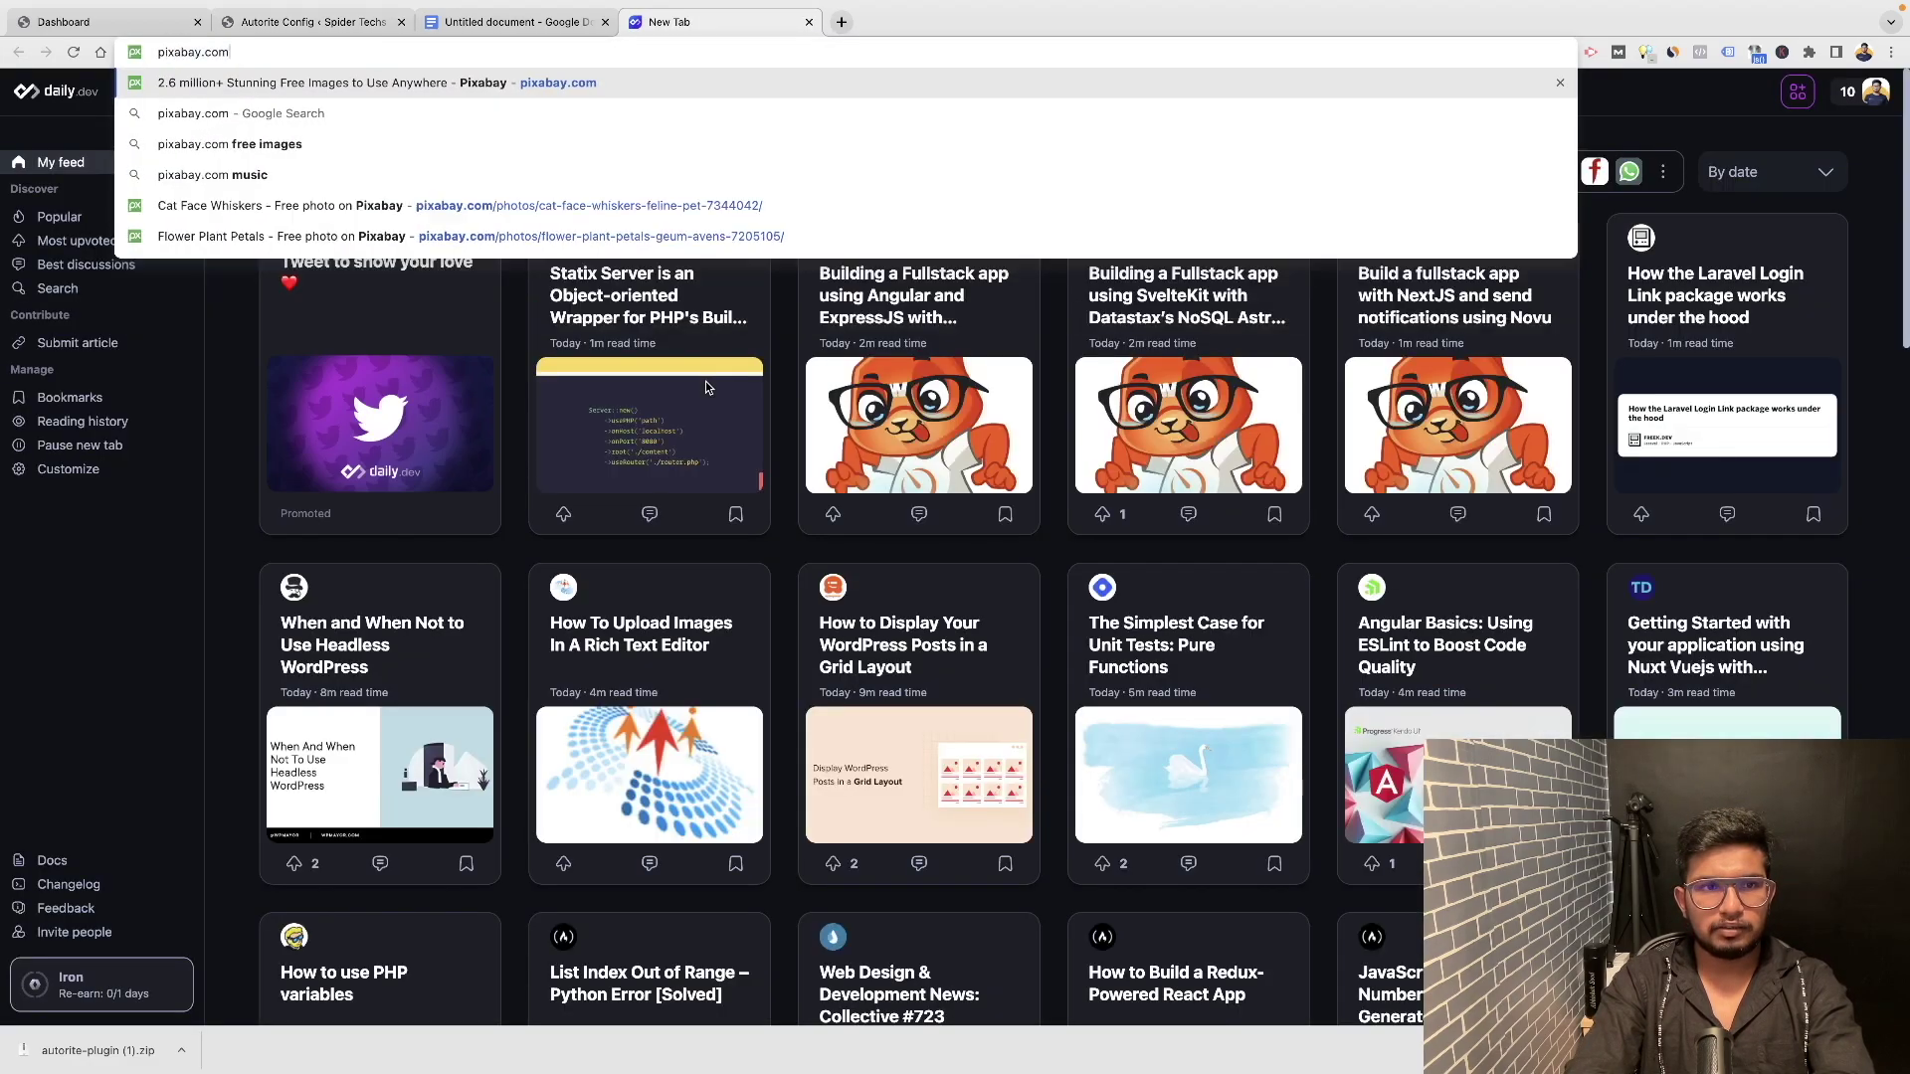
{"action": "type", "text": "c"}
{"action": "key", "text": "BackSpace"}
{"action": "key", "text": "BackSpace"}
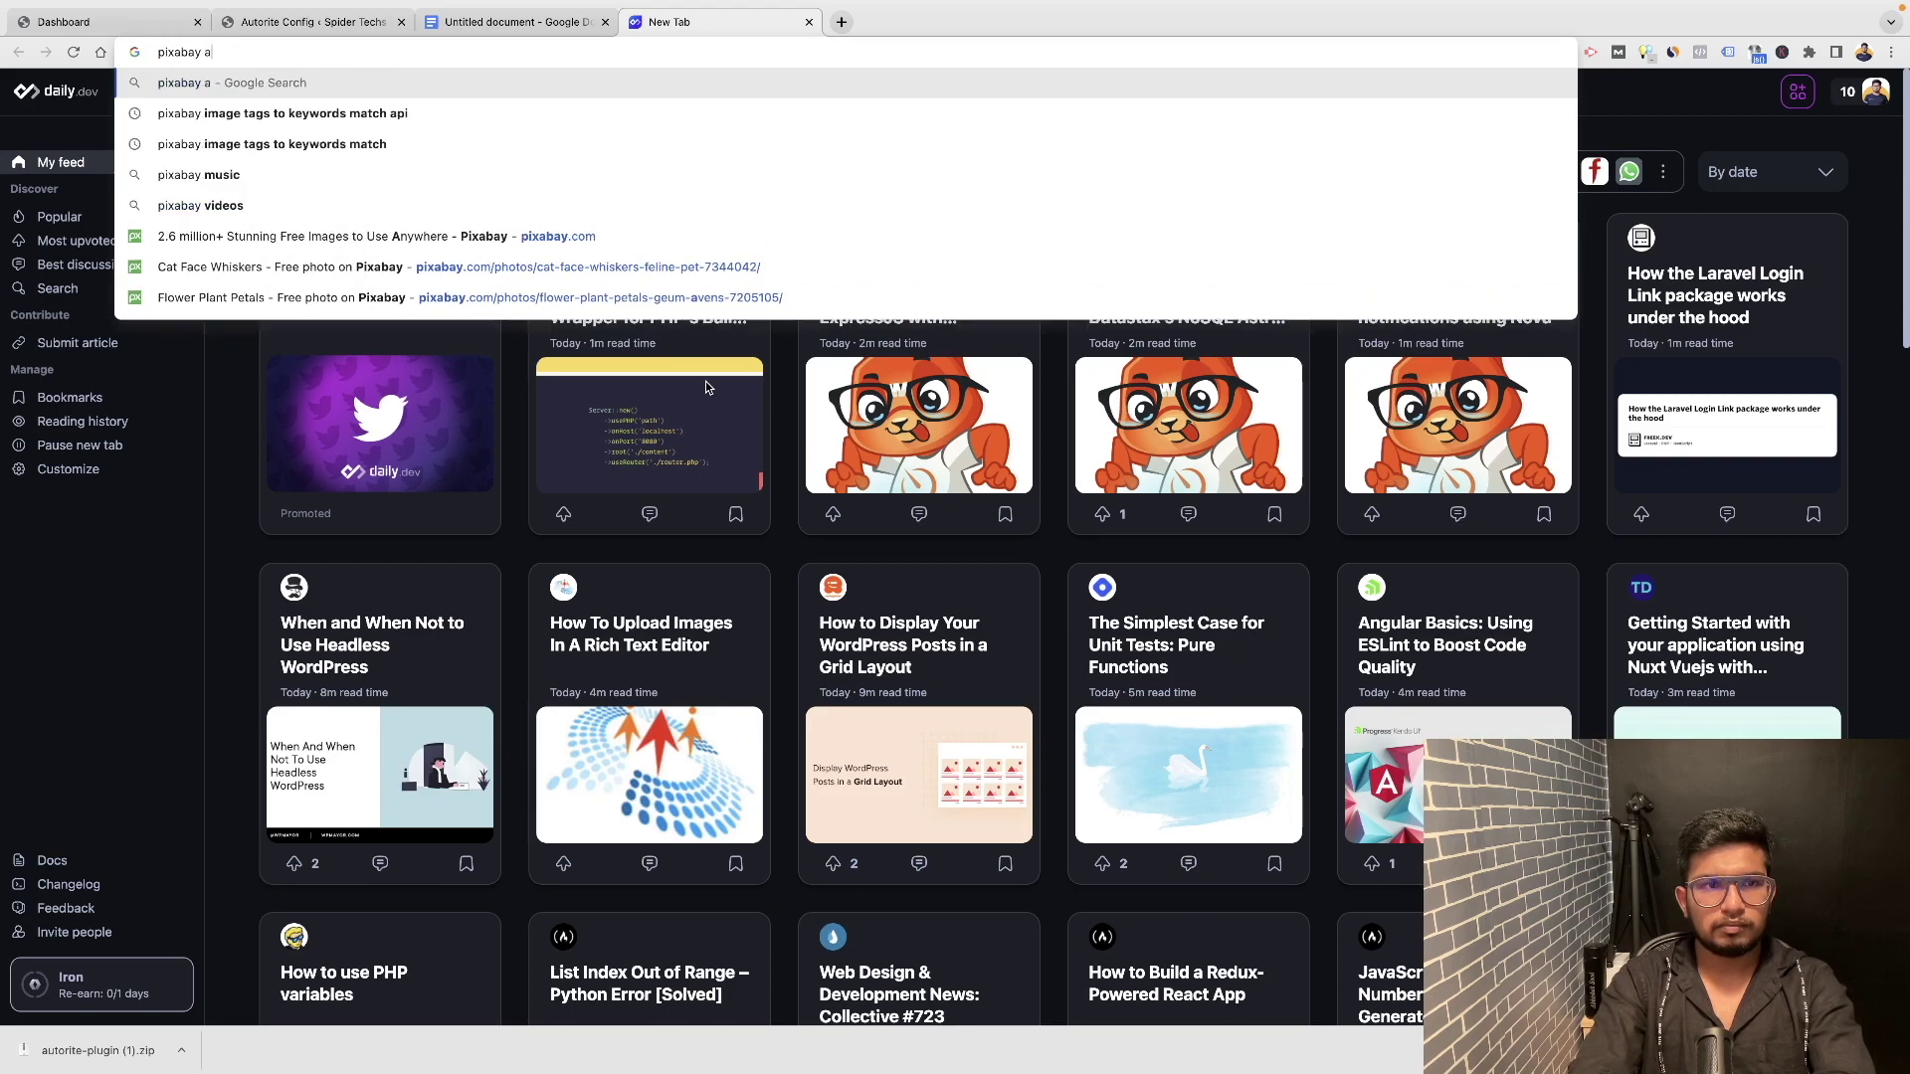
{"action": "type", "text": "api key"}
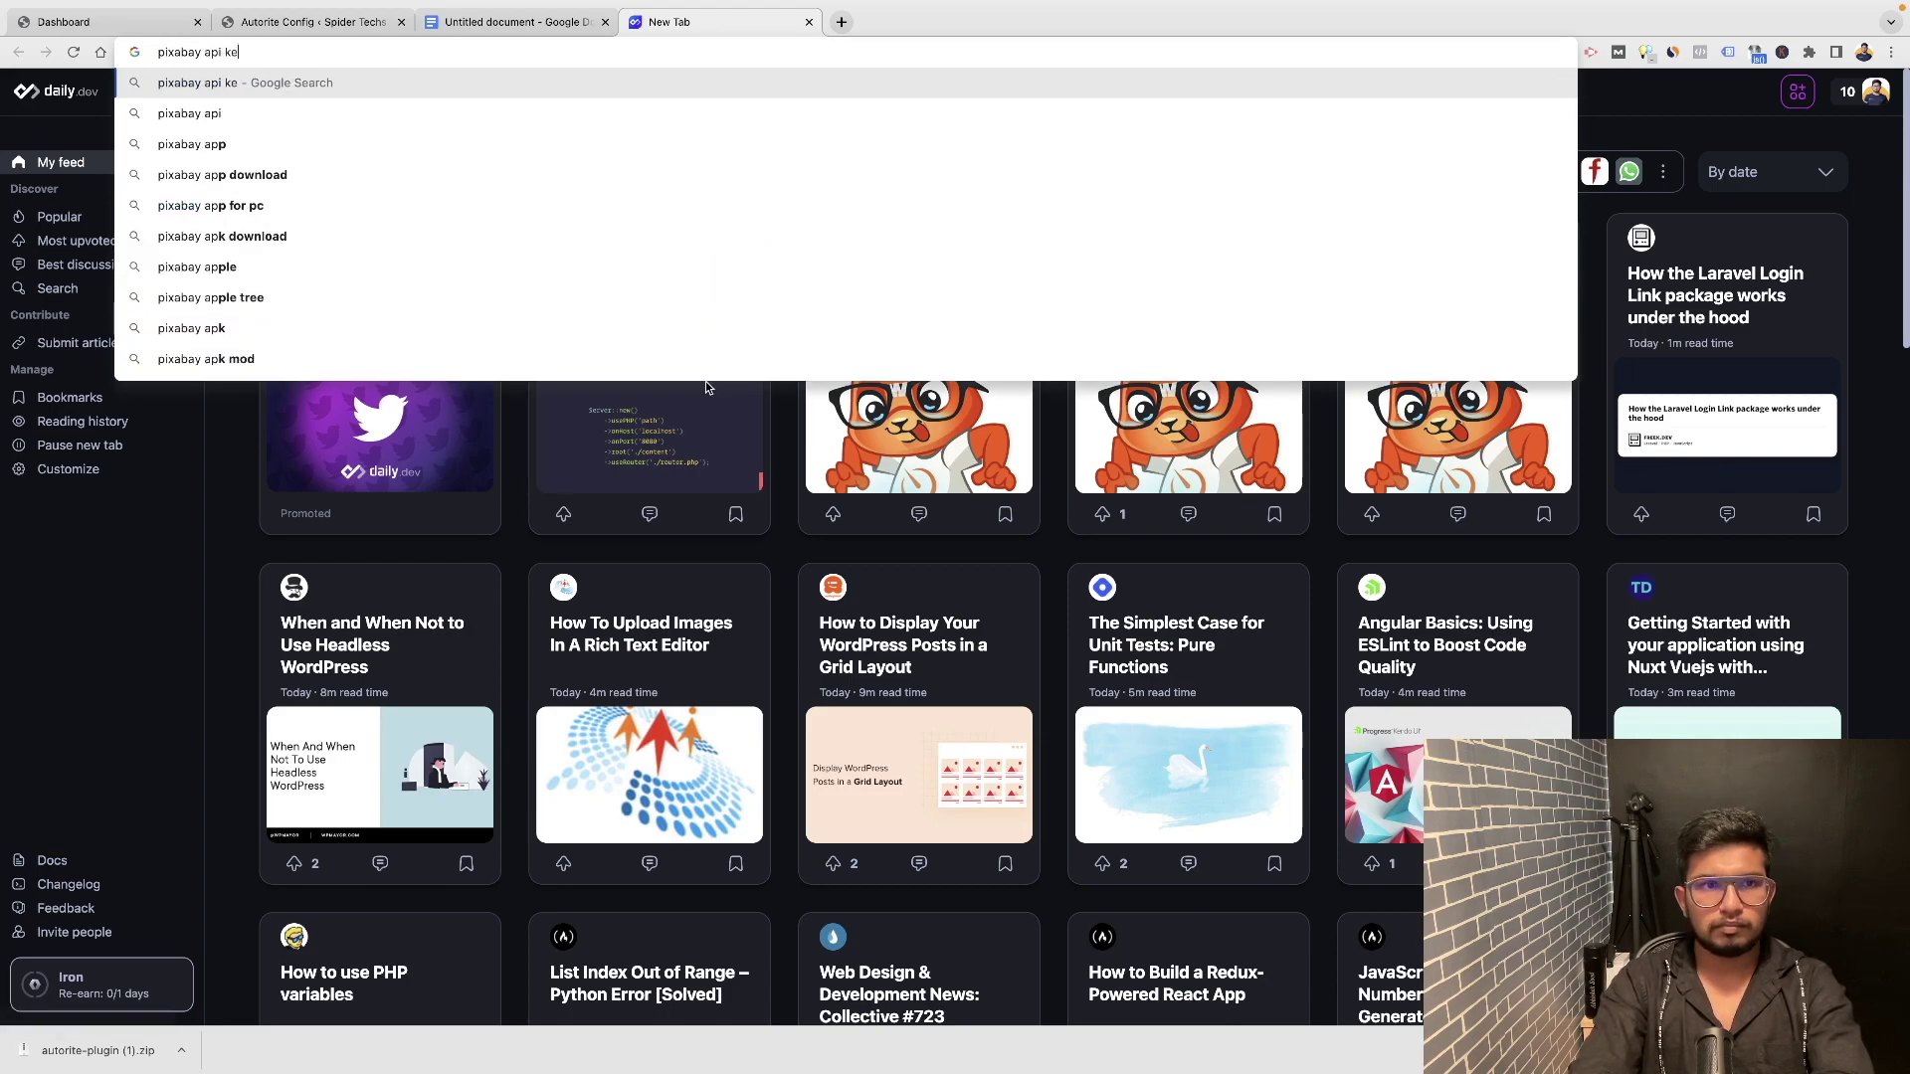
{"action": "key", "text": "Return"}
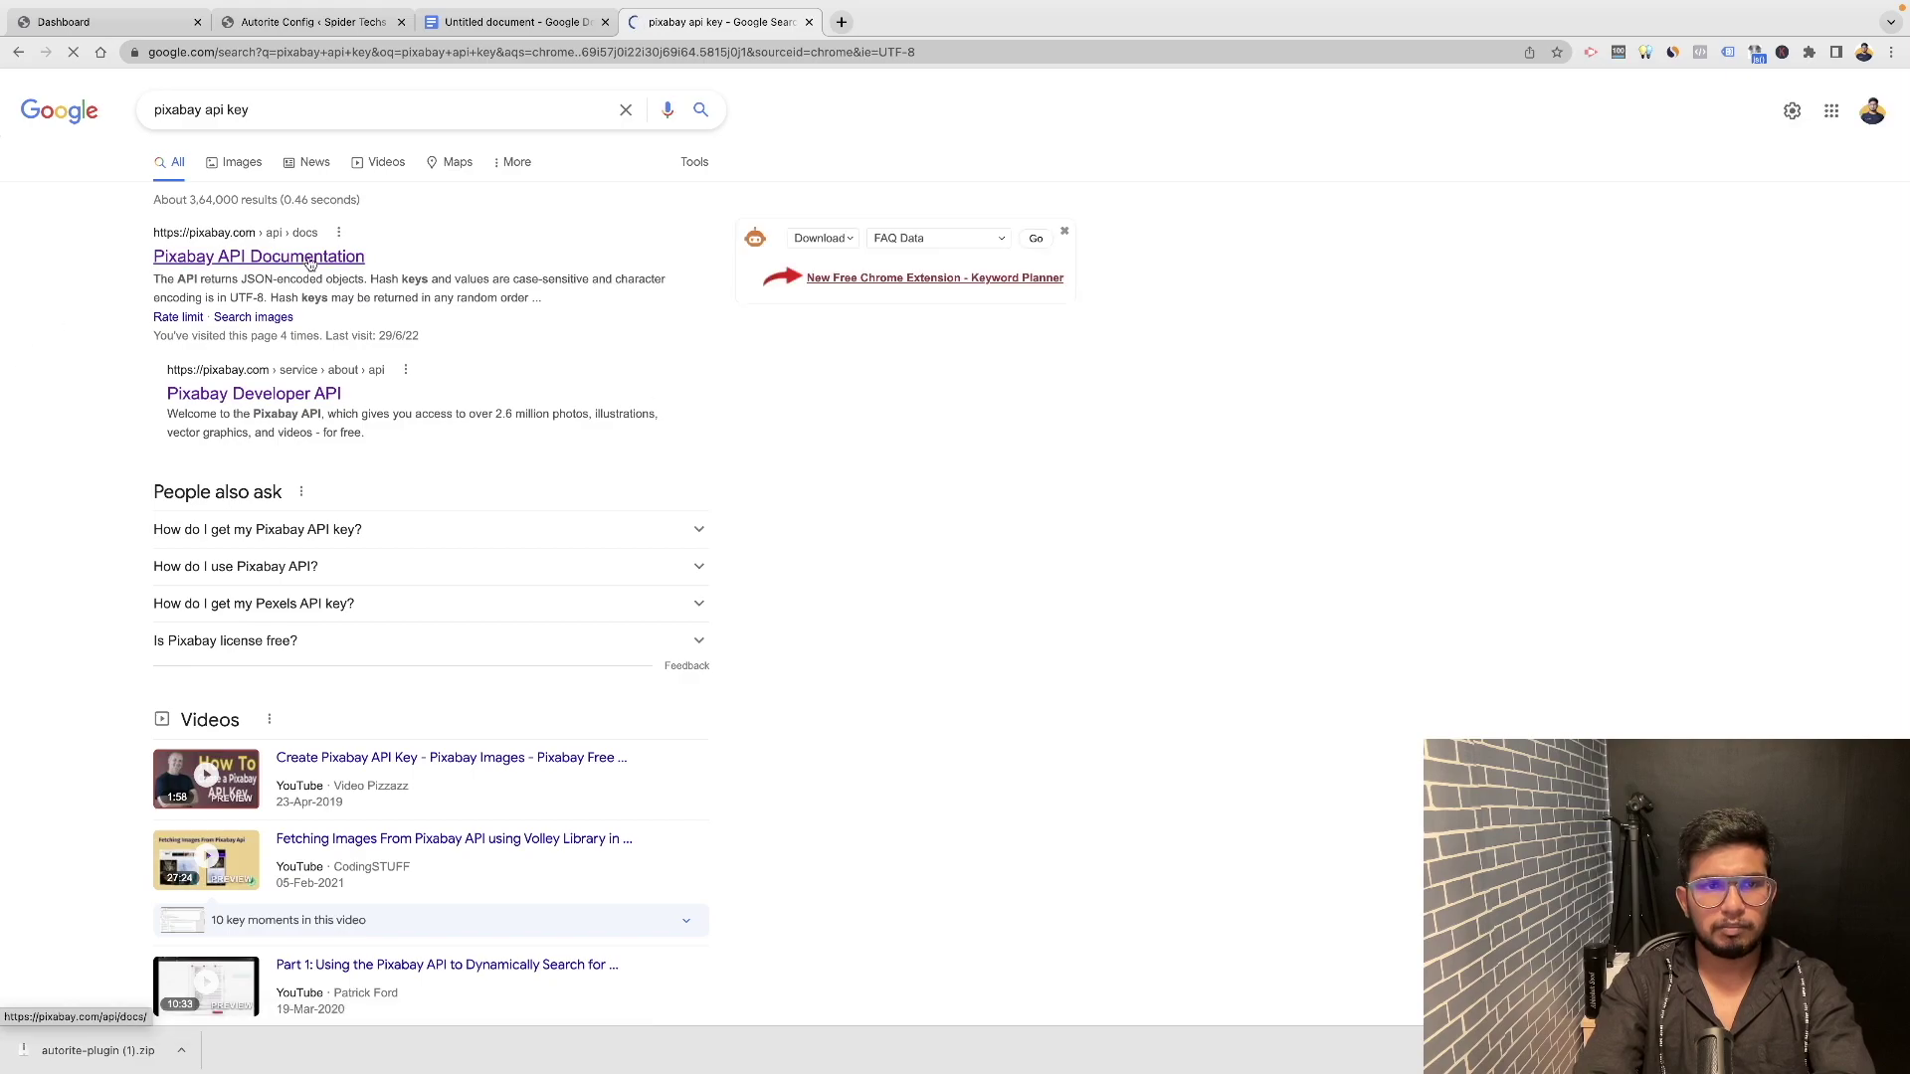
{"action": "left_click", "coordinate": [304, 258]}
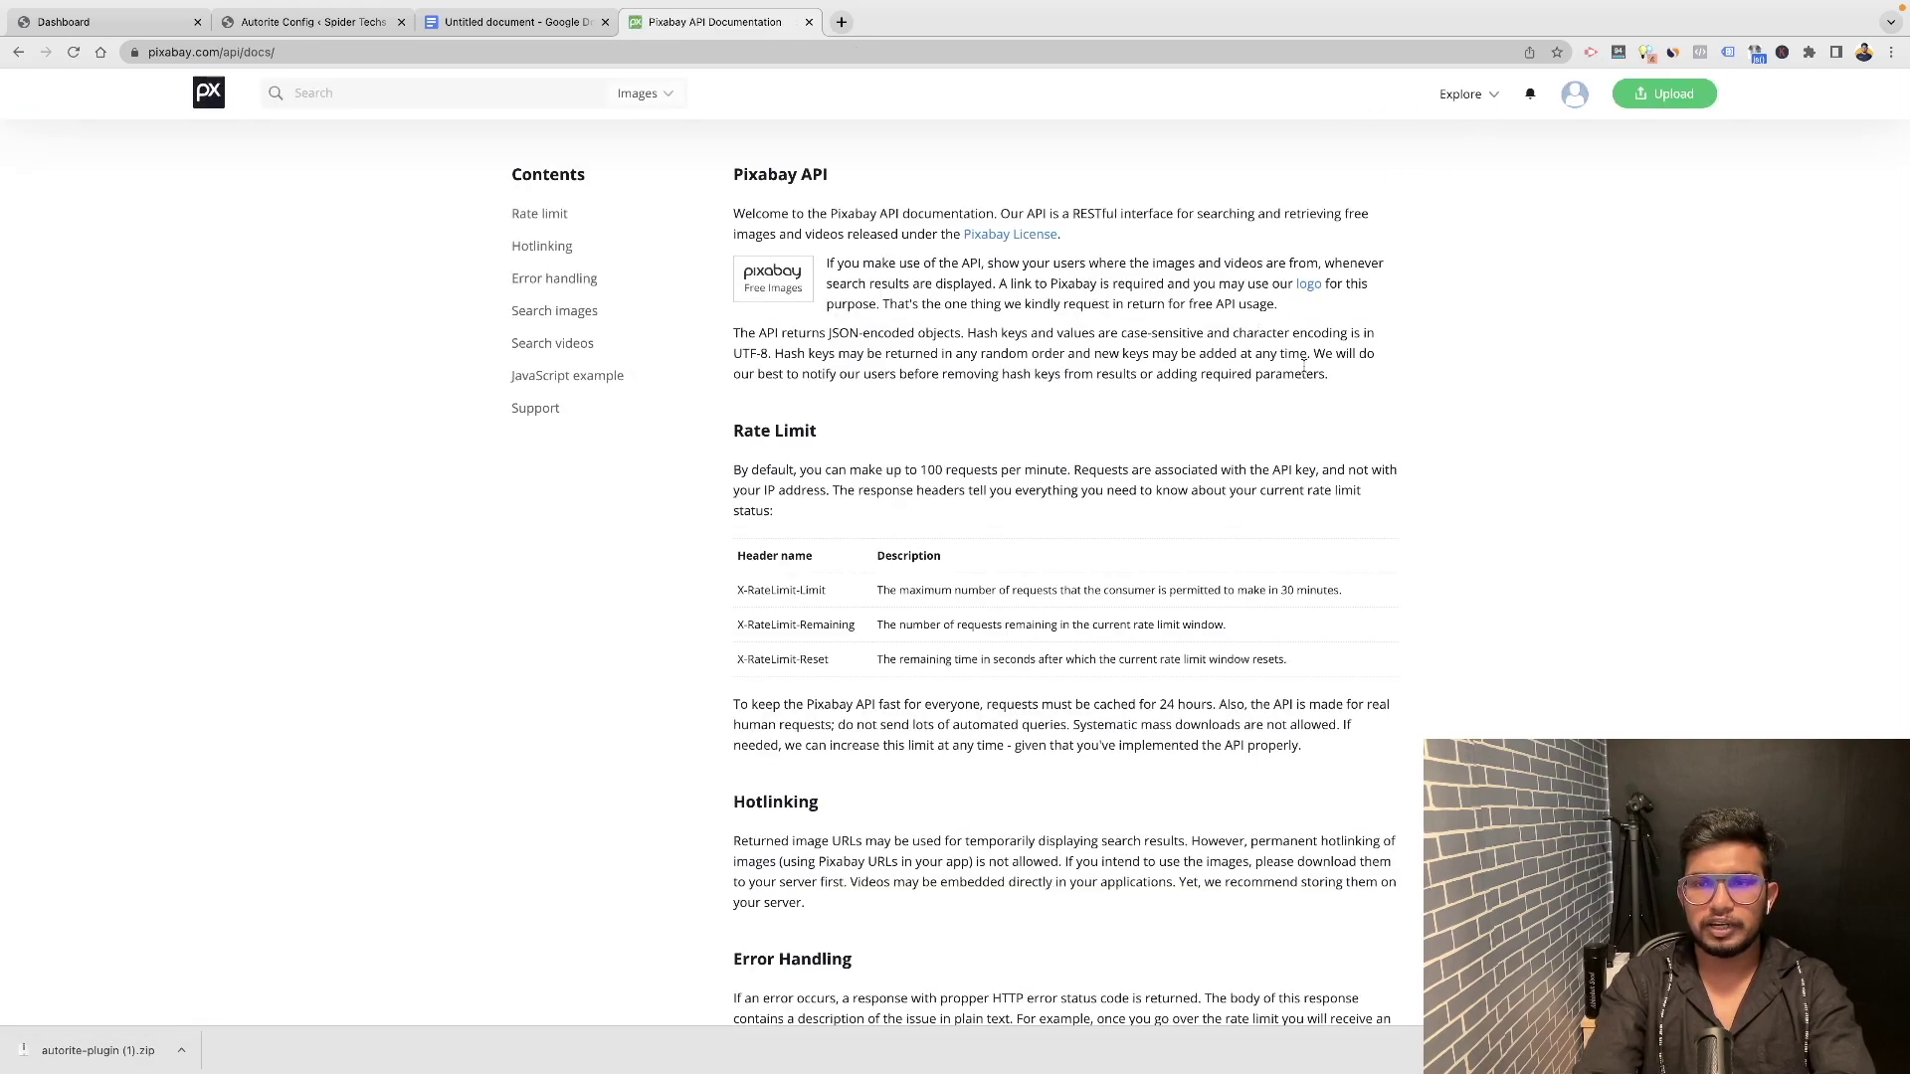
{"action": "scroll", "coordinate": [1305, 366], "scroll_direction": "down", "scroll_amount": 7}
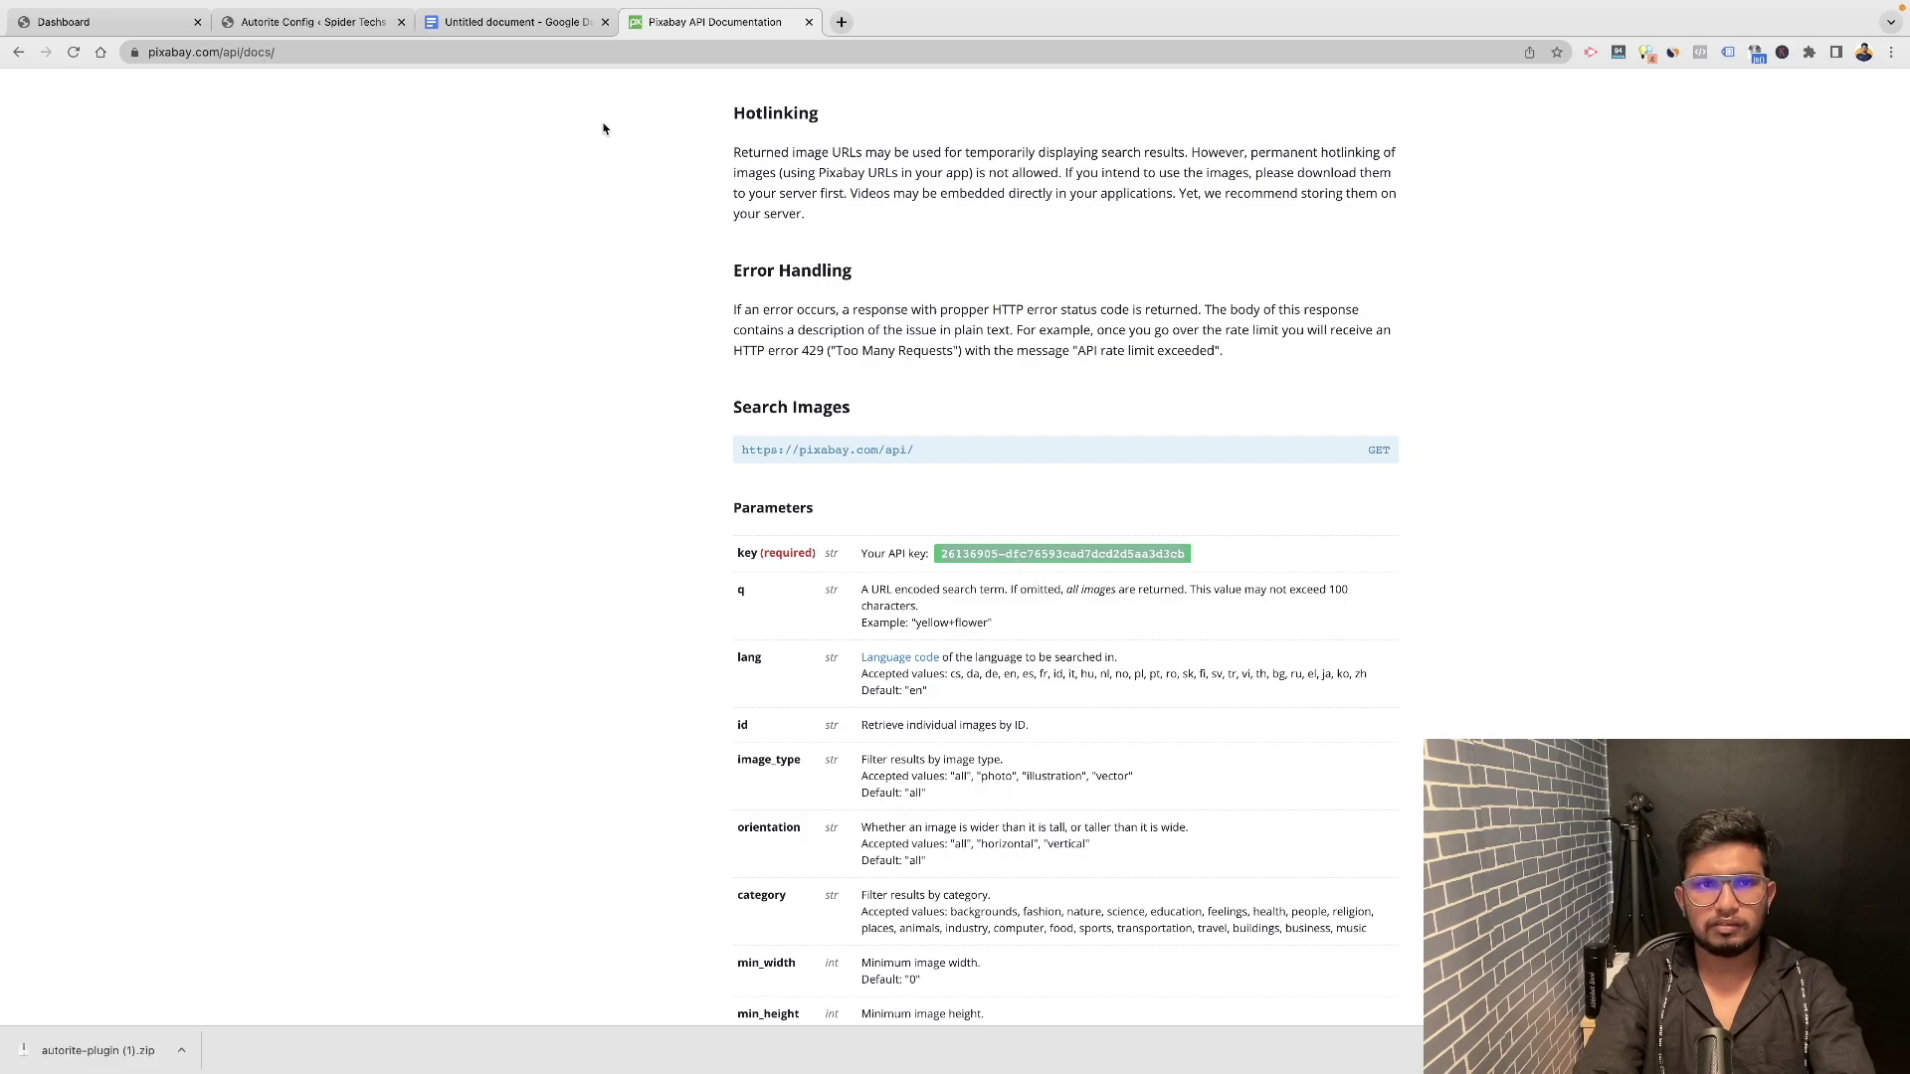
Paste the Pixabay API key into the PixaBay field.
{"action": "left_click", "coordinate": [308, 22]}
{"action": "left_click", "coordinate": [784, 383]}
{"action": "key", "text": "ctrl+v"}
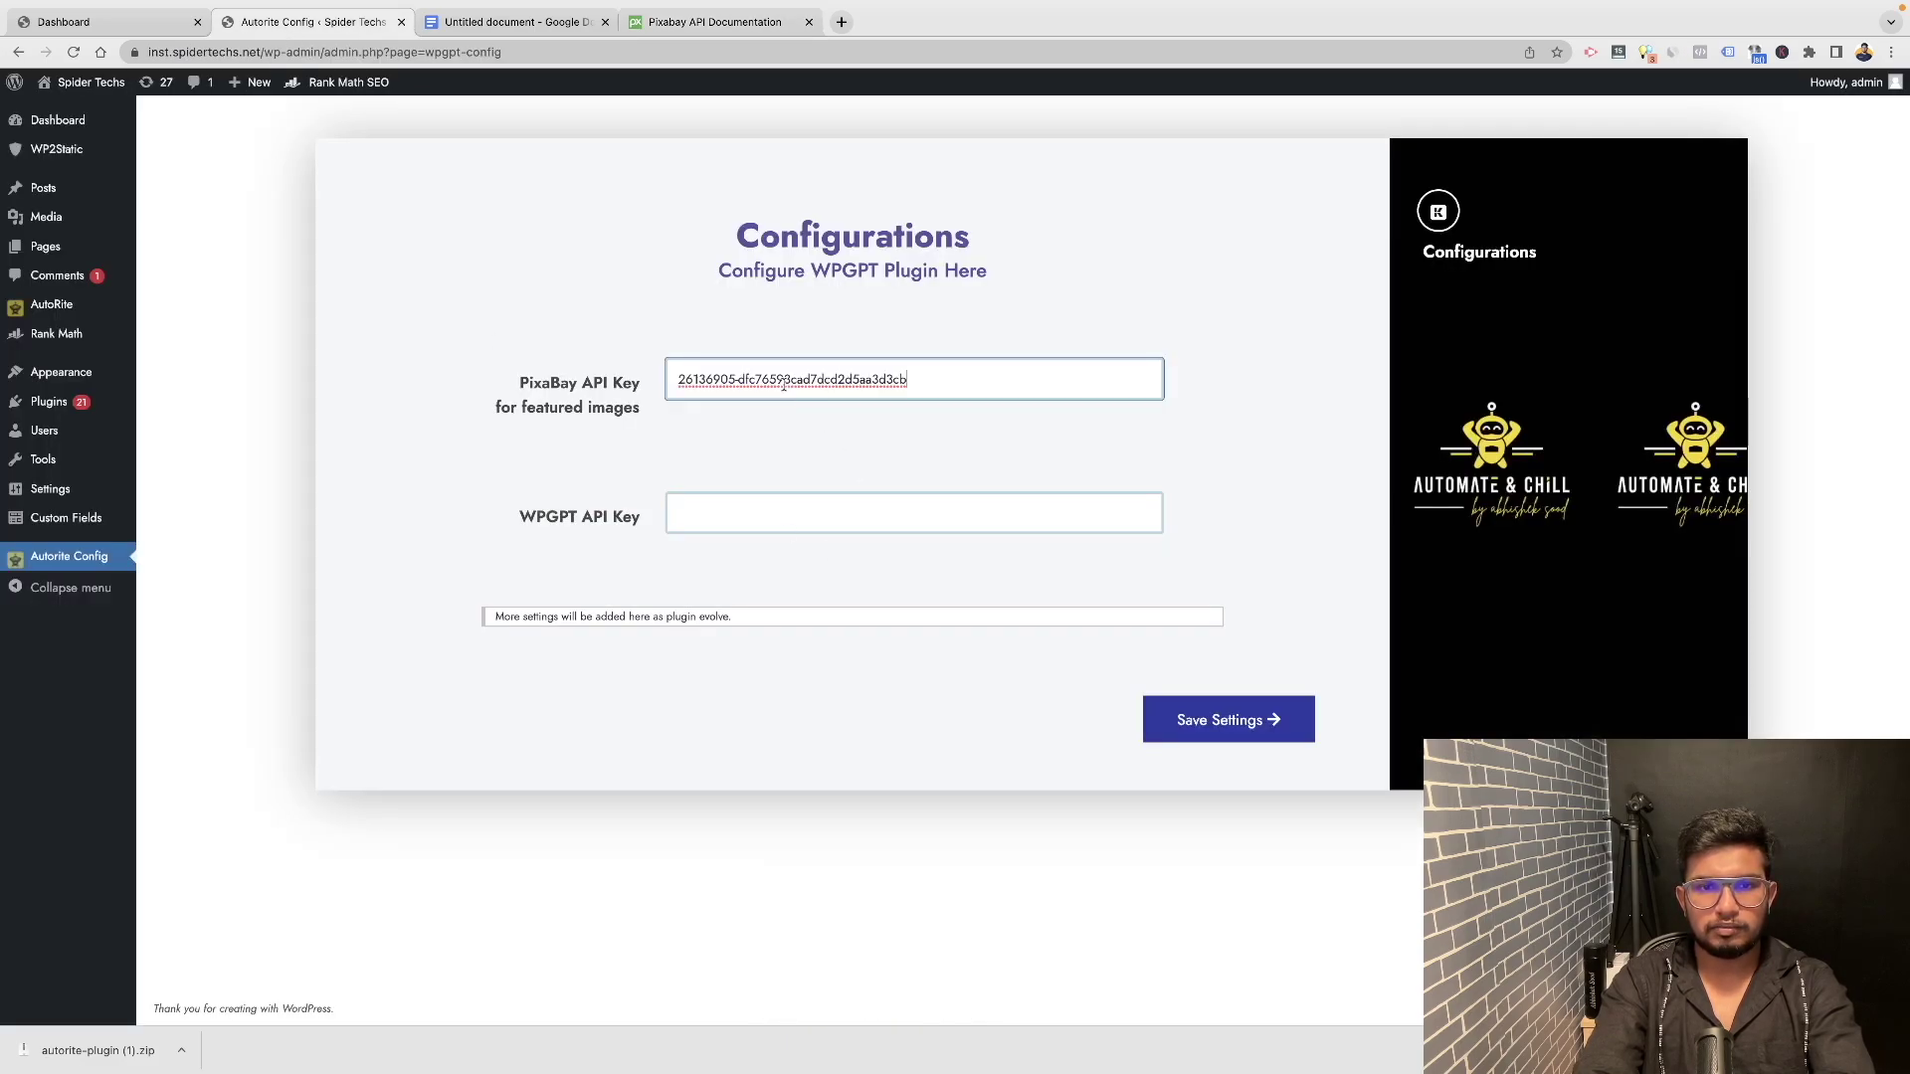
Copy the AutoRite API key from the dashboard into the WPGPT field.
{"action": "left_click", "coordinate": [759, 527]}
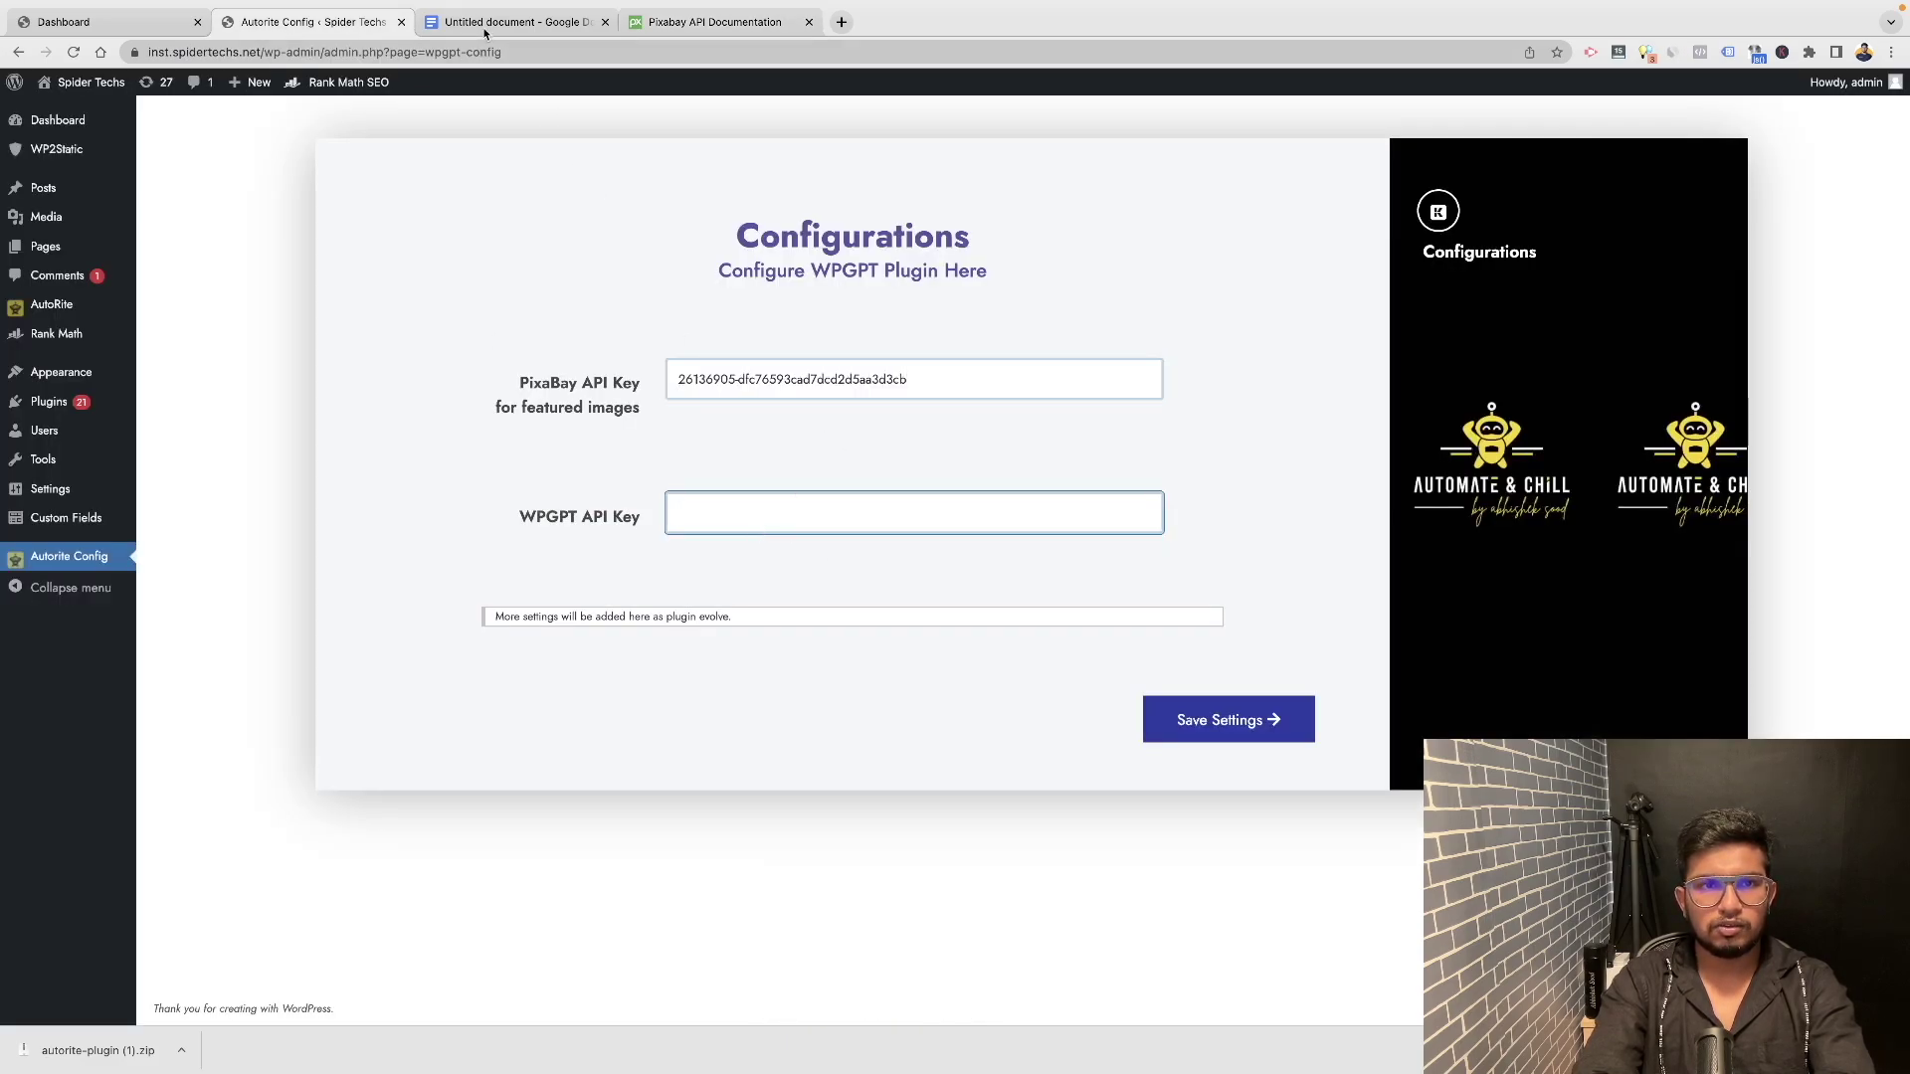
{"action": "left_click", "coordinate": [703, 28]}
{"action": "left_click", "coordinate": [99, 22]}
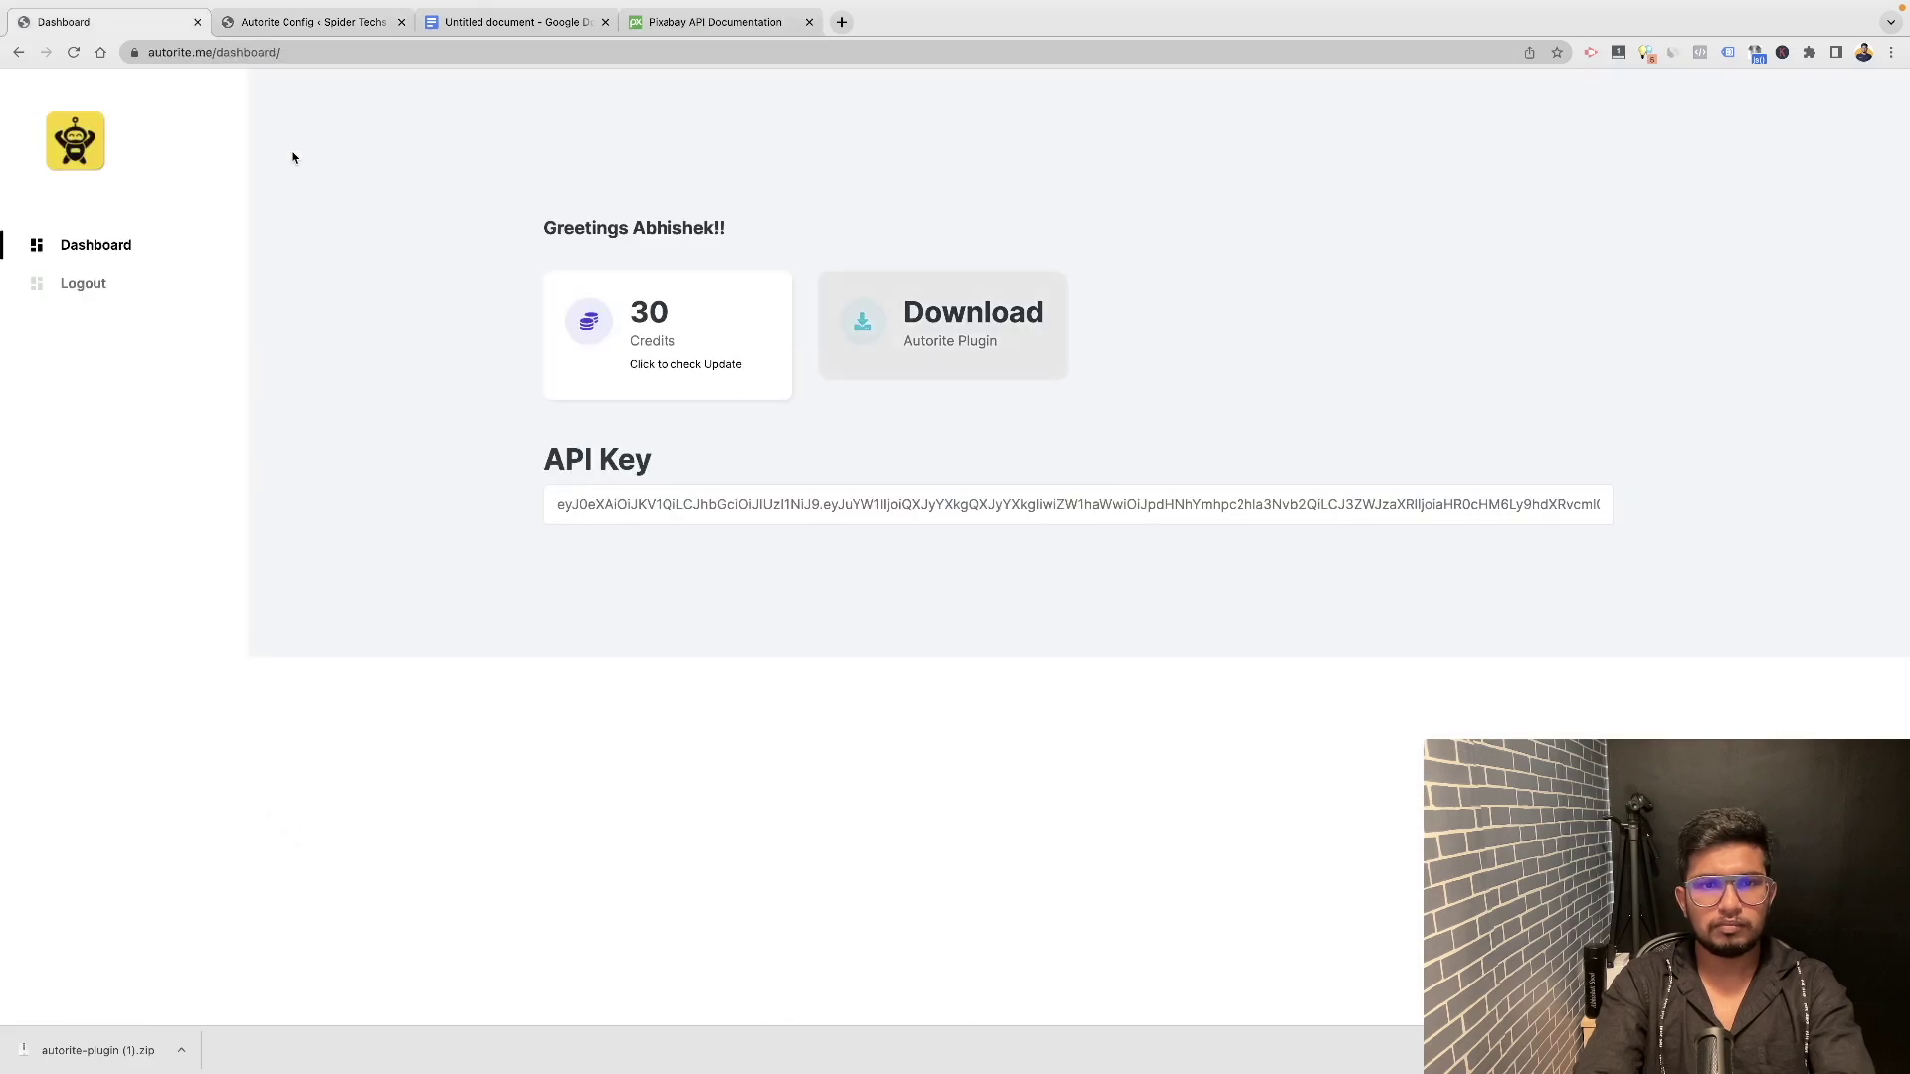
{"action": "triple_click", "coordinate": [701, 505]}
{"action": "key", "text": "ctrl+c"}
{"action": "left_click", "coordinate": [336, 22]}
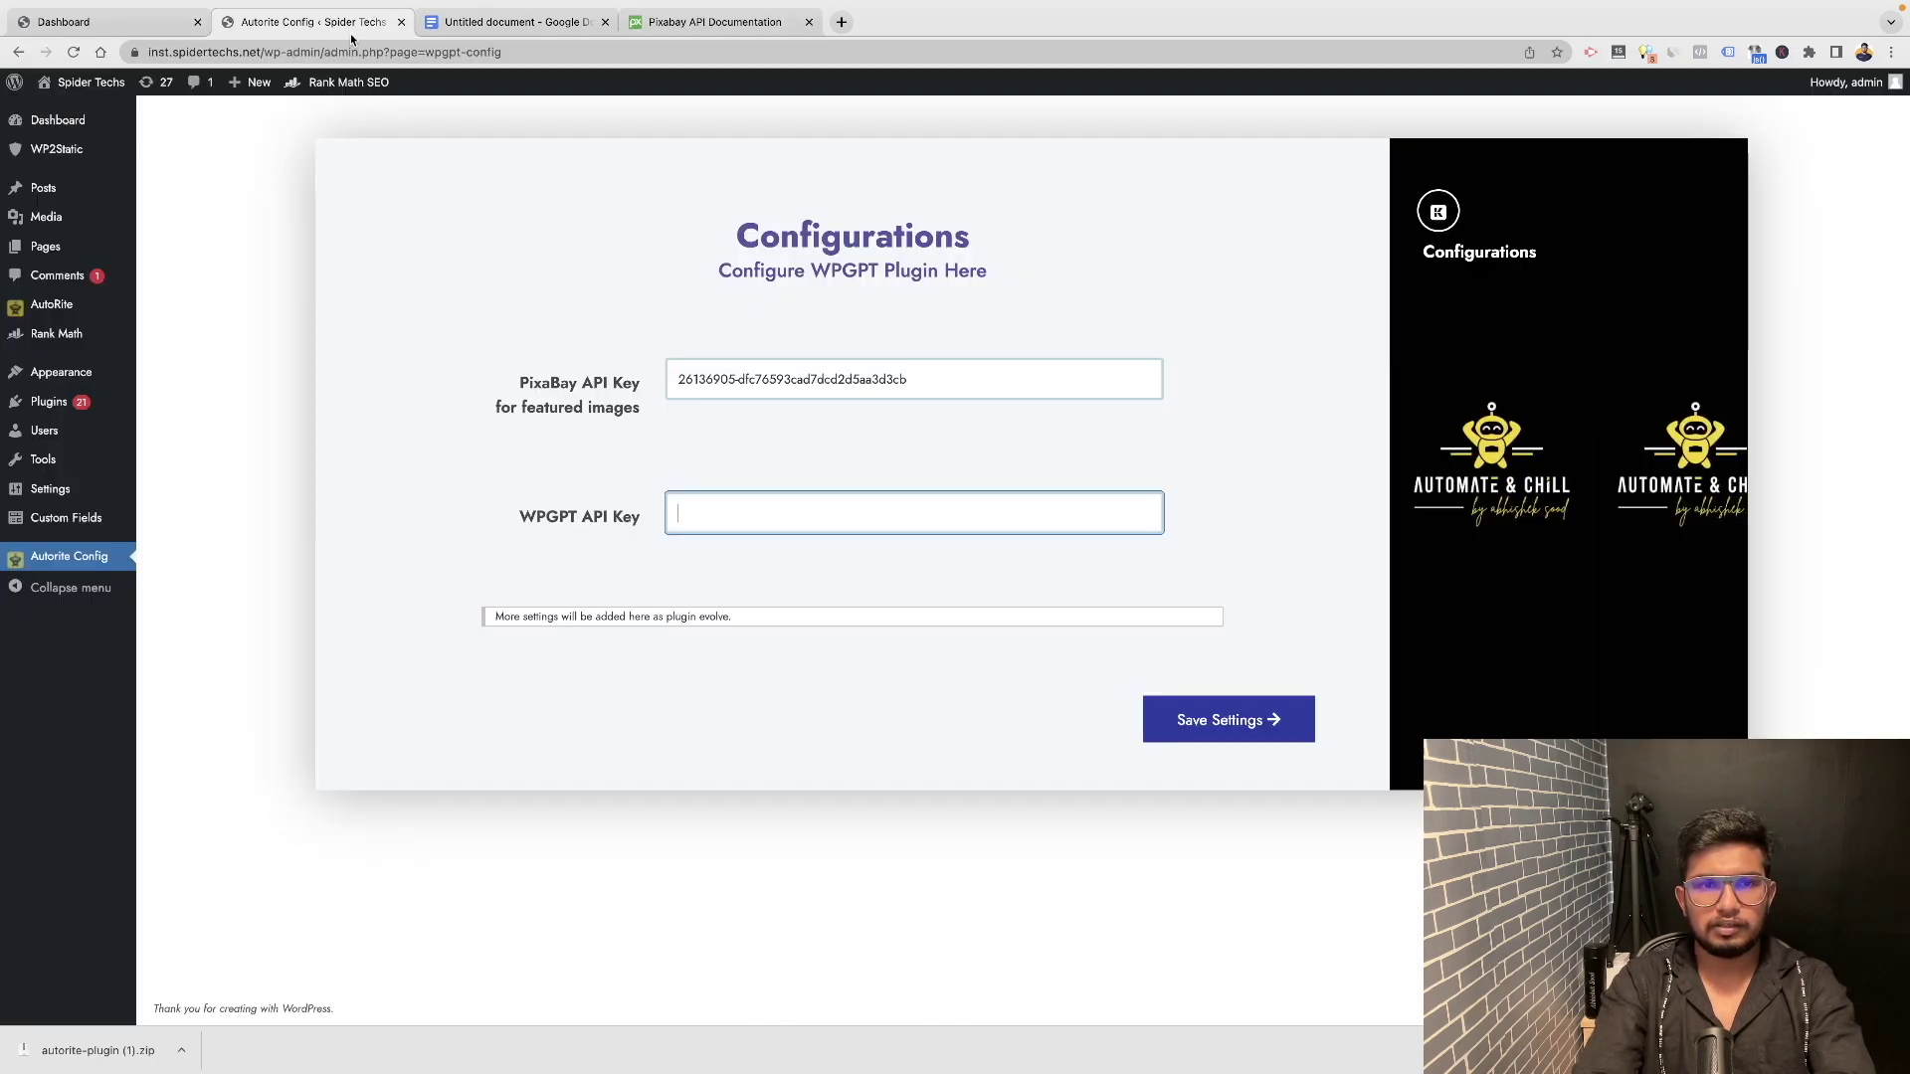
{"action": "key", "text": "ctrl+v"}
Save both API keys and go to the empty AutoRite campaigns list.
{"action": "left_click", "coordinate": [1185, 734]}
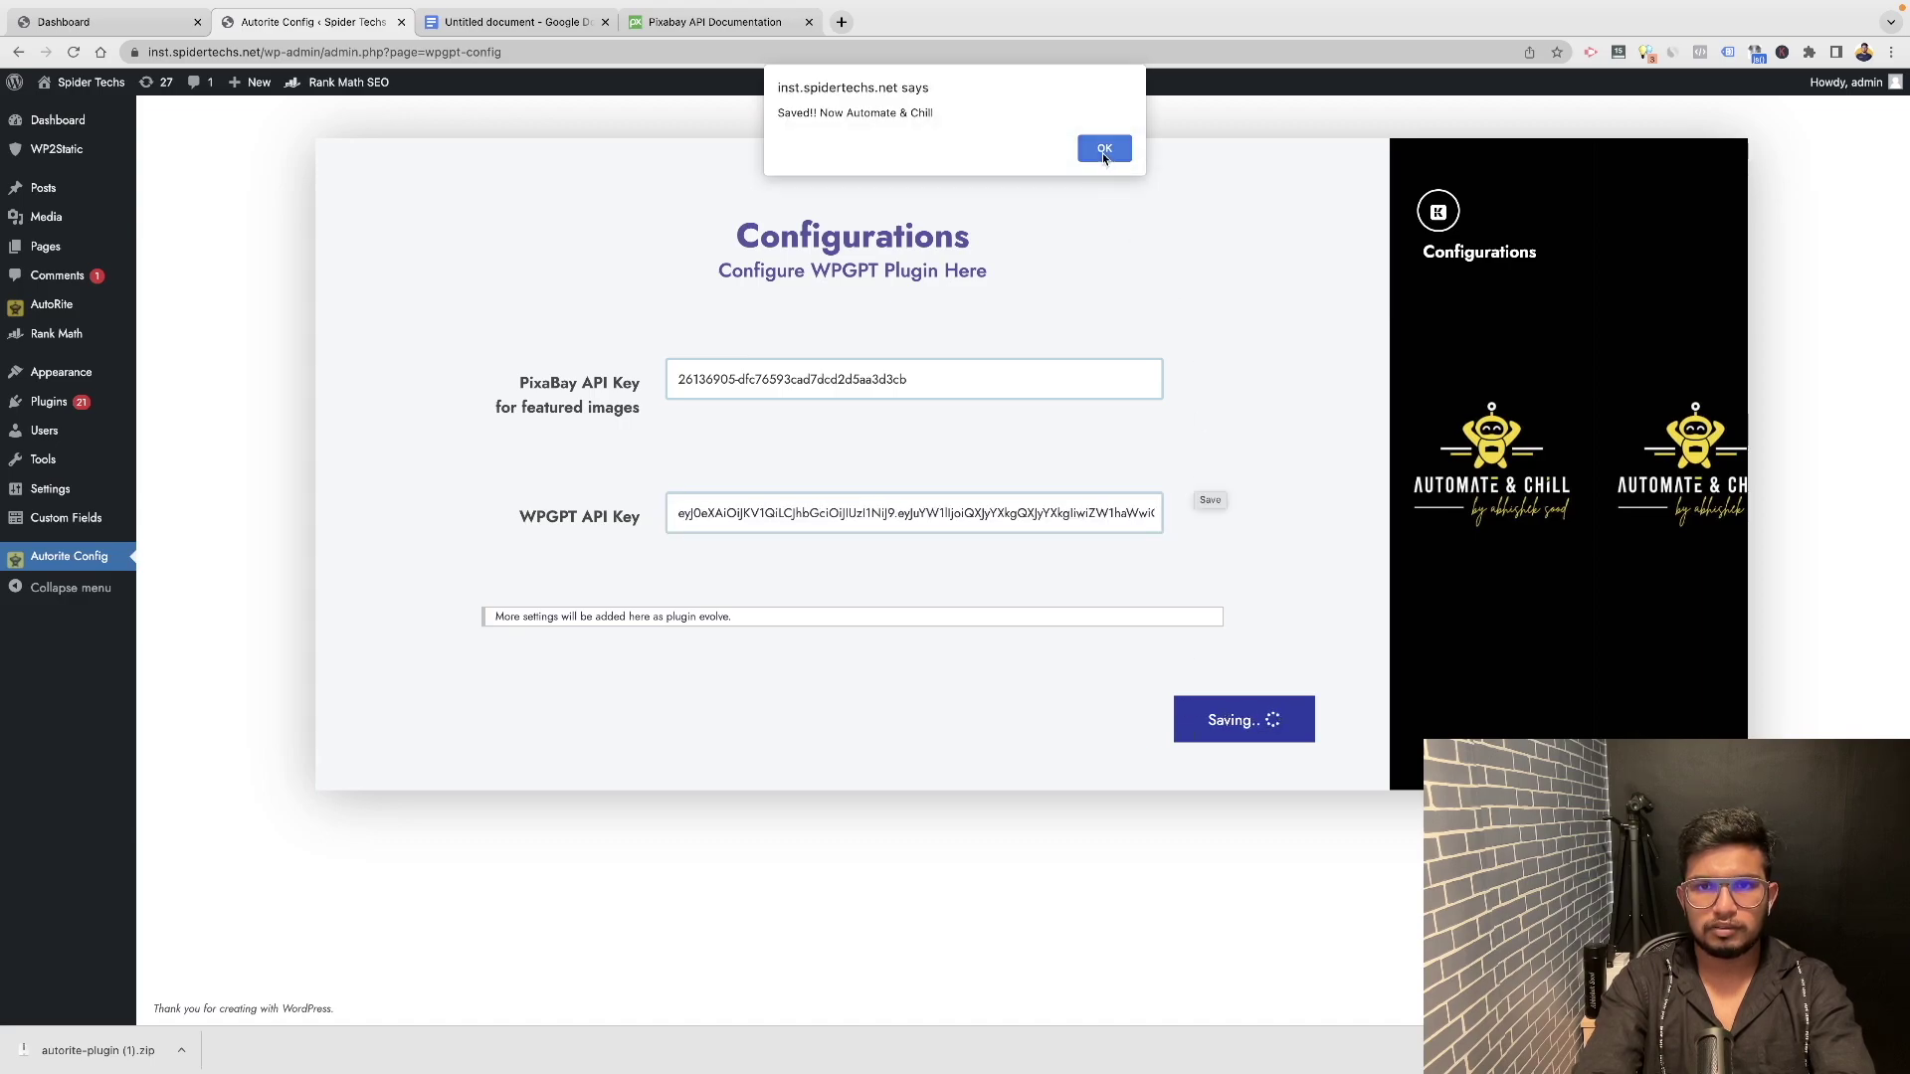
{"action": "left_click", "coordinate": [1104, 151]}
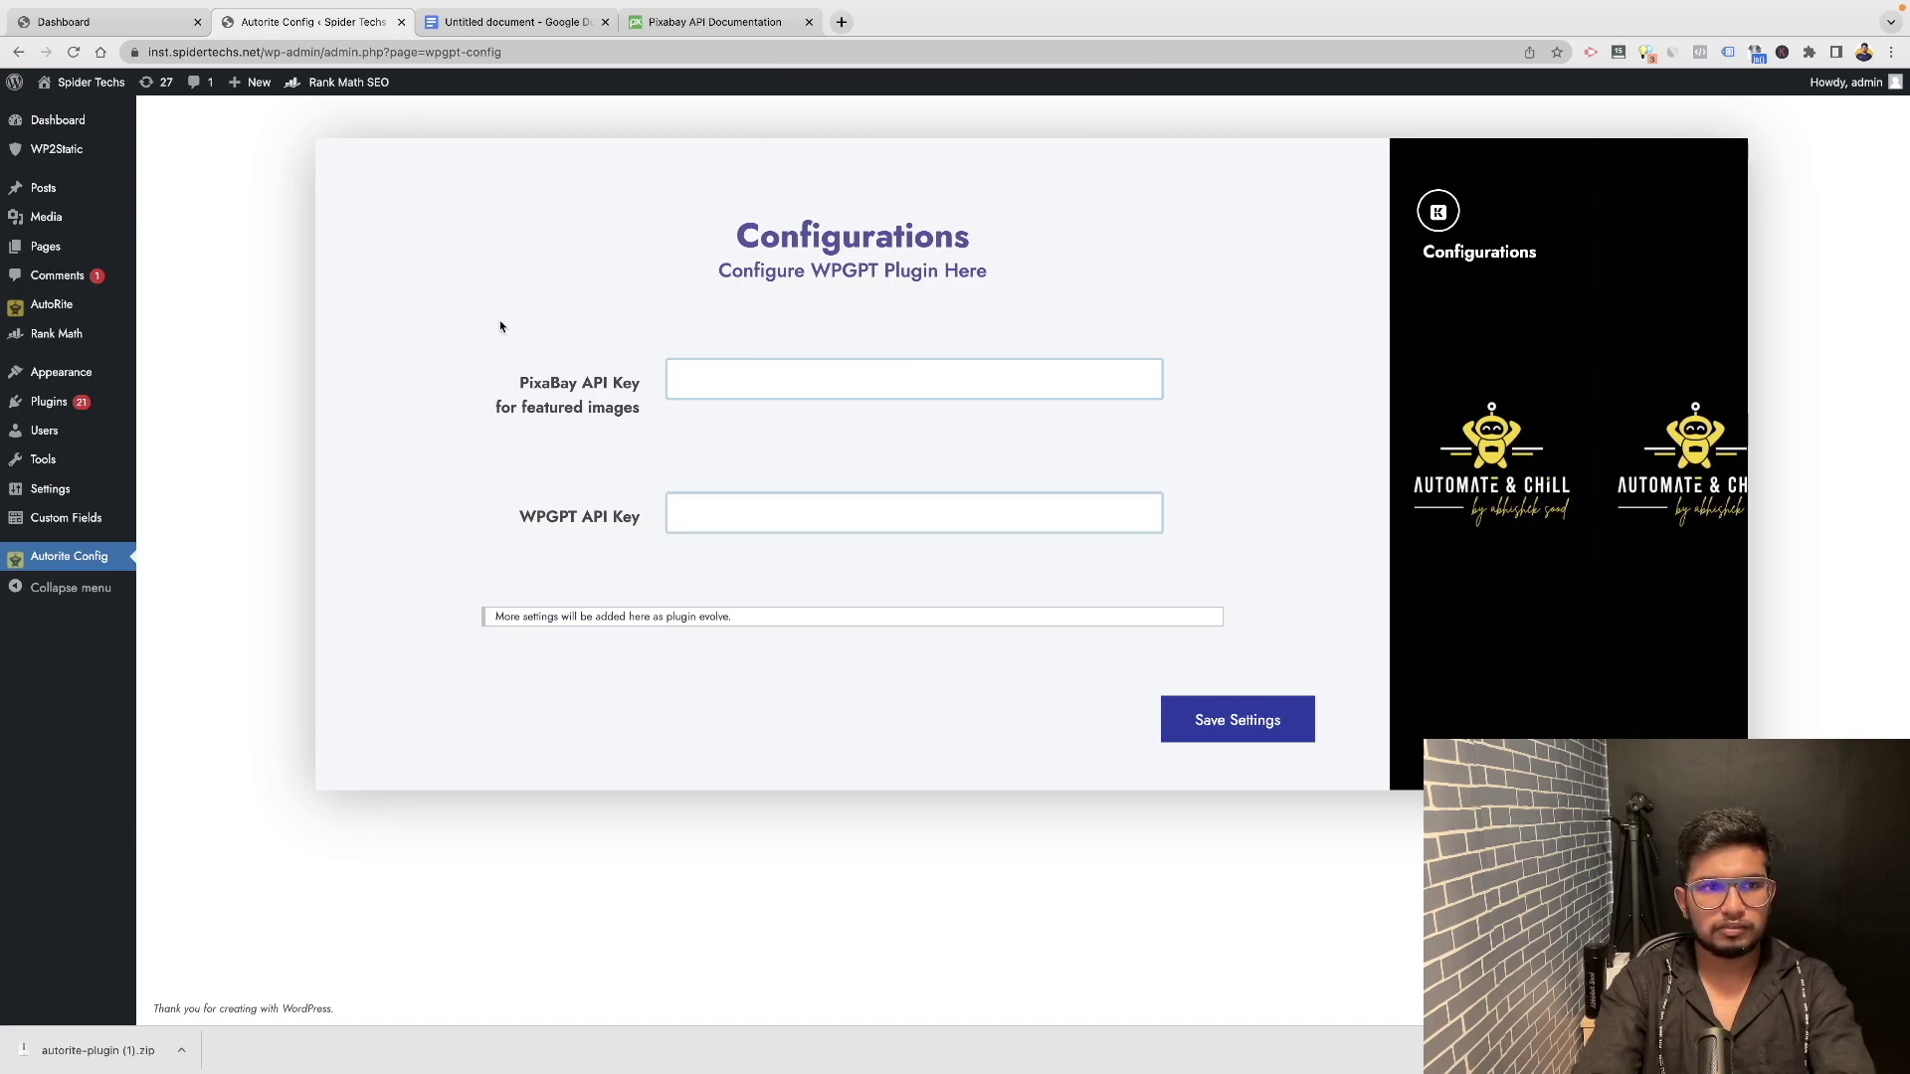
{"action": "left_click", "coordinate": [52, 305]}
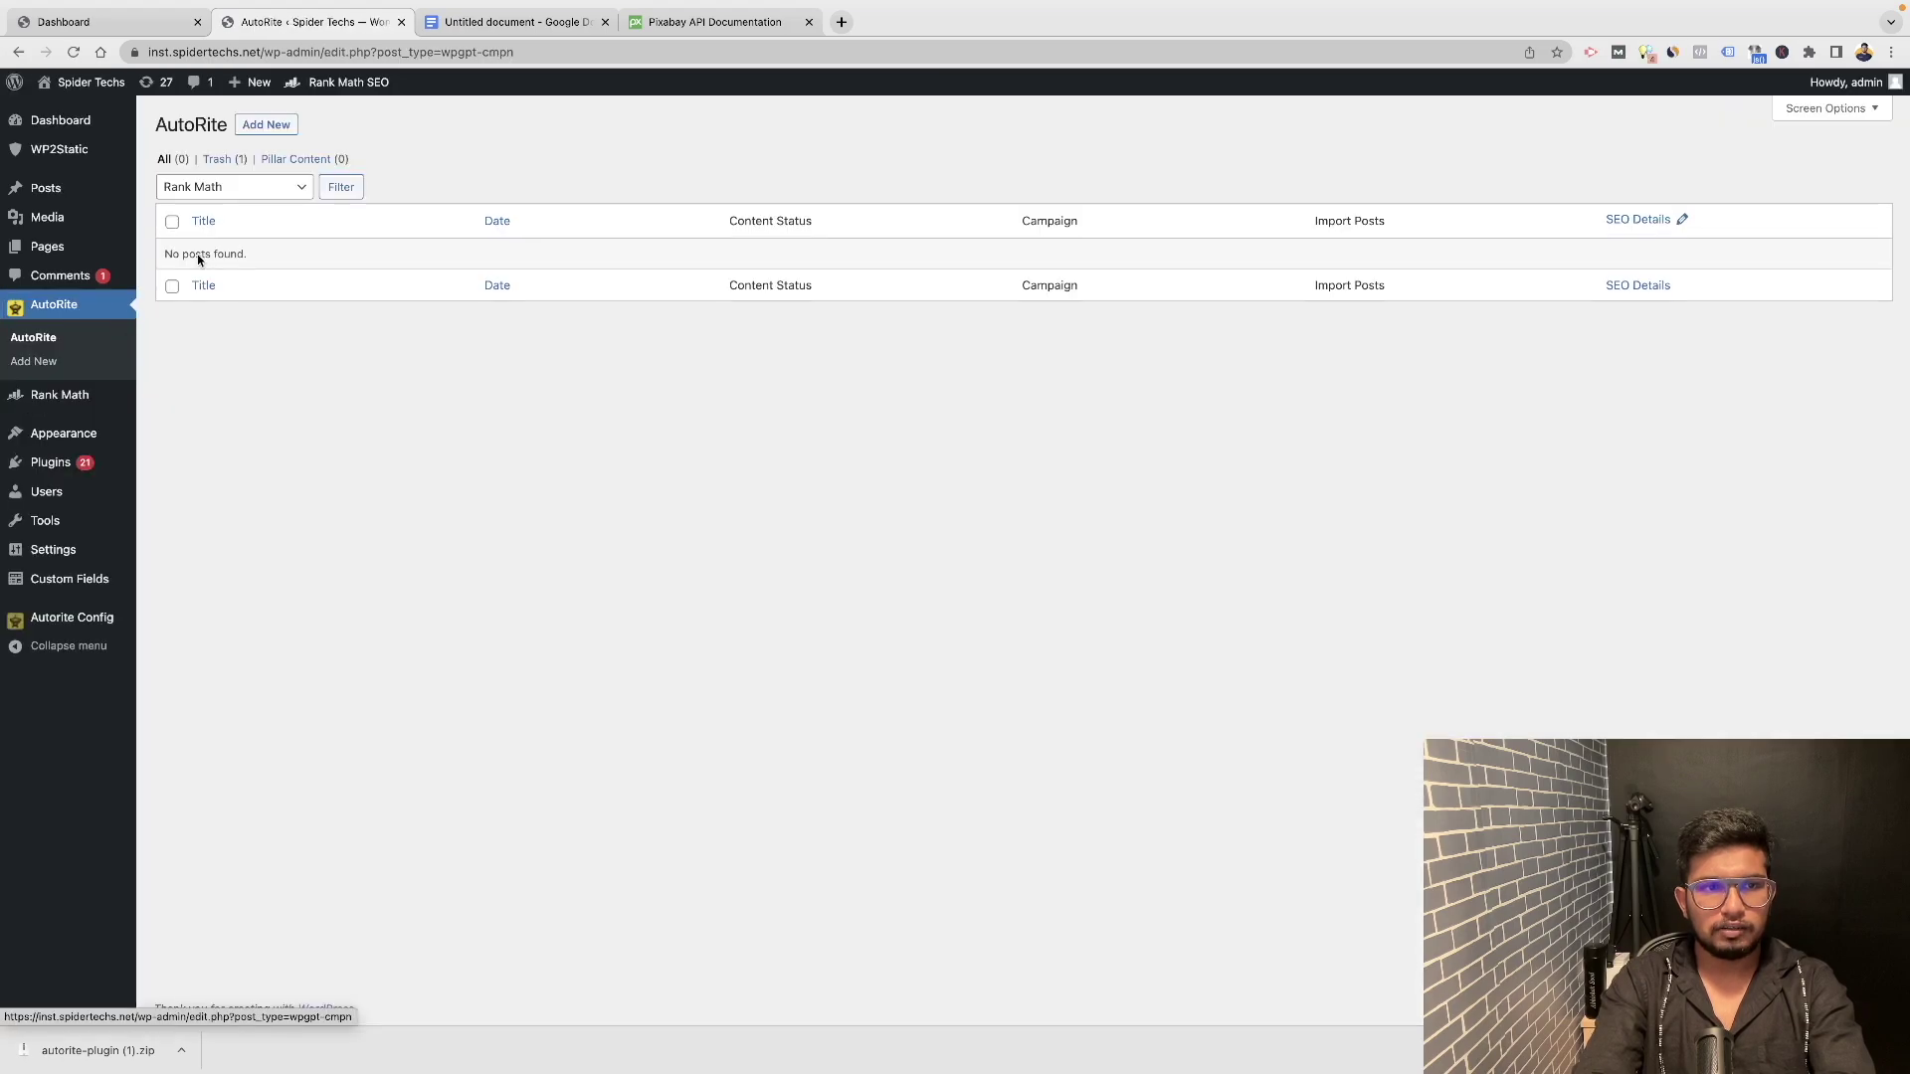
Start a new campaign titled 'Test Camapaign' with title format [kw].
{"action": "left_click", "coordinate": [271, 127]}
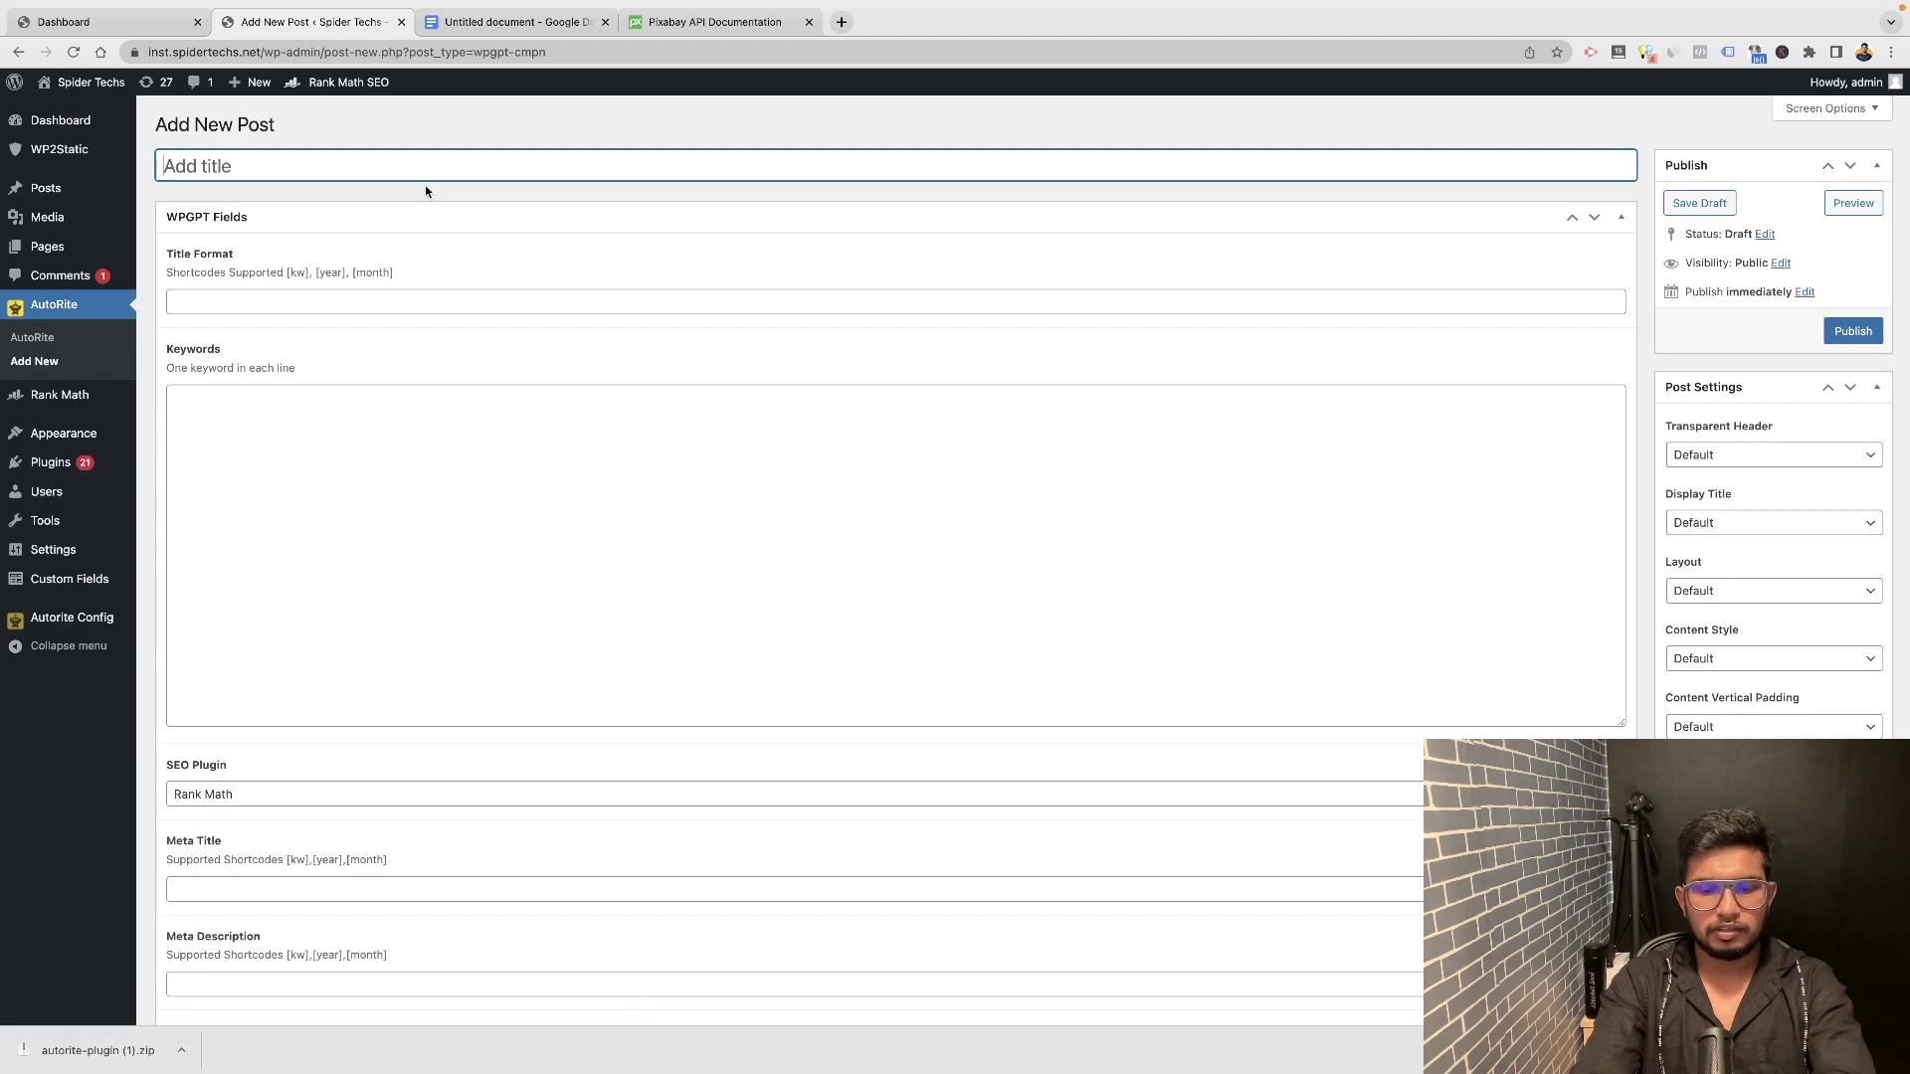
{"action": "type", "text": "Test Ca"}
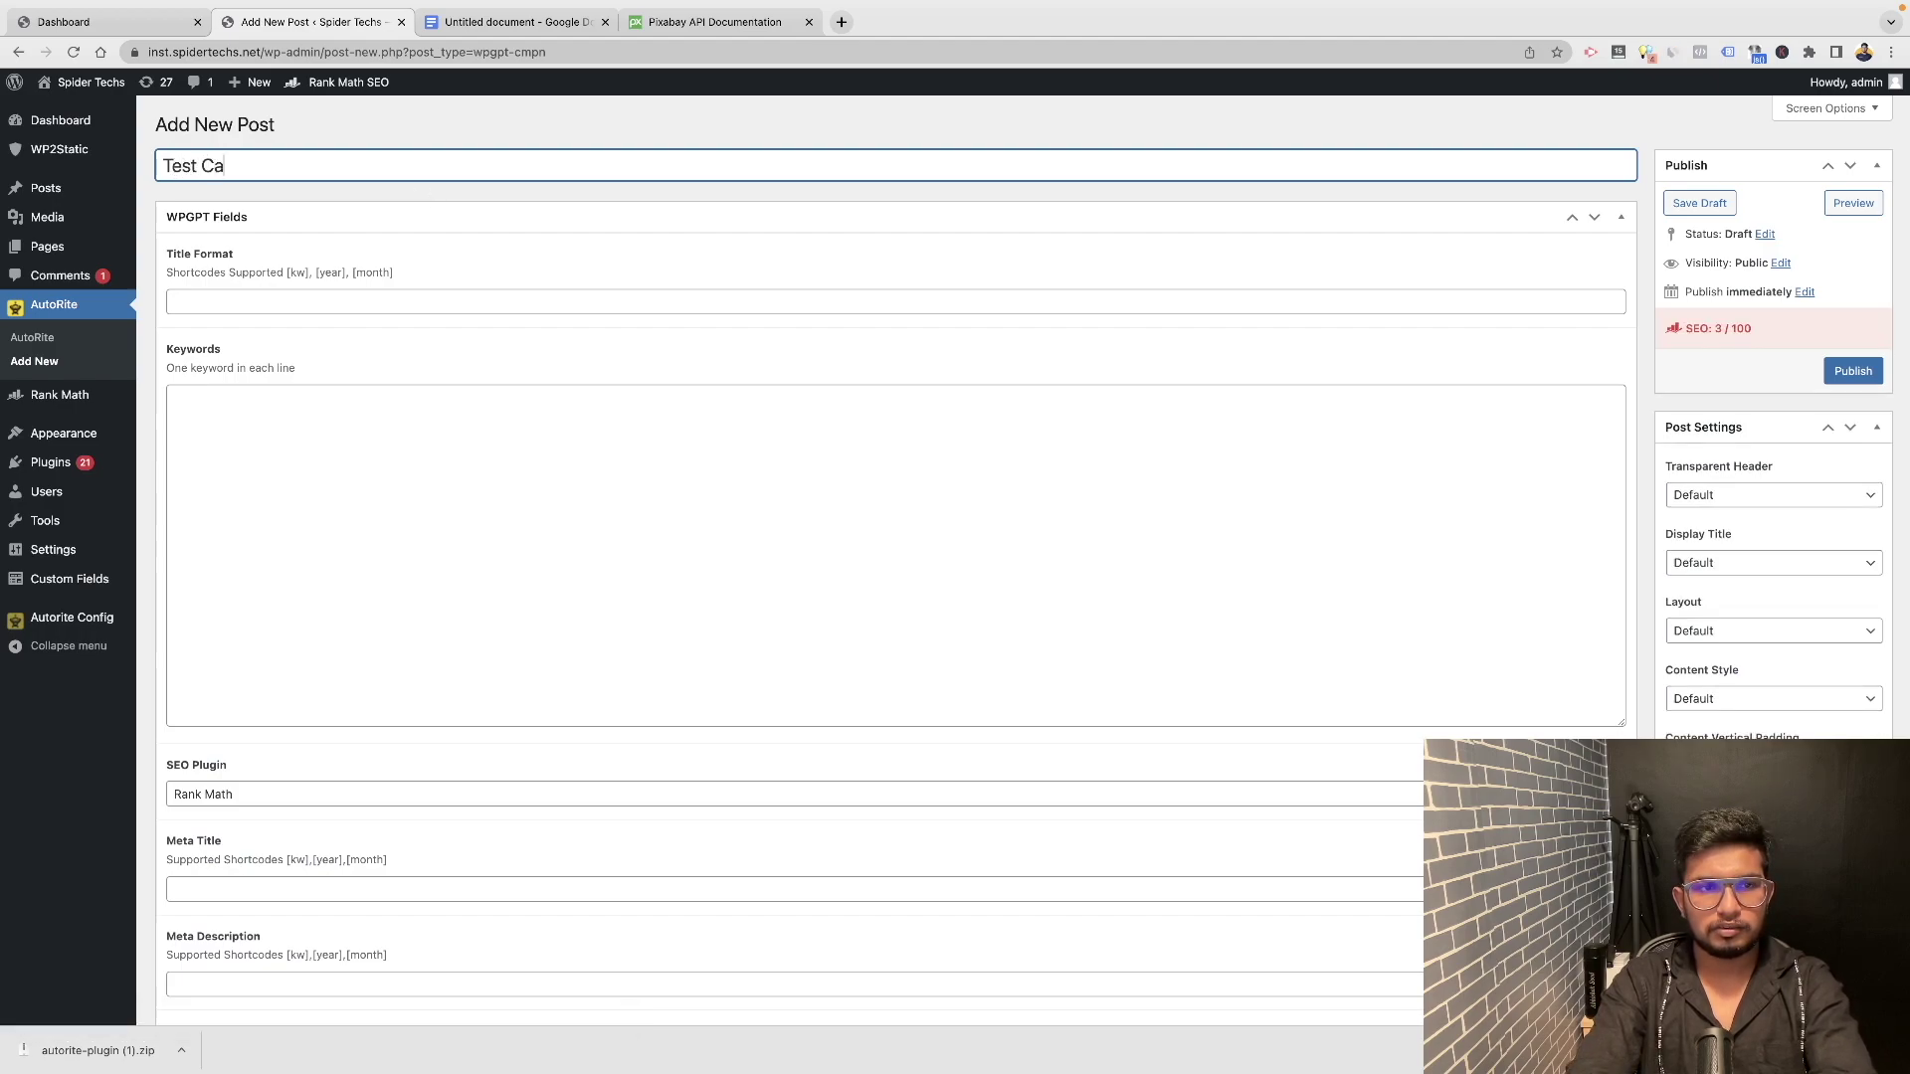
{"action": "type", "text": "mapai"}
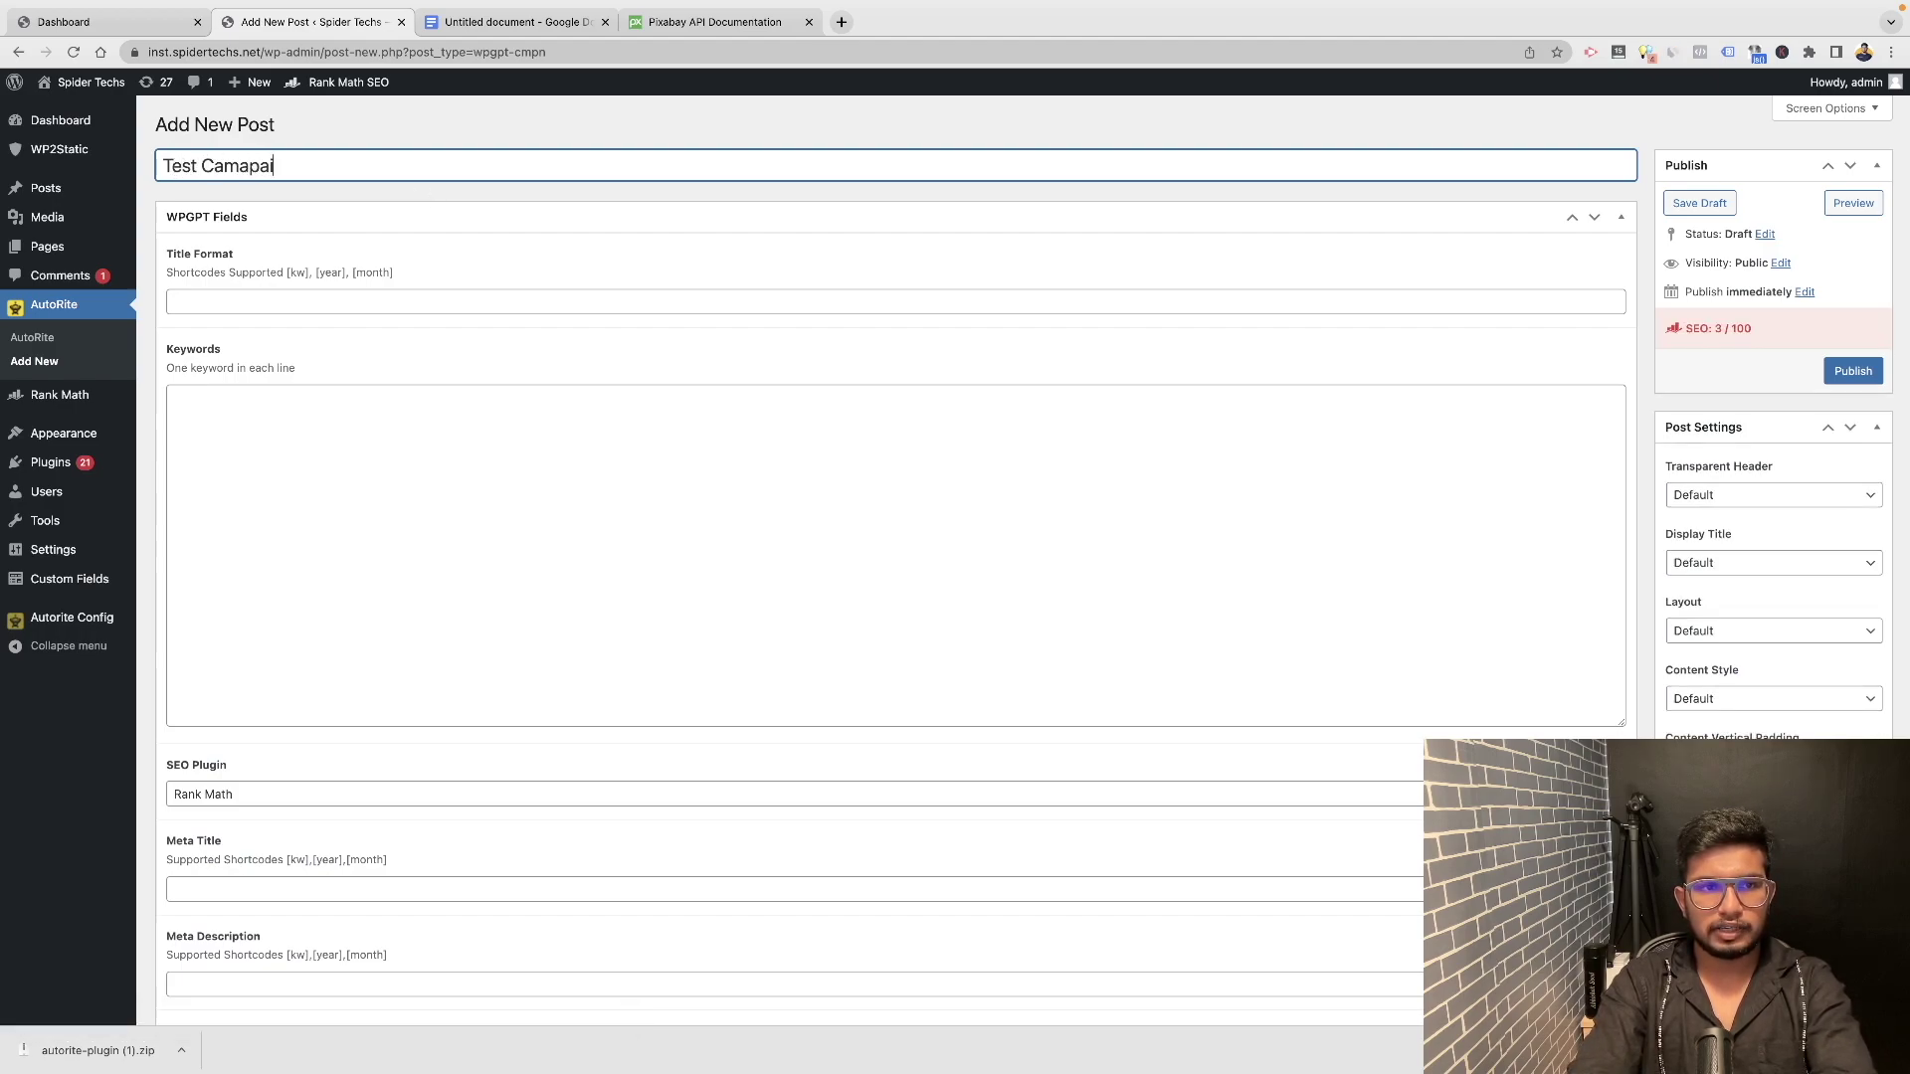
{"action": "type", "text": "gn"}
{"action": "left_click", "coordinate": [432, 298]}
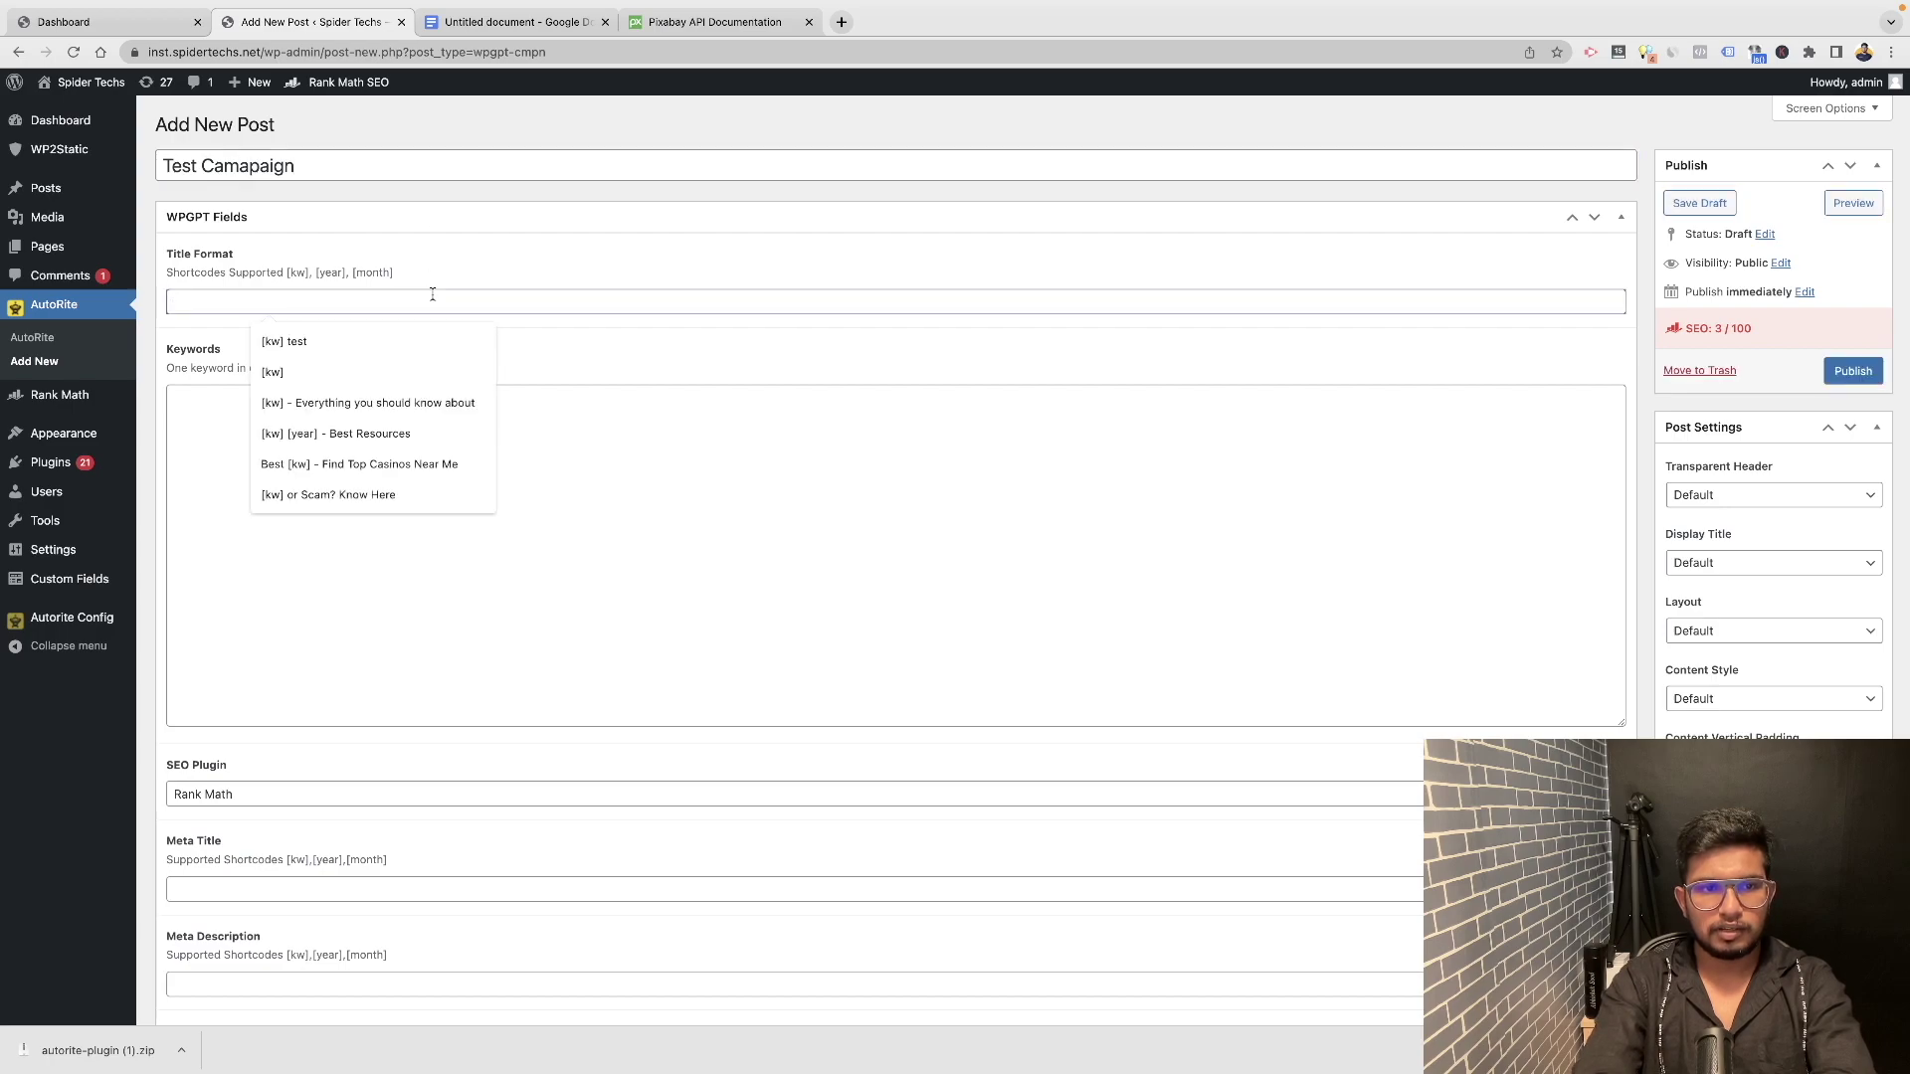
{"action": "type", "text": "[]"}
{"action": "type", "text": "kw"}
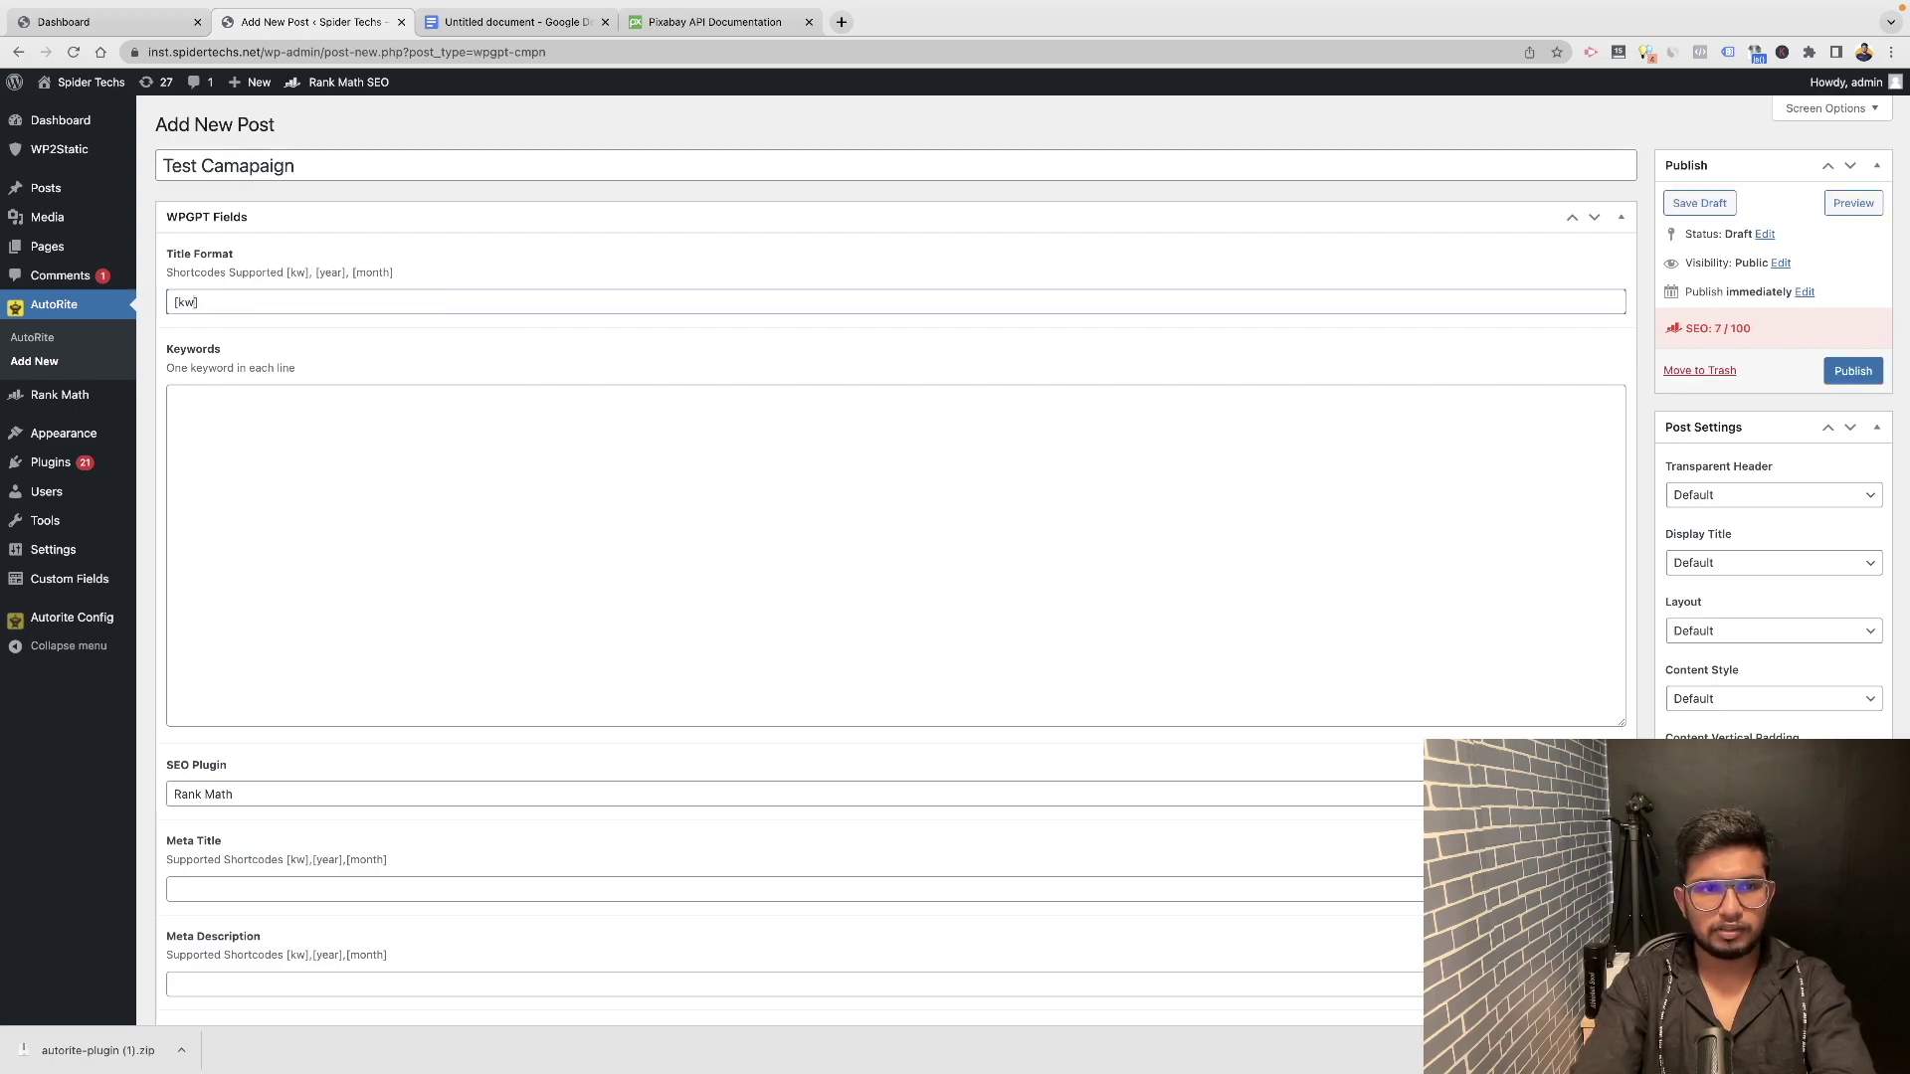
{"action": "left_click", "coordinate": [546, 613]}
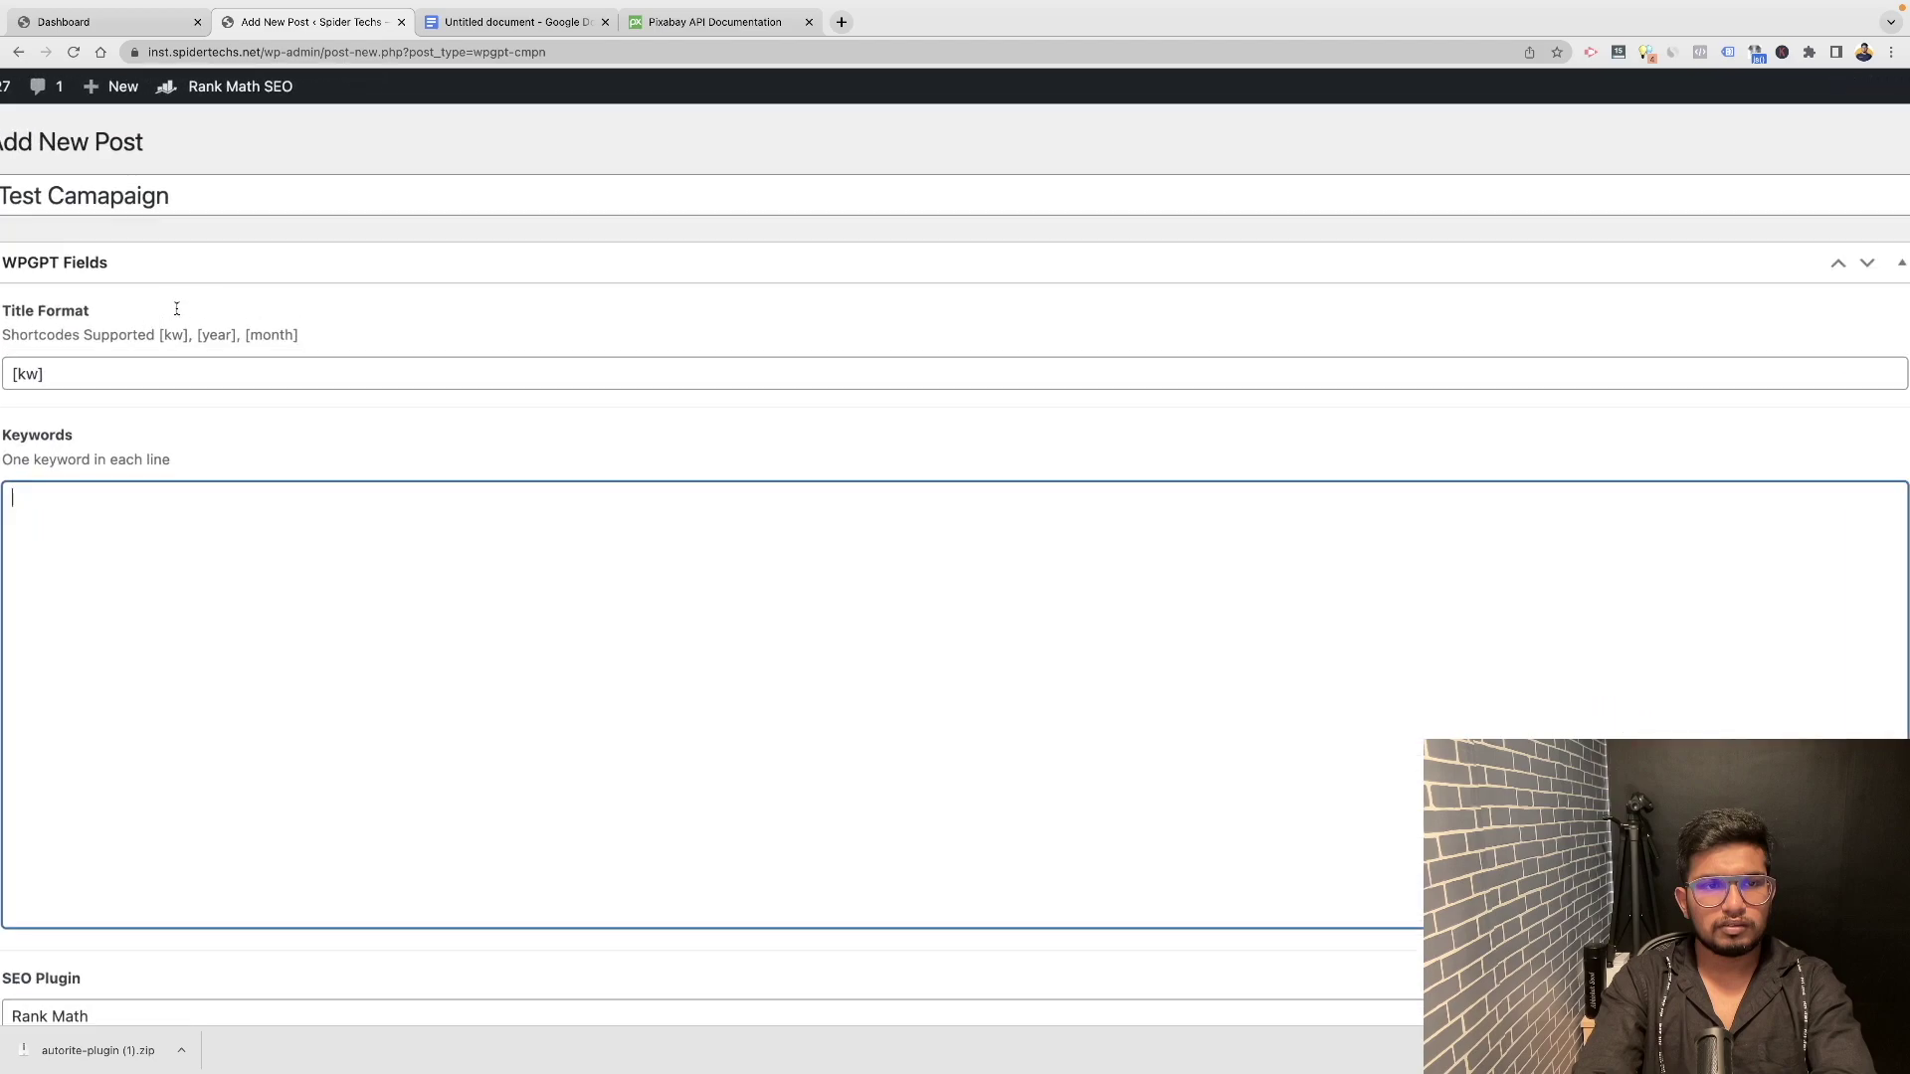
{"action": "left_click", "coordinate": [156, 374]}
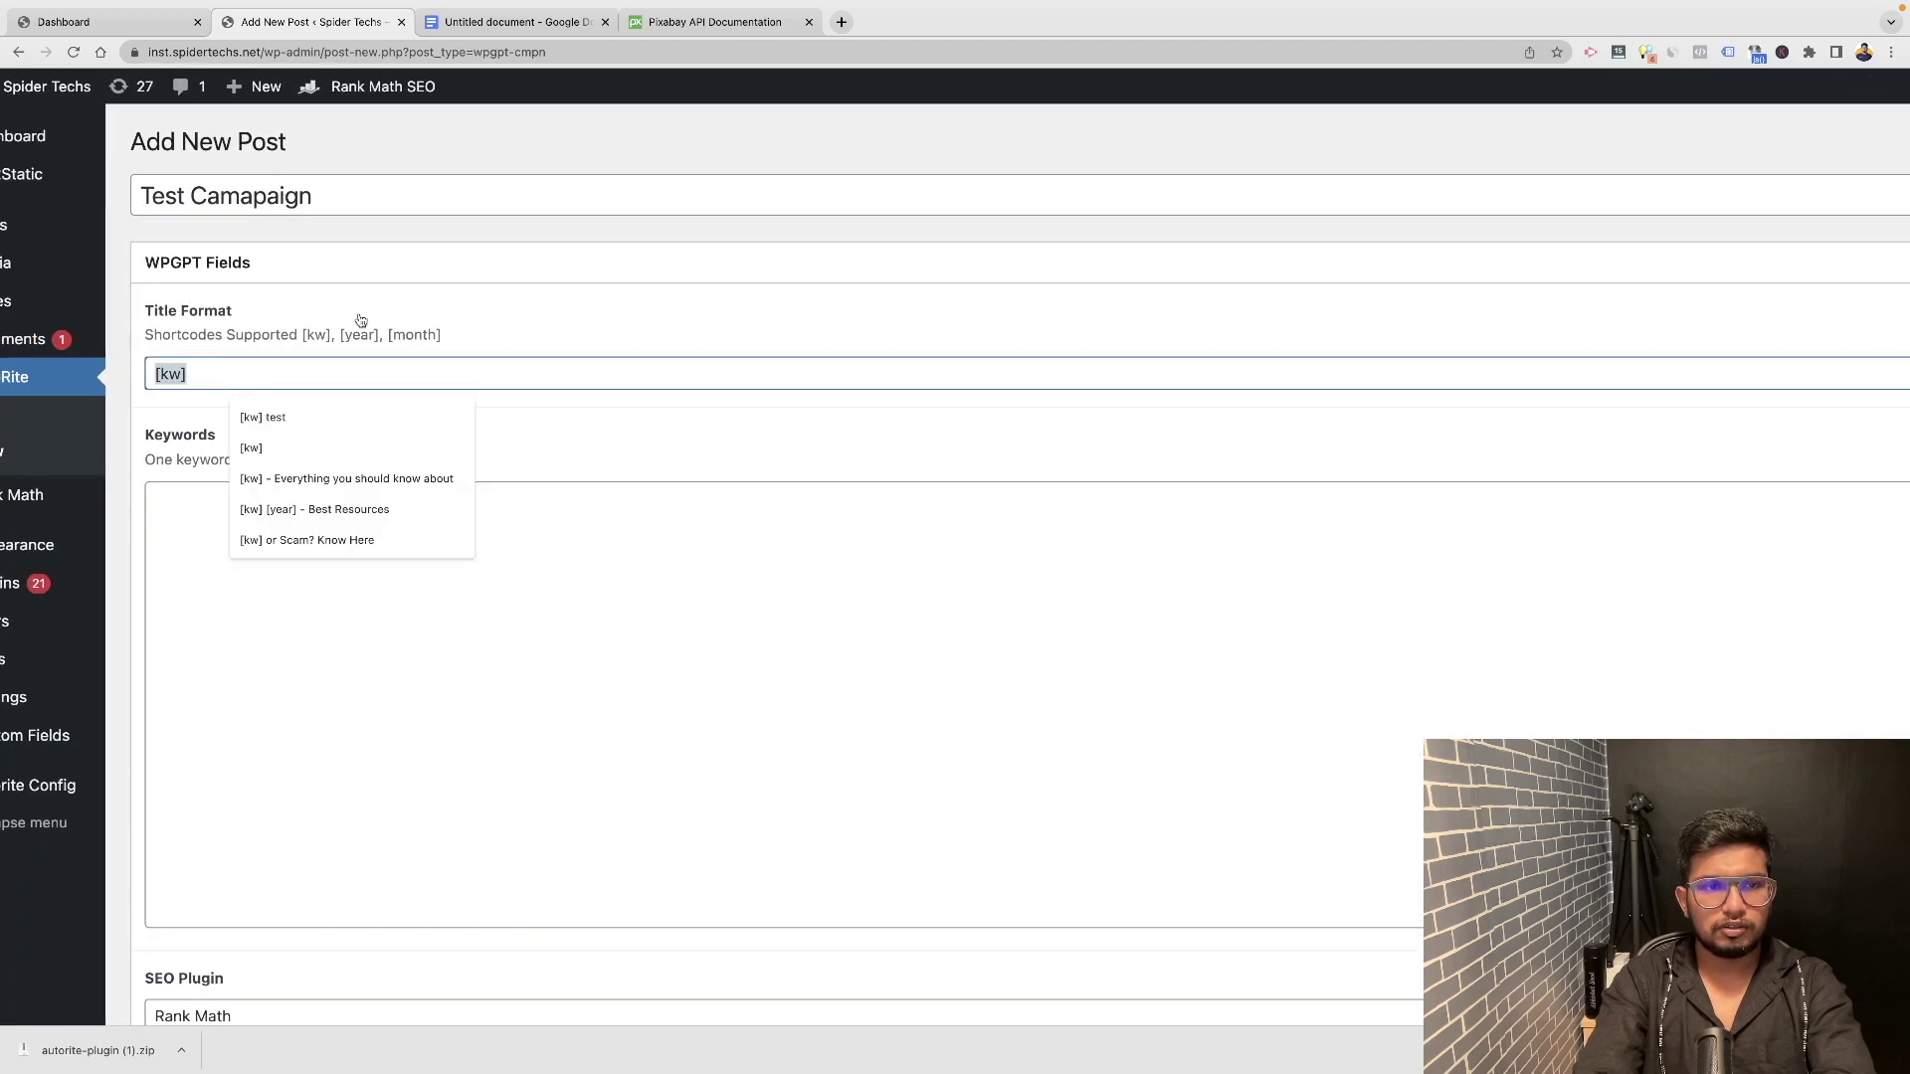
{"action": "key", "text": "ctrl+a"}
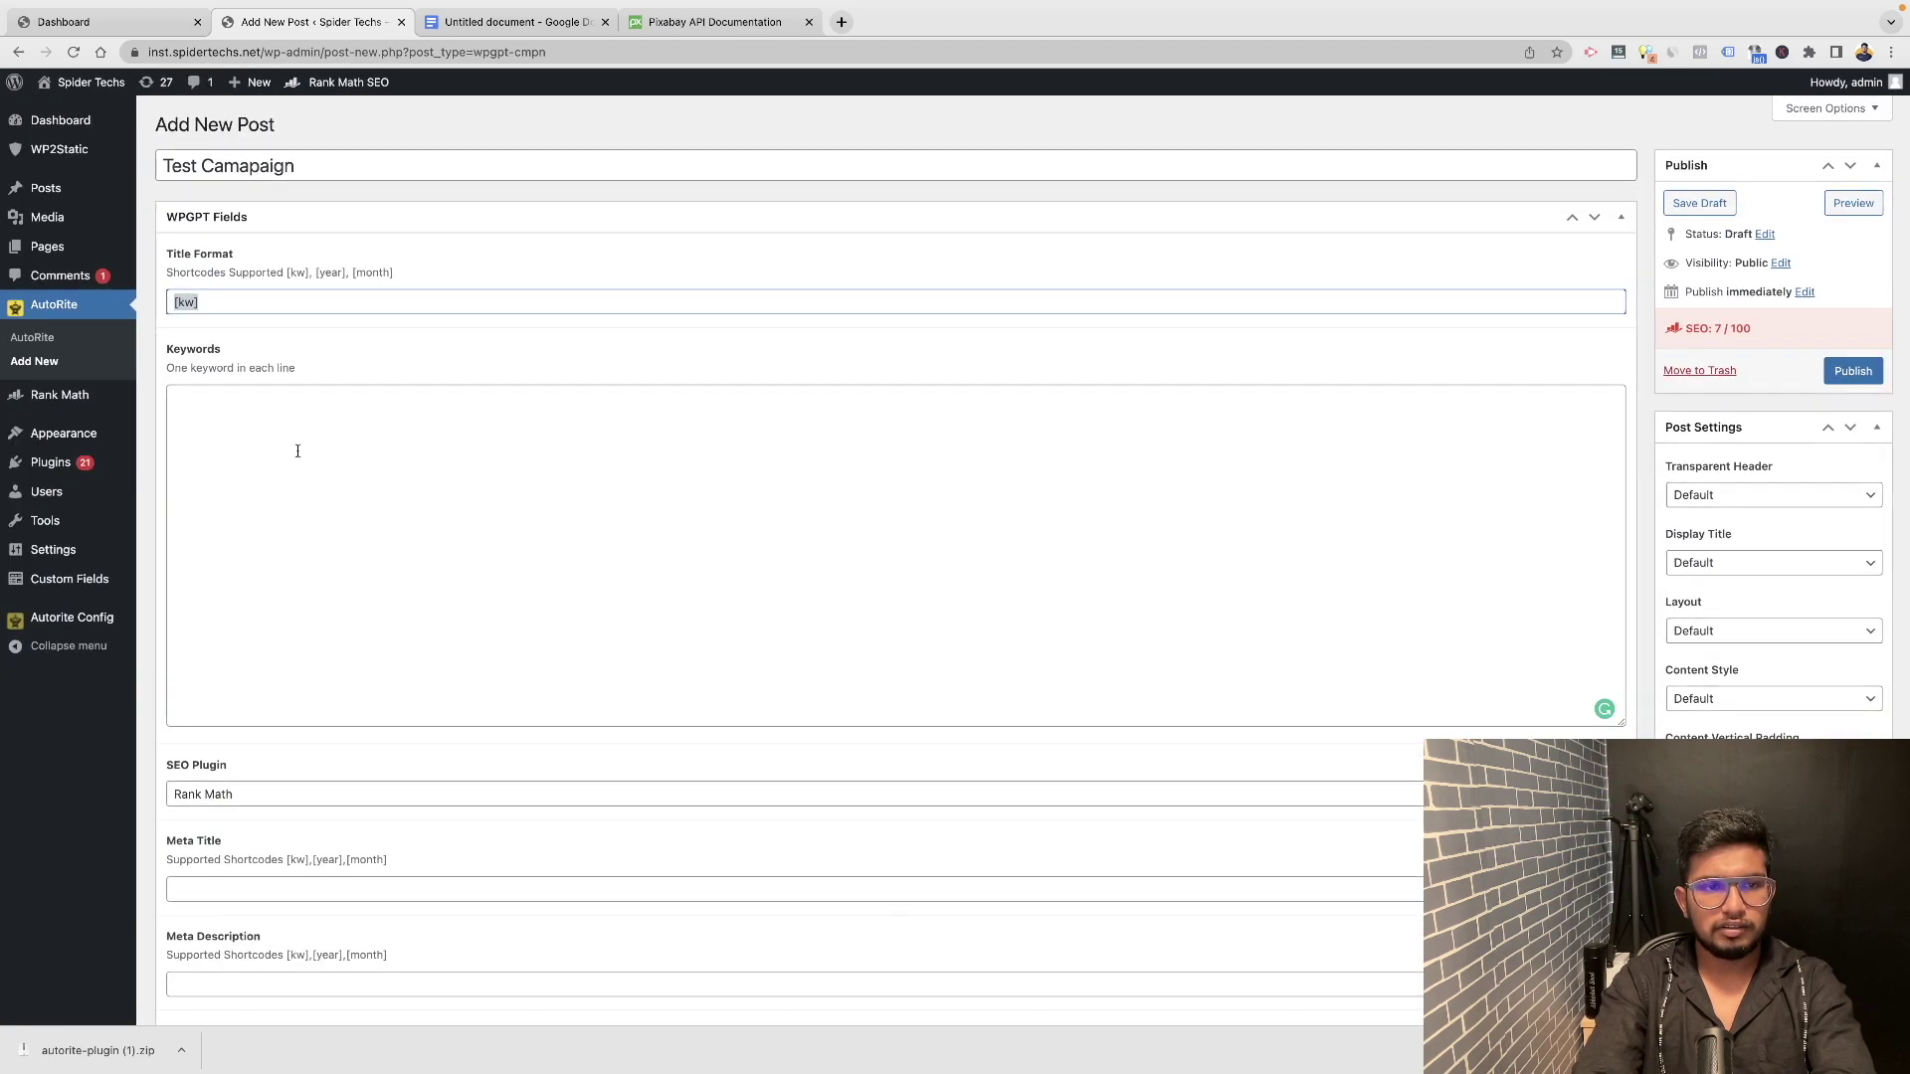
{"action": "left_click", "coordinate": [325, 445]}
Paste the three keyword lines from the notes document into Keywords.
{"action": "left_click", "coordinate": [577, 21]}
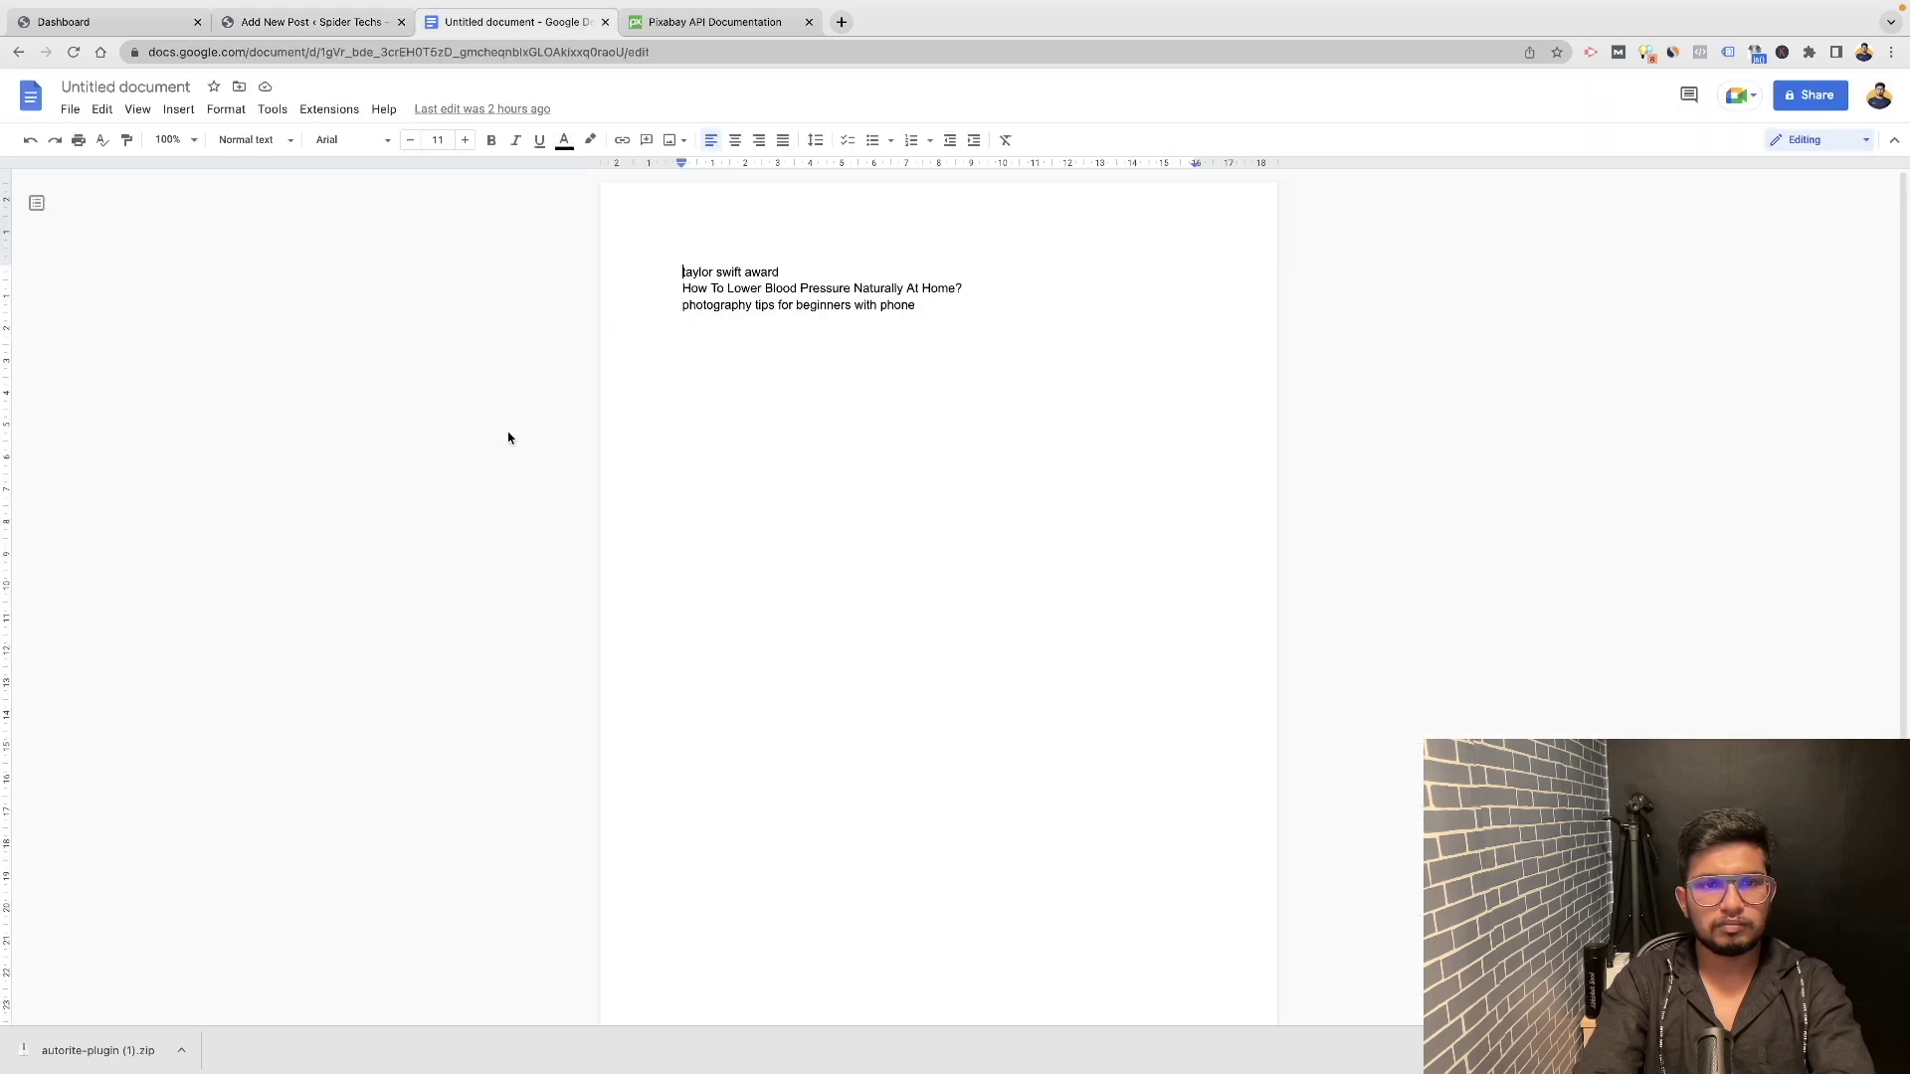
{"action": "key", "text": "ctrl+a"}
{"action": "key", "text": "ctrl+c"}
{"action": "left_click", "coordinate": [348, 30]}
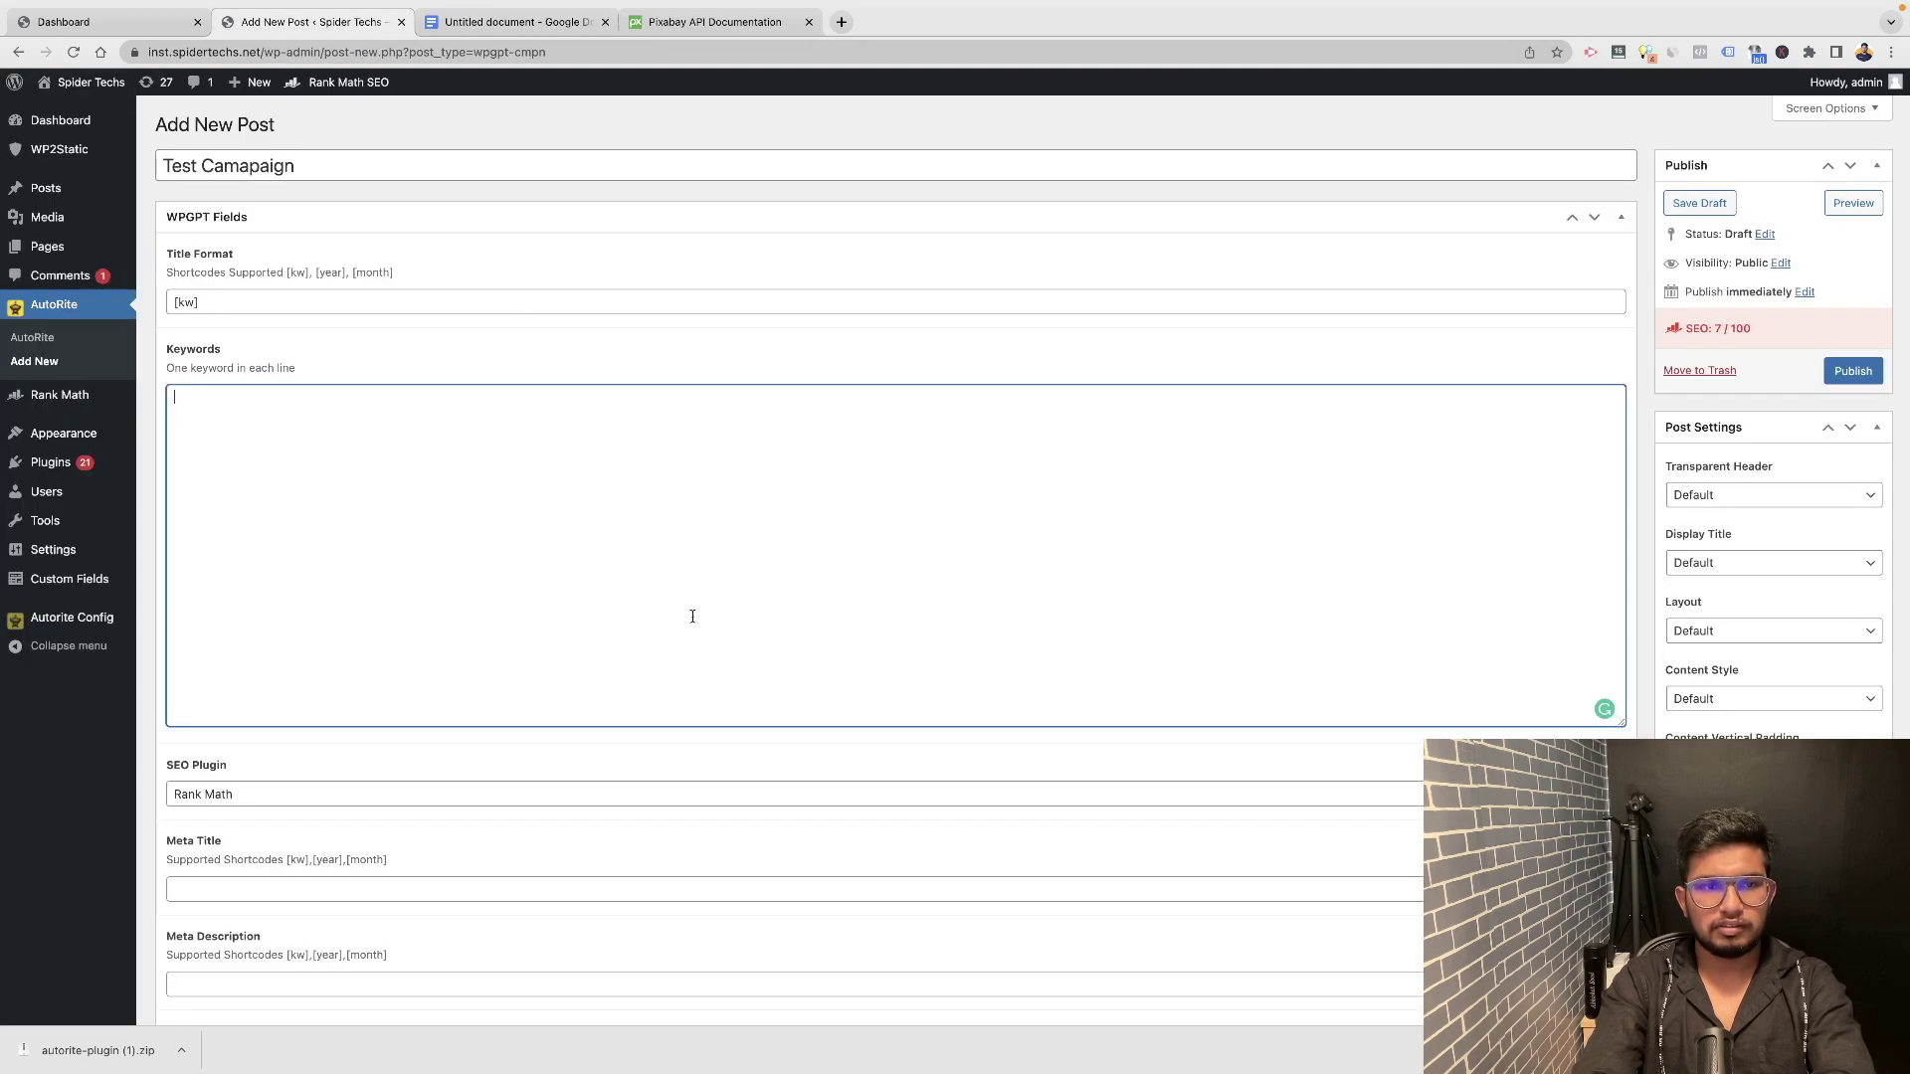
{"action": "key", "text": "ctrl+v"}
{"action": "key", "text": "BackSpace"}
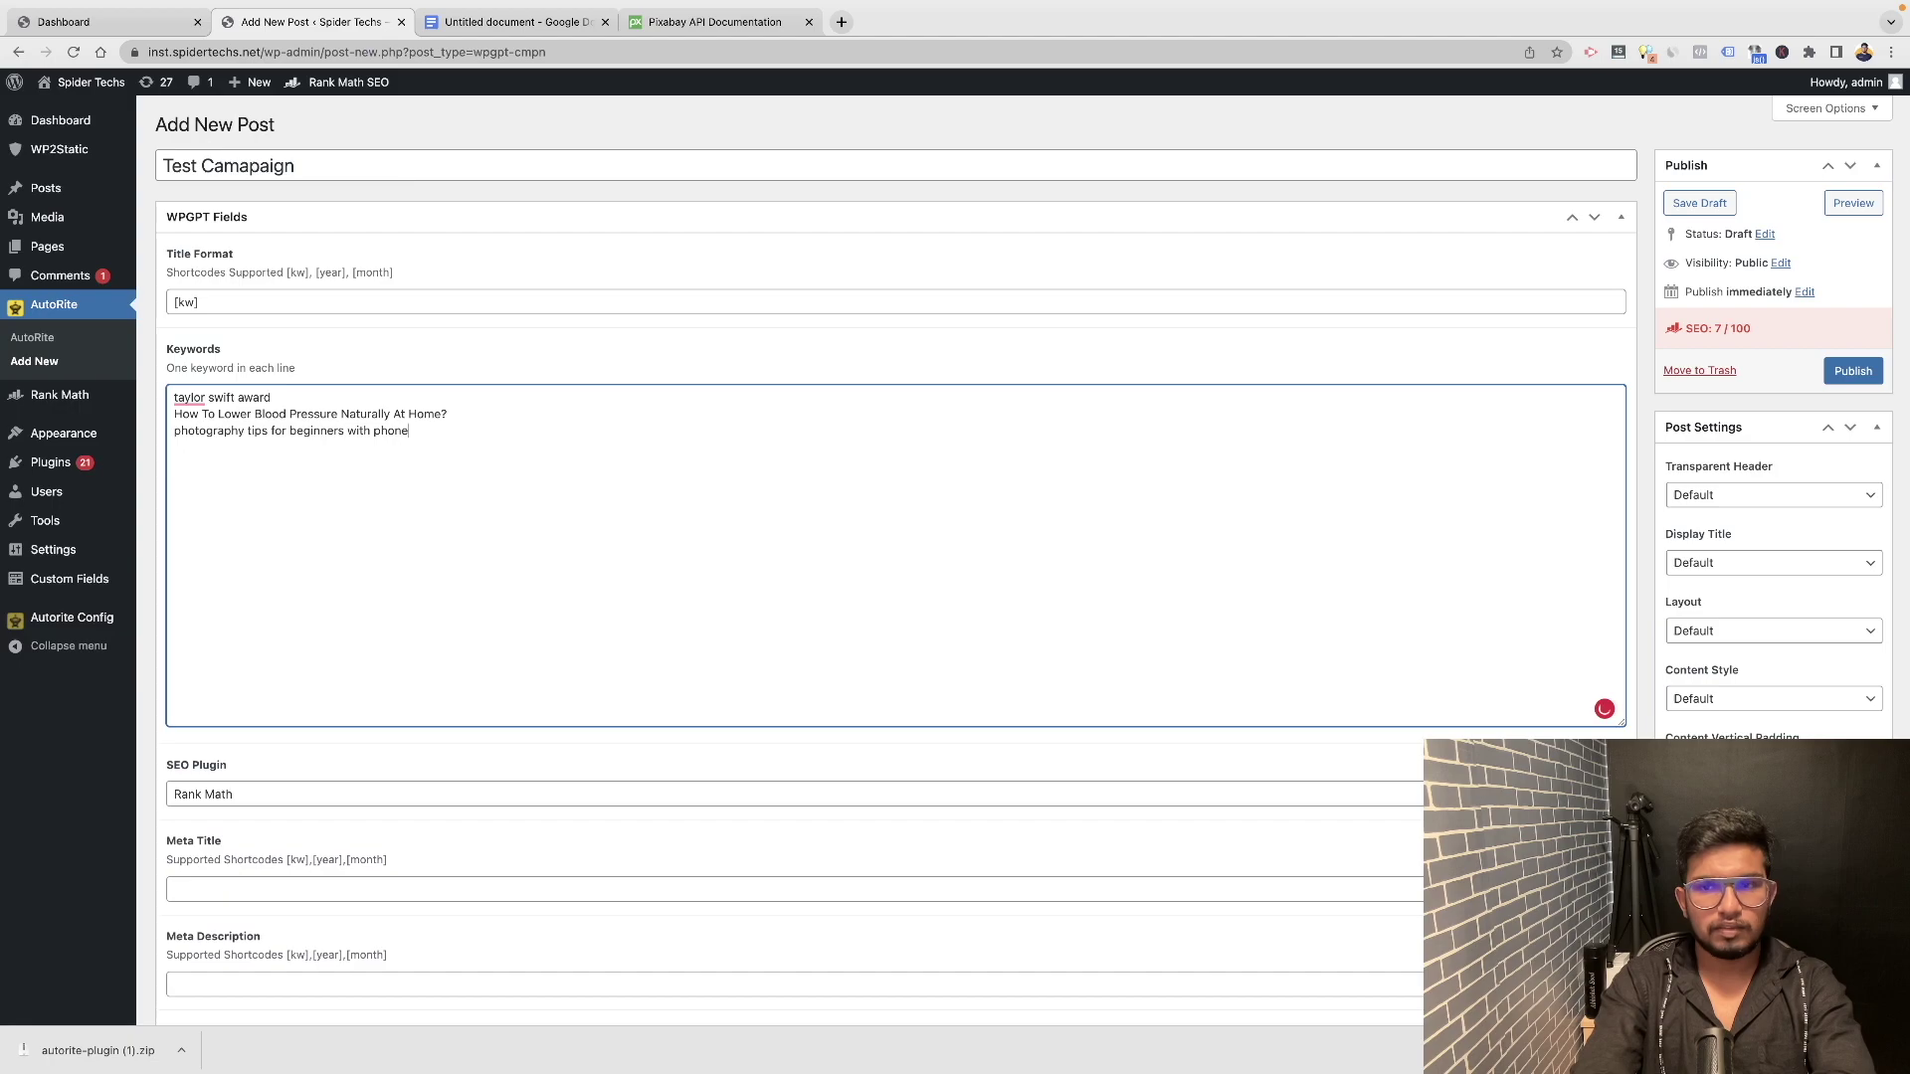
{"action": "scroll", "coordinate": [885, 557], "scroll_direction": "down", "scroll_amount": 3}
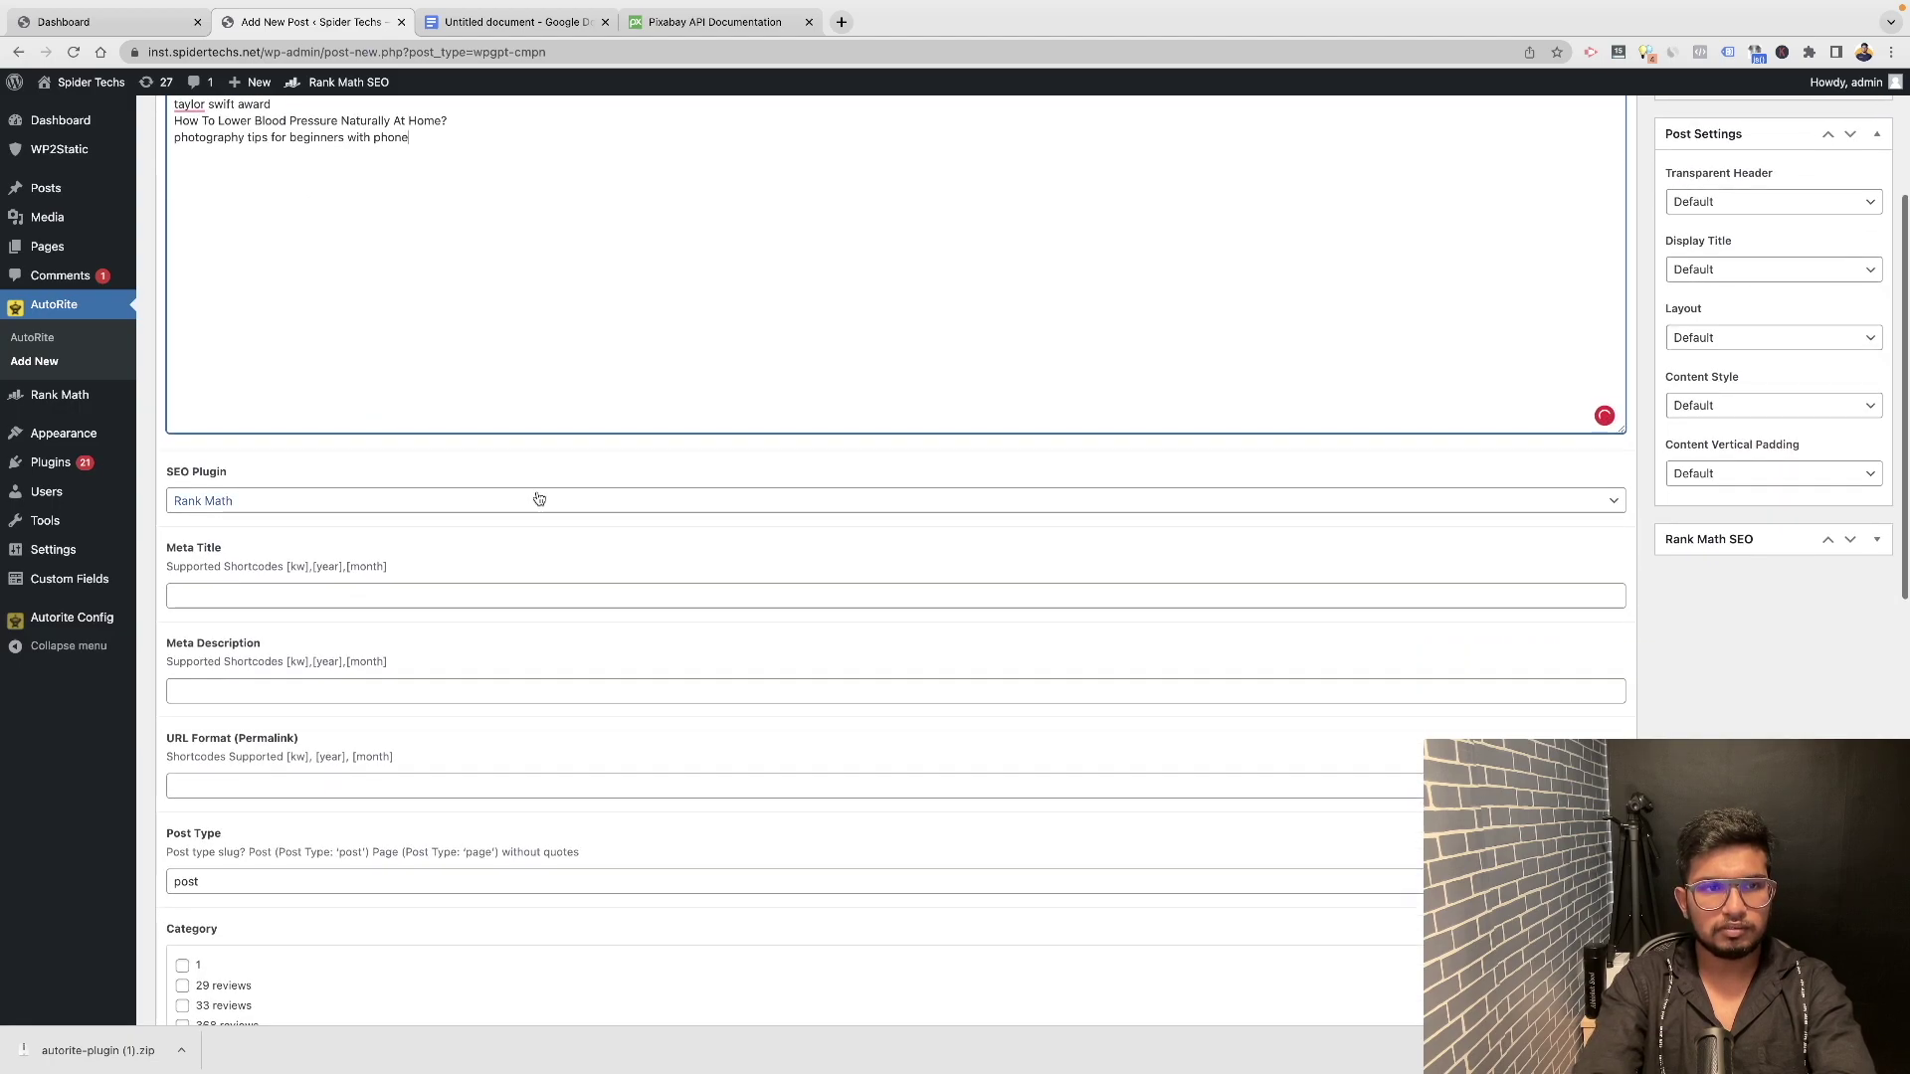
Keep Rank Math as the SEO plugin and set the meta title to [kw].
{"action": "scroll", "coordinate": [538, 499], "scroll_direction": "up", "scroll_amount": 2}
{"action": "scroll", "coordinate": [184, 428], "scroll_direction": "down", "scroll_amount": 4}
{"action": "scroll", "coordinate": [206, 435], "scroll_direction": "down", "scroll_amount": 1}
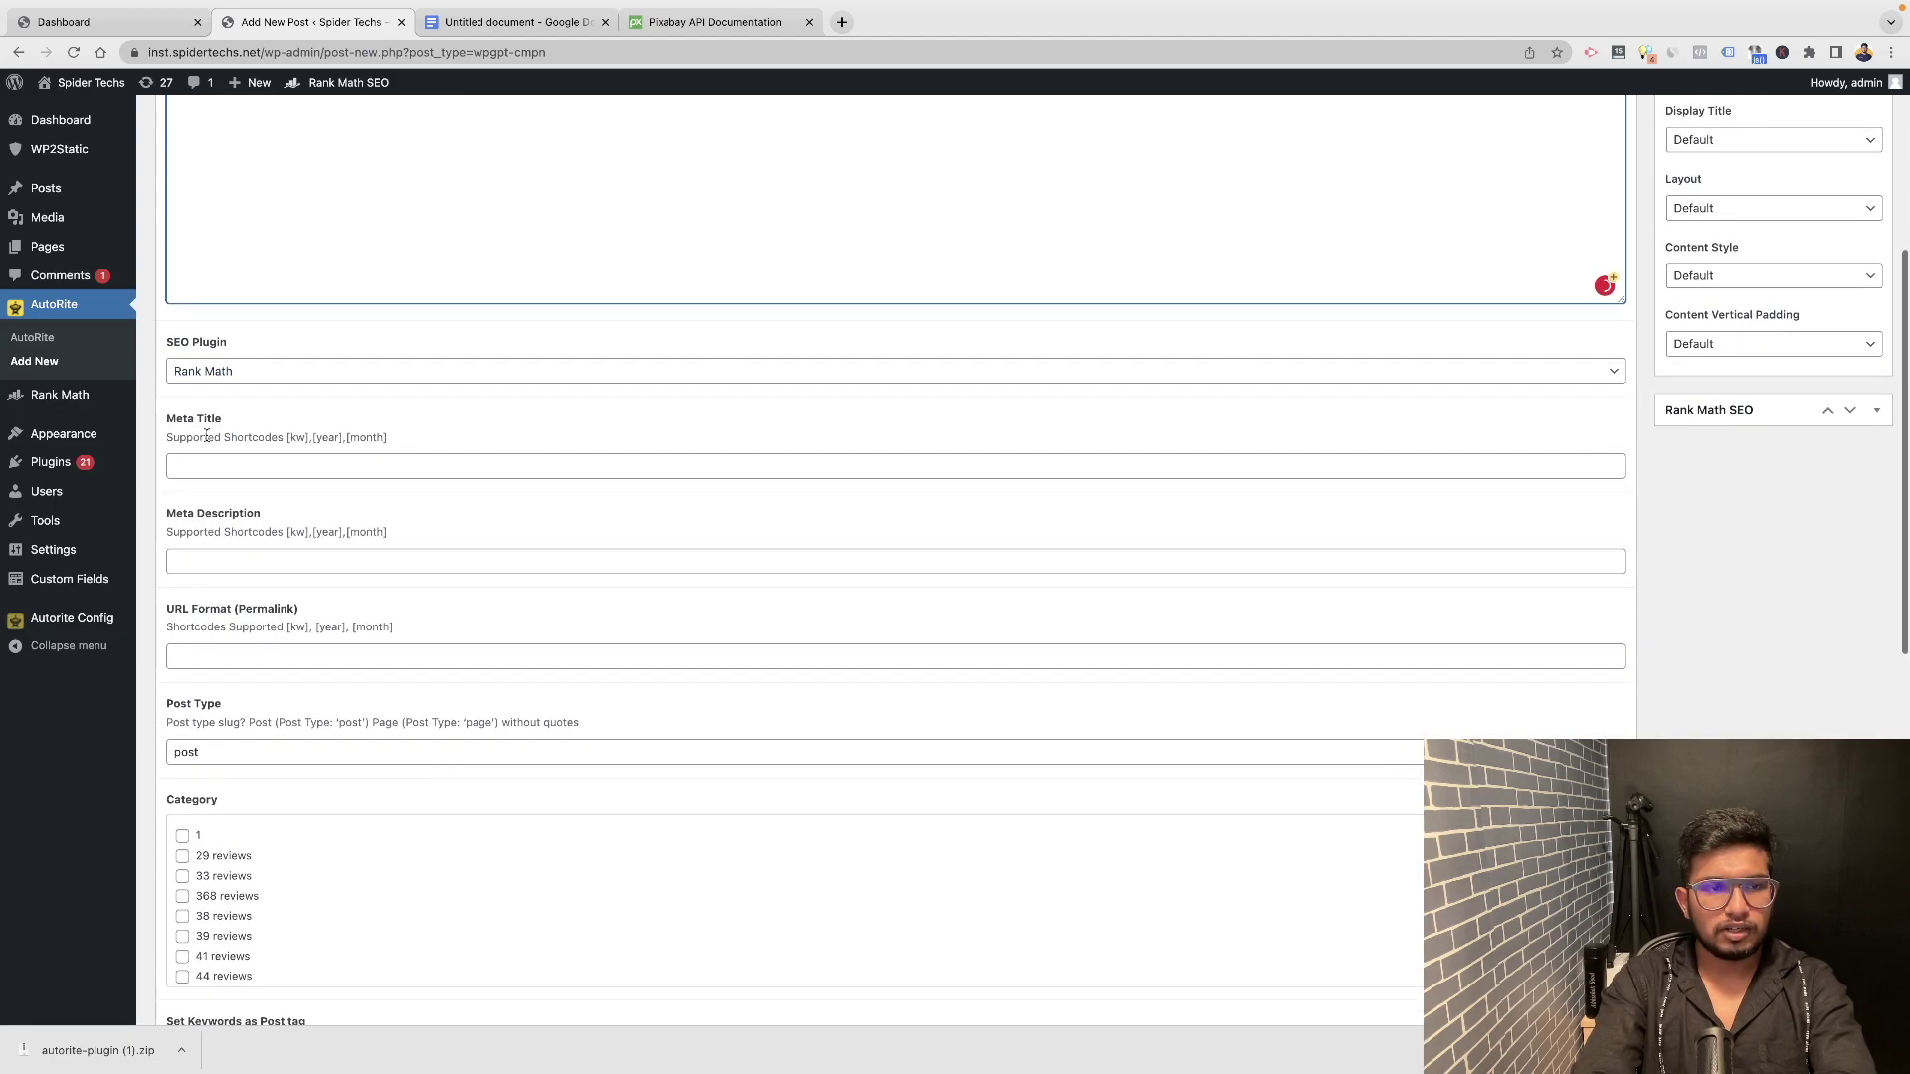
{"action": "left_click", "coordinate": [214, 371]}
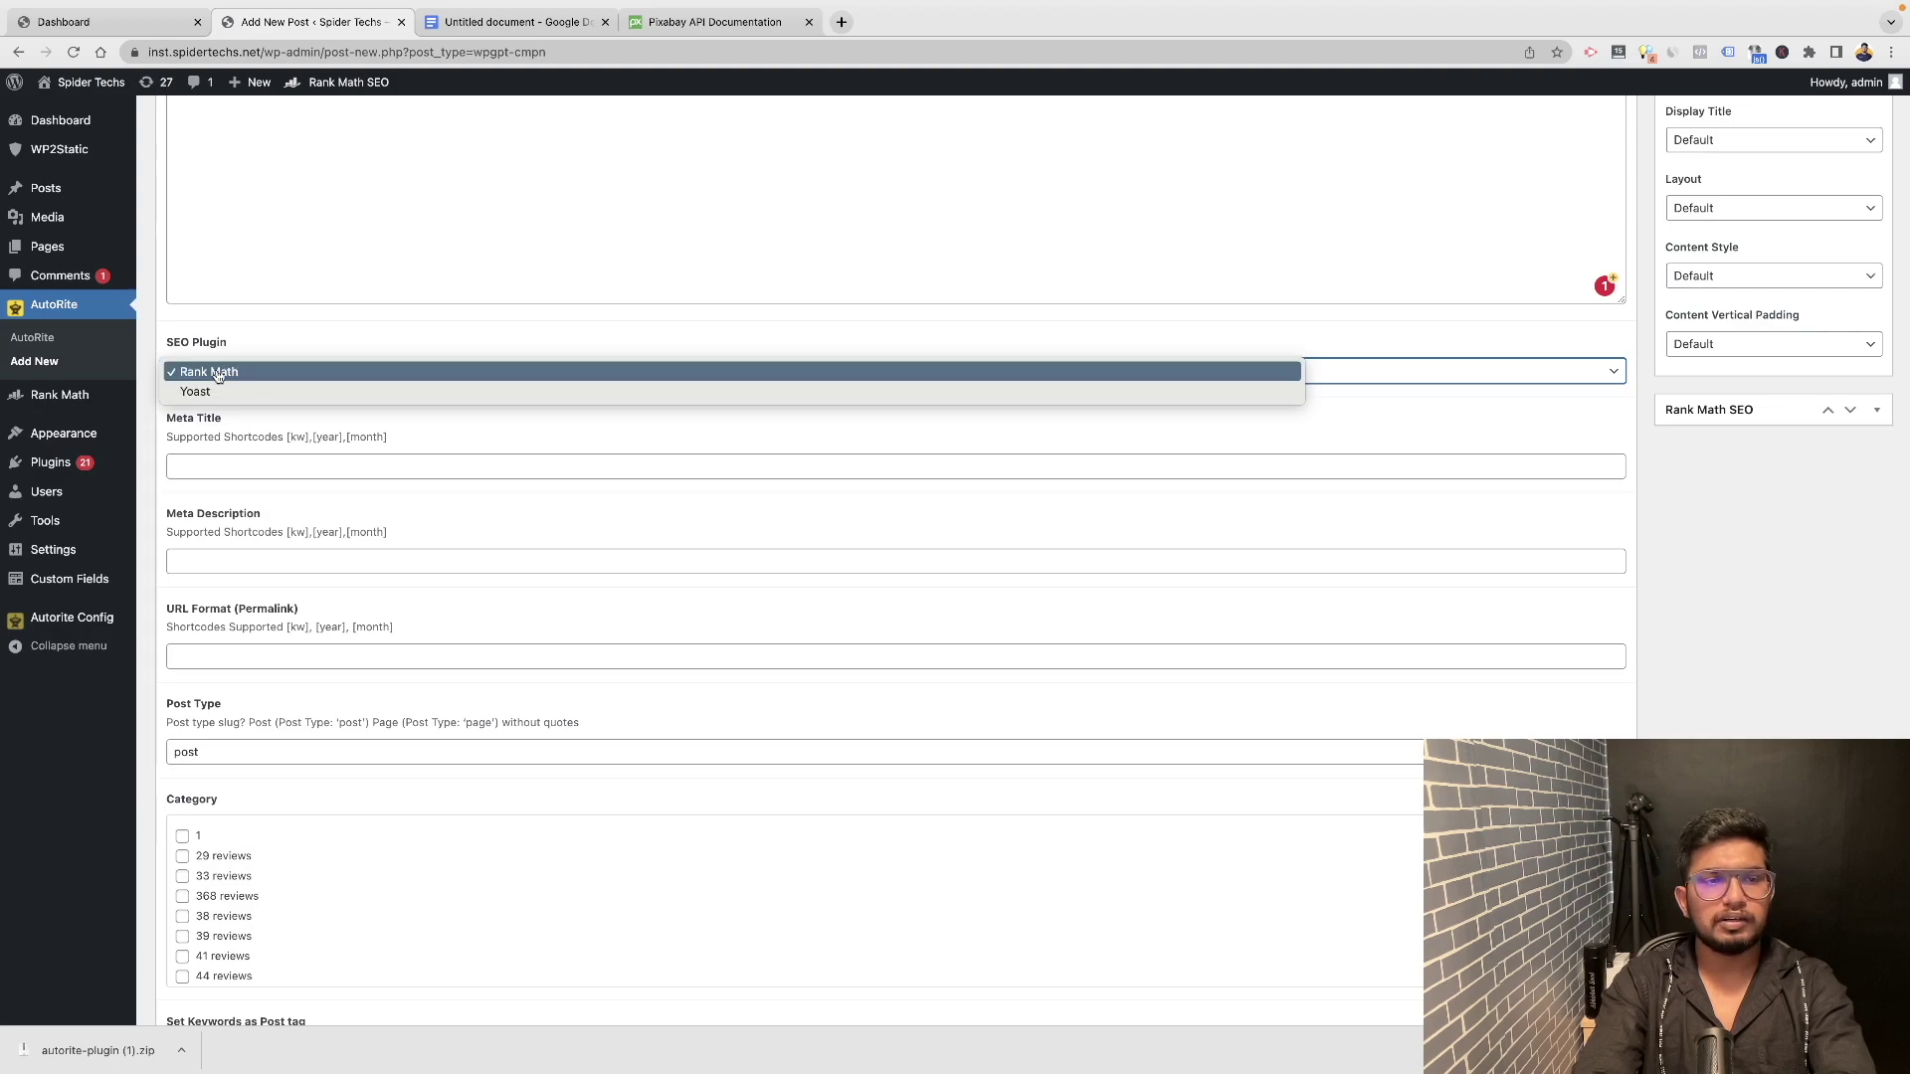
{"action": "left_click", "coordinate": [217, 373]}
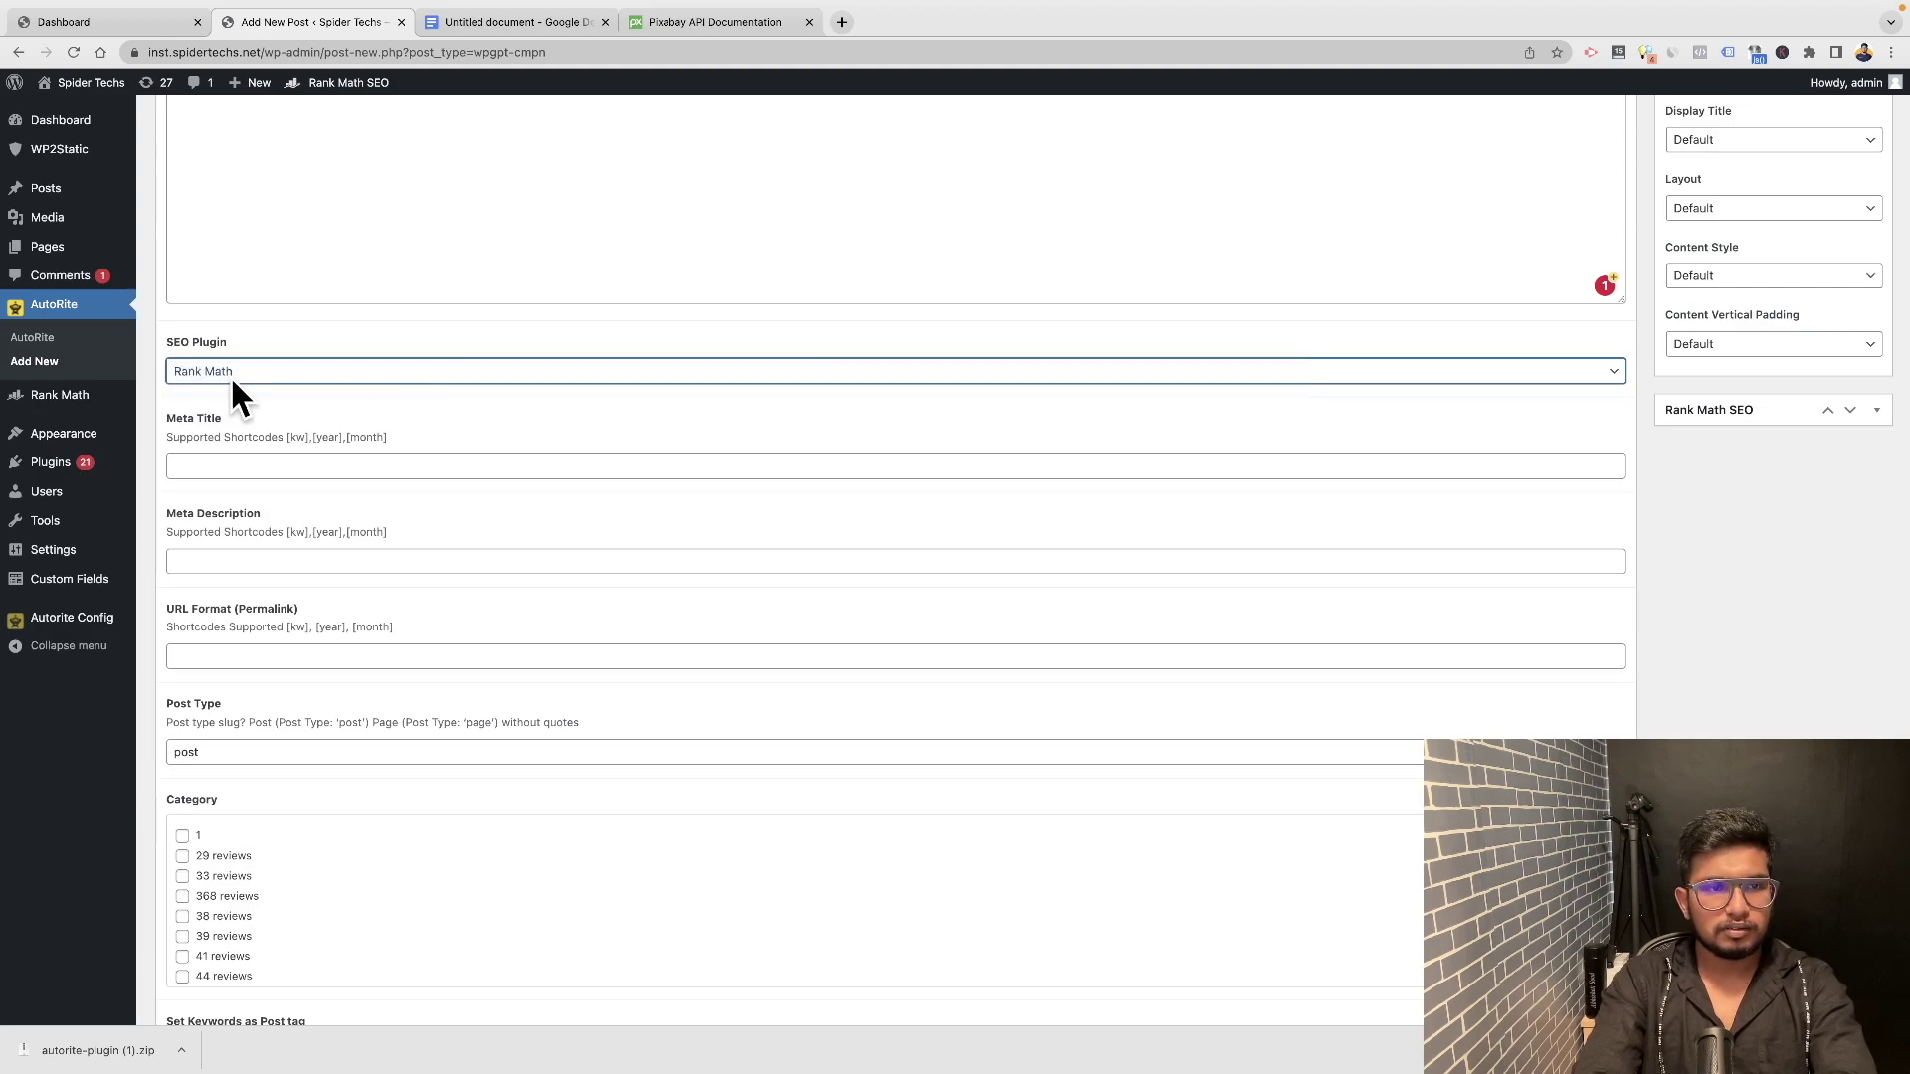
{"action": "left_click", "coordinate": [299, 467]}
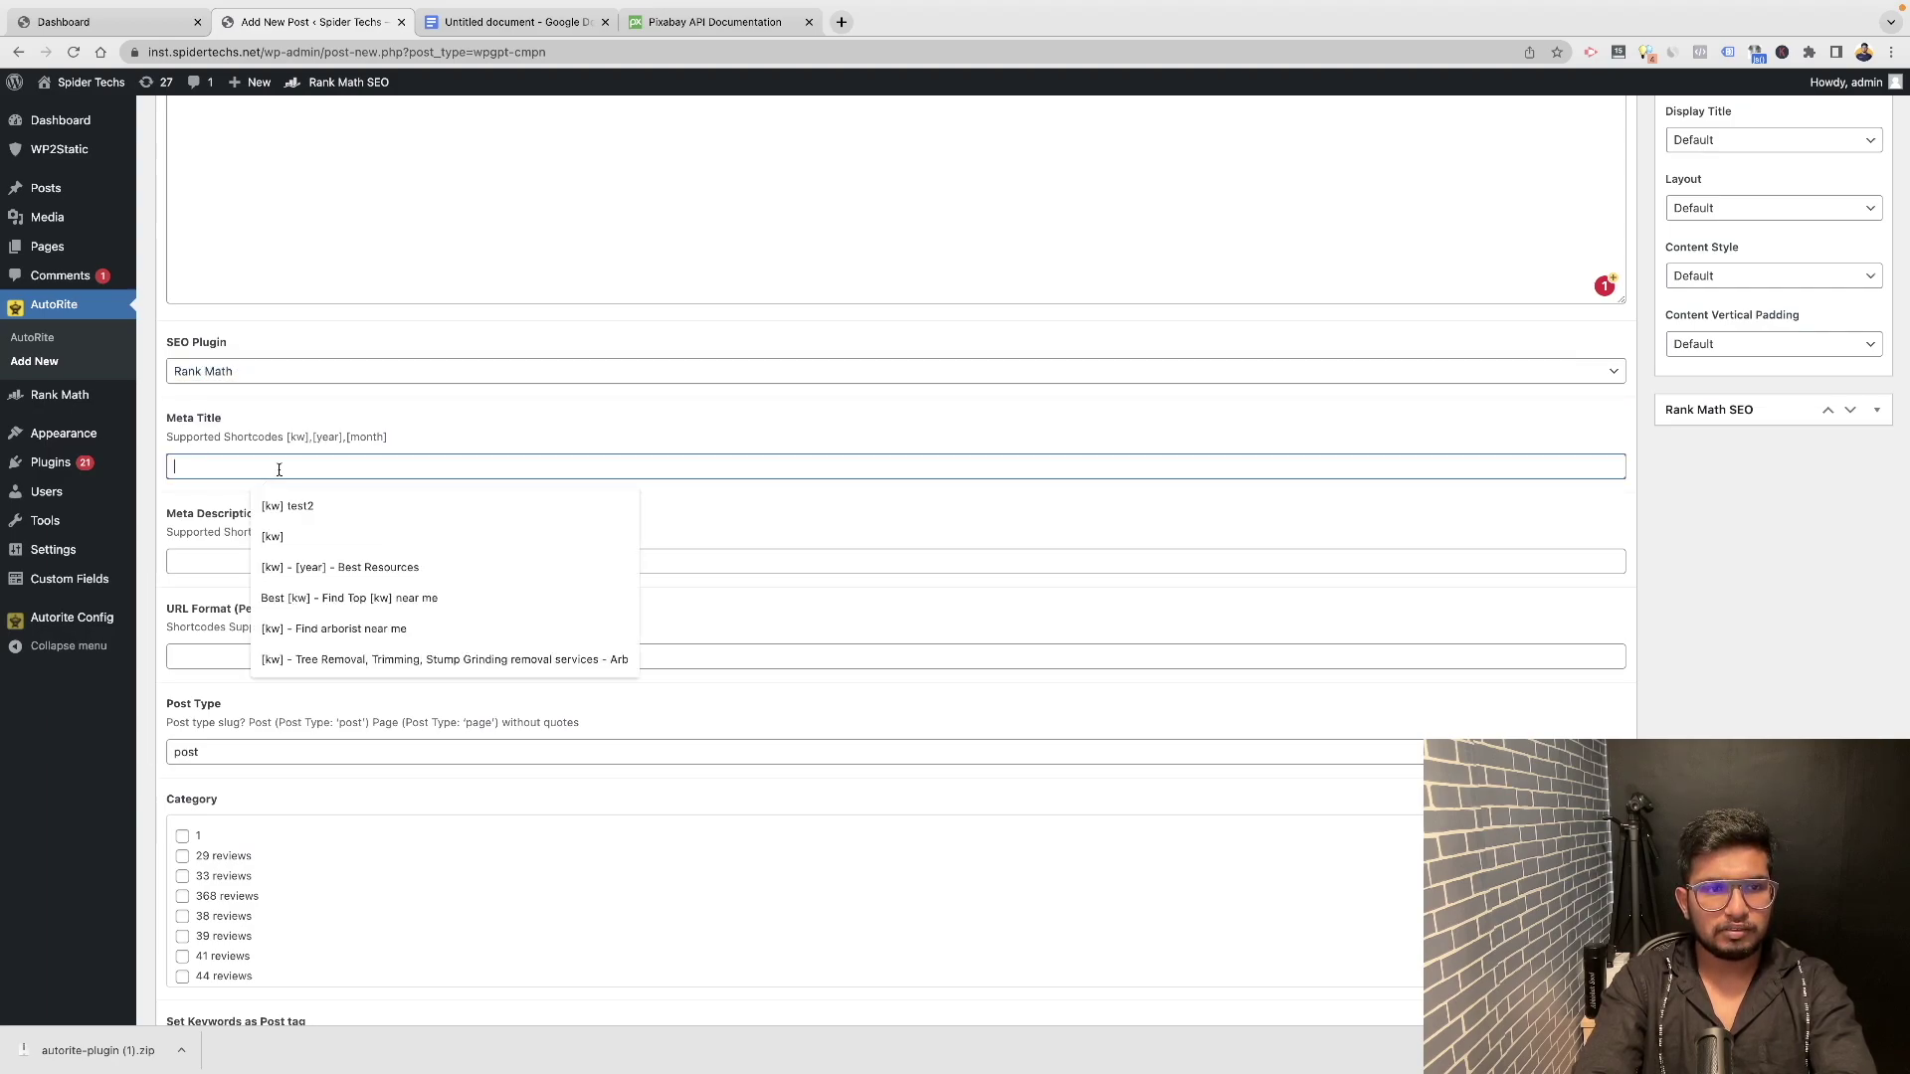
{"action": "left_click", "coordinate": [291, 535]}
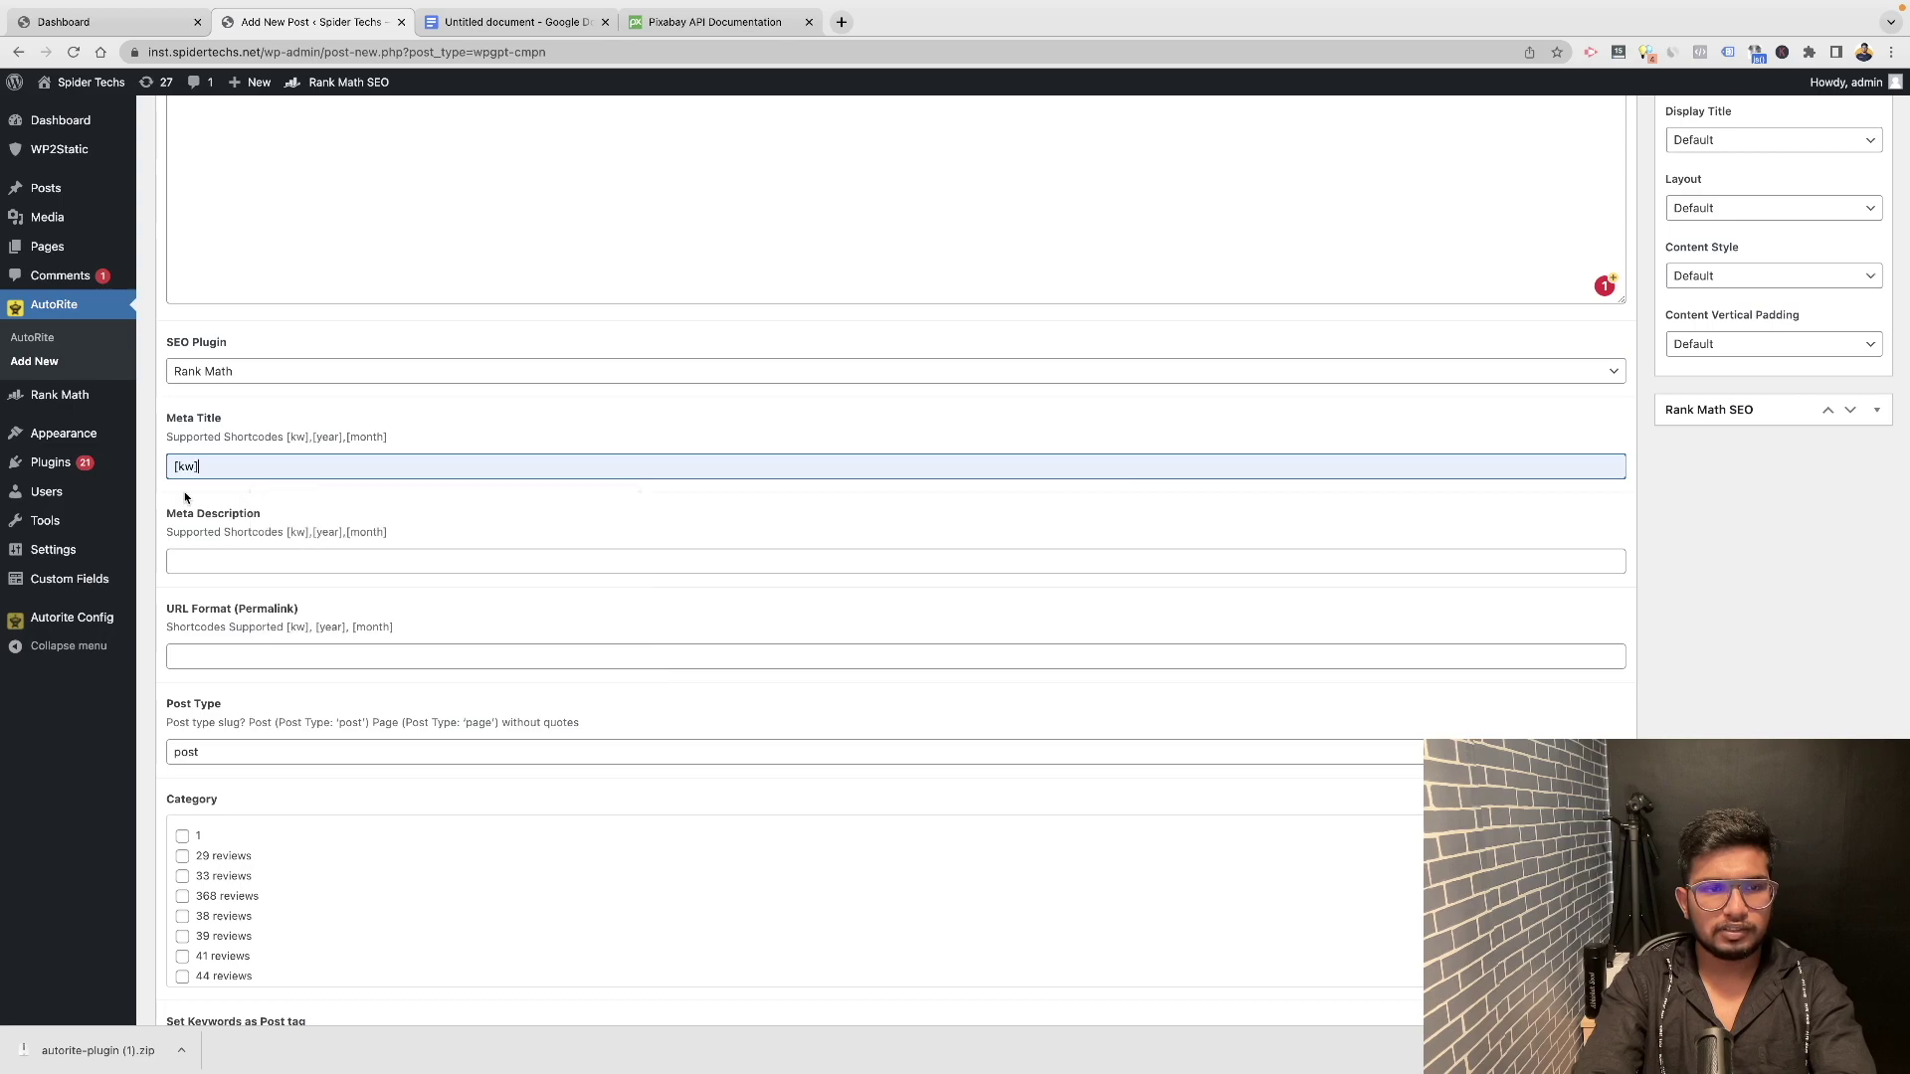
Set the meta description to 'Get everything you should know about [kw].'.
{"action": "left_click", "coordinate": [239, 561]}
{"action": "type", "text": "[kw]"}
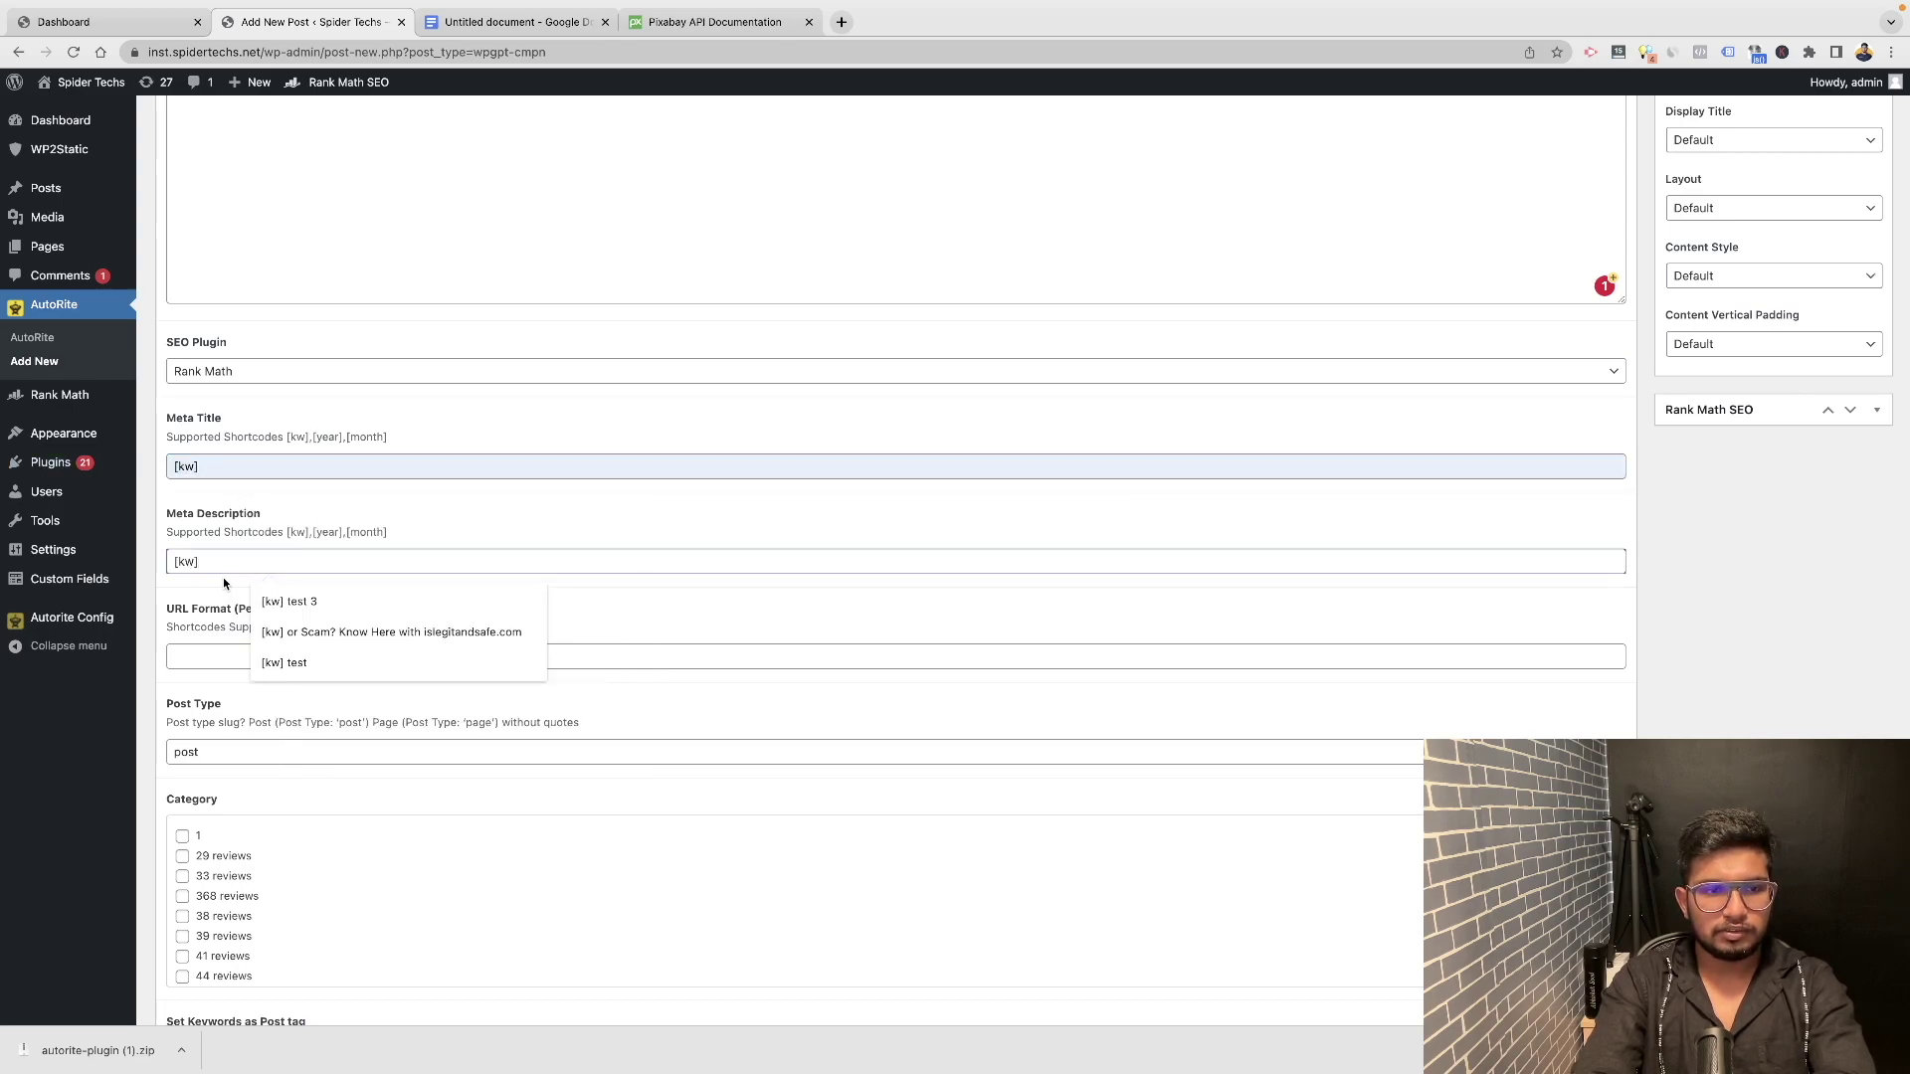
{"action": "key", "text": "BackSpace"}
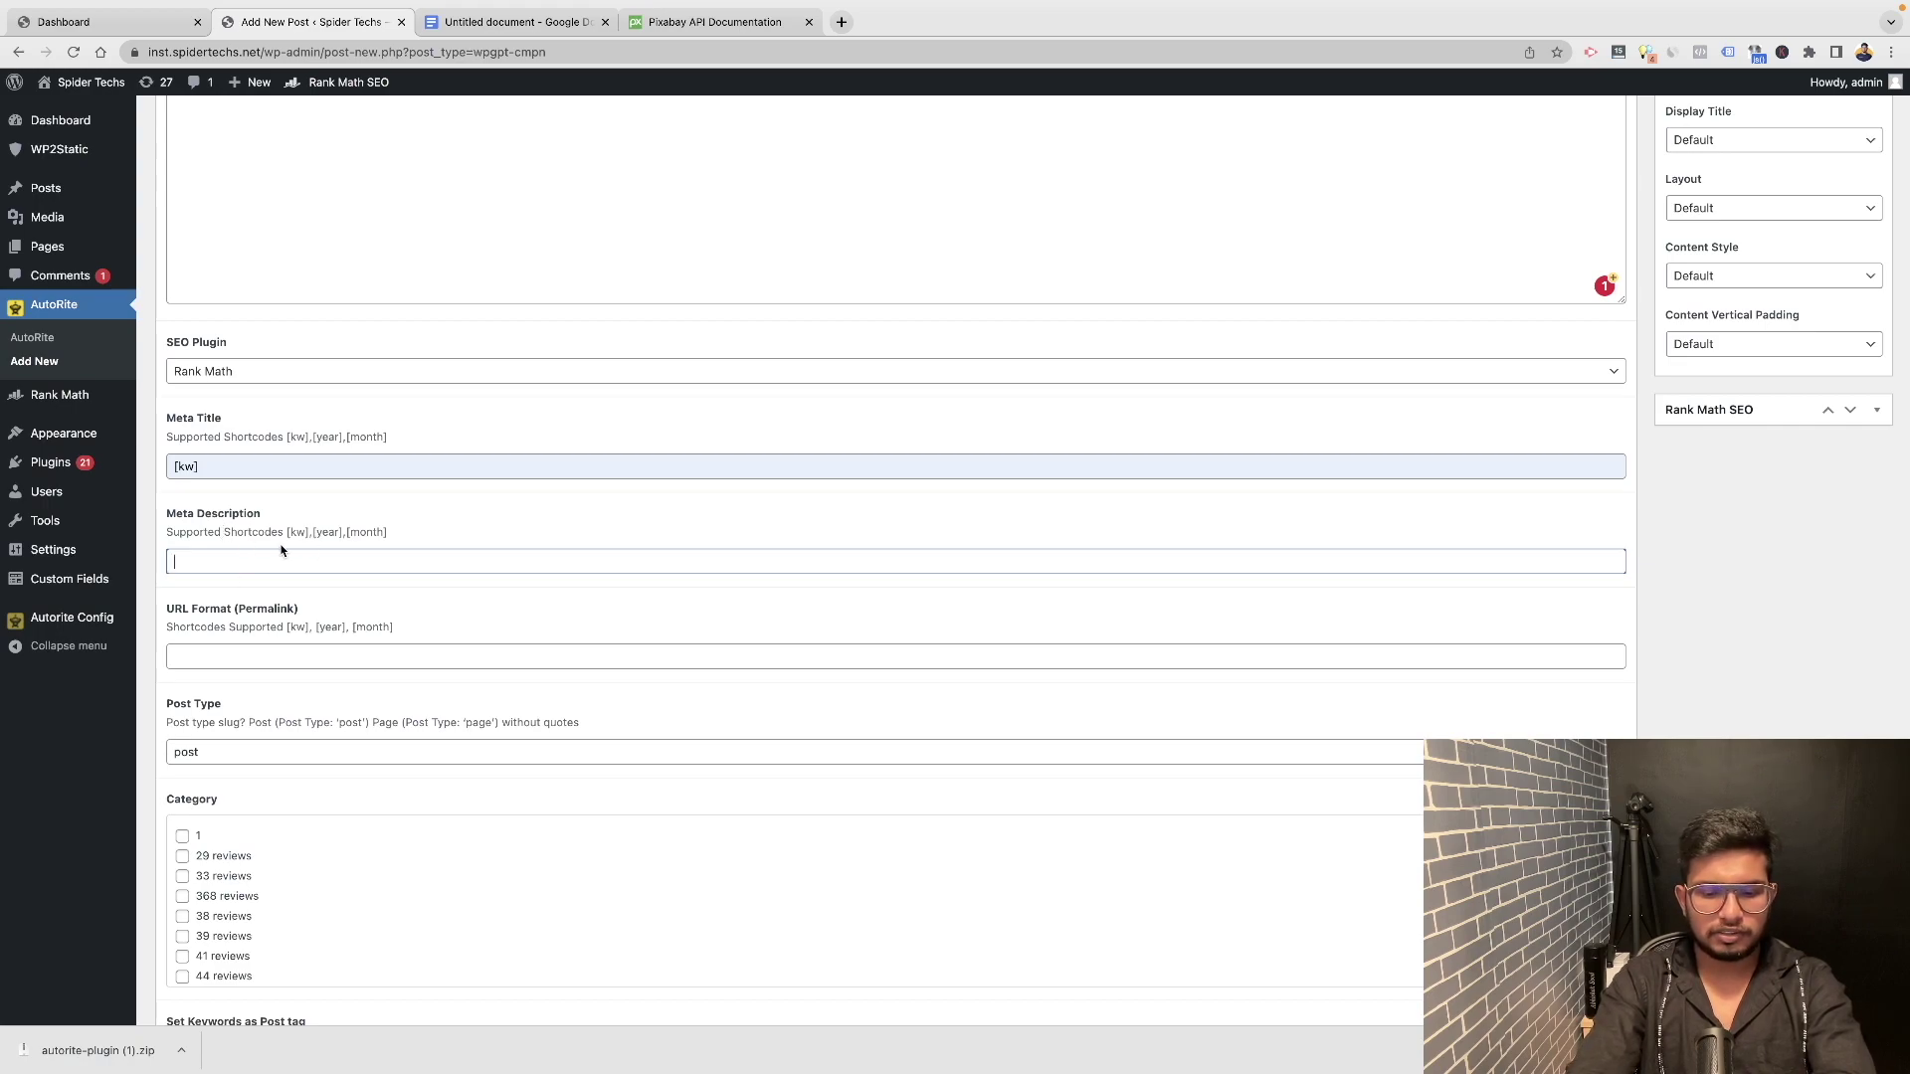
{"action": "type", "text": "Get ever"}
{"action": "left_click", "coordinate": [445, 601]}
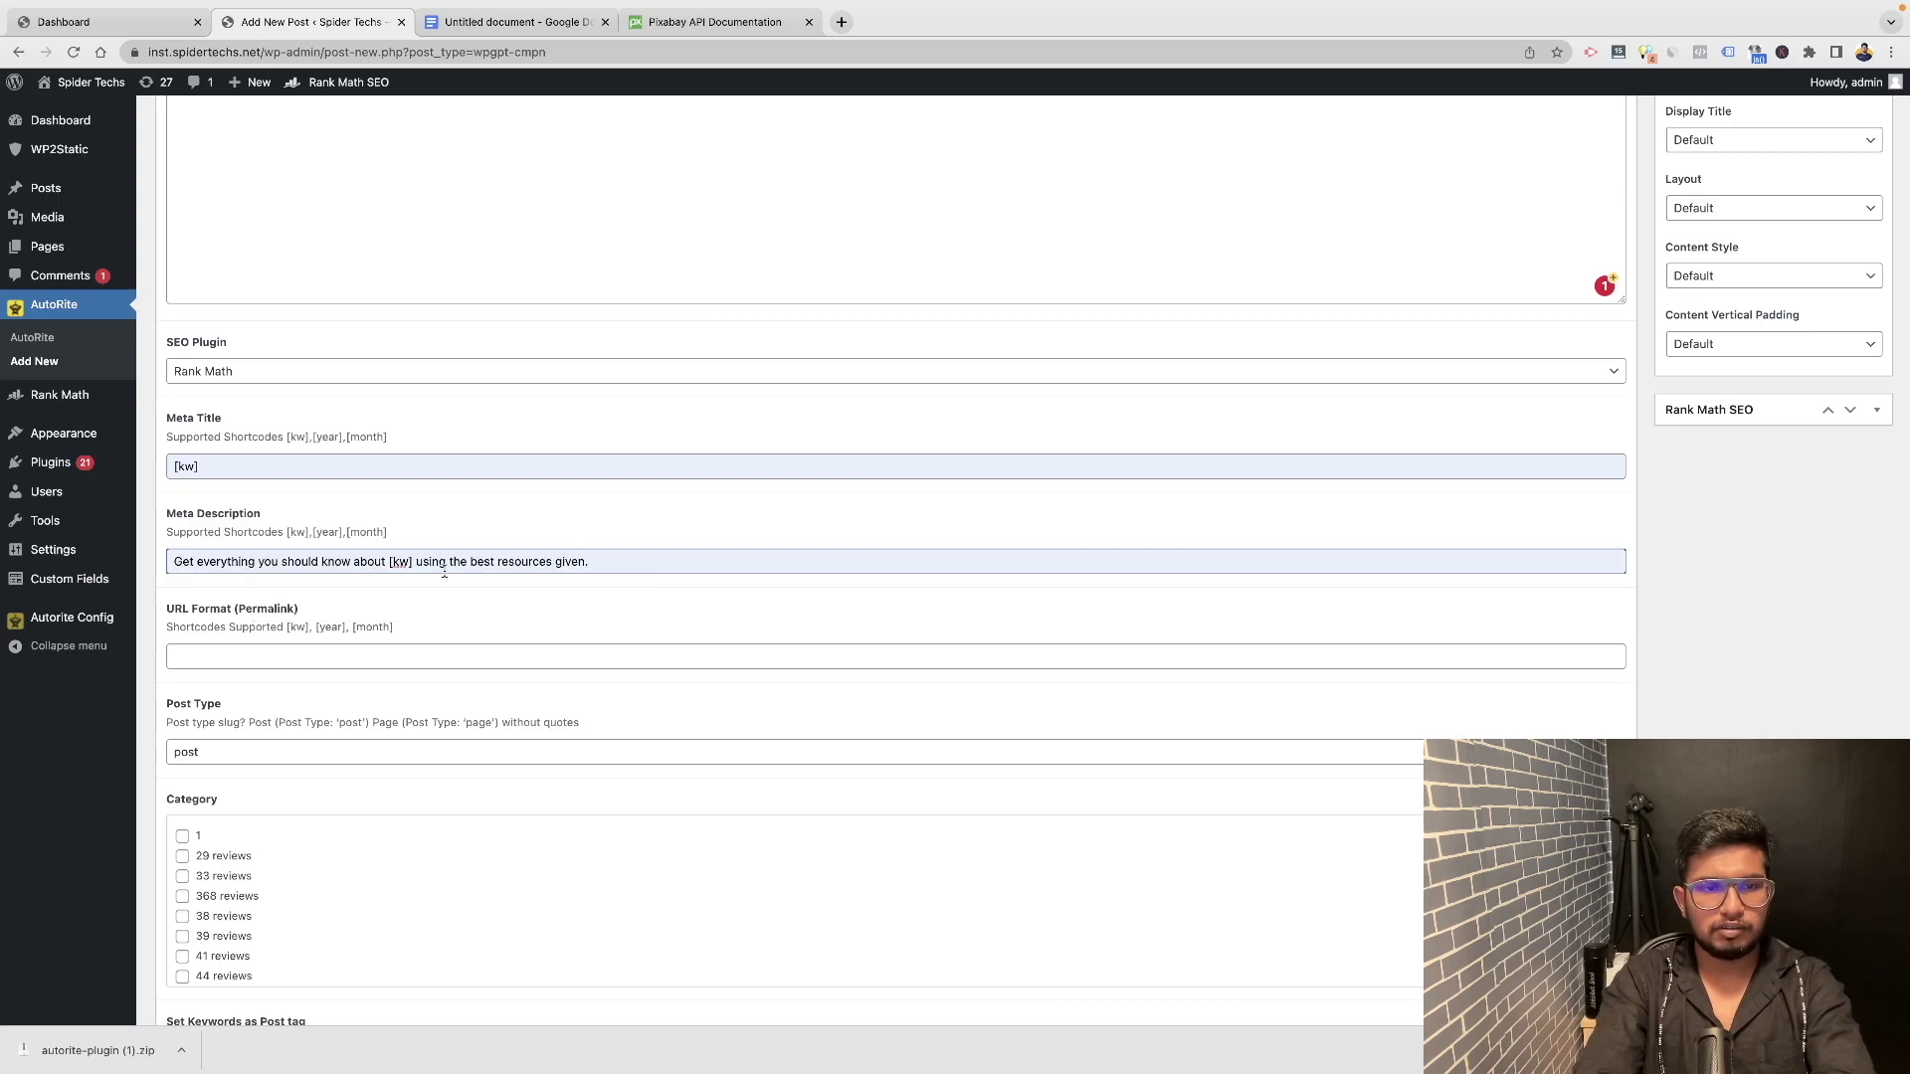
{"action": "left_click_drag", "start_coordinate": [422, 563], "coordinate": [591, 563]}
{"action": "key", "text": "BackSpace"}
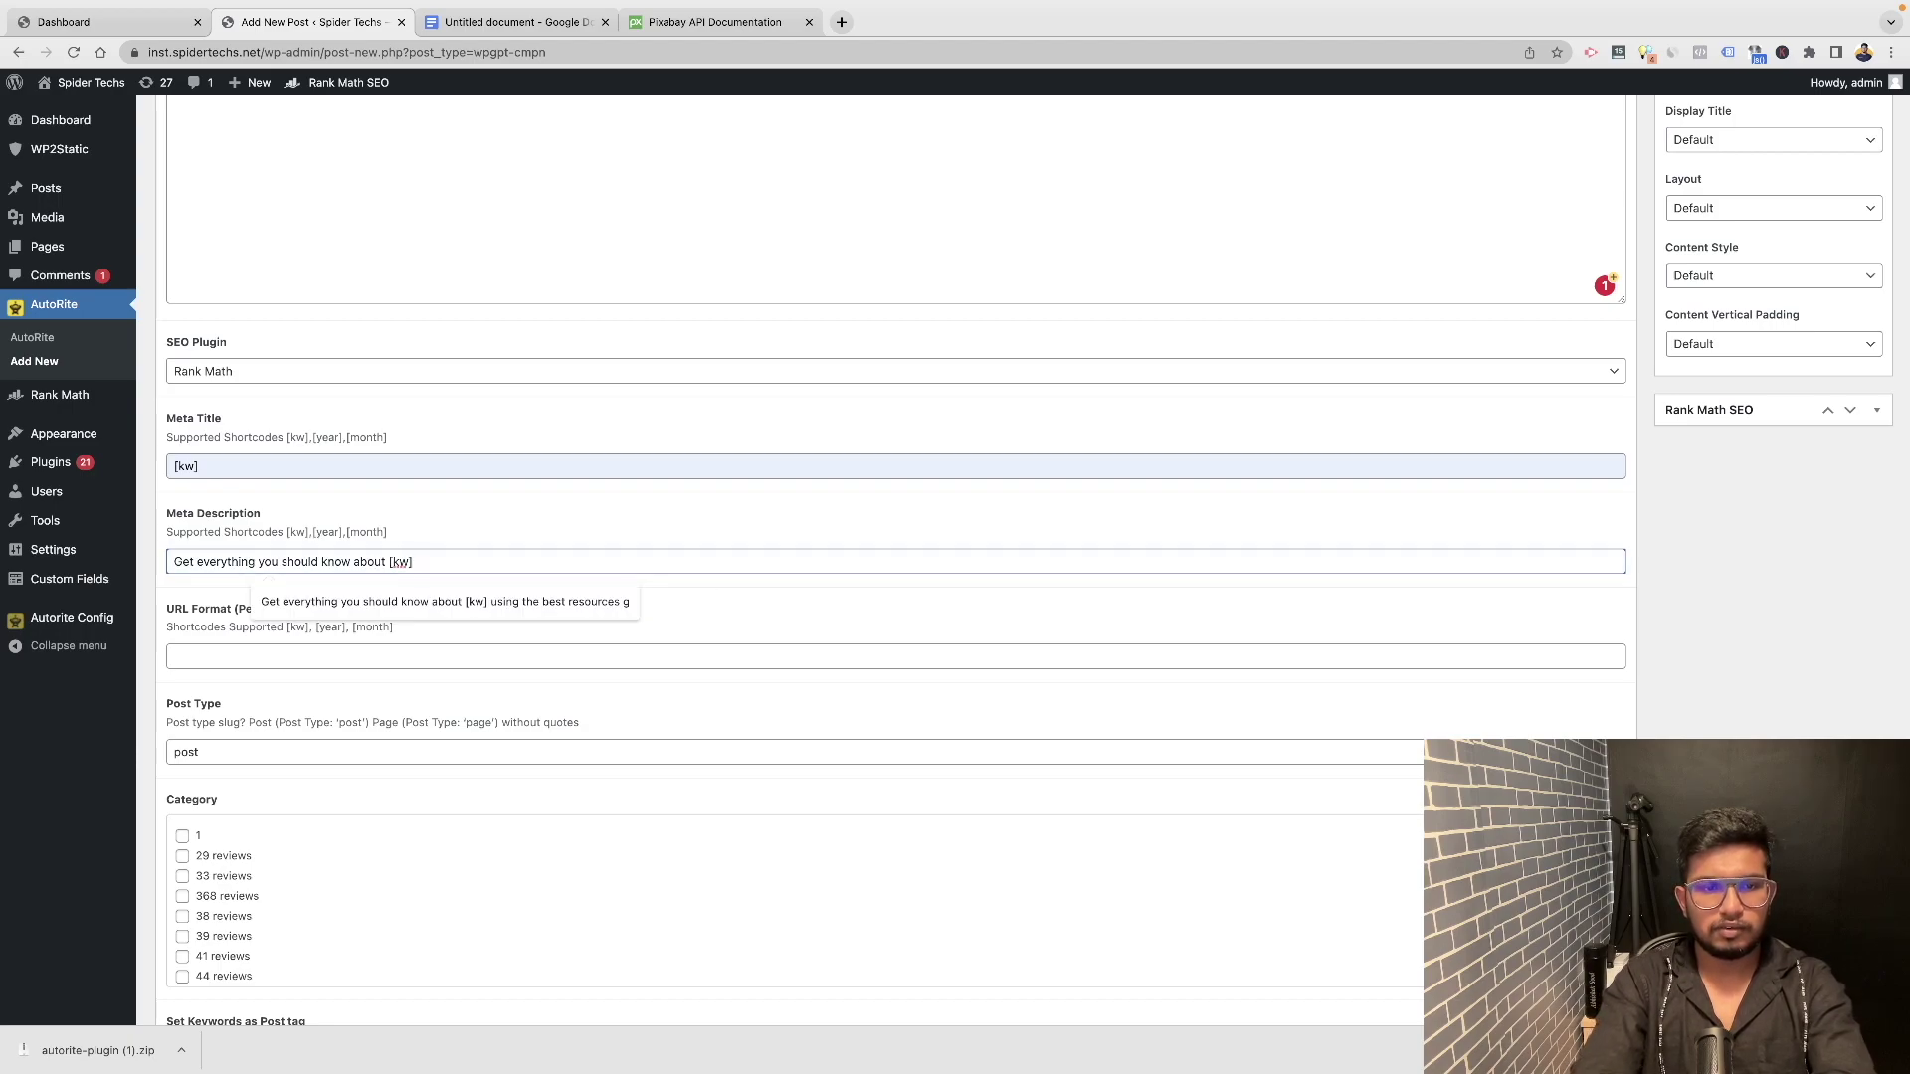
{"action": "type", "text": "."}
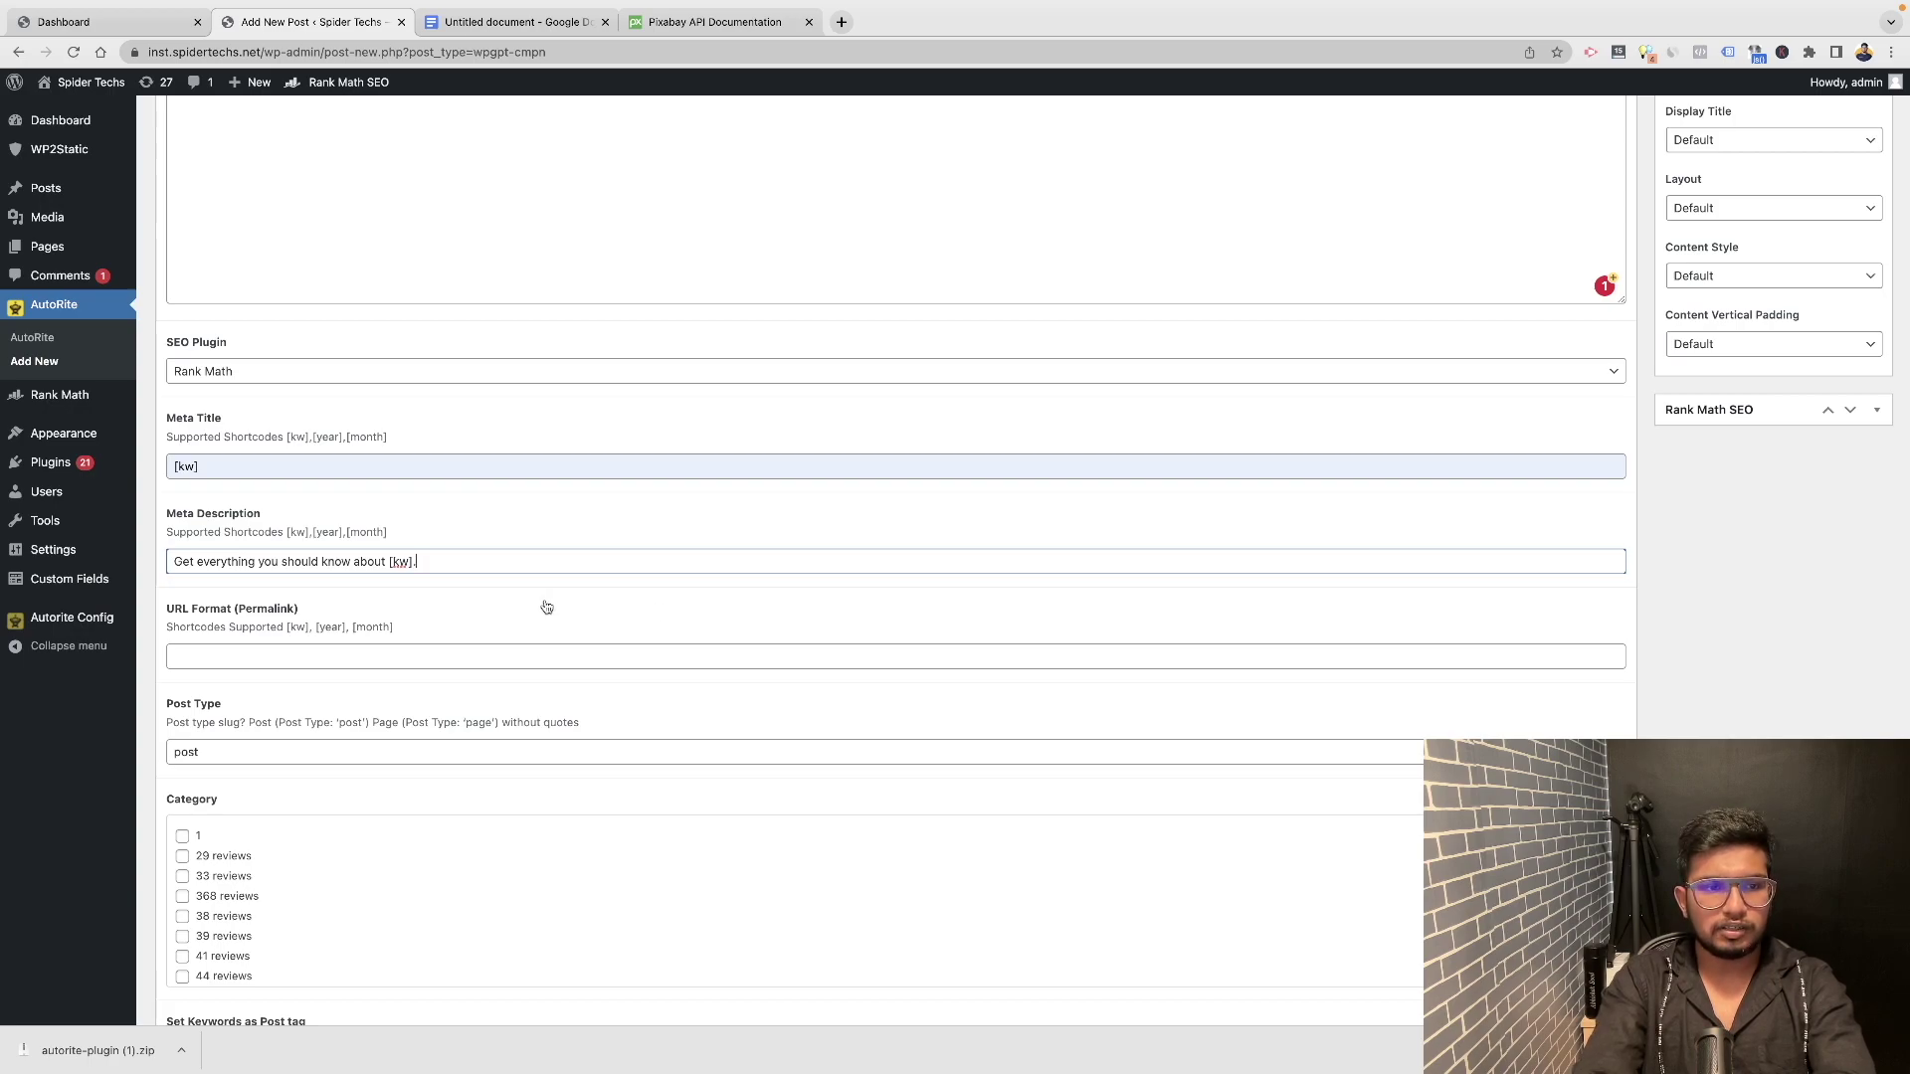
{"action": "scroll", "coordinate": [546, 607], "scroll_direction": "up", "scroll_amount": 2}
{"action": "scroll", "coordinate": [546, 607], "scroll_direction": "down", "scroll_amount": 2}
{"action": "scroll", "coordinate": [546, 606], "scroll_direction": "down", "scroll_amount": 2}
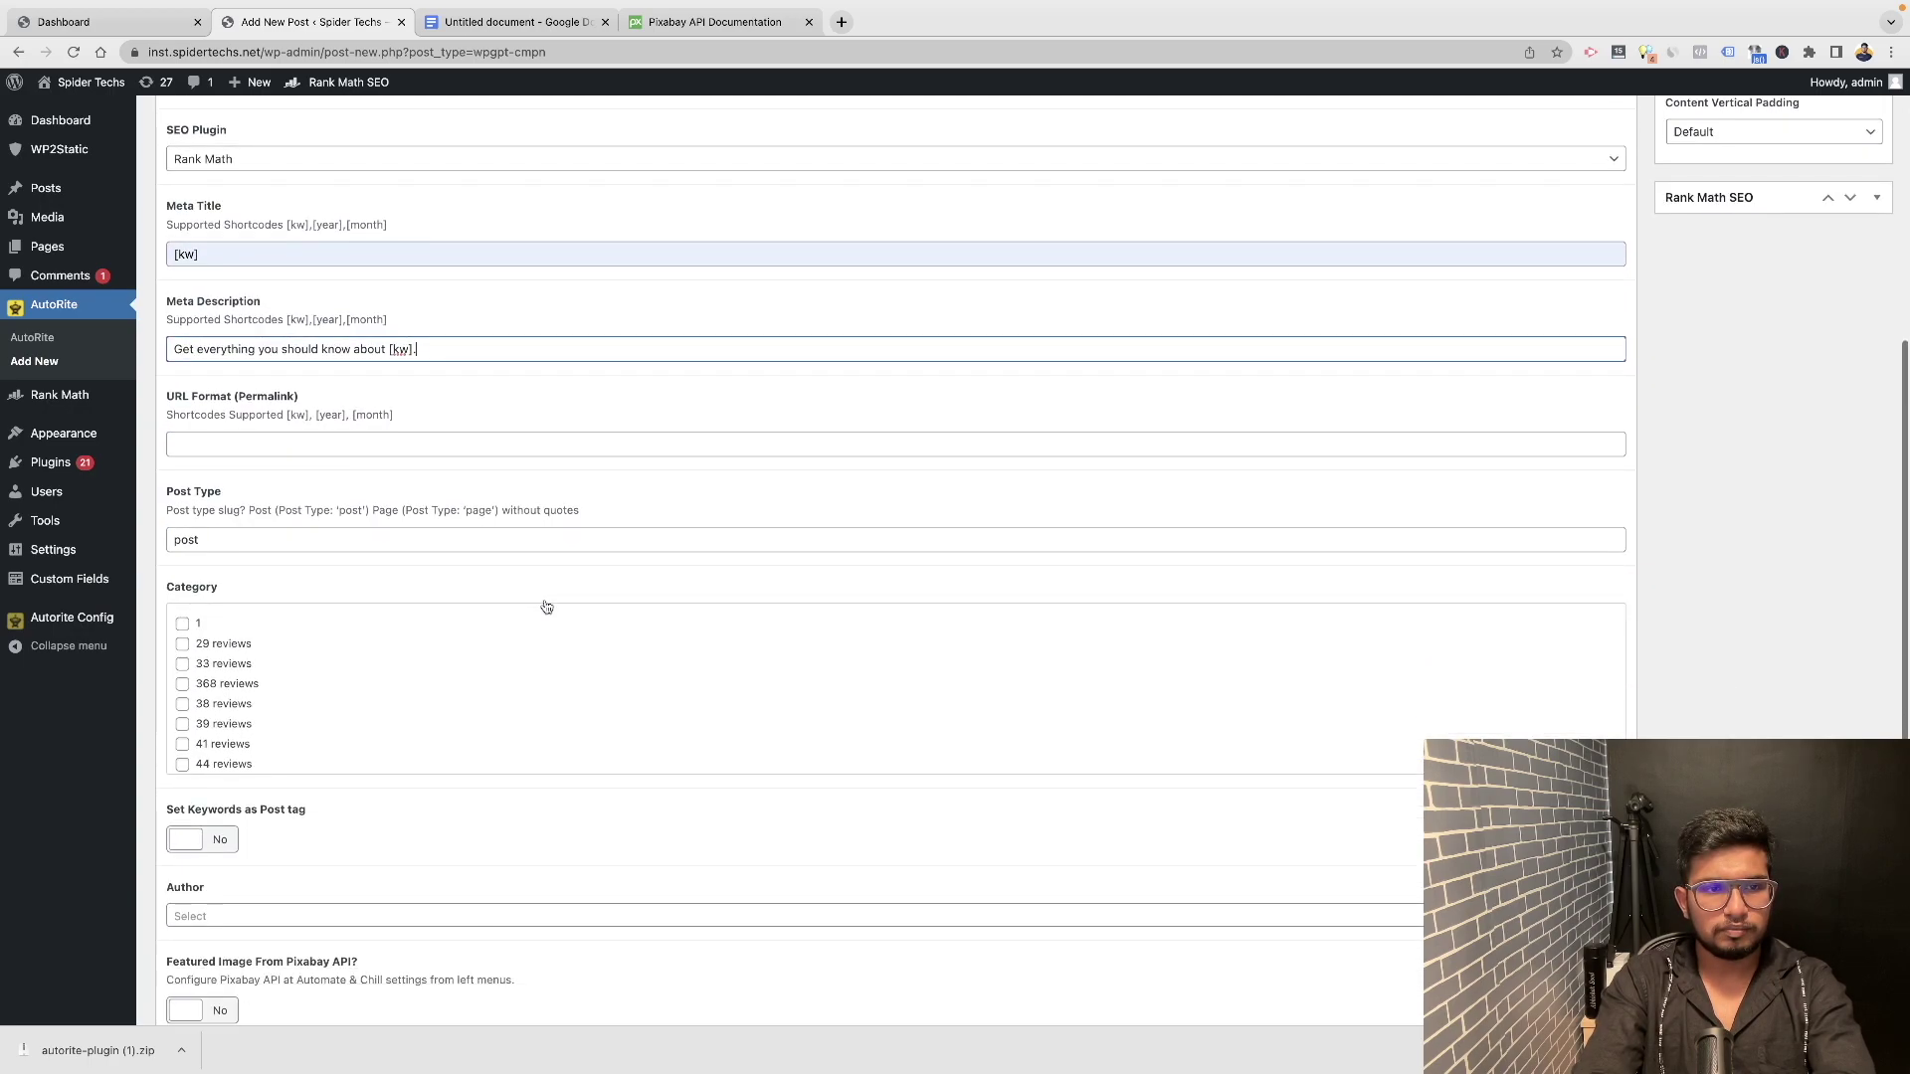
Set the URL format to [kw].
{"action": "left_click", "coordinate": [321, 249]}
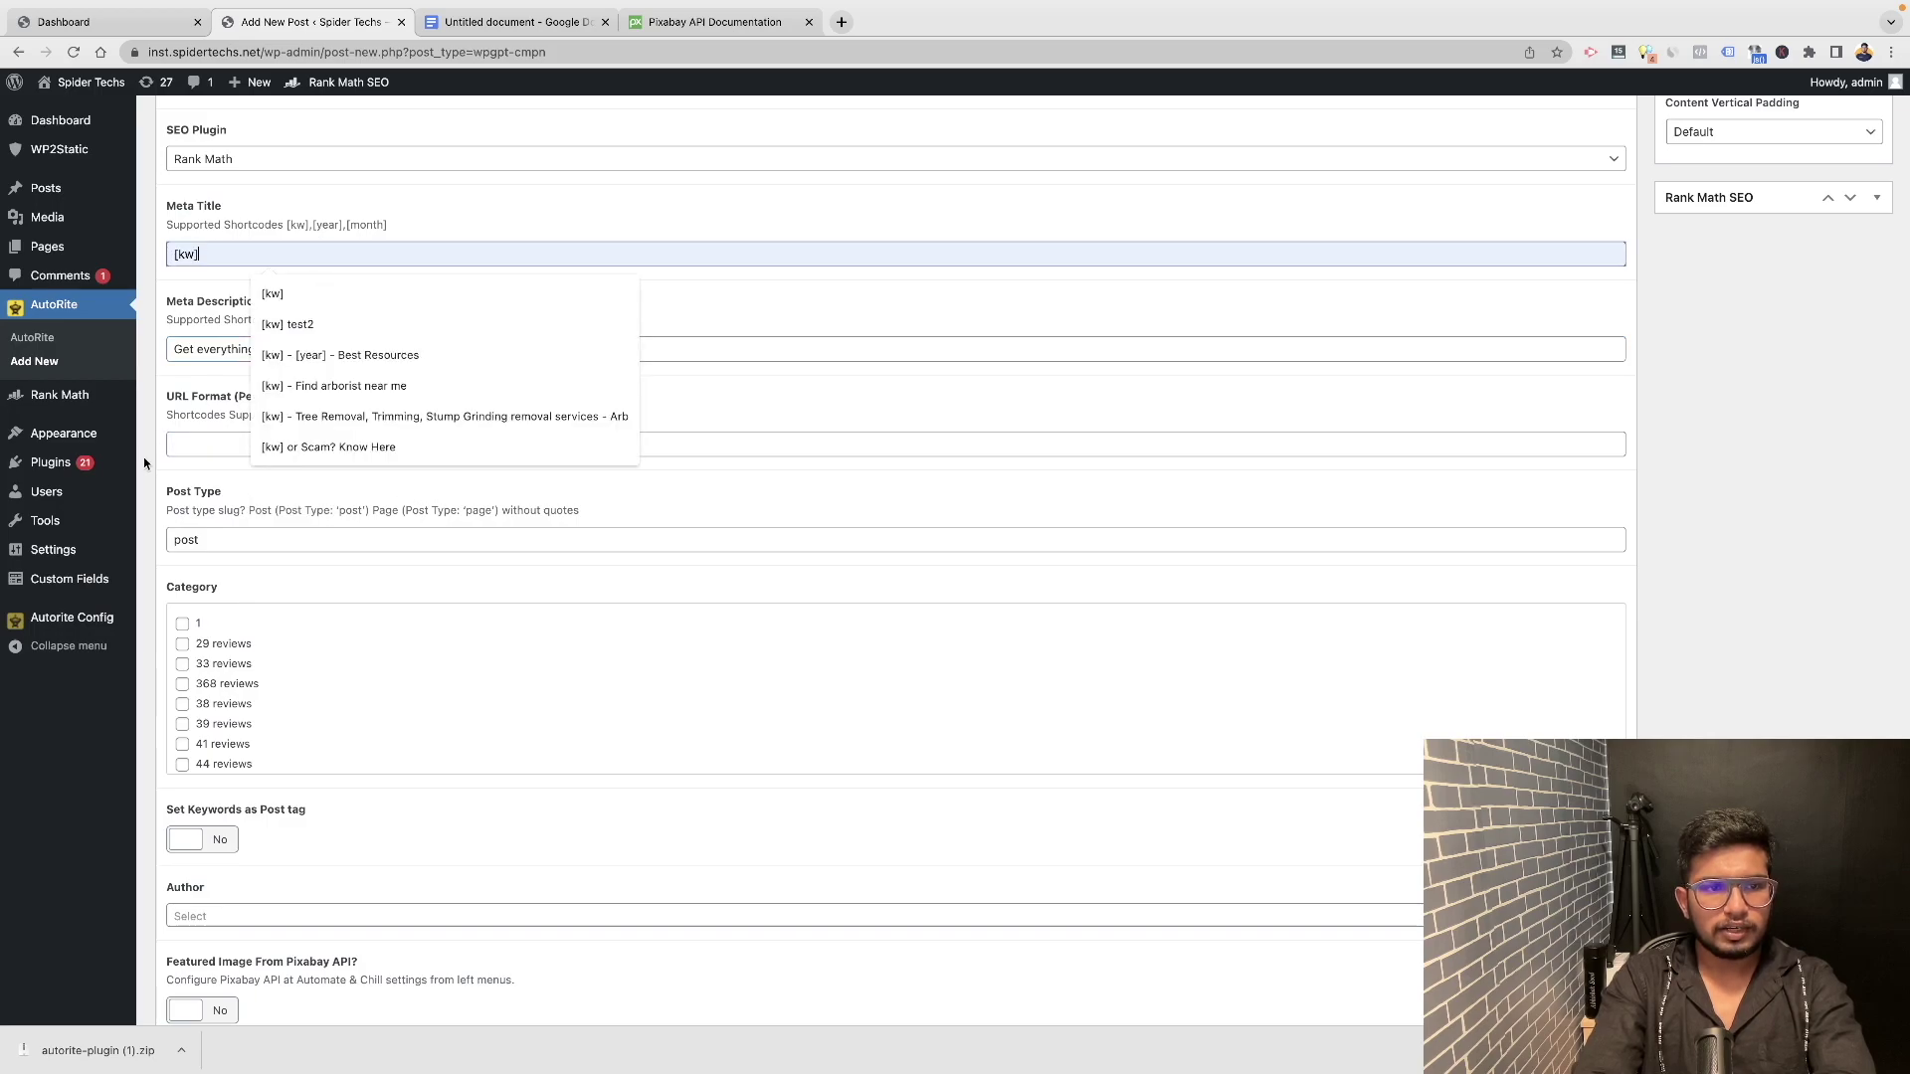
{"action": "left_click", "coordinate": [204, 444]}
{"action": "type", "text": "[kw]"}
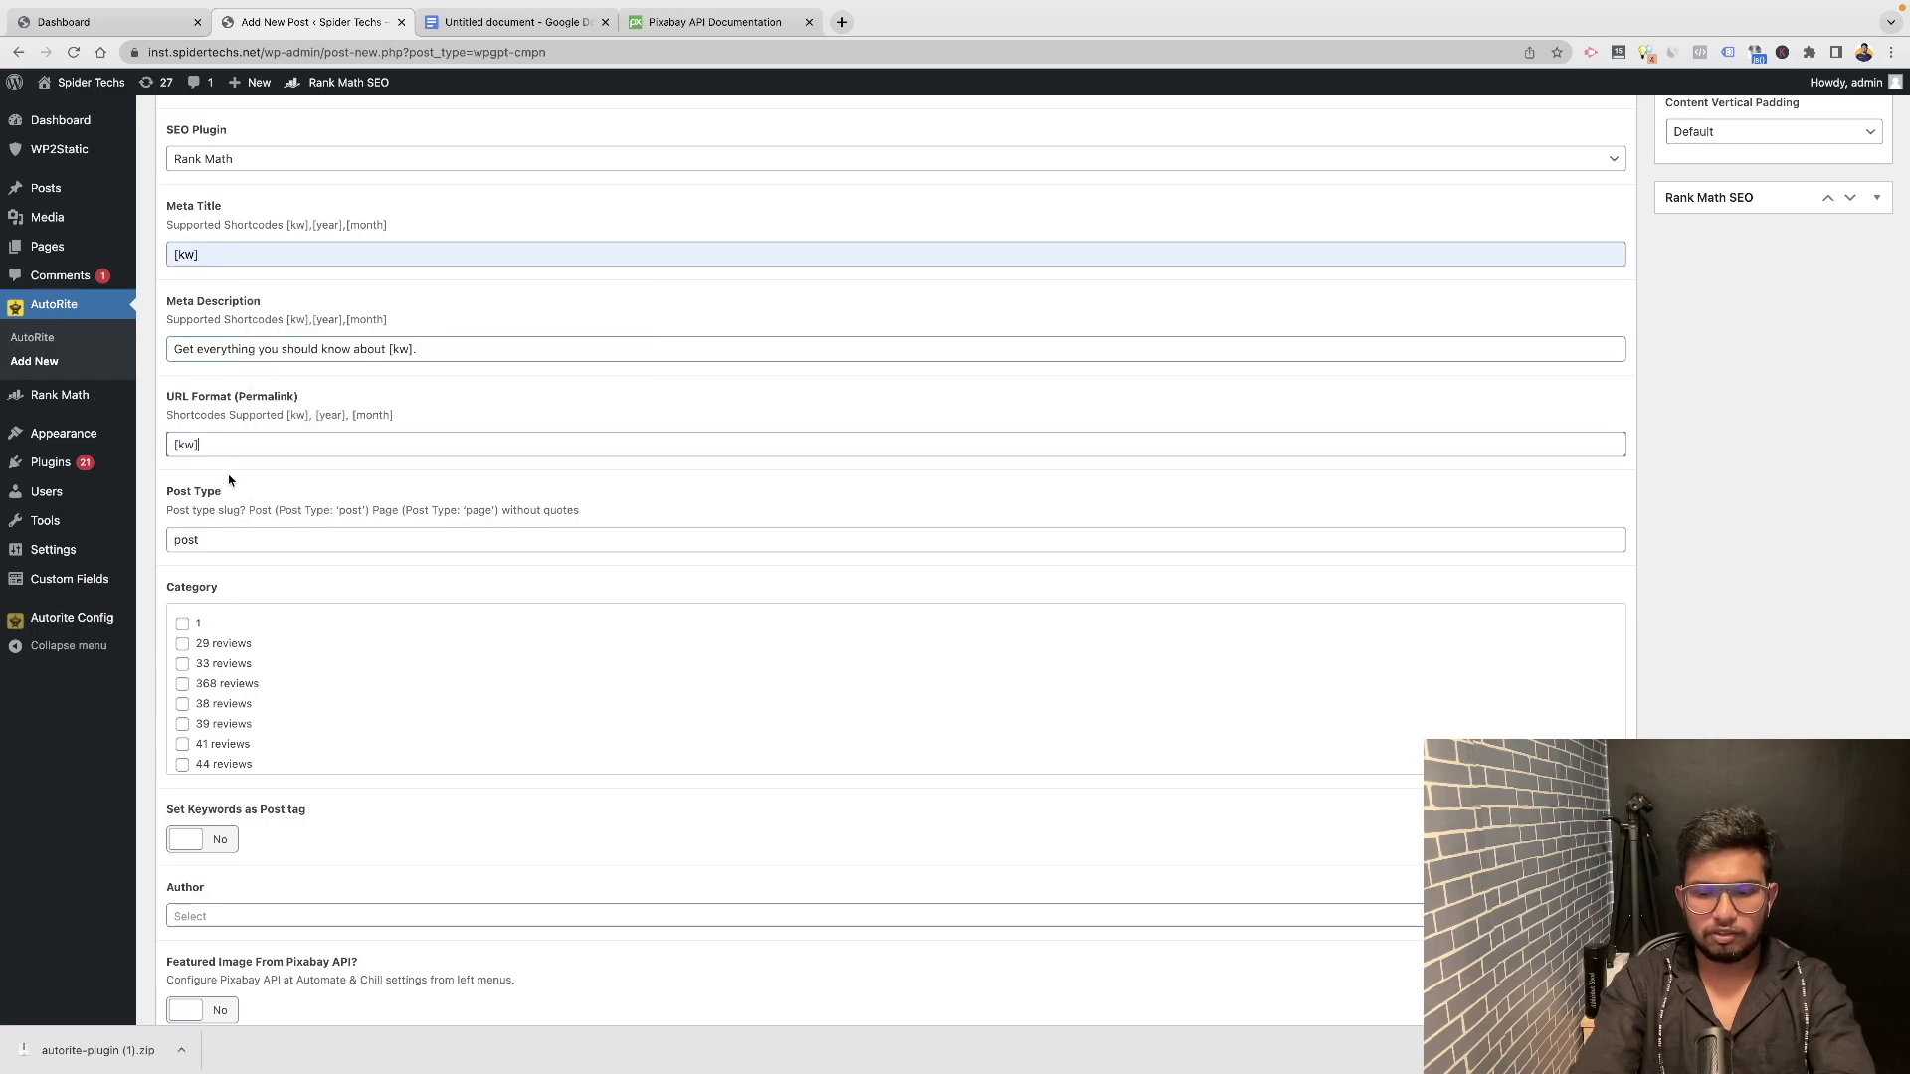
{"action": "scroll", "coordinate": [229, 482], "scroll_direction": "down", "scroll_amount": 1}
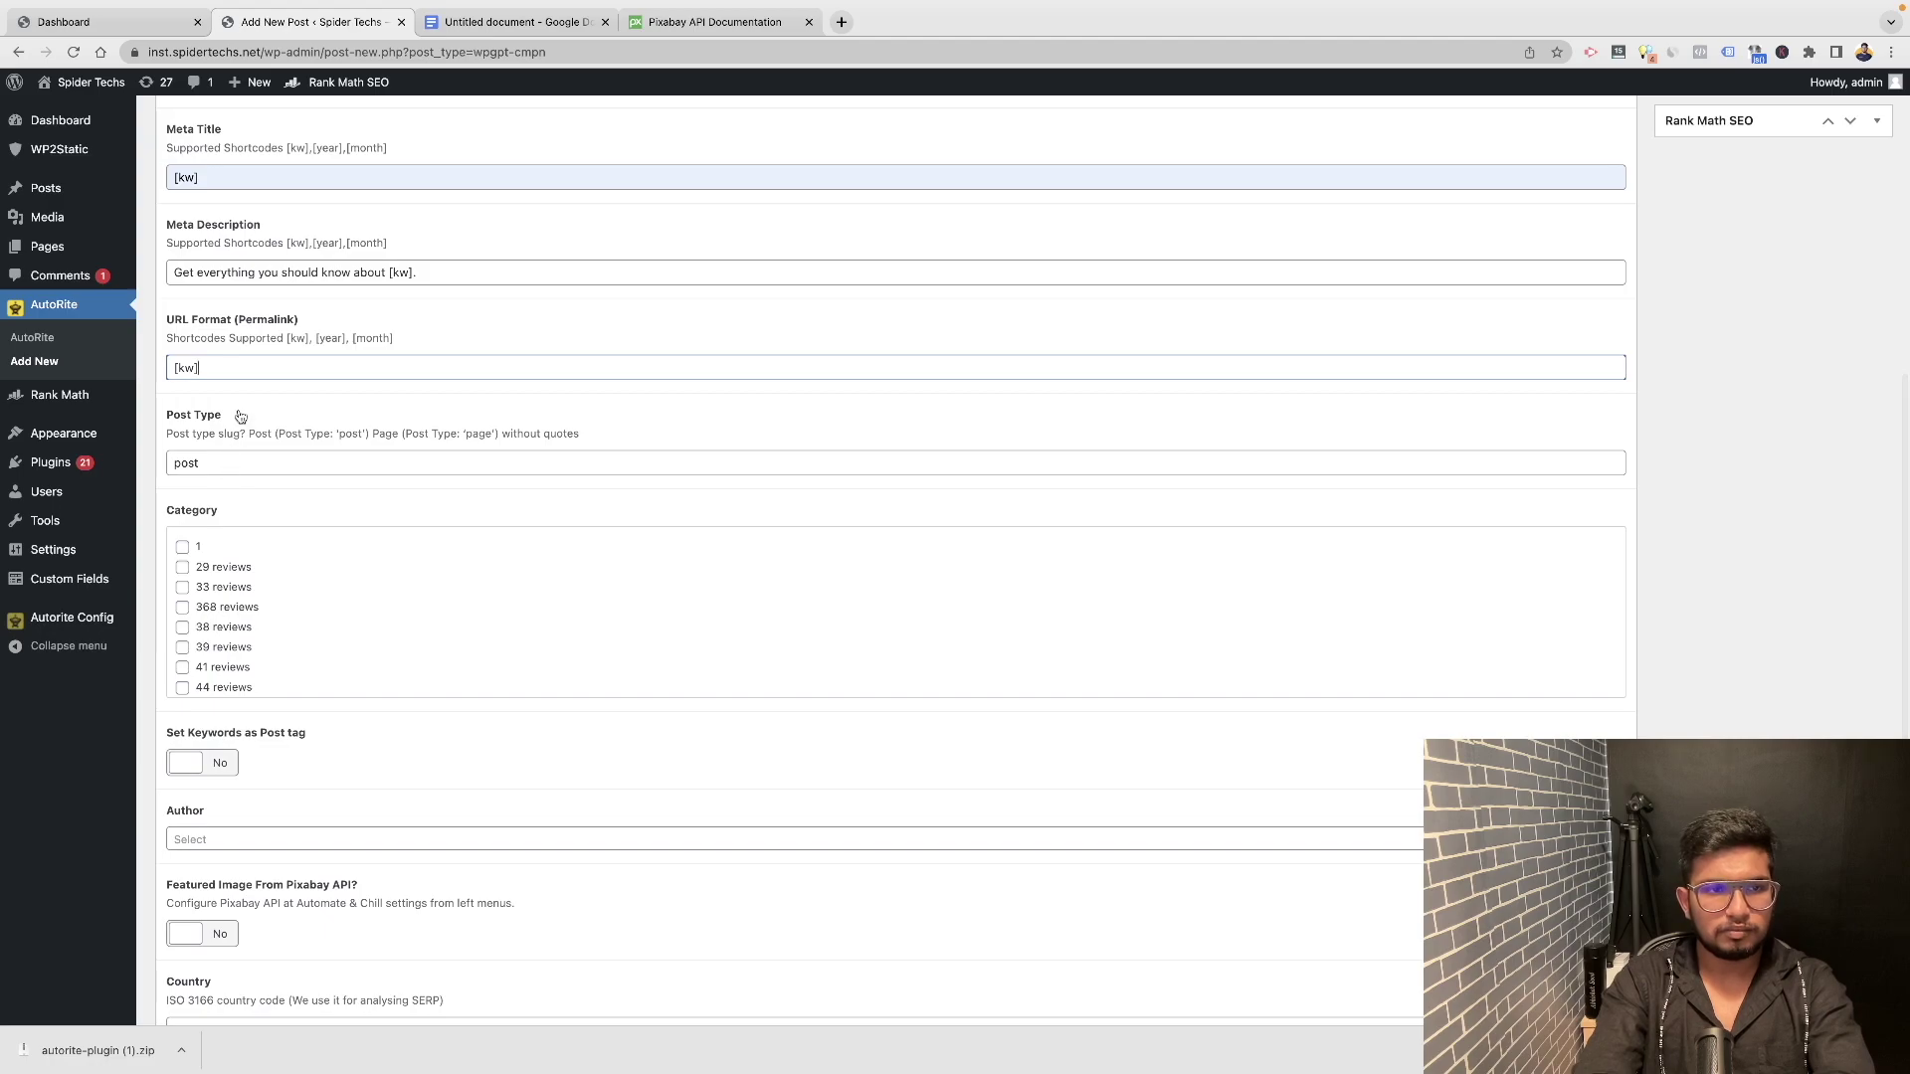
{"action": "triple_click", "coordinate": [209, 370]}
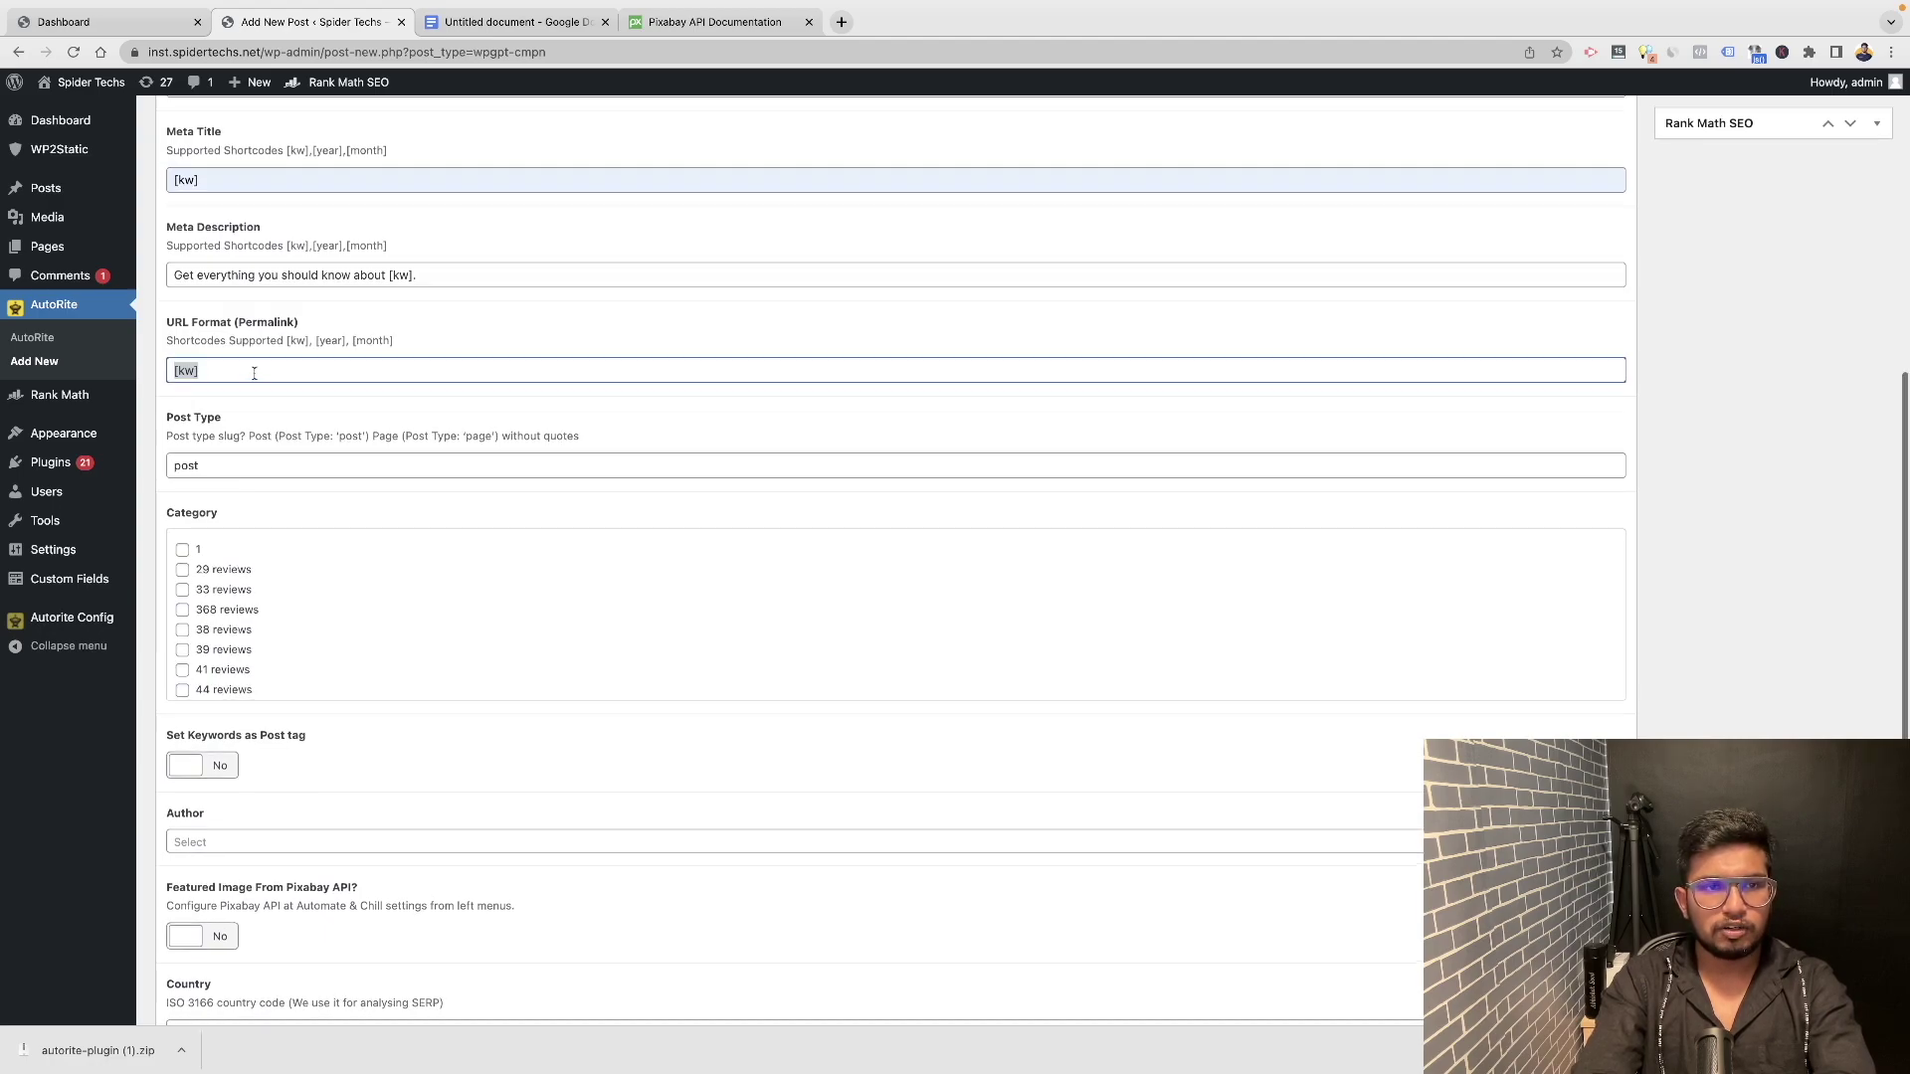
{"action": "scroll", "coordinate": [600, 530], "scroll_direction": "up", "scroll_amount": 9}
{"action": "scroll", "coordinate": [600, 530], "scroll_direction": "down", "scroll_amount": 5}
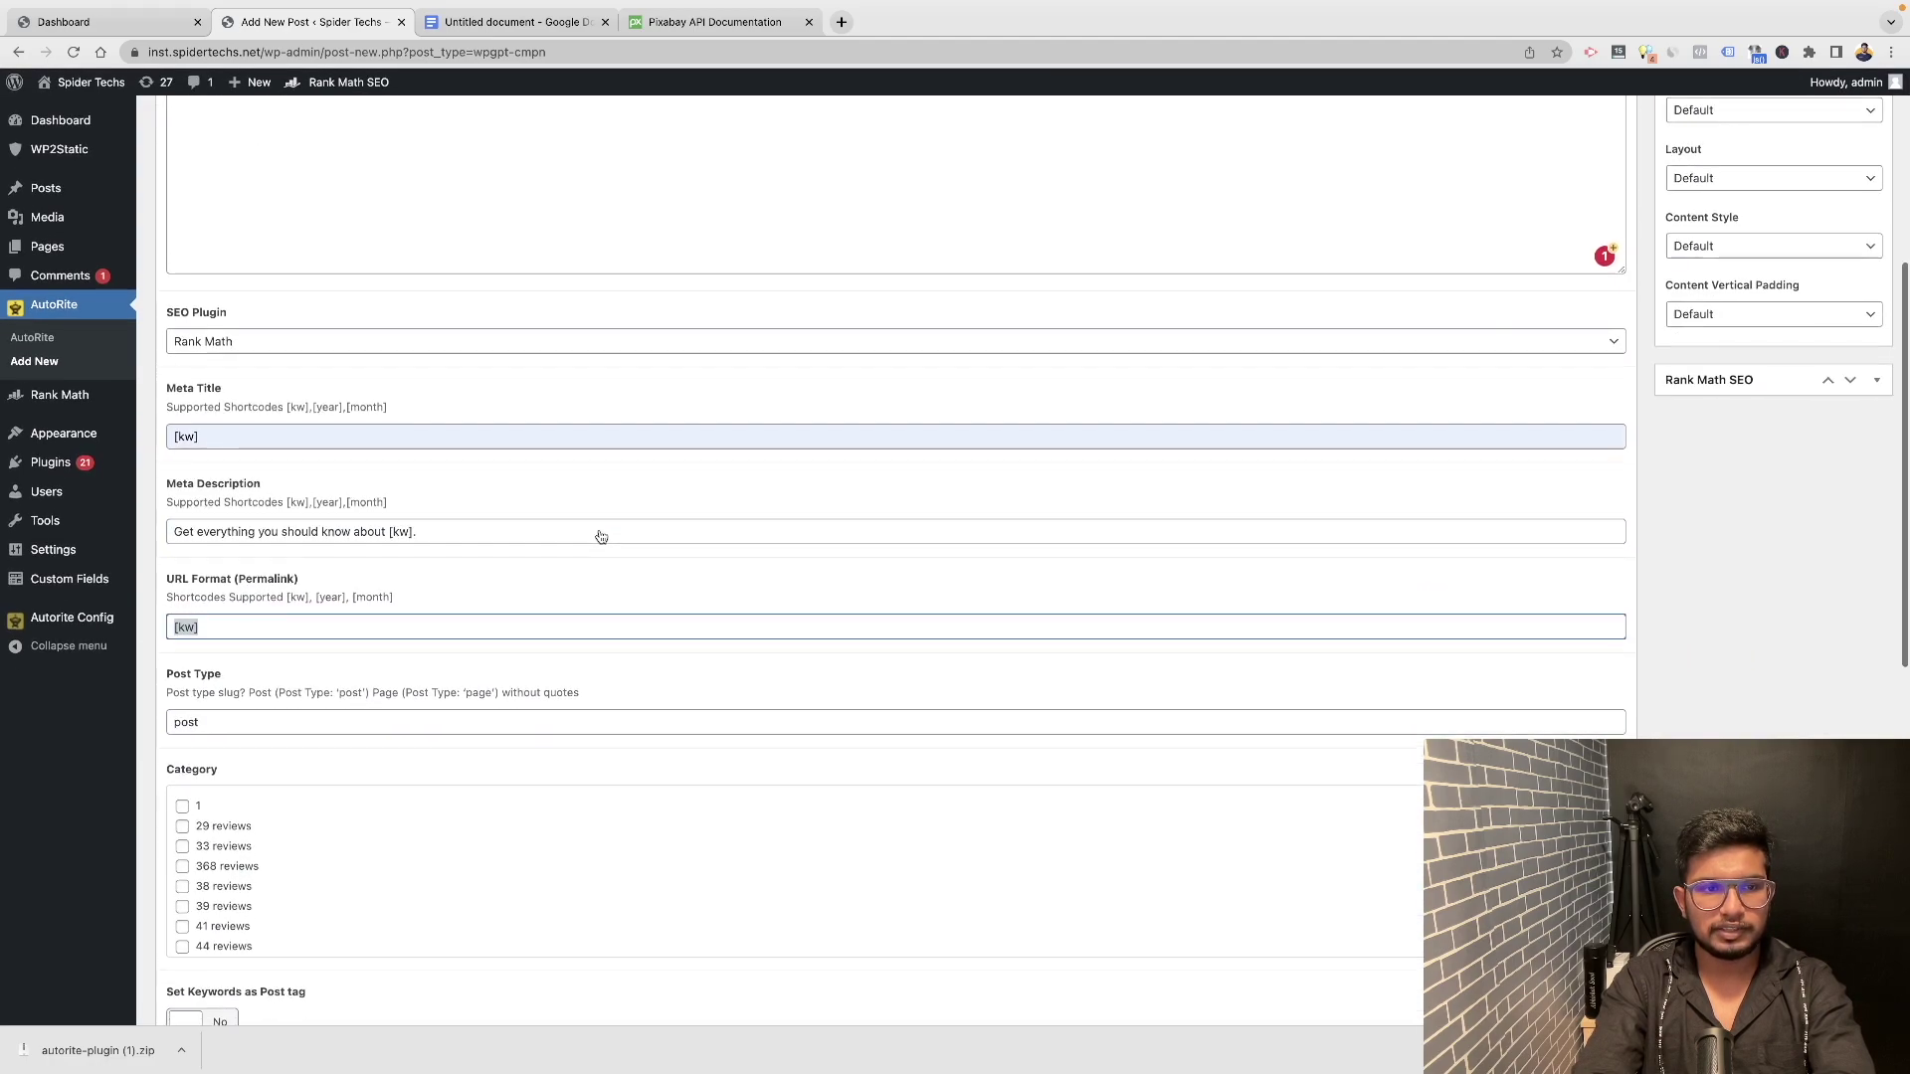
{"action": "scroll", "coordinate": [600, 530], "scroll_direction": "down", "scroll_amount": 1}
{"action": "scroll", "coordinate": [307, 665], "scroll_direction": "down", "scroll_amount": 3}
{"action": "scroll", "coordinate": [307, 665], "scroll_direction": "down", "scroll_amount": 2}
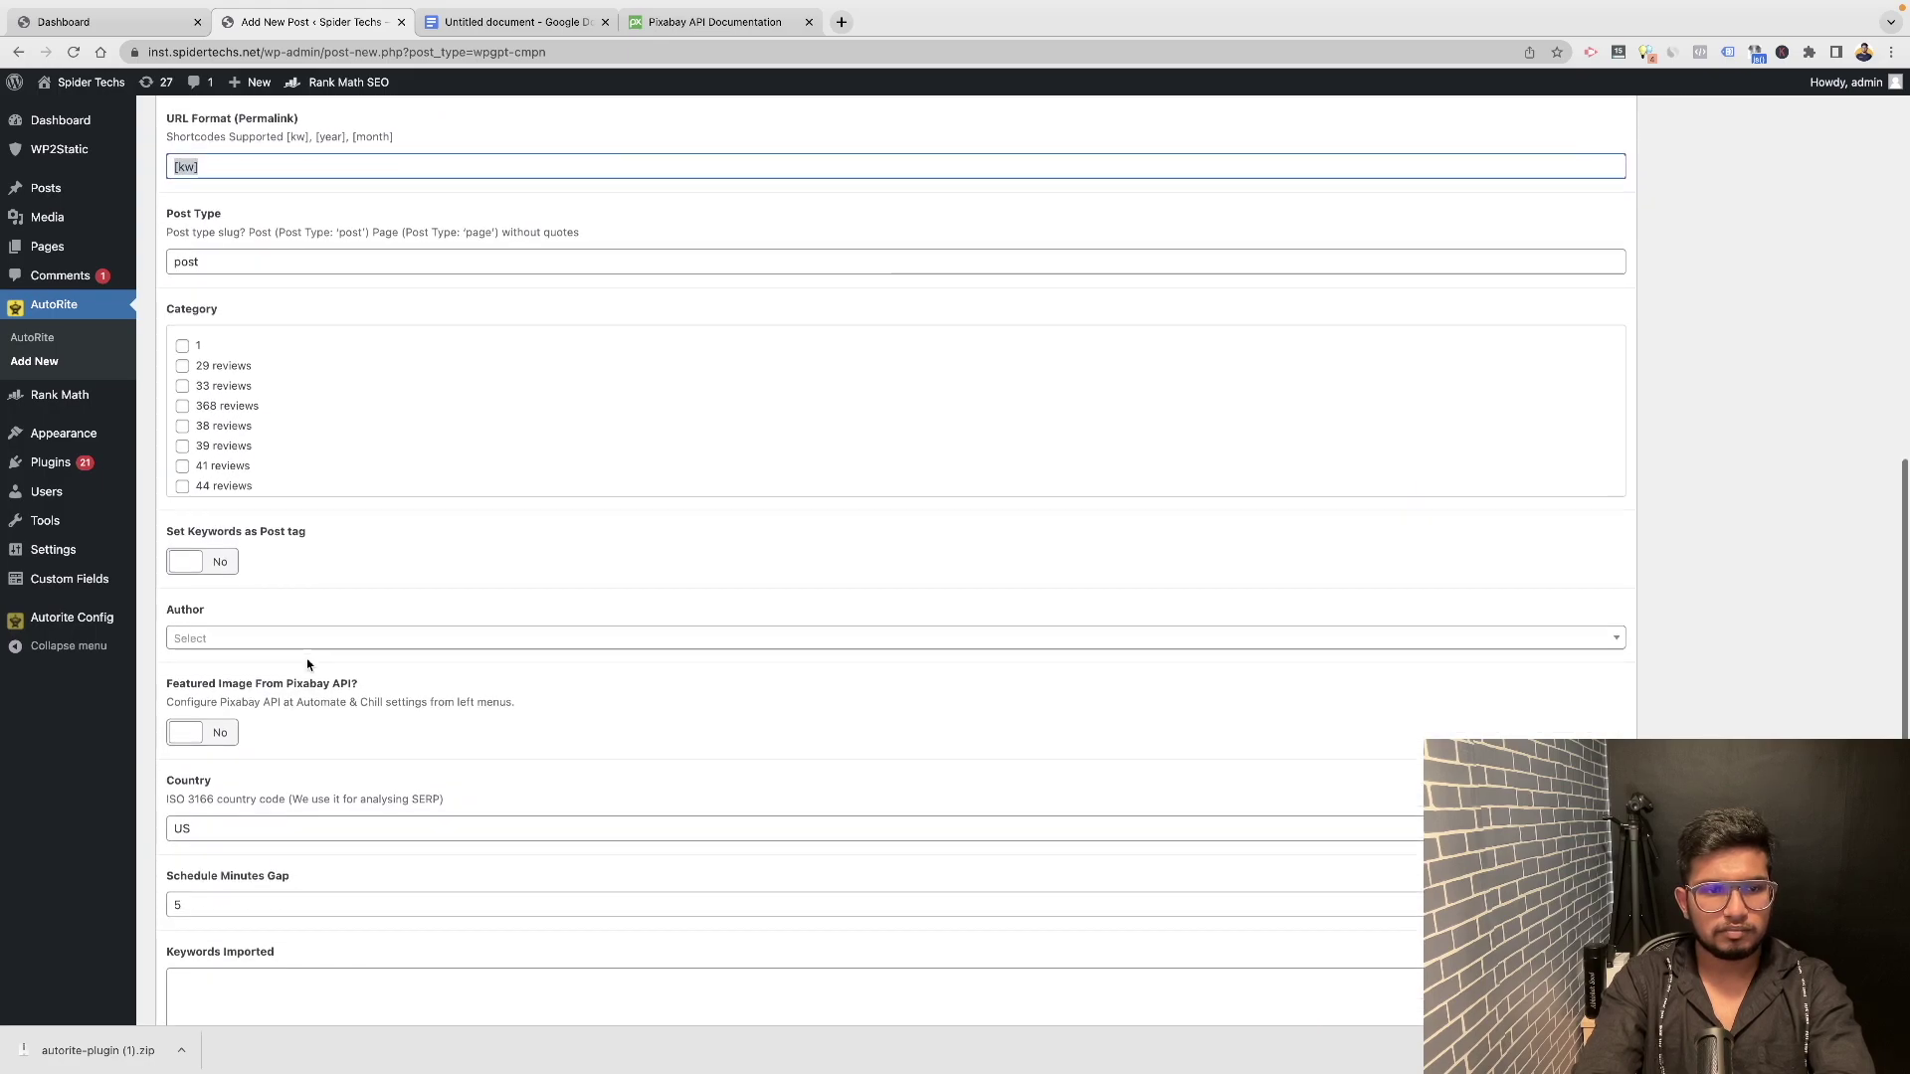
{"action": "scroll", "coordinate": [318, 425], "scroll_direction": "down", "scroll_amount": 1}
{"action": "scroll", "coordinate": [319, 424], "scroll_direction": "down", "scroll_amount": 1}
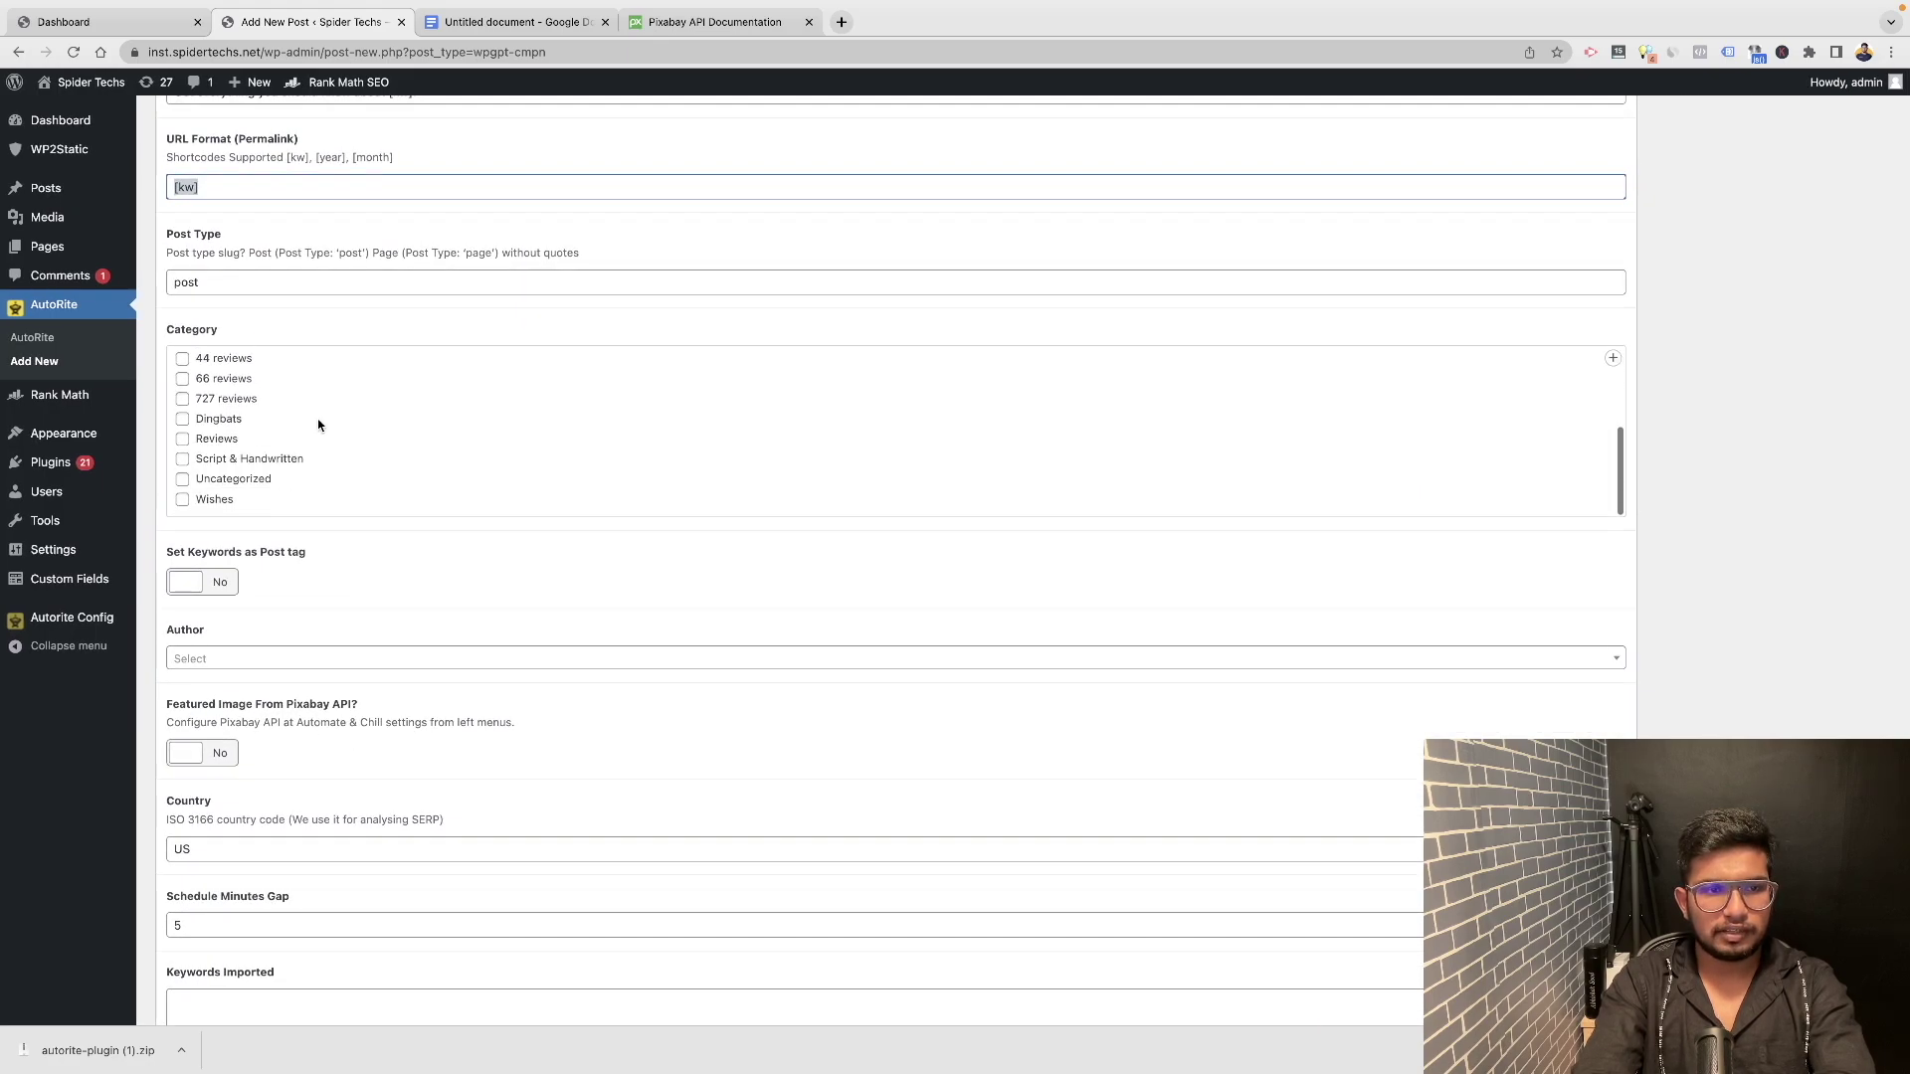
Tick the Reviews category, leaving keywords-as-tags switched off.
{"action": "left_click", "coordinate": [217, 442]}
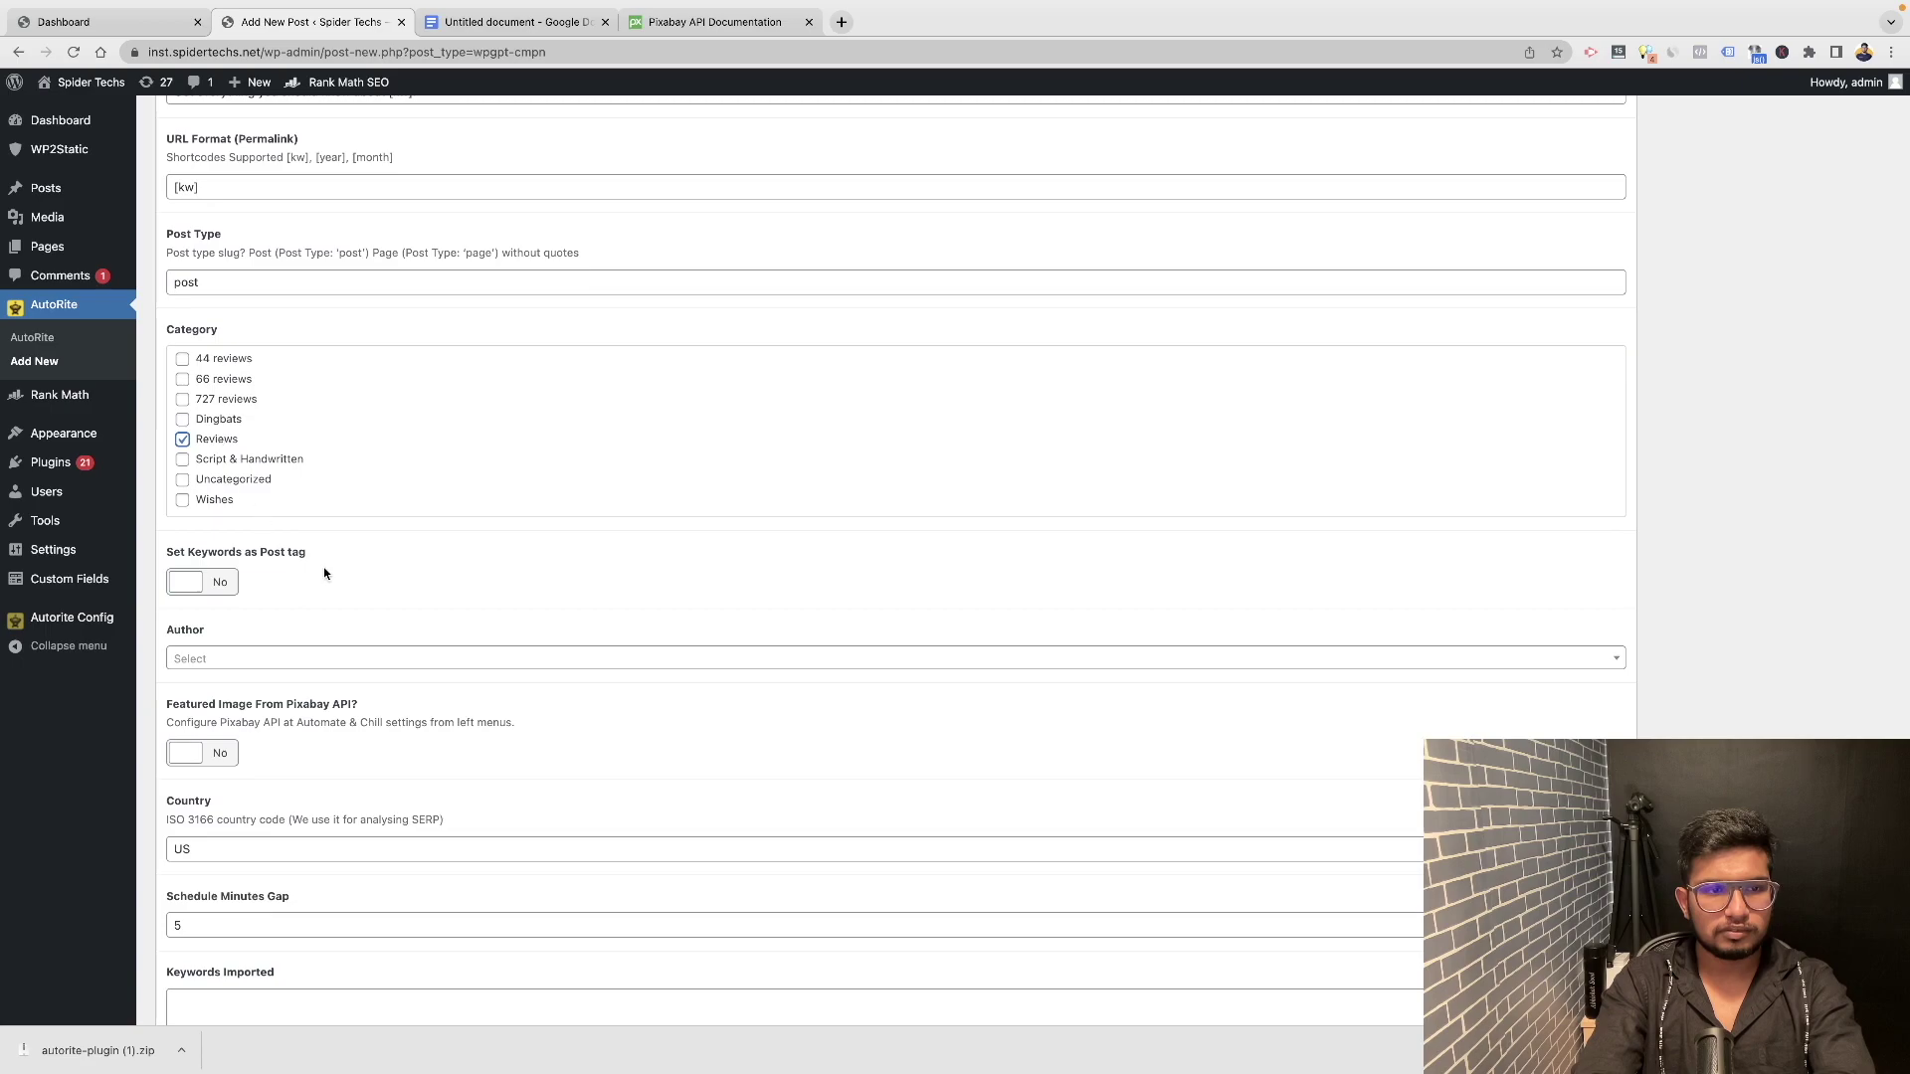
{"action": "scroll", "coordinate": [319, 567], "scroll_direction": "down", "scroll_amount": 1}
{"action": "scroll", "coordinate": [286, 546], "scroll_direction": "down", "scroll_amount": 1}
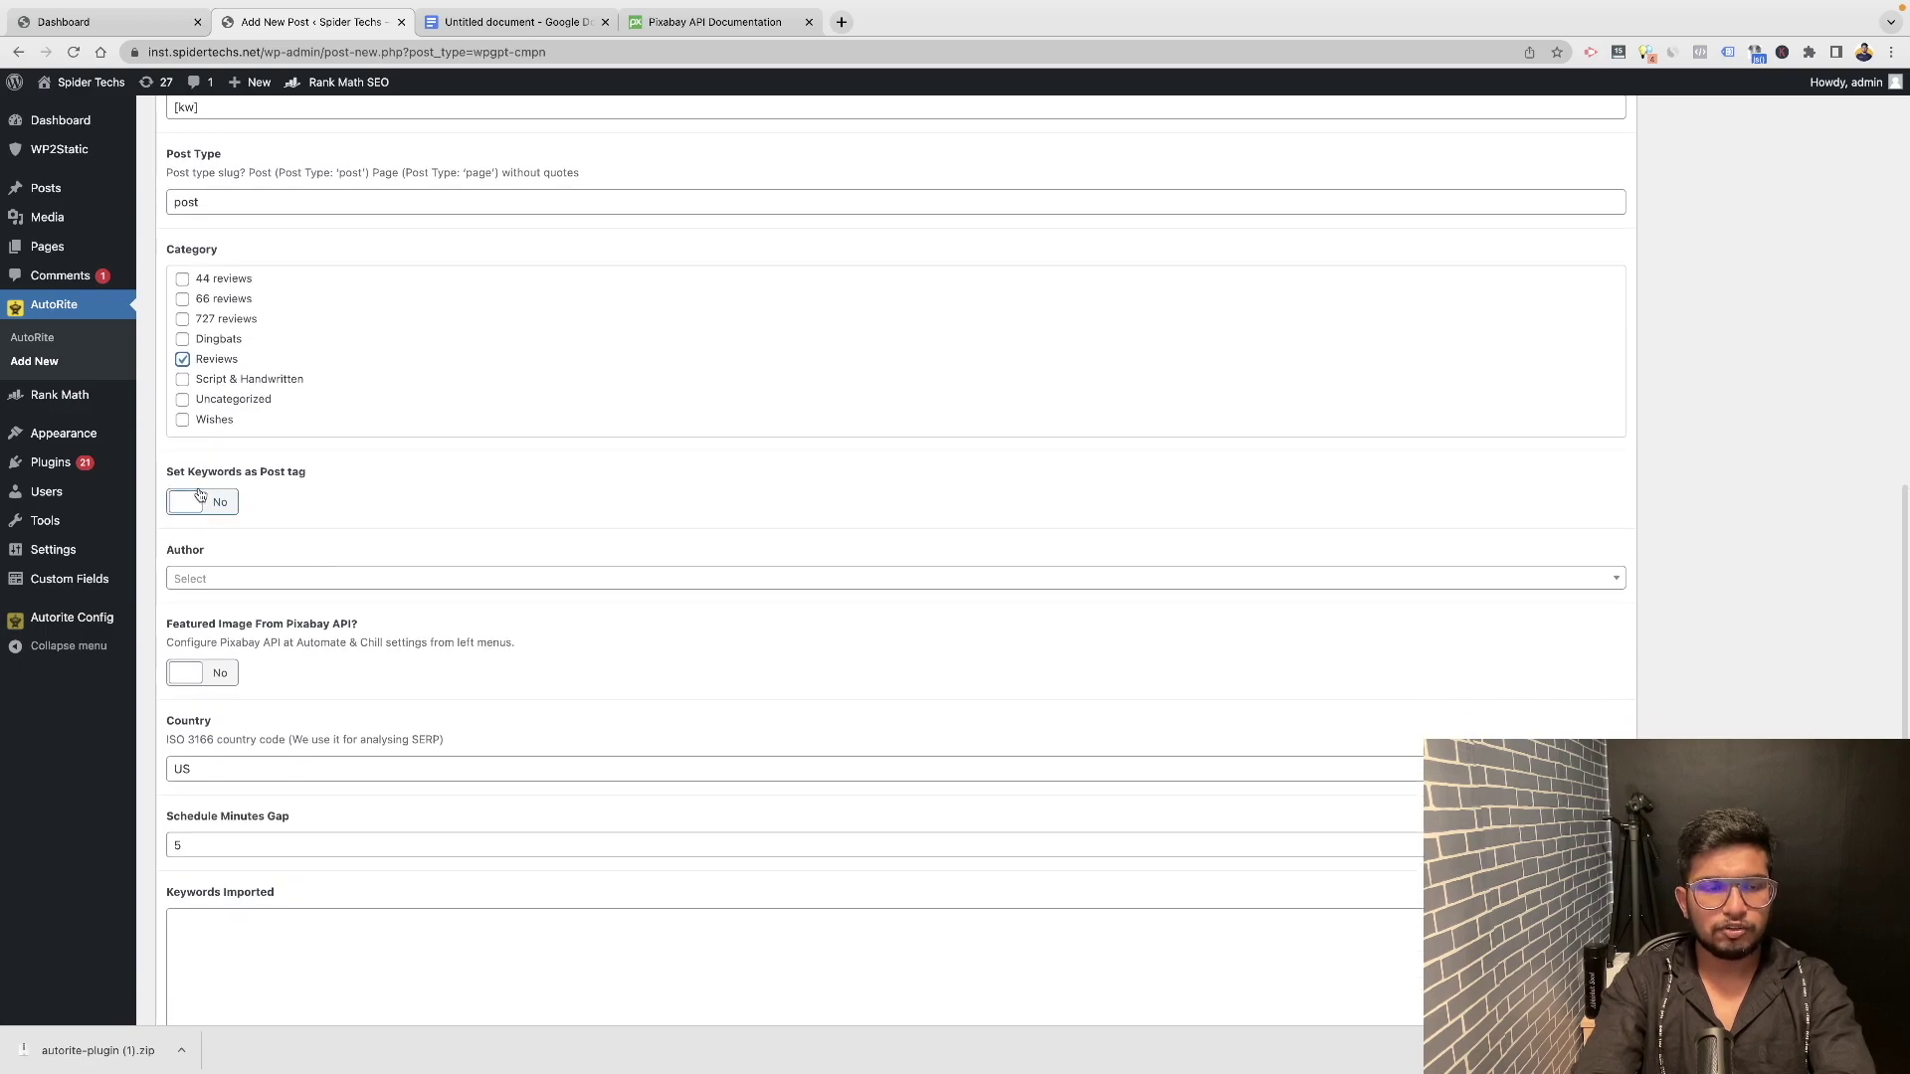
{"action": "scroll", "coordinate": [213, 518], "scroll_direction": "up", "scroll_amount": 5, "text": "ctrl"}
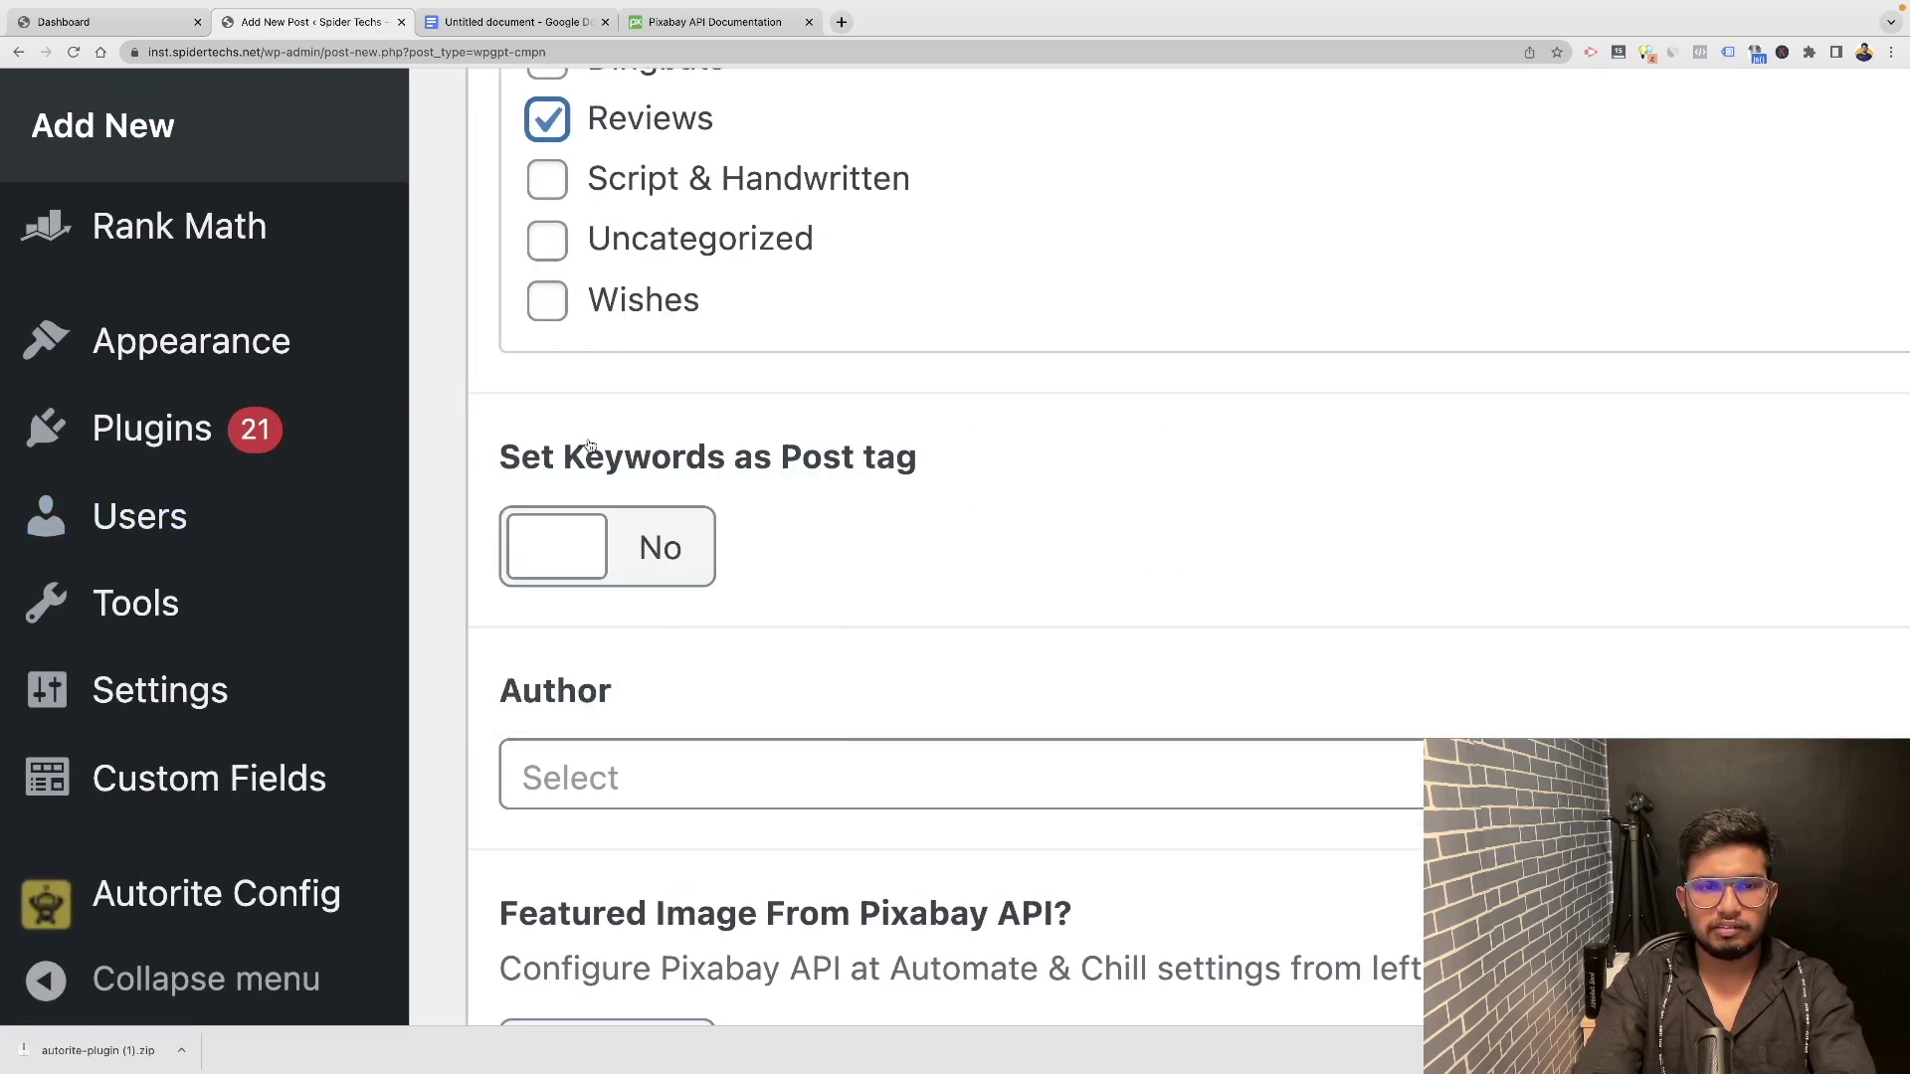
{"action": "left_click", "coordinate": [660, 543]}
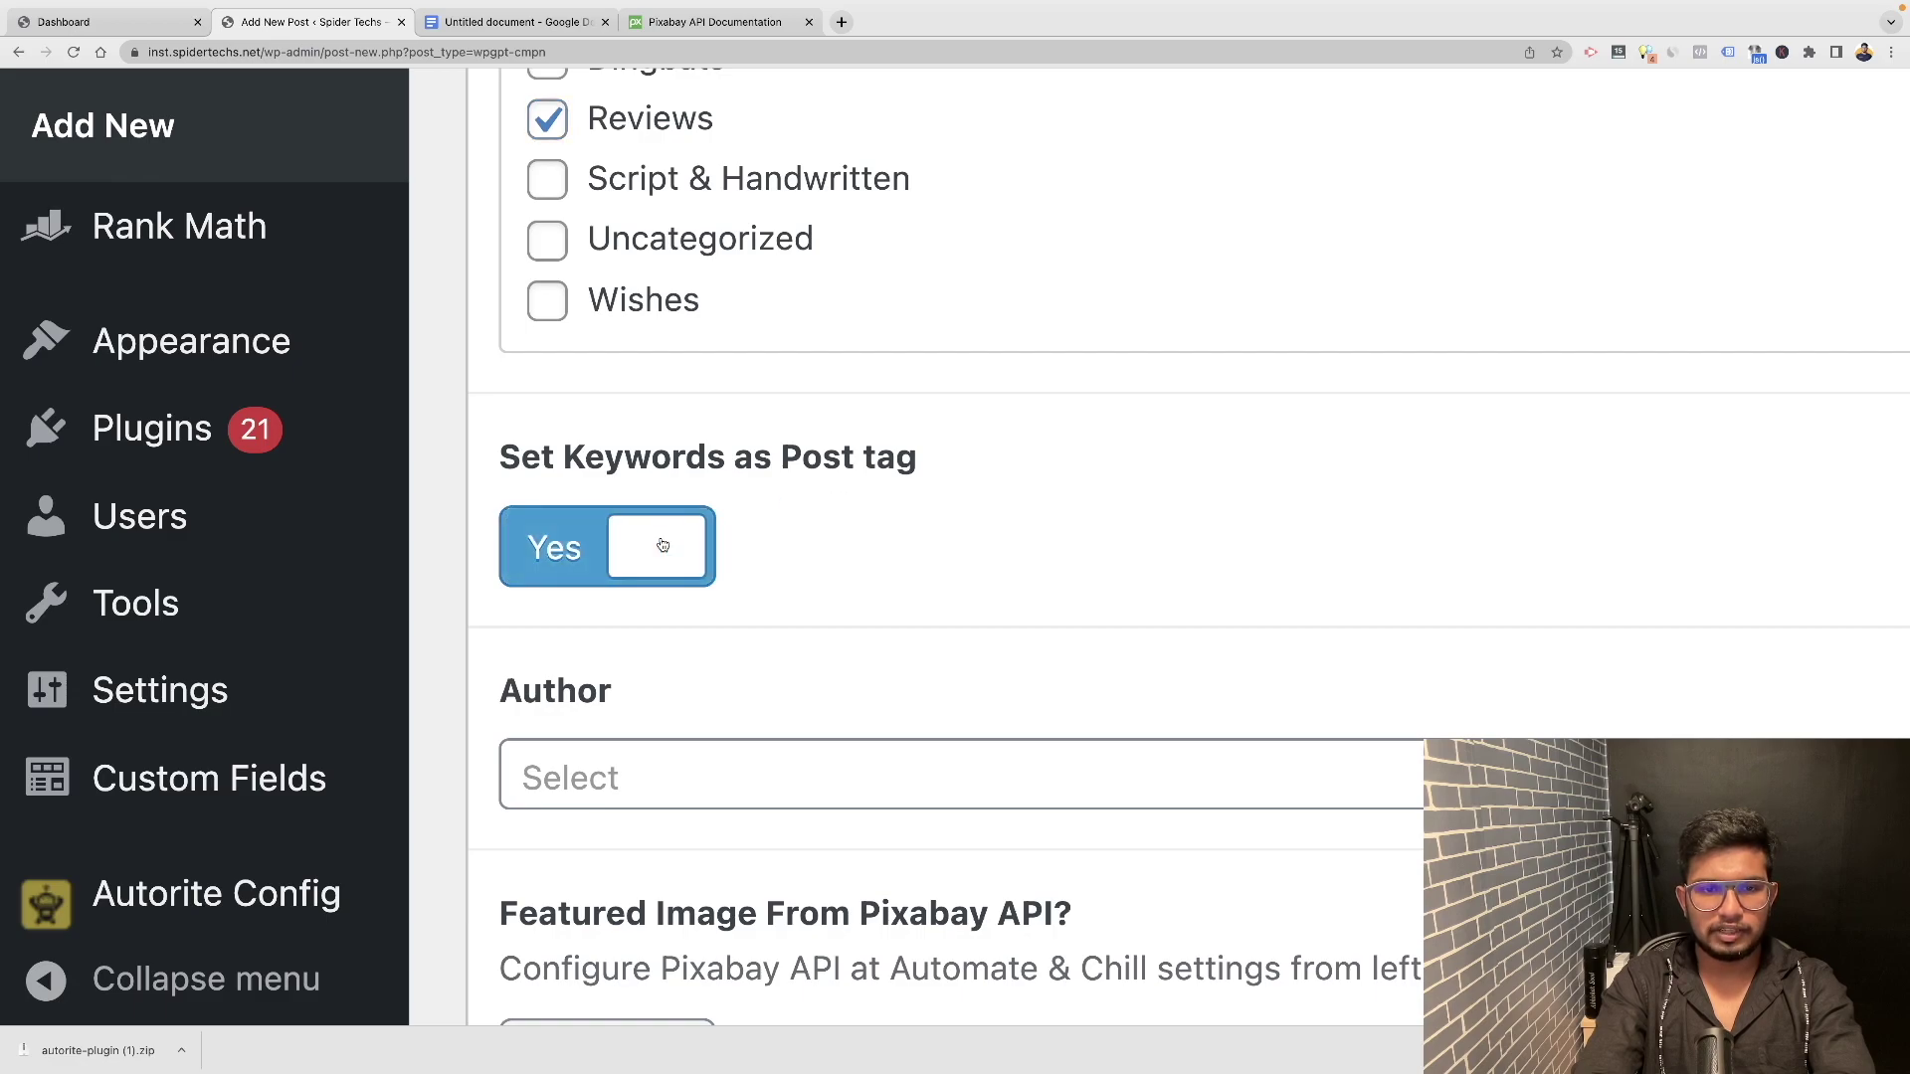
{"action": "left_click", "coordinate": [660, 543]}
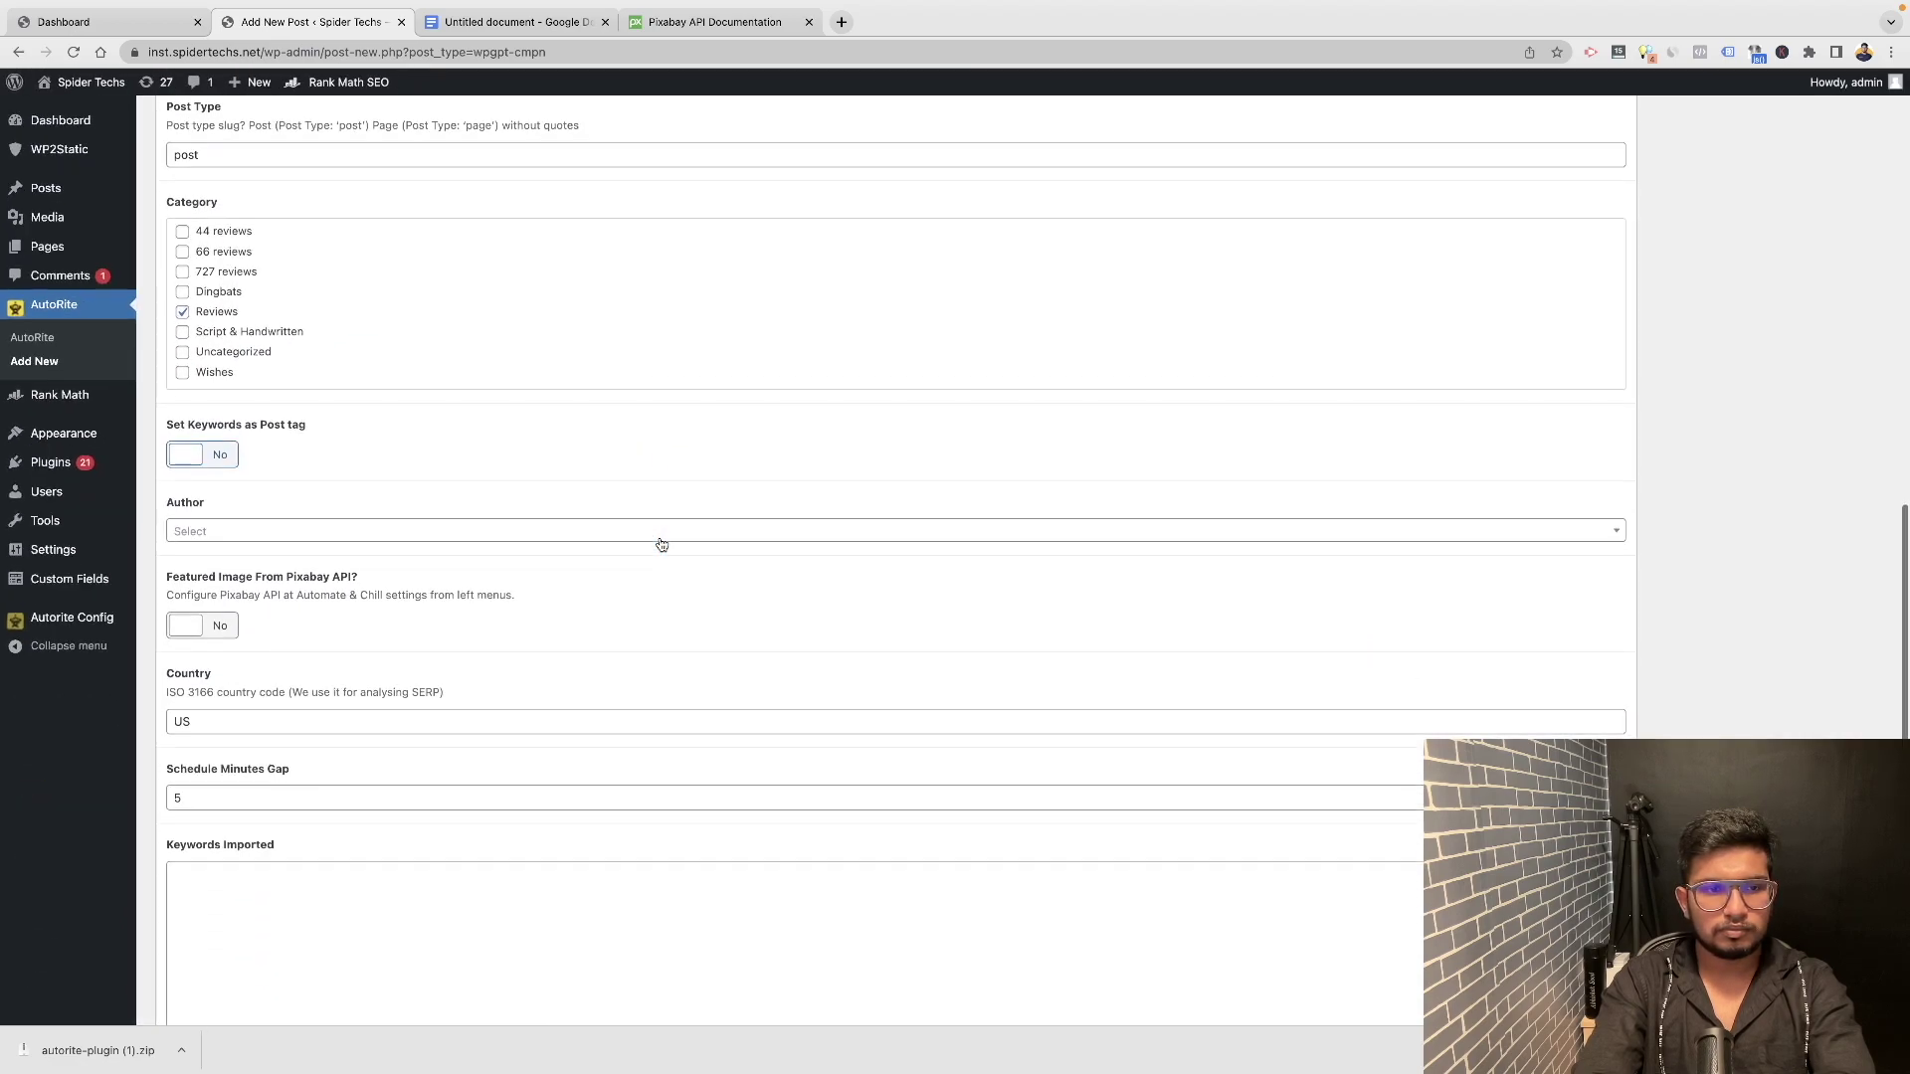
Make admin the post author and turn on Pixabay featured images.
{"action": "left_click", "coordinate": [541, 497]}
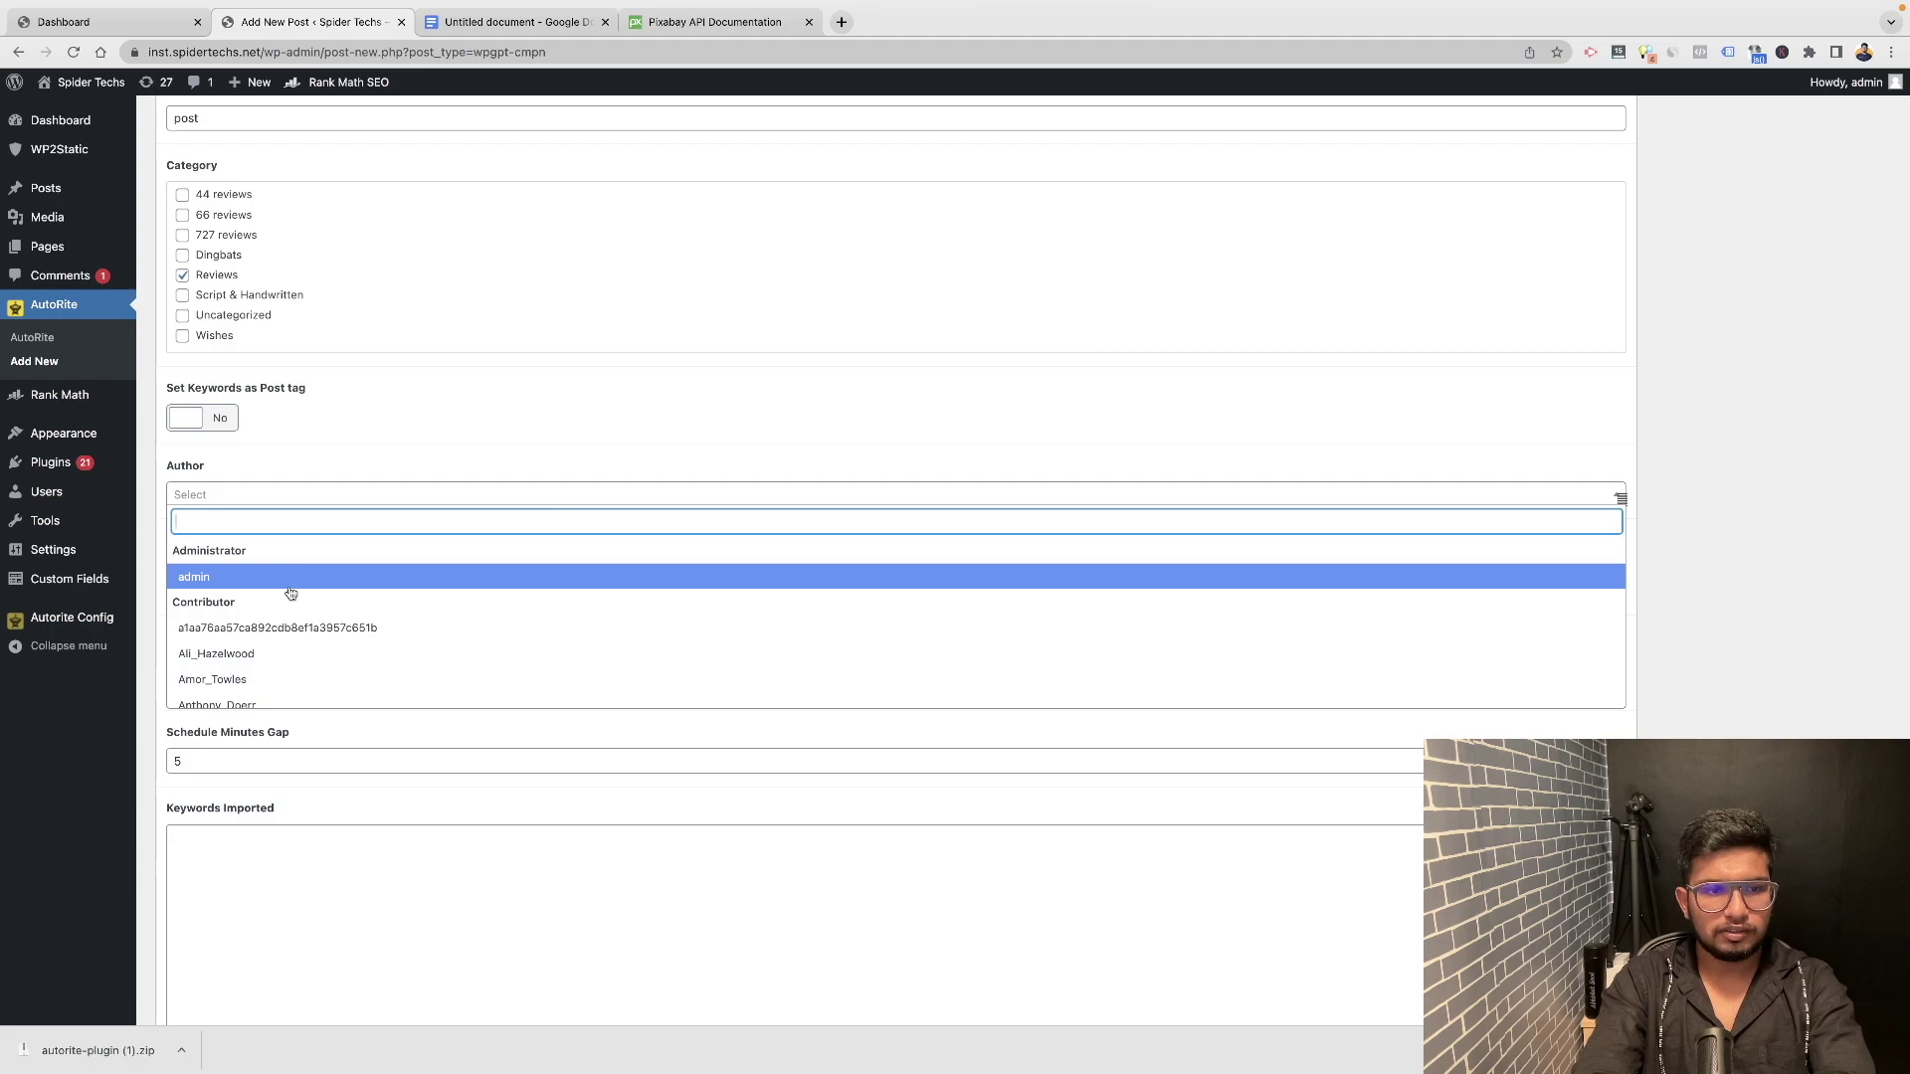
{"action": "left_click", "coordinate": [293, 579]}
{"action": "scroll", "coordinate": [225, 523], "scroll_direction": "down", "scroll_amount": 1}
{"action": "left_click", "coordinate": [223, 514]}
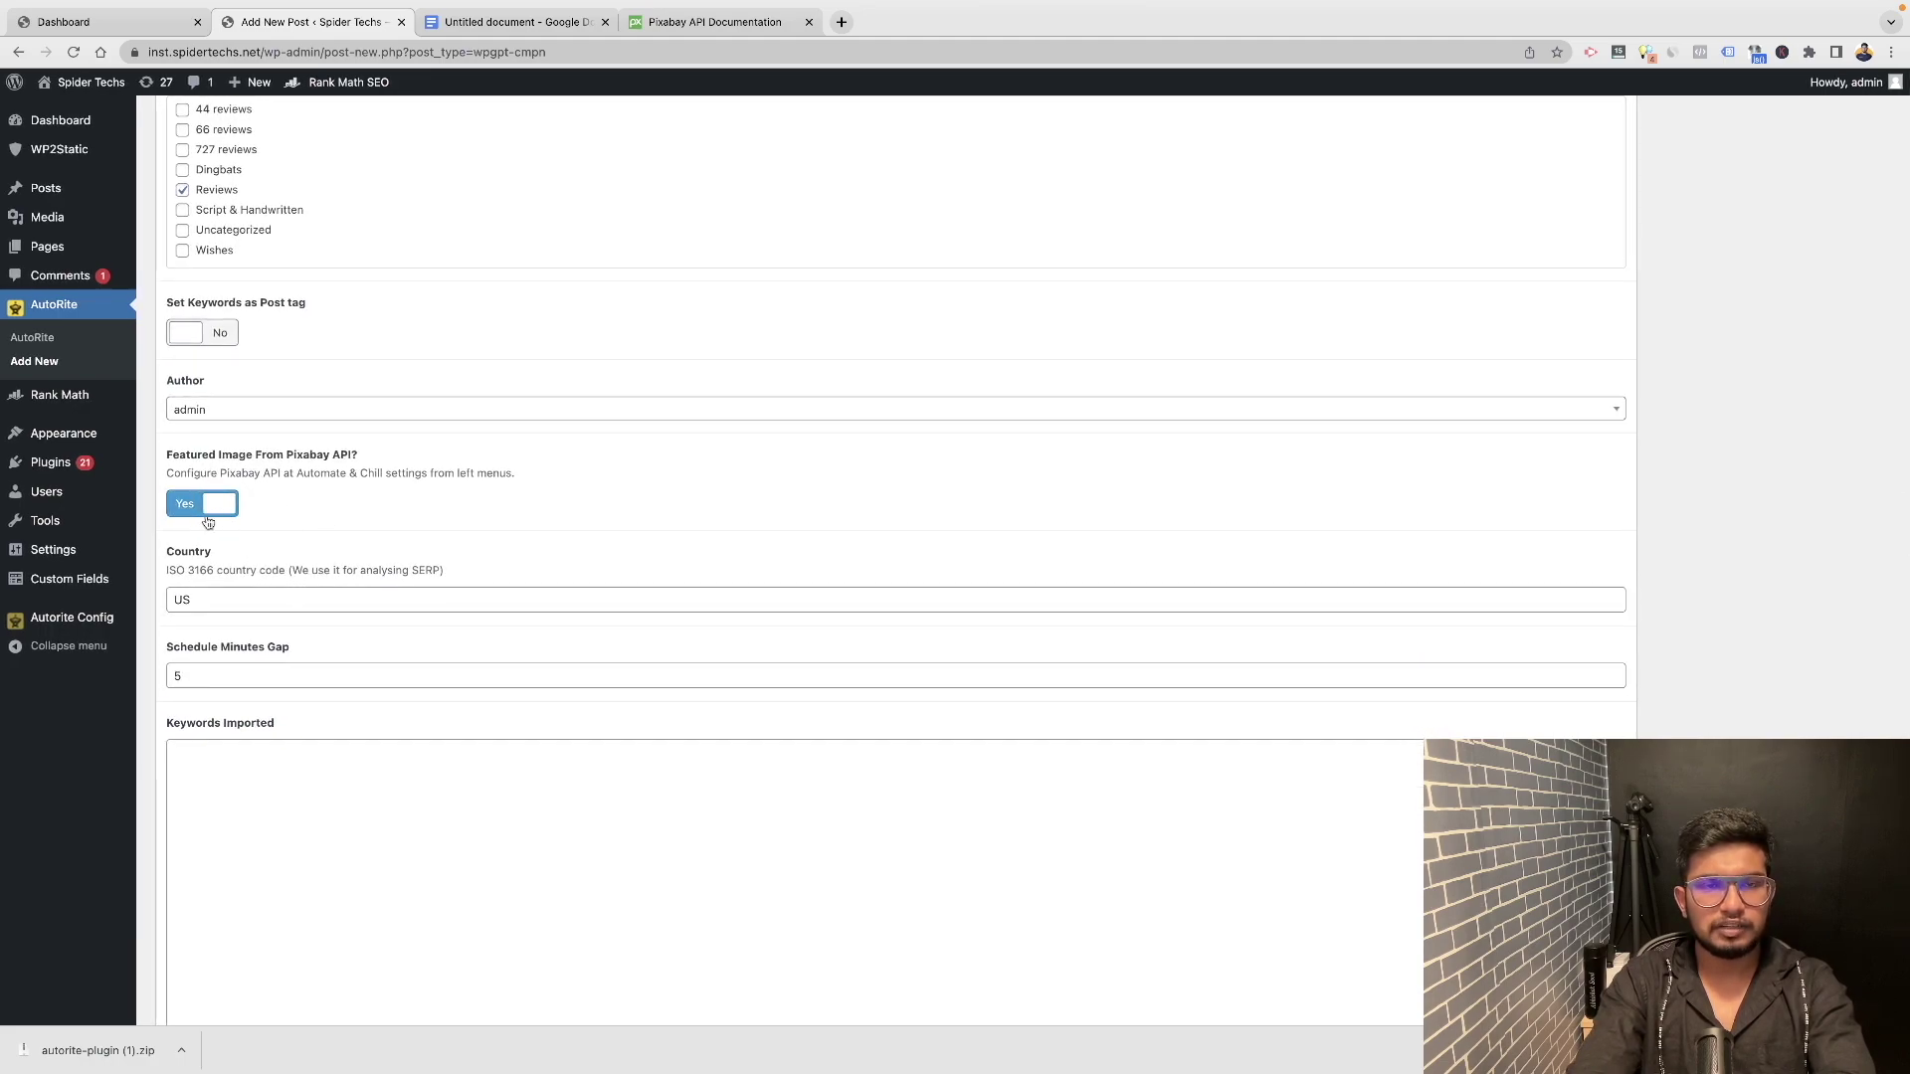
{"action": "scroll", "coordinate": [208, 522], "scroll_direction": "down", "scroll_amount": 1}
Set the country code to US.
{"action": "left_click", "coordinate": [213, 540]}
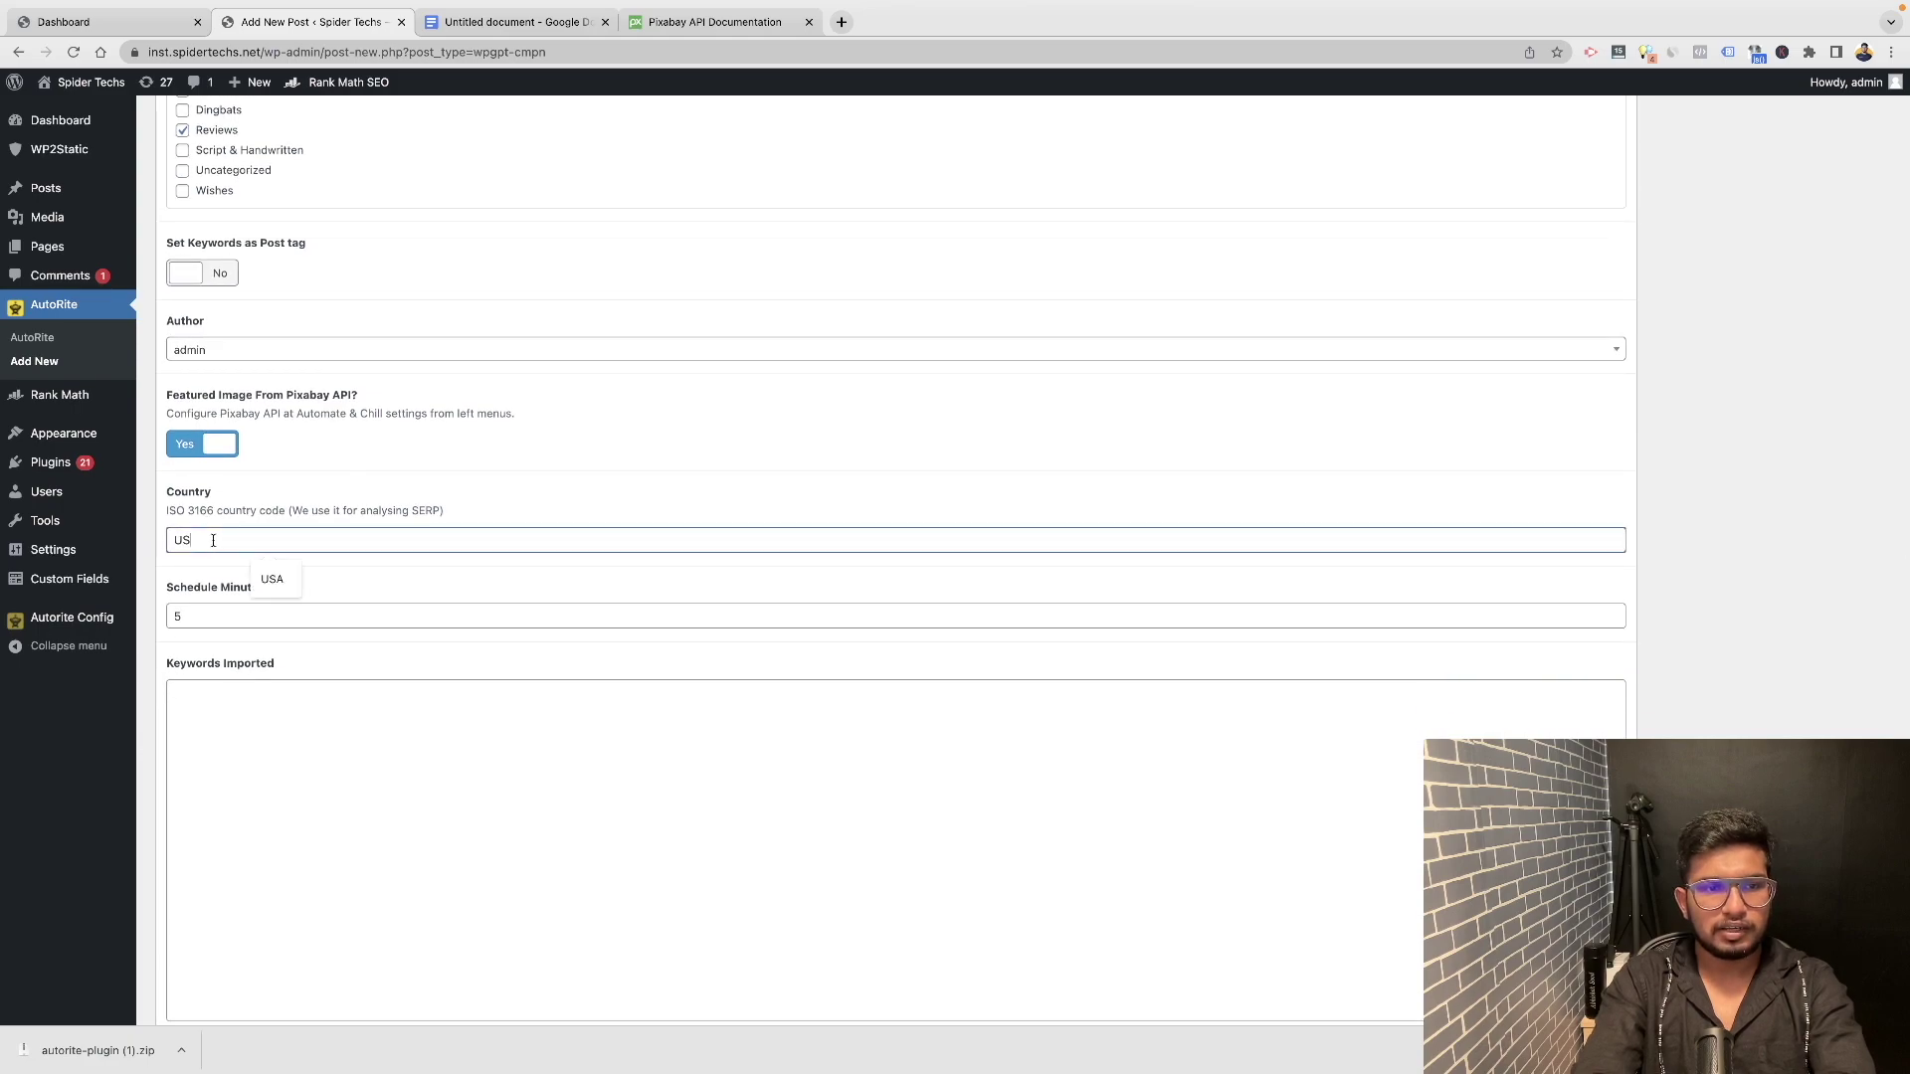
{"action": "left_click", "coordinate": [353, 505]}
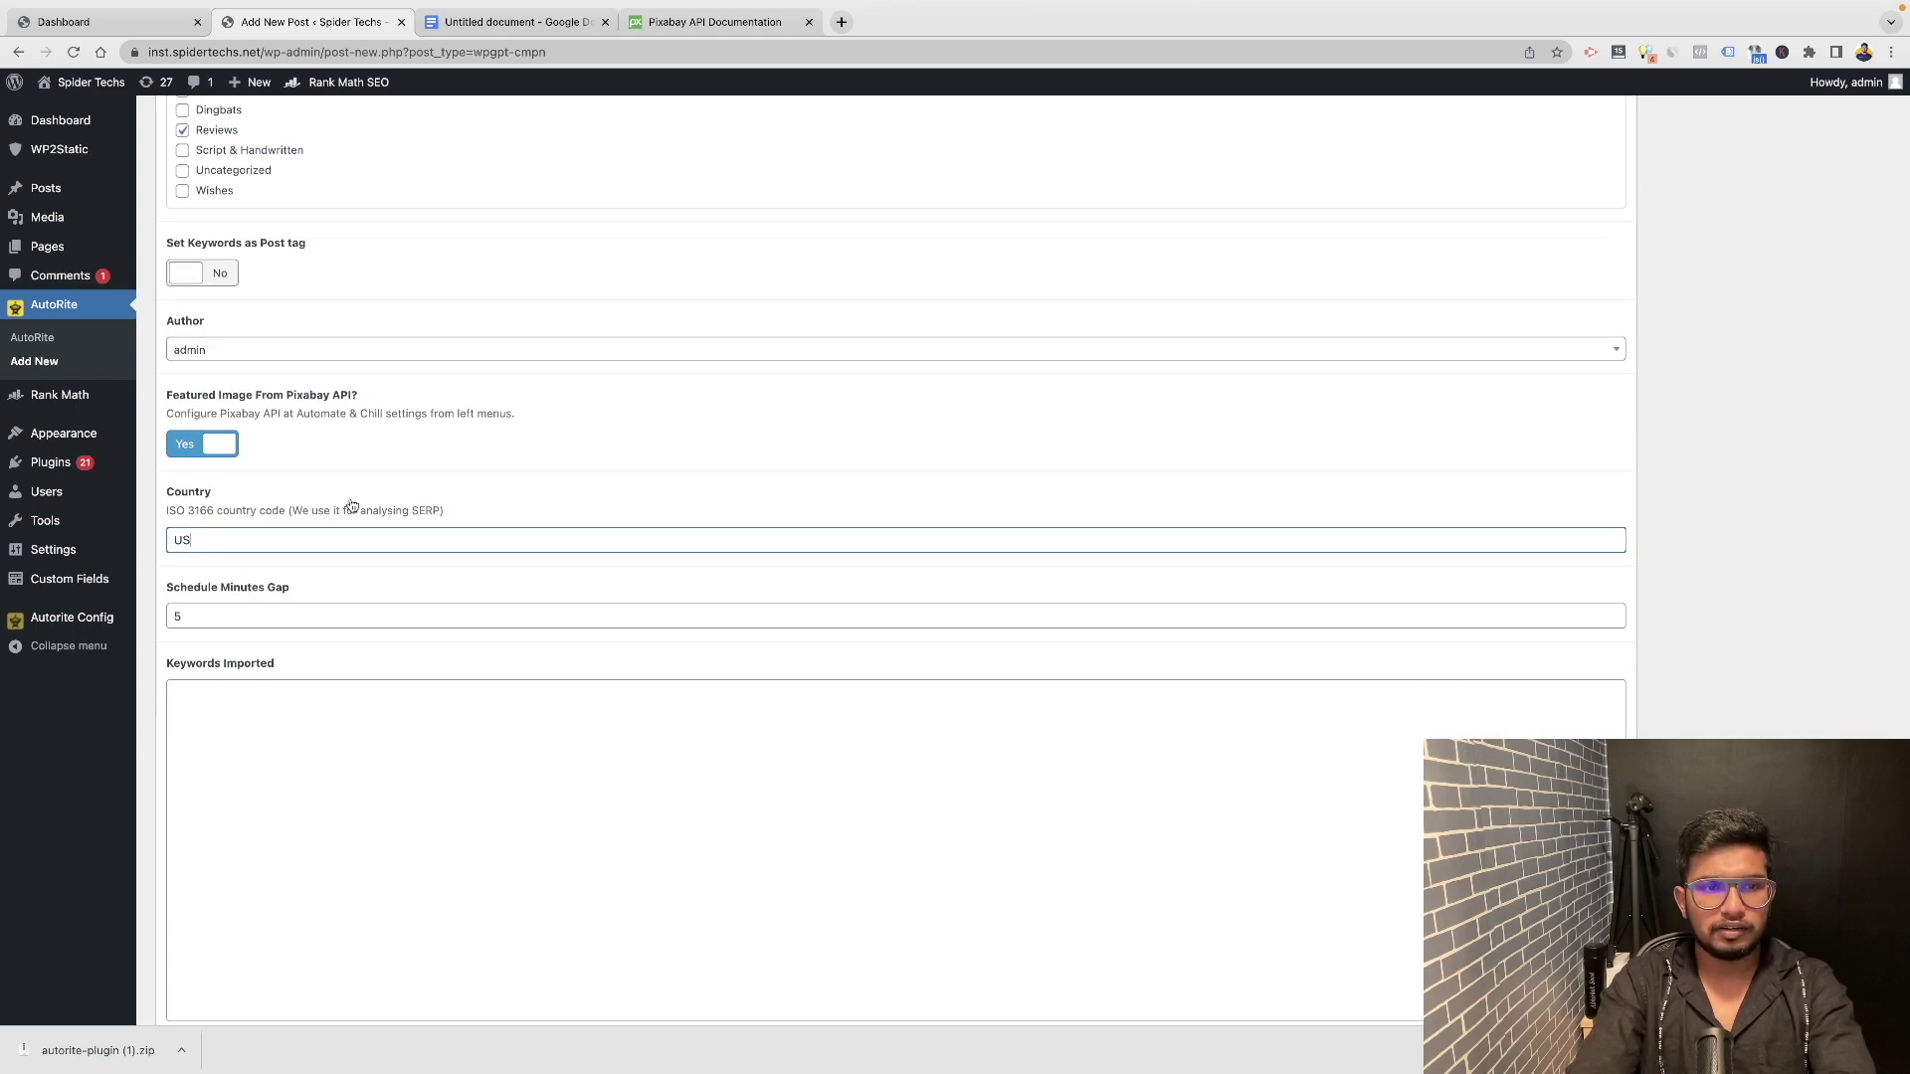
{"action": "key", "text": "super+a"}
{"action": "key", "text": "BackSpace"}
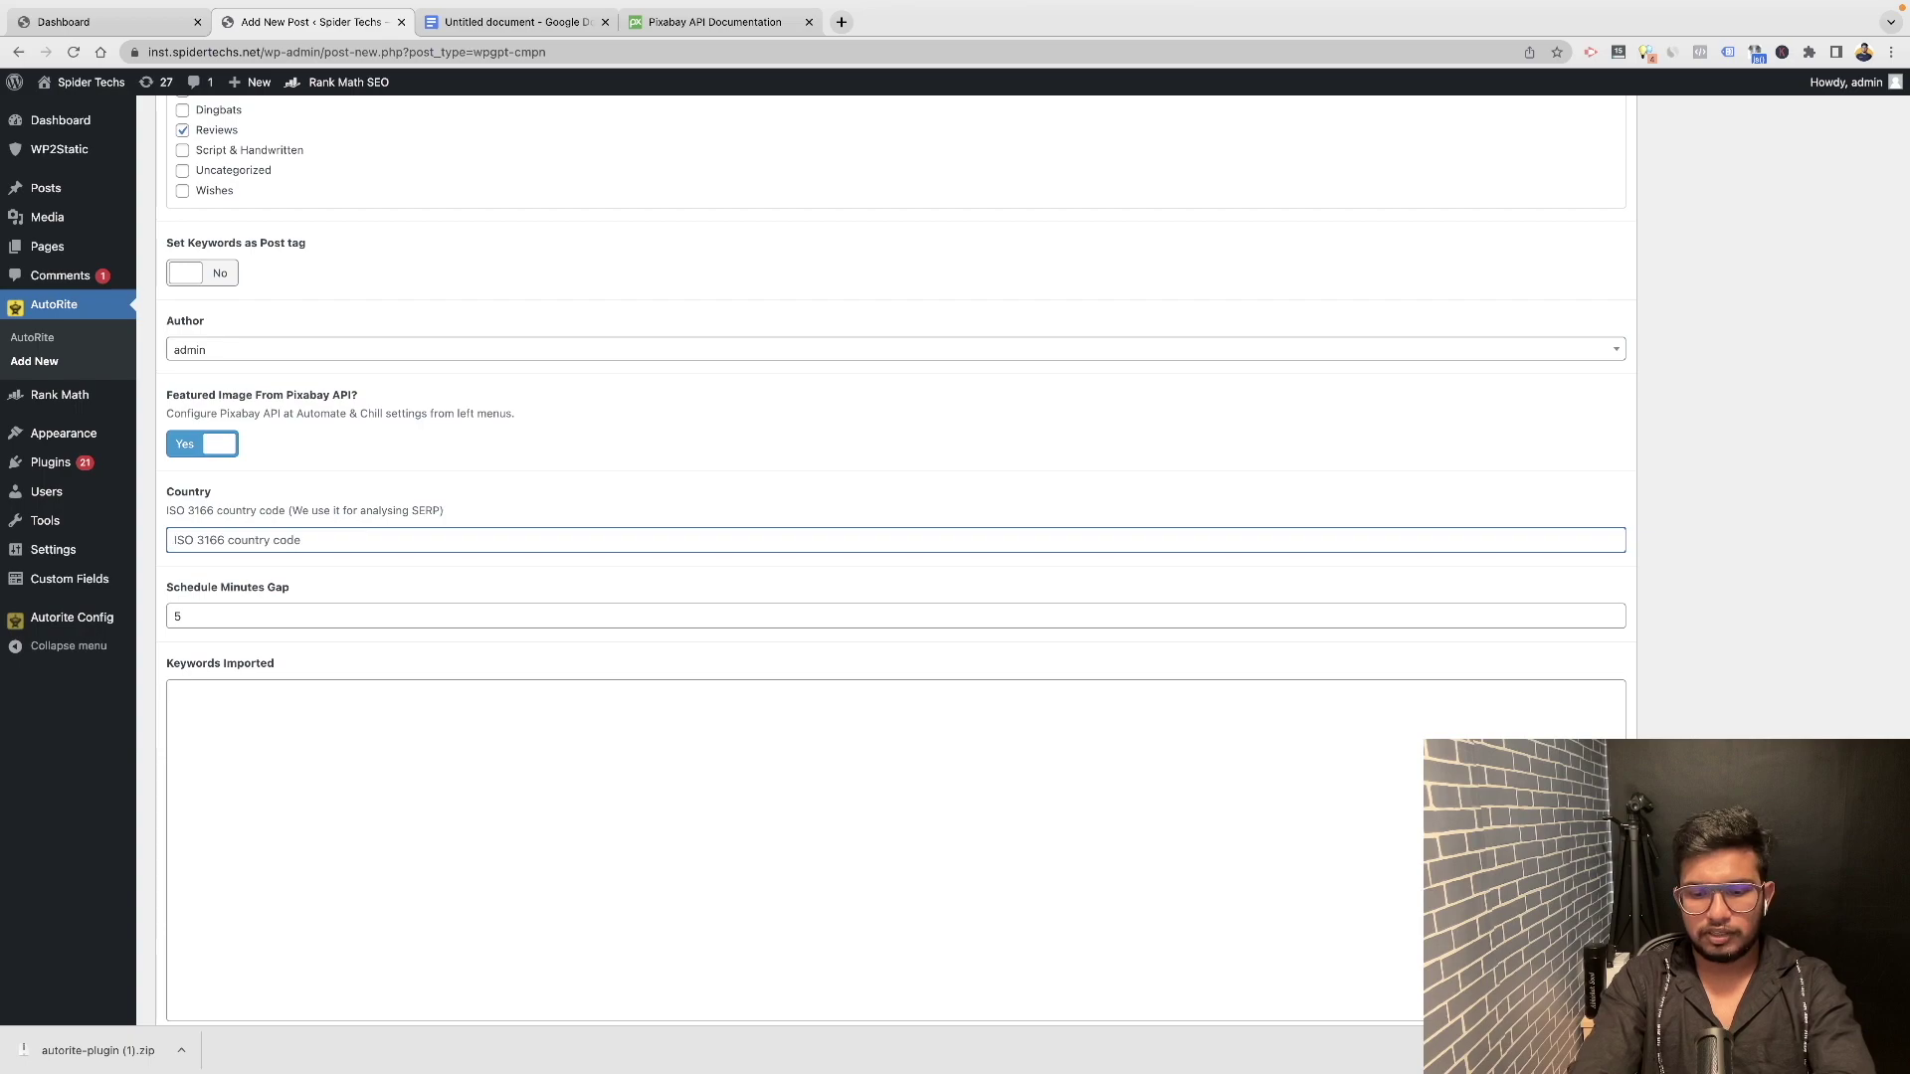
{"action": "type", "text": "US"}
{"action": "left_click", "coordinate": [428, 428]}
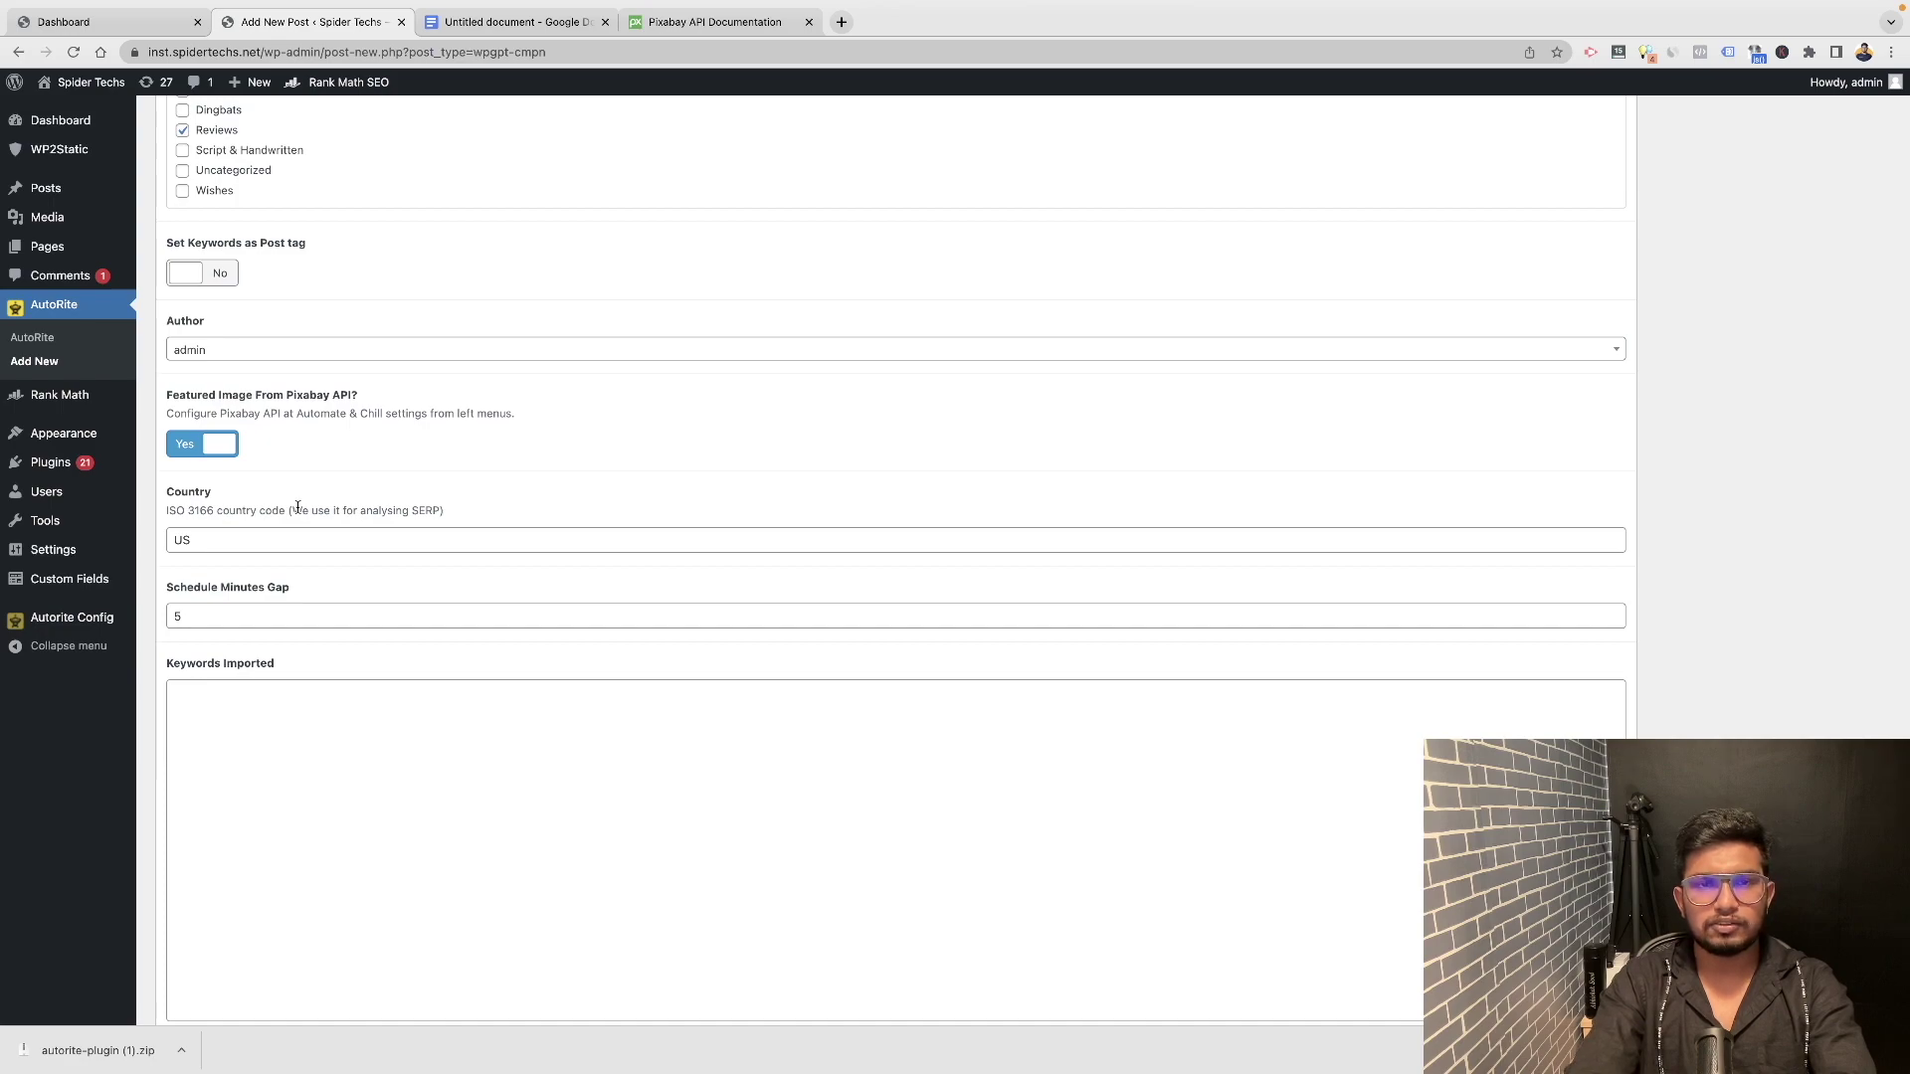
Keep the schedule minutes gap at 5 and return to the top of the form.
{"action": "scroll", "coordinate": [298, 508], "scroll_direction": "down", "scroll_amount": 1}
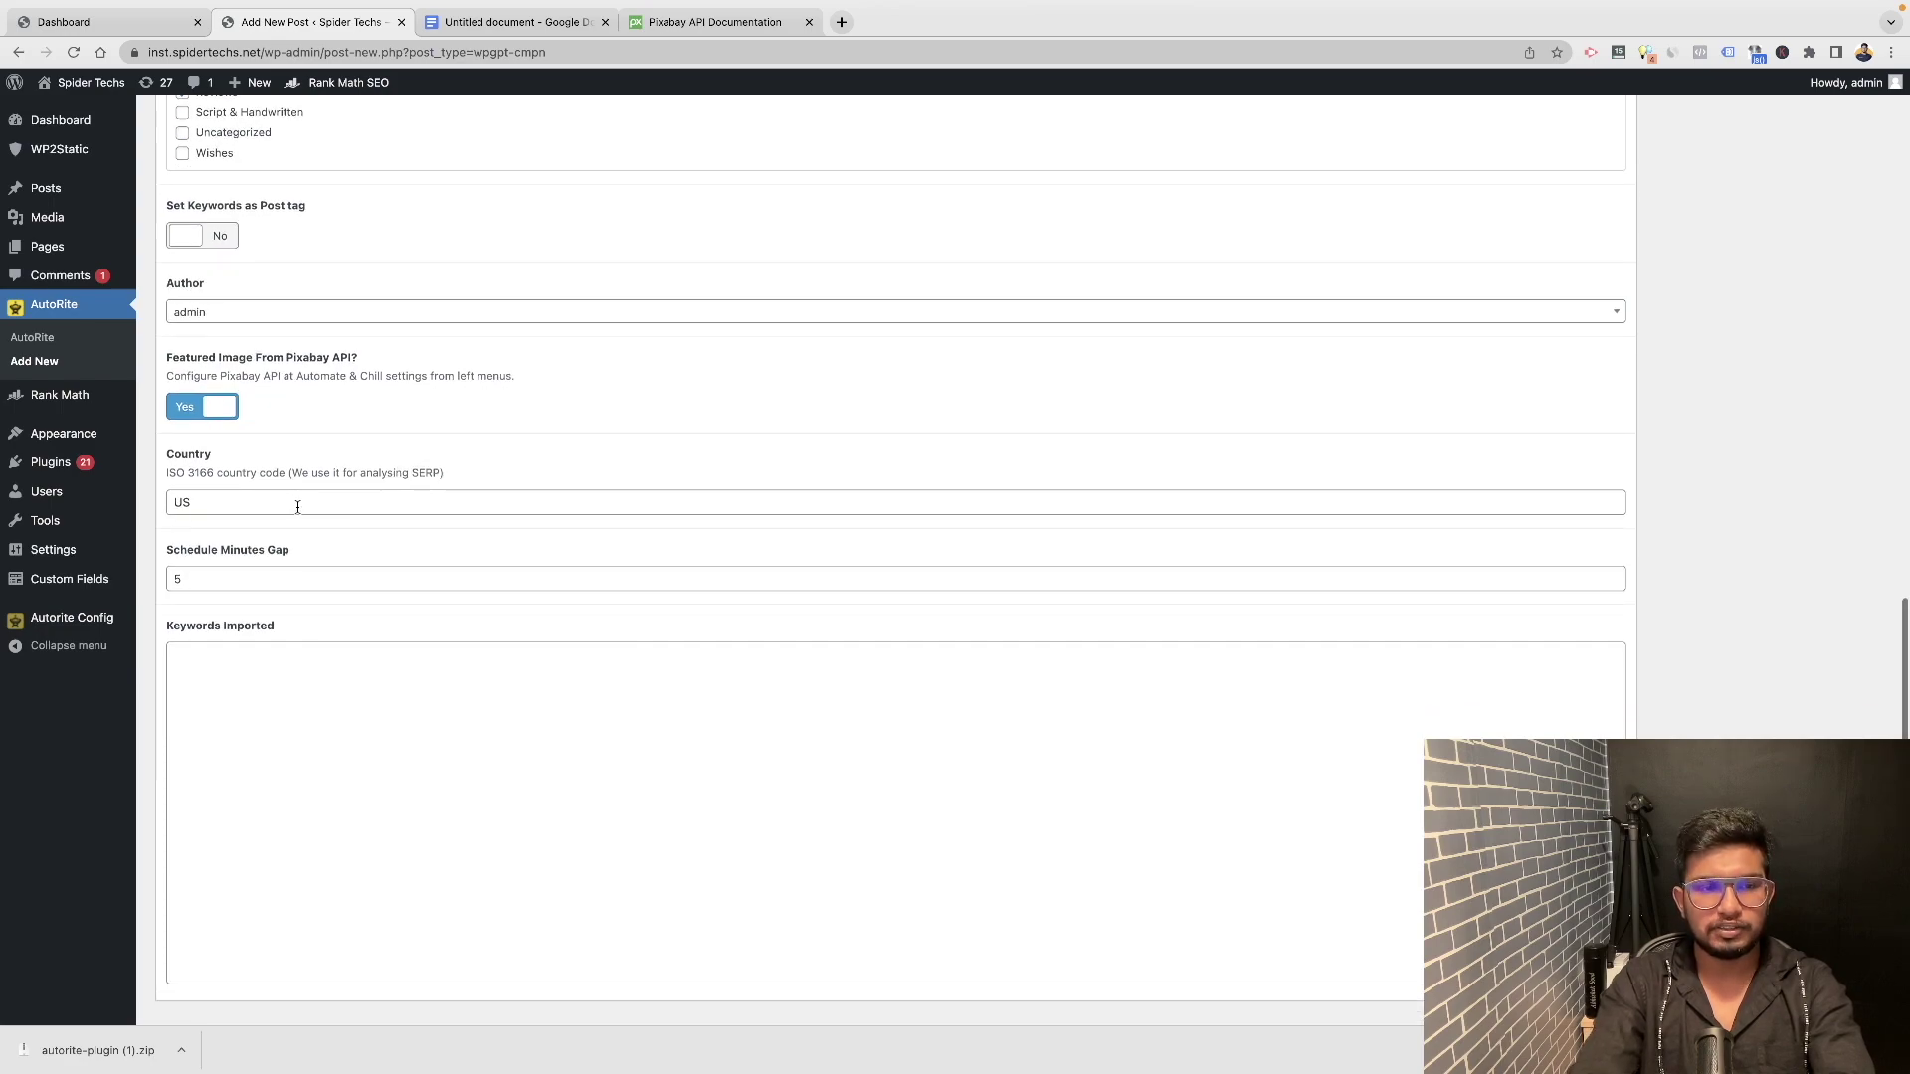
{"action": "scroll", "coordinate": [301, 506], "scroll_direction": "down", "scroll_amount": 1}
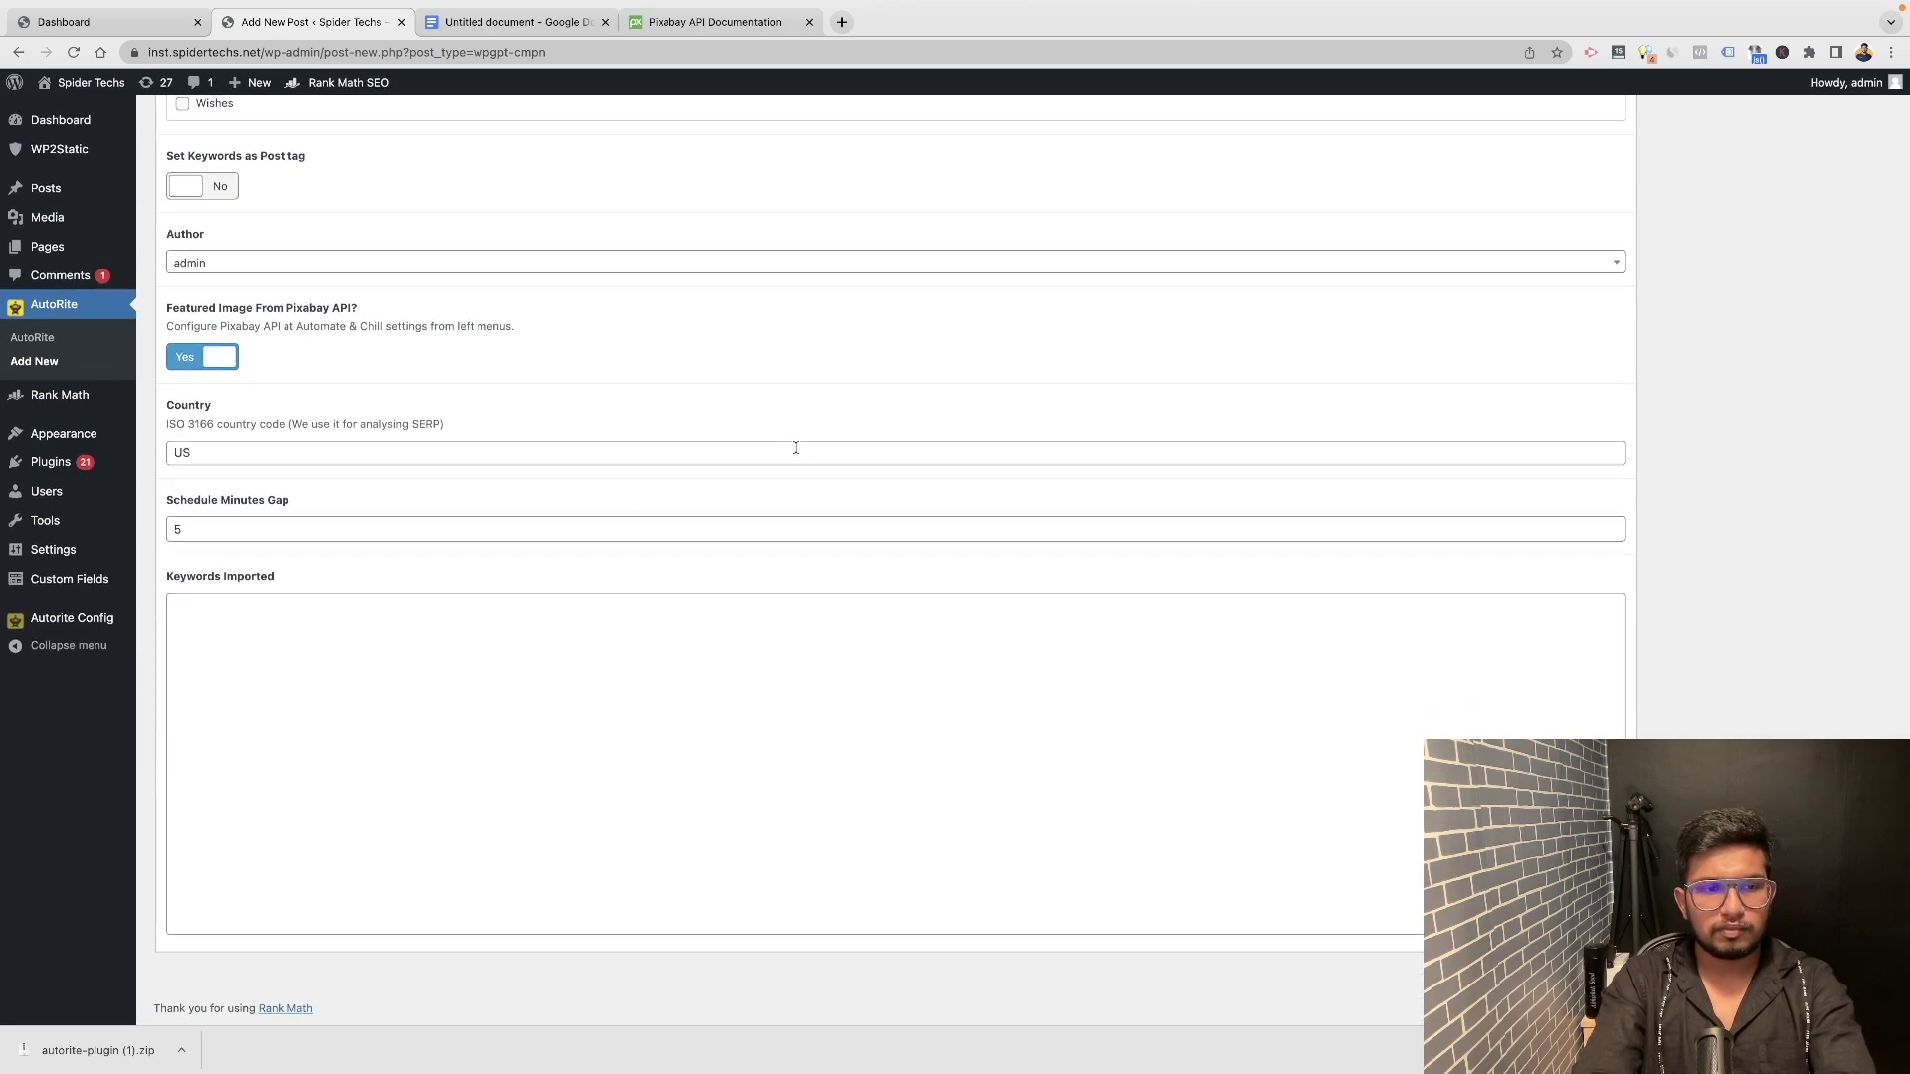
{"action": "left_click", "coordinate": [207, 533]}
{"action": "left_click", "coordinate": [229, 533]}
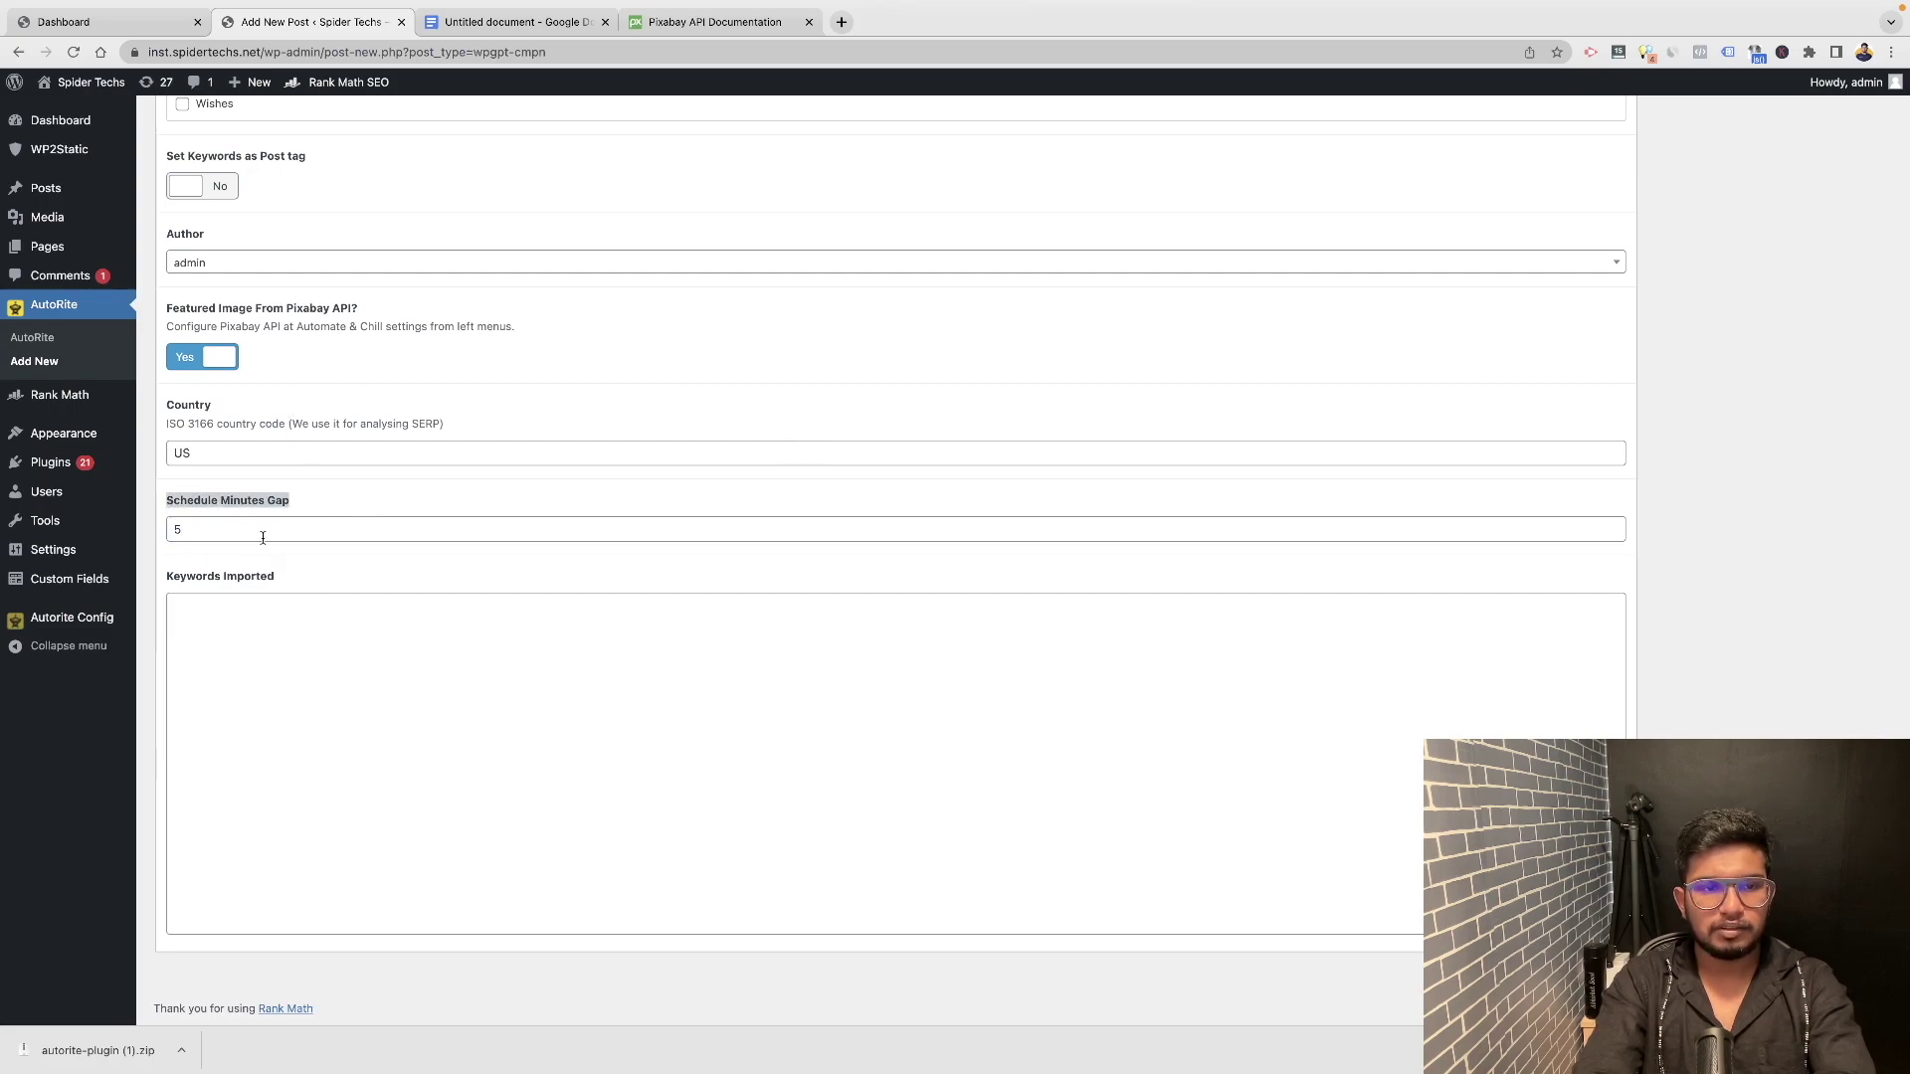
{"action": "left_click", "coordinate": [193, 566]}
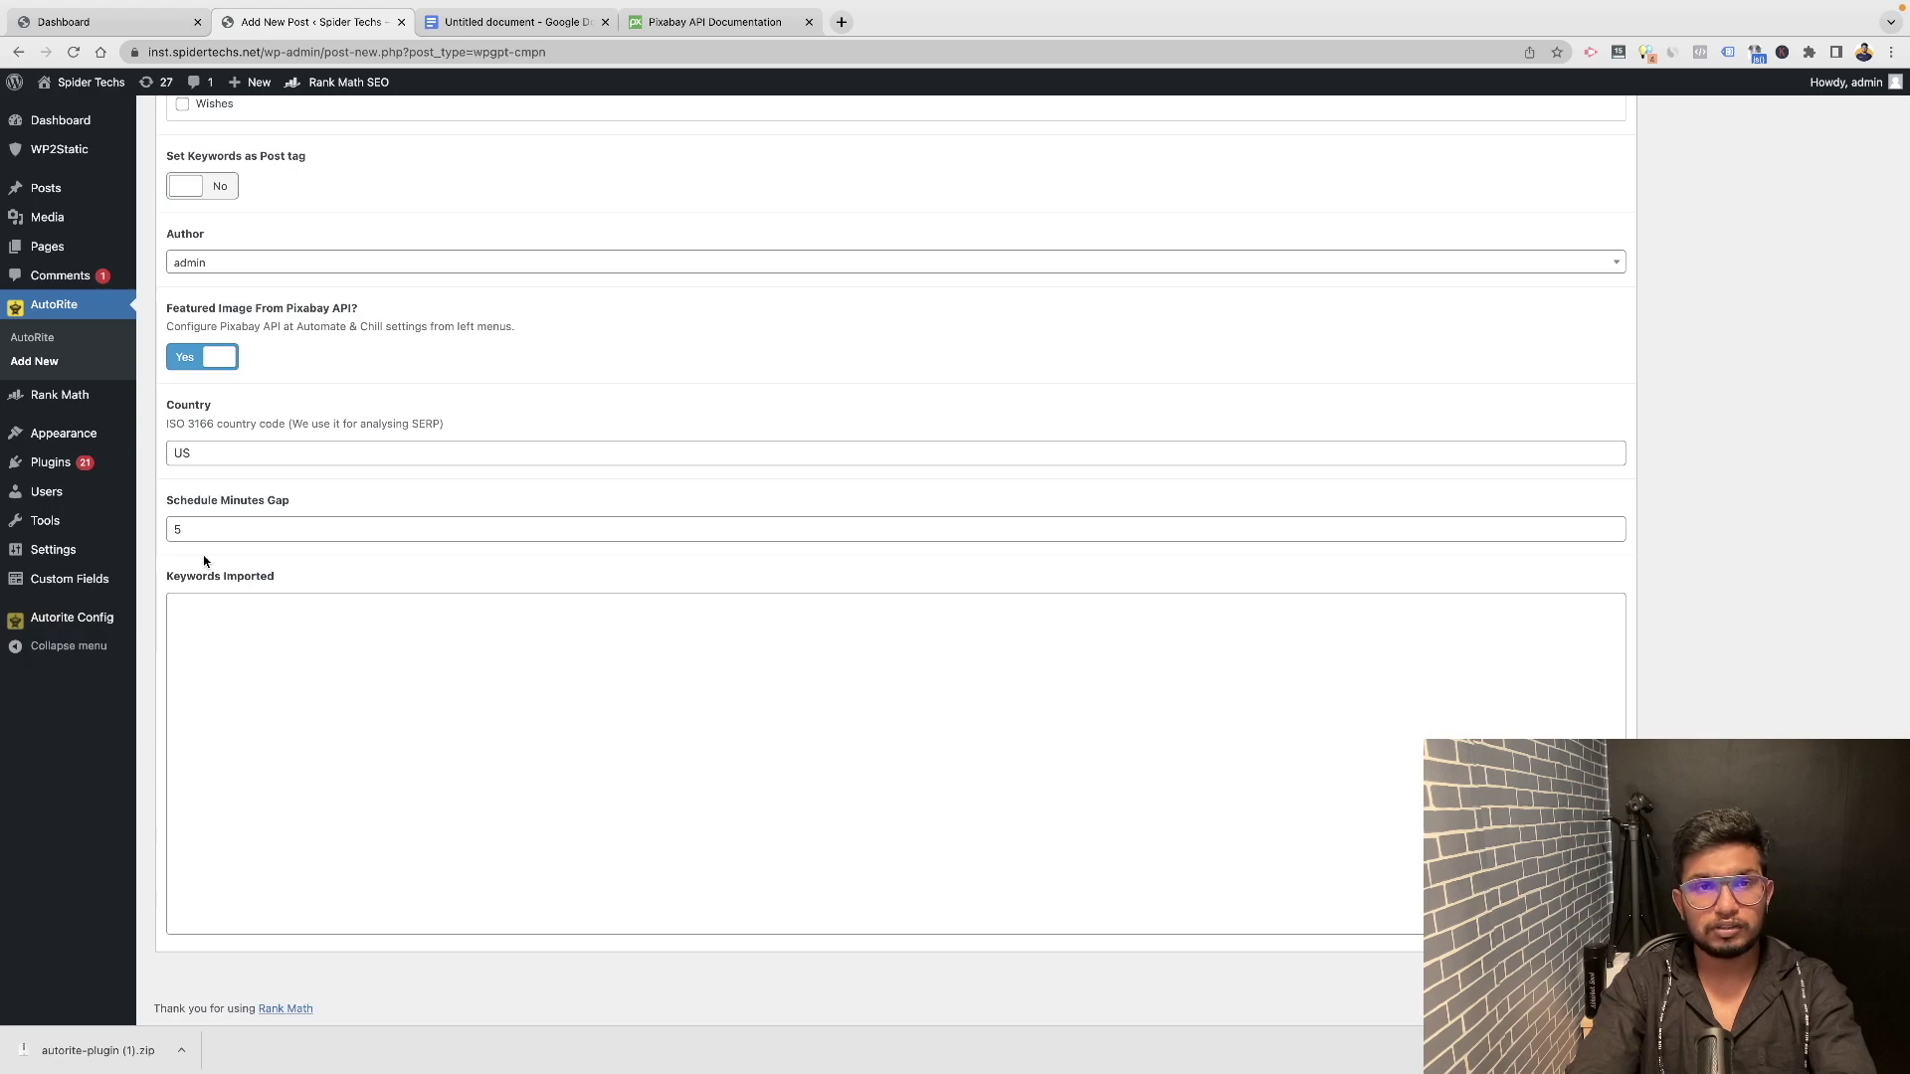
{"action": "scroll", "coordinate": [204, 562], "scroll_direction": "up", "scroll_amount": 1}
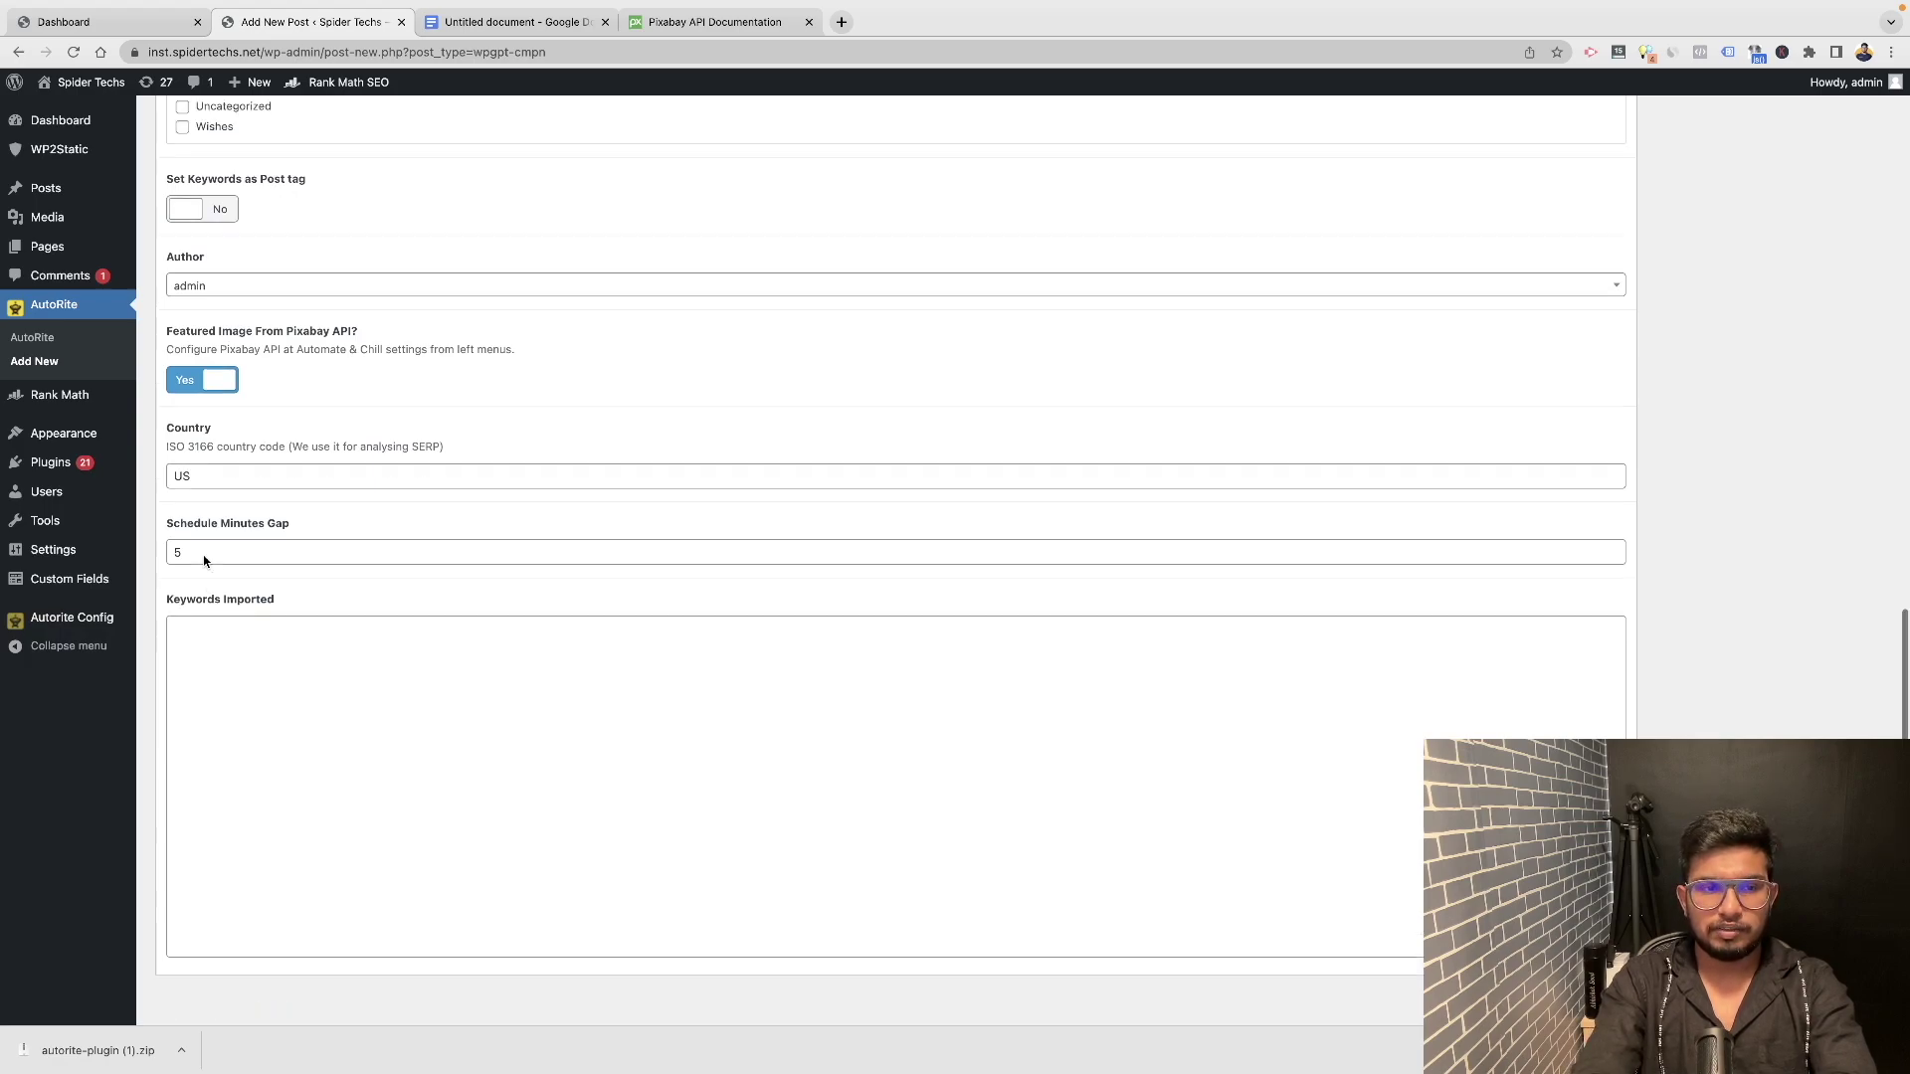
{"action": "scroll", "coordinate": [204, 563], "scroll_direction": "up", "scroll_amount": 15}
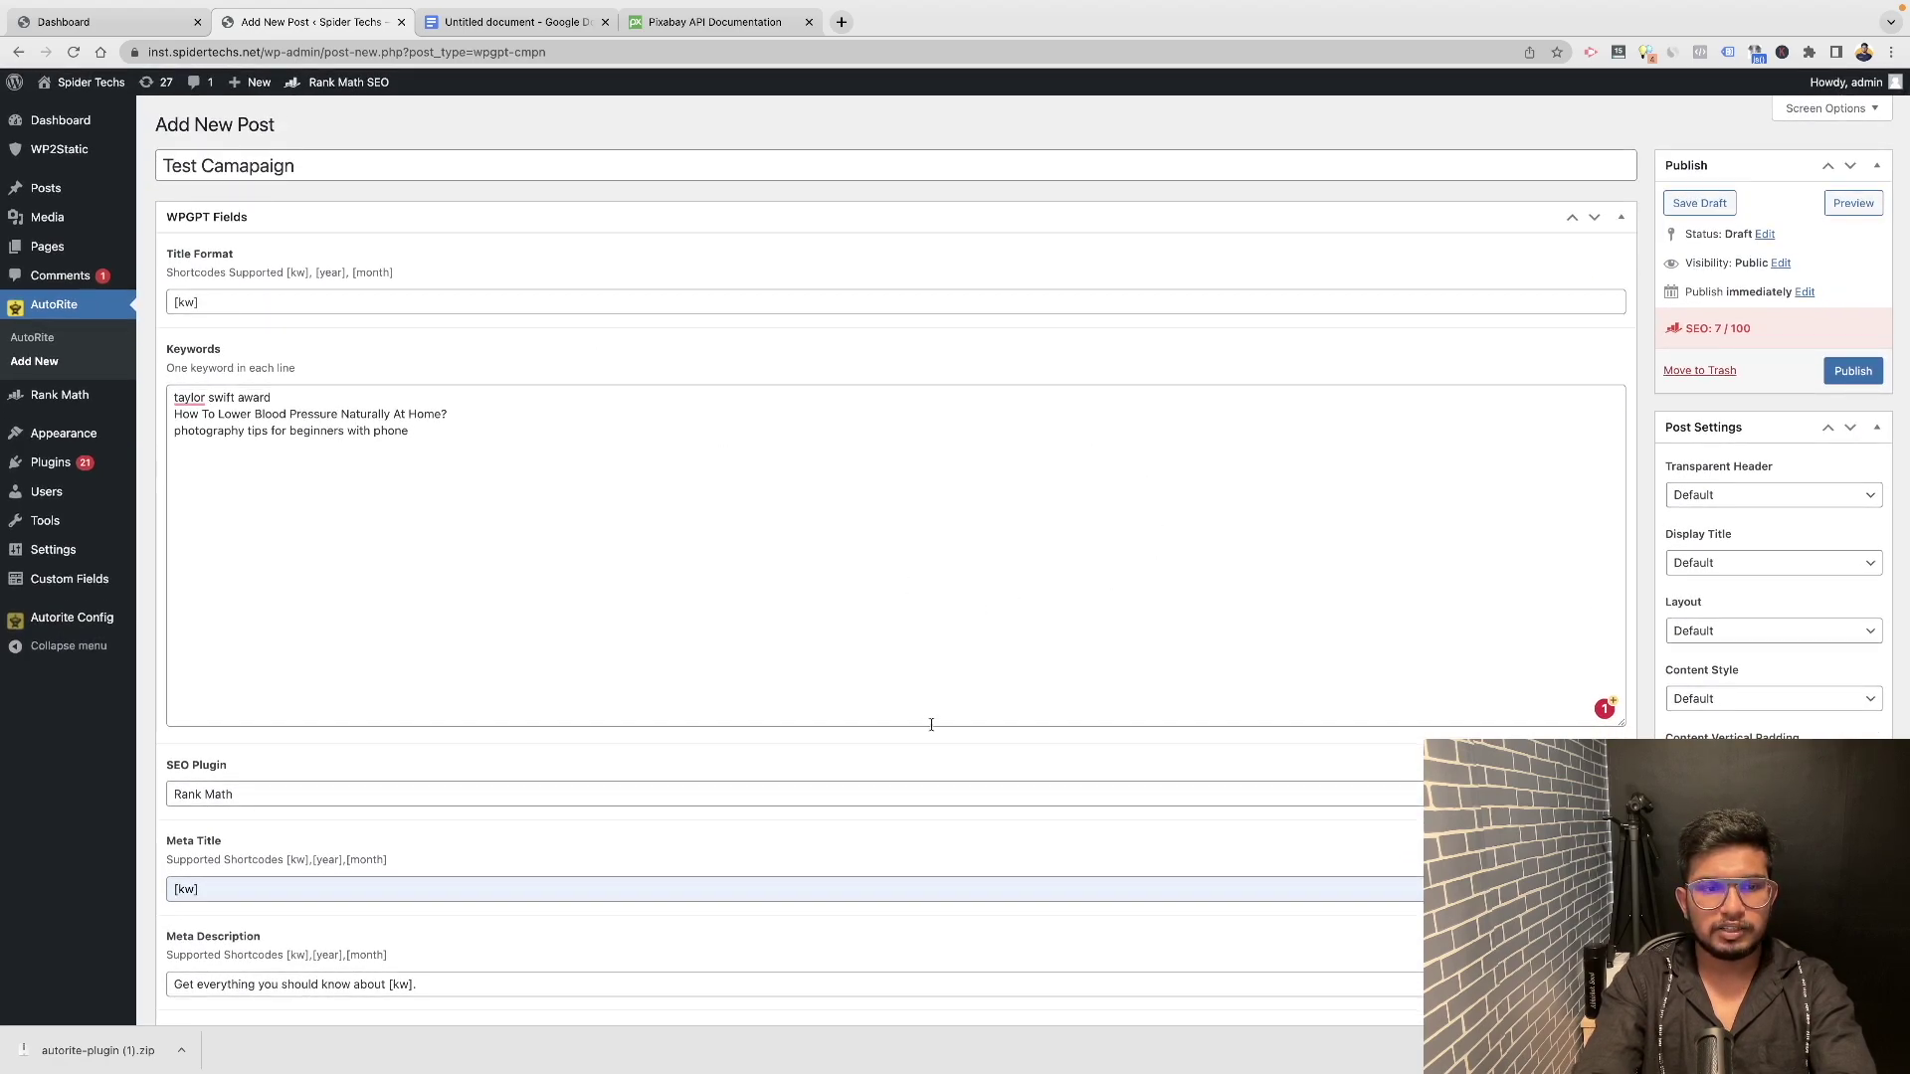
Publish Test Camapaign, import its first post, and check the 'Taylor Swift Award' draft in Posts.
{"action": "left_click", "coordinate": [1853, 378]}
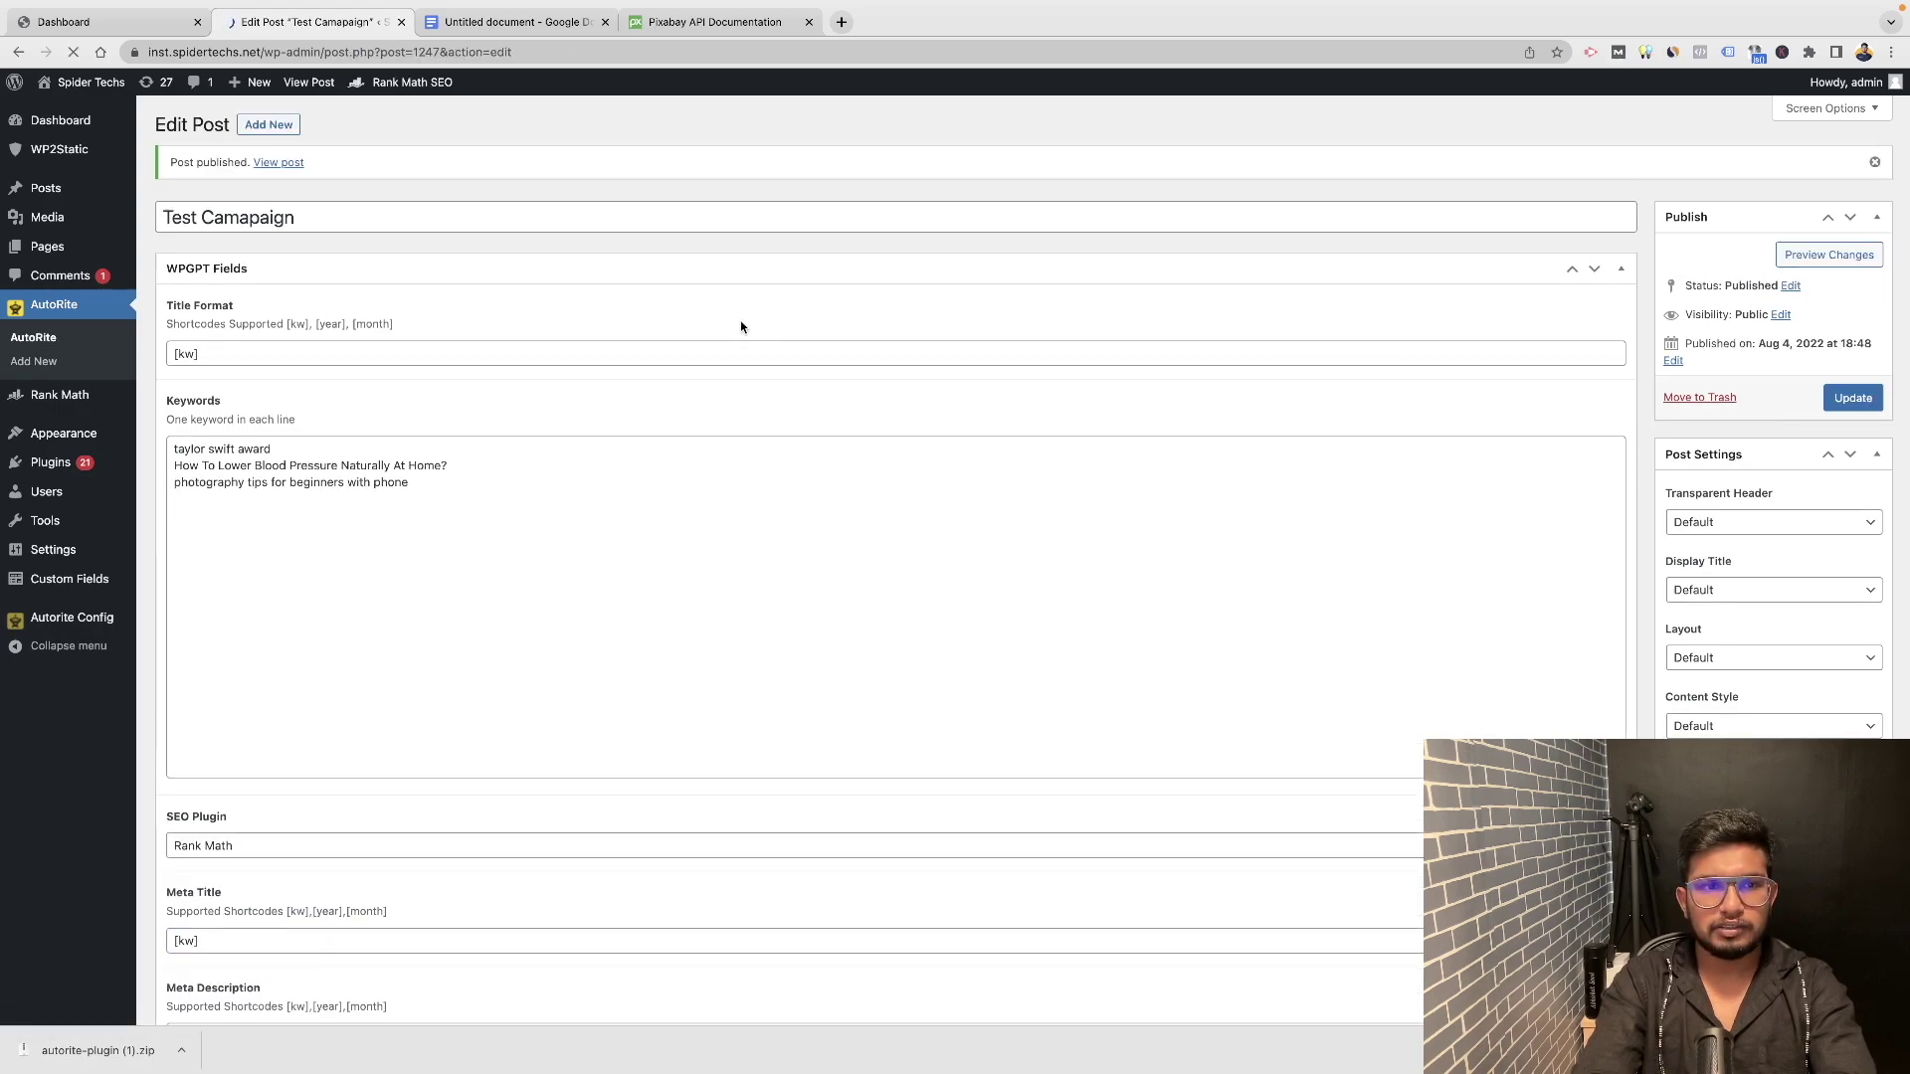
{"action": "left_click", "coordinate": [34, 340]}
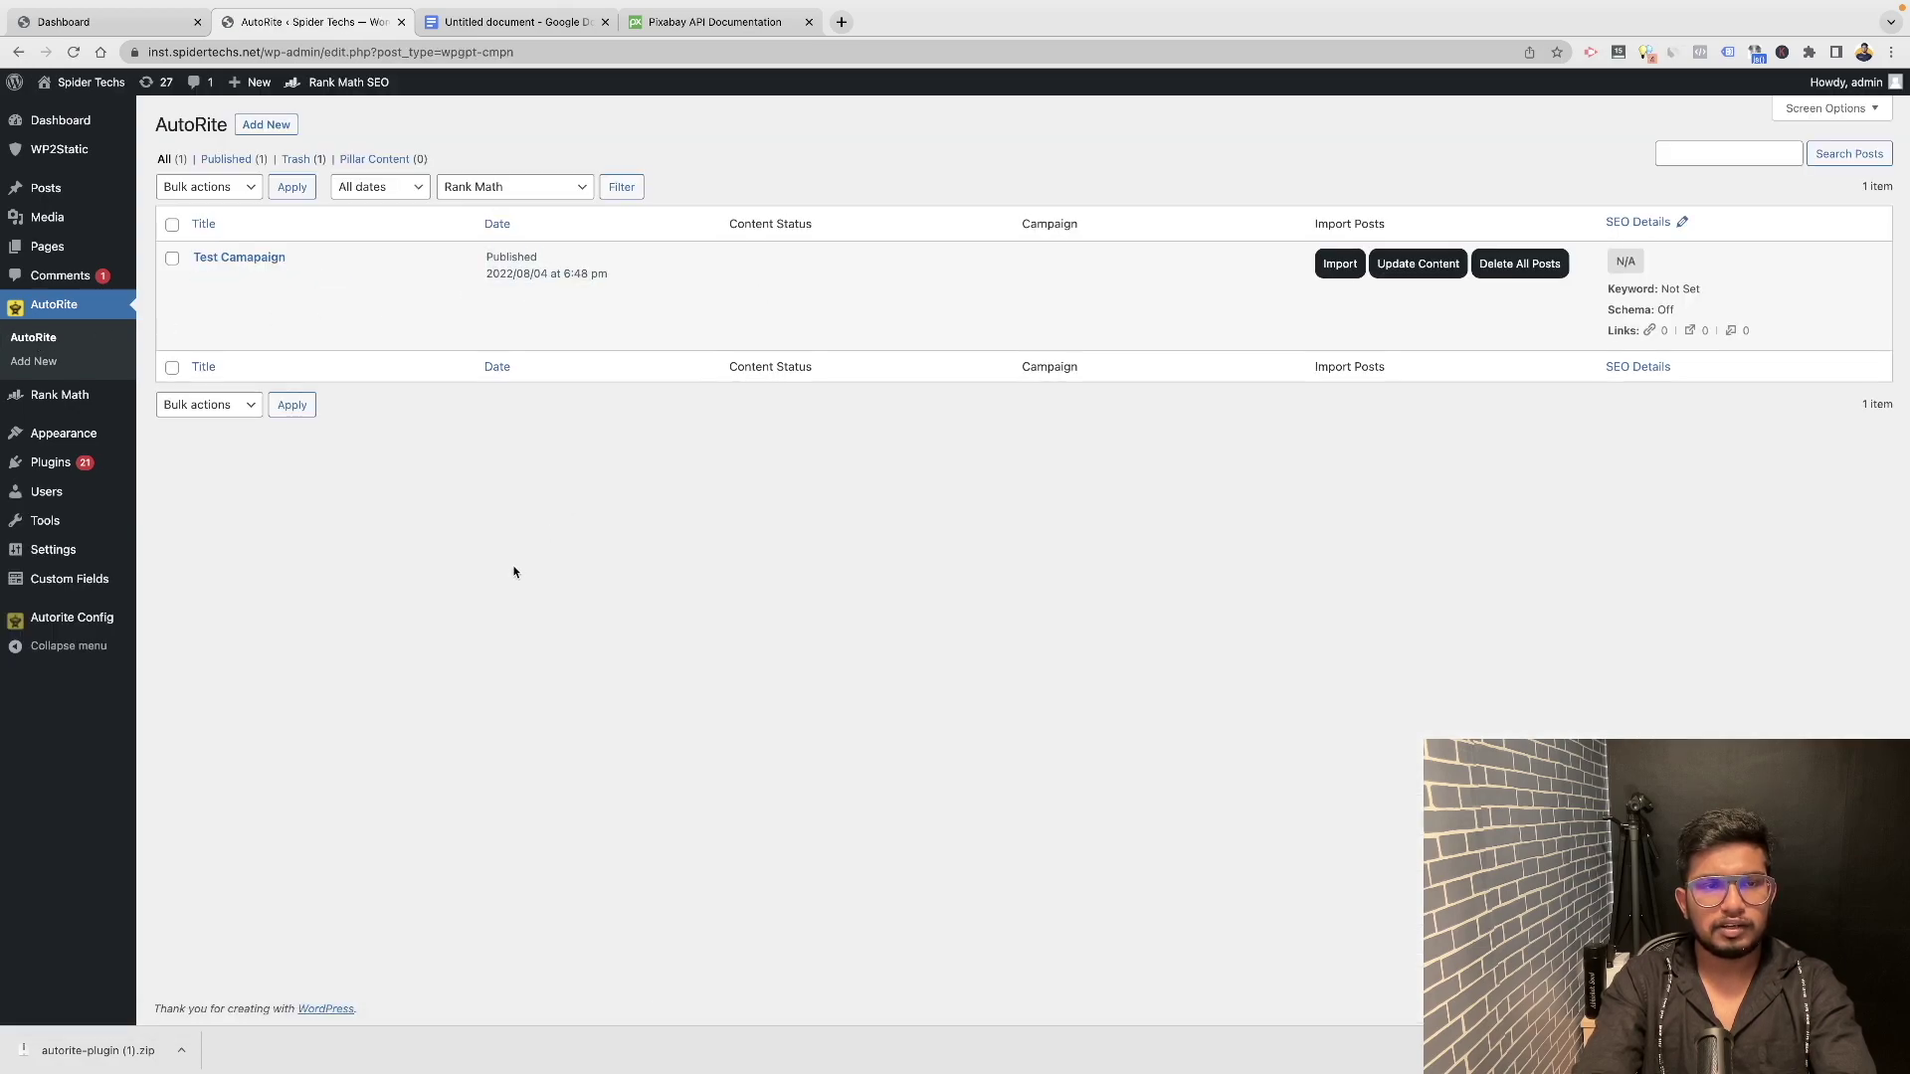
{"action": "left_click", "coordinate": [1326, 265]}
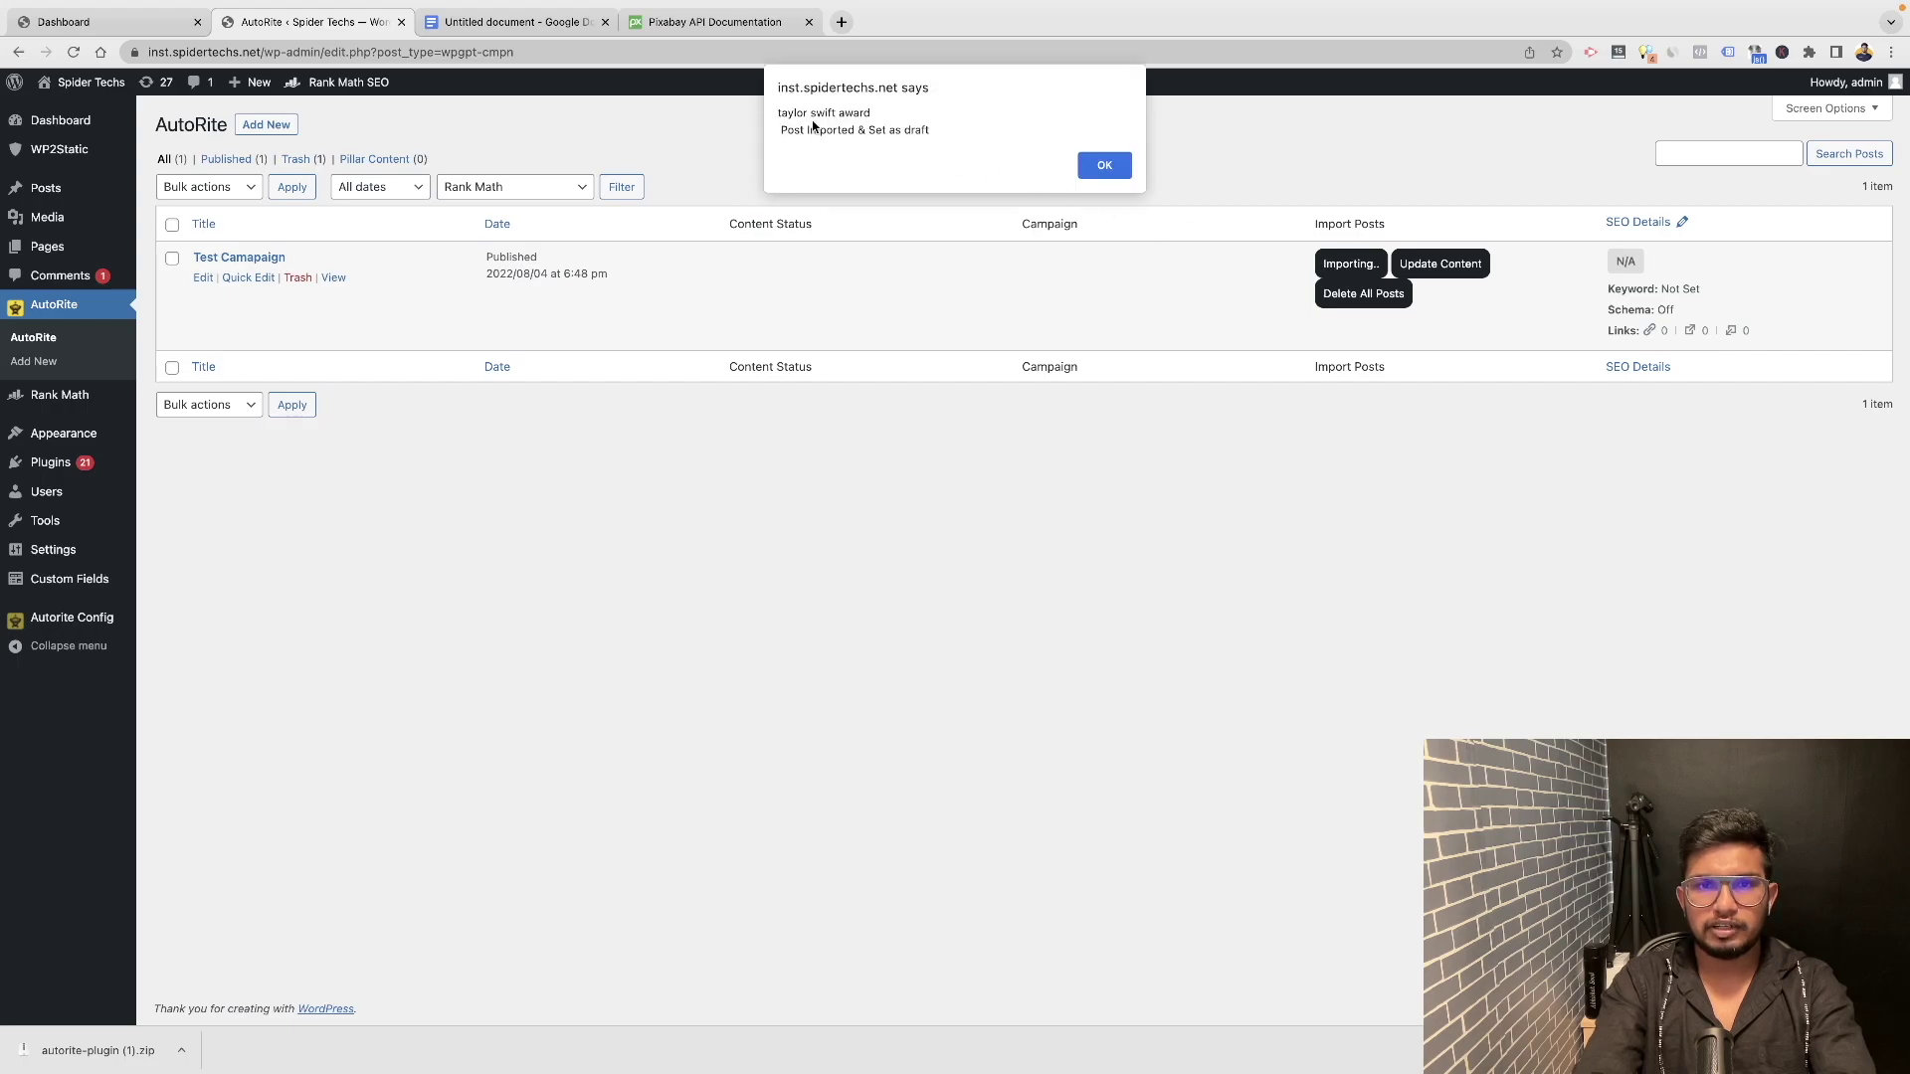
{"action": "left_click", "coordinate": [1104, 165]}
{"action": "mouse_move", "coordinate": [45, 188]}
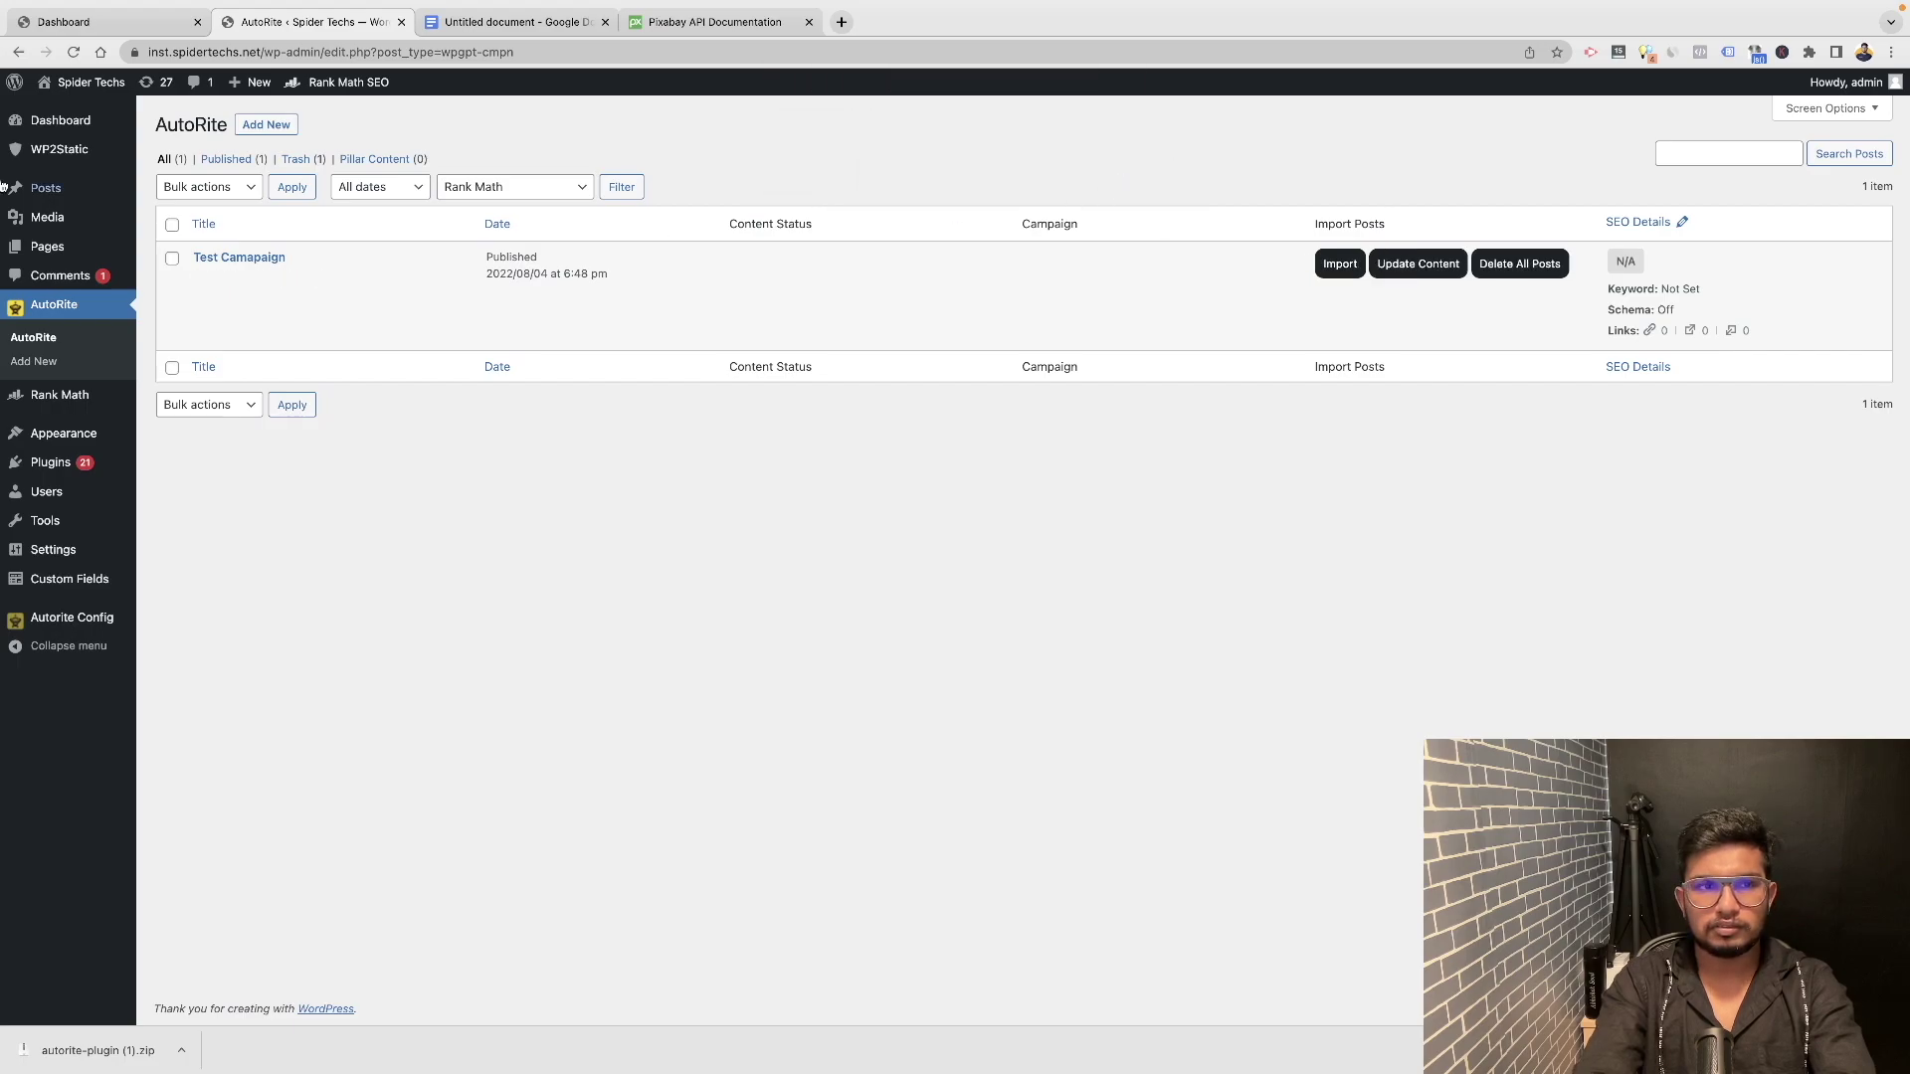
{"action": "left_click", "coordinate": [4, 186]}
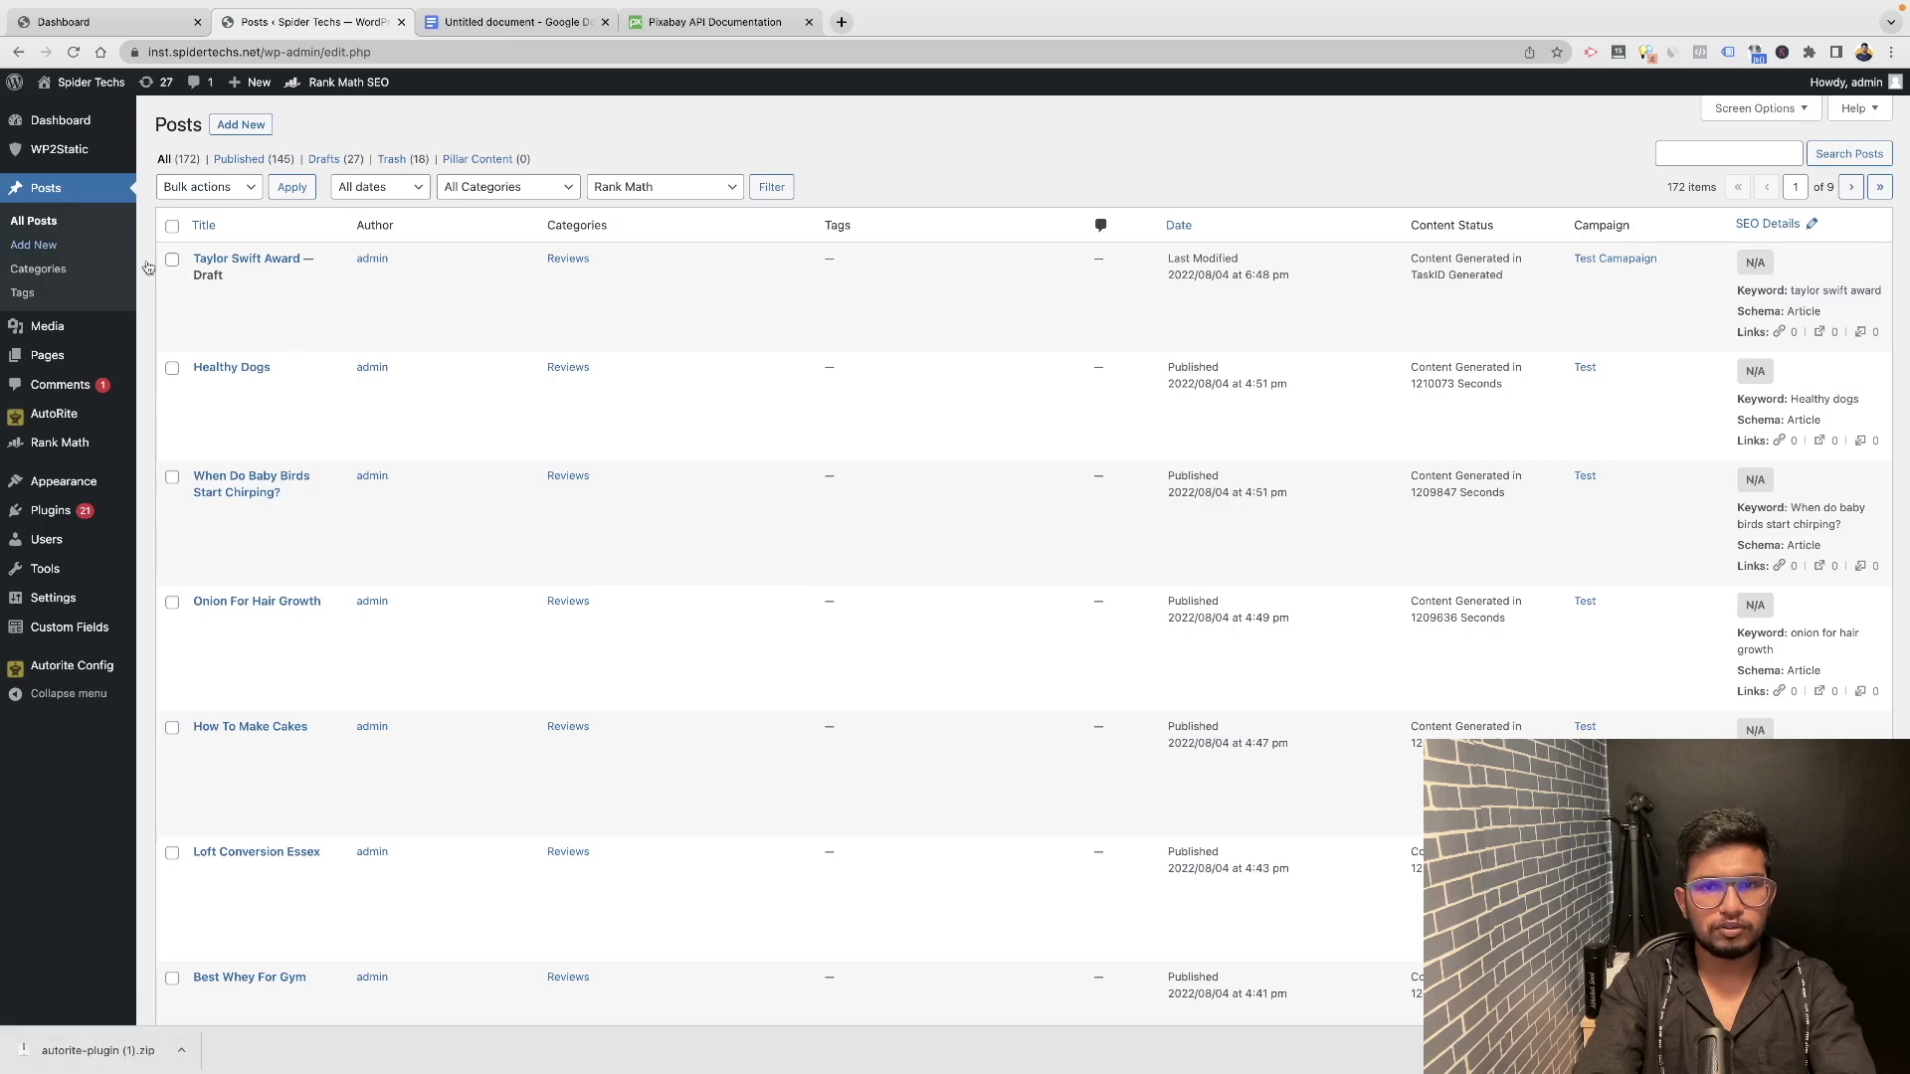
{"action": "left_click_drag", "start_coordinate": [1417, 256], "coordinate": [1544, 279]}
{"action": "left_click", "coordinate": [1538, 309]}
{"action": "left_click_drag", "start_coordinate": [1408, 265], "coordinate": [1516, 277]}
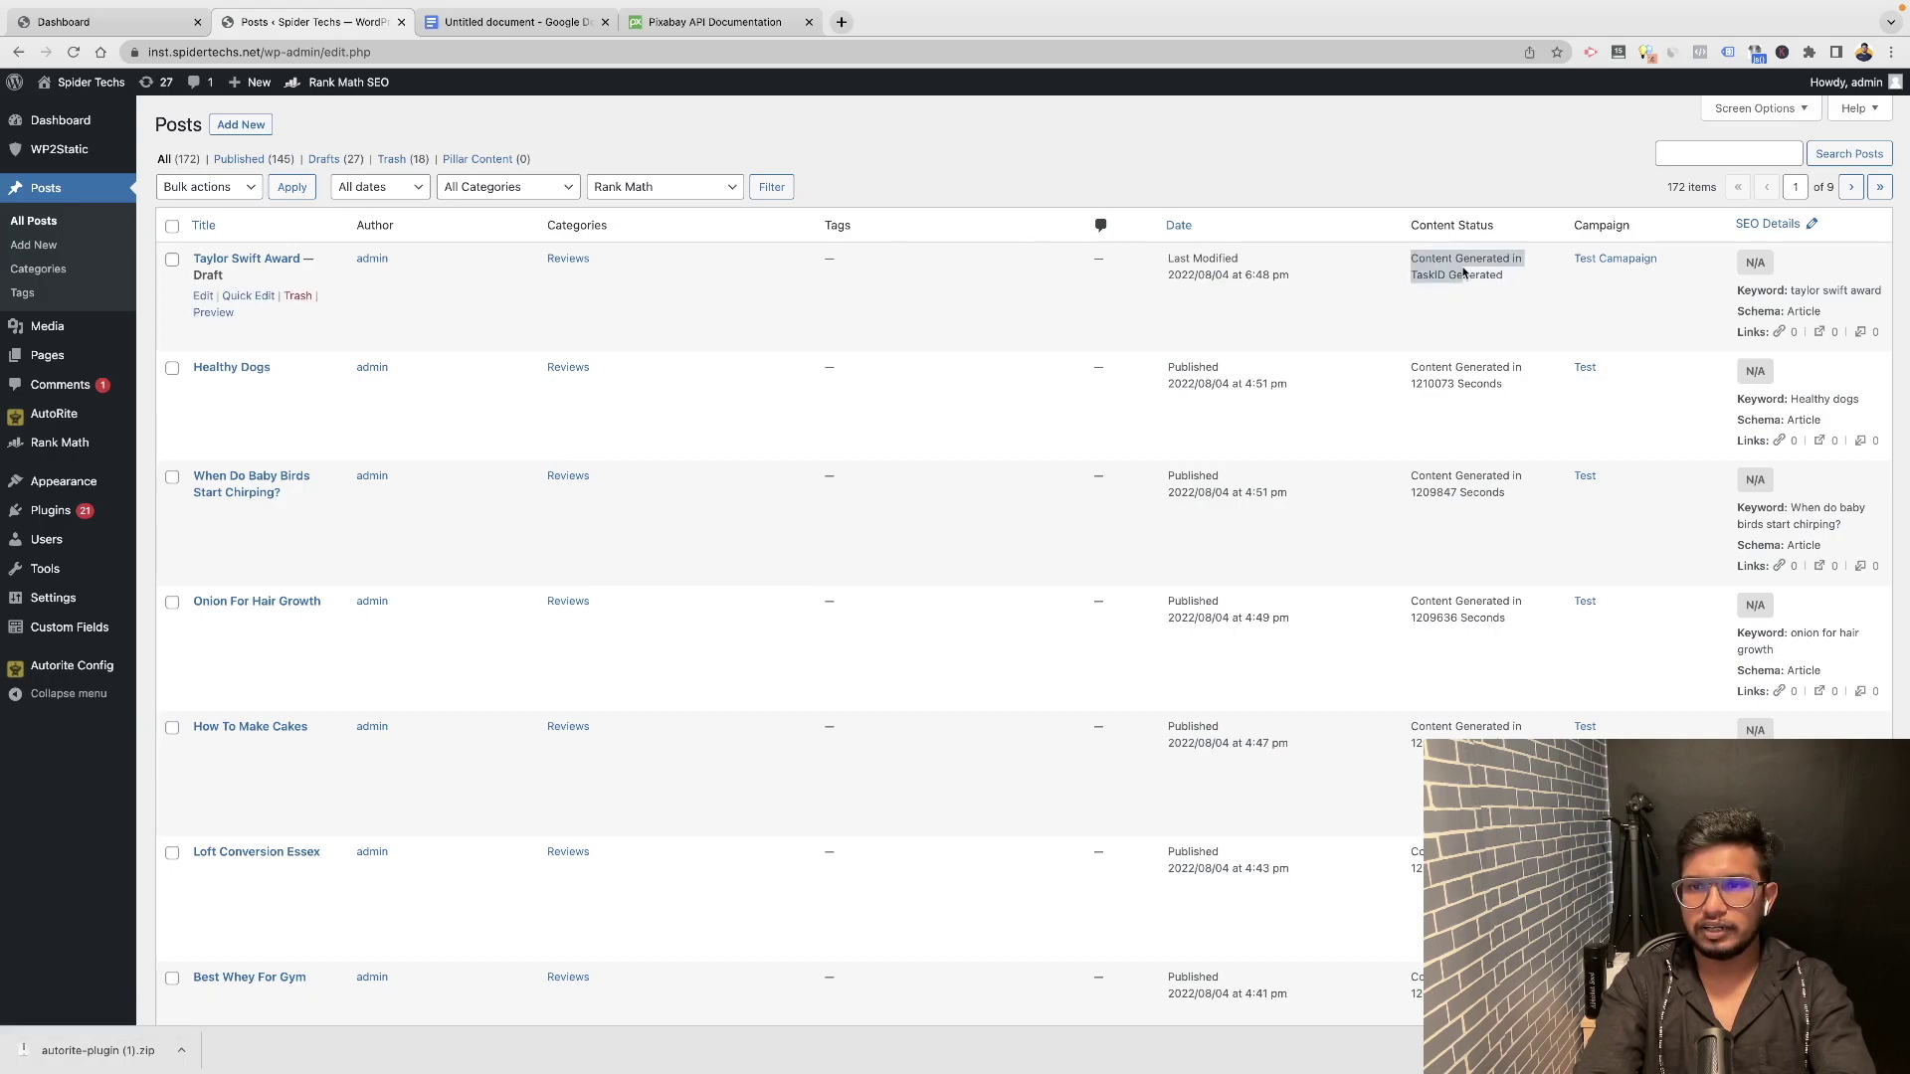
{"action": "left_click", "coordinate": [1456, 306]}
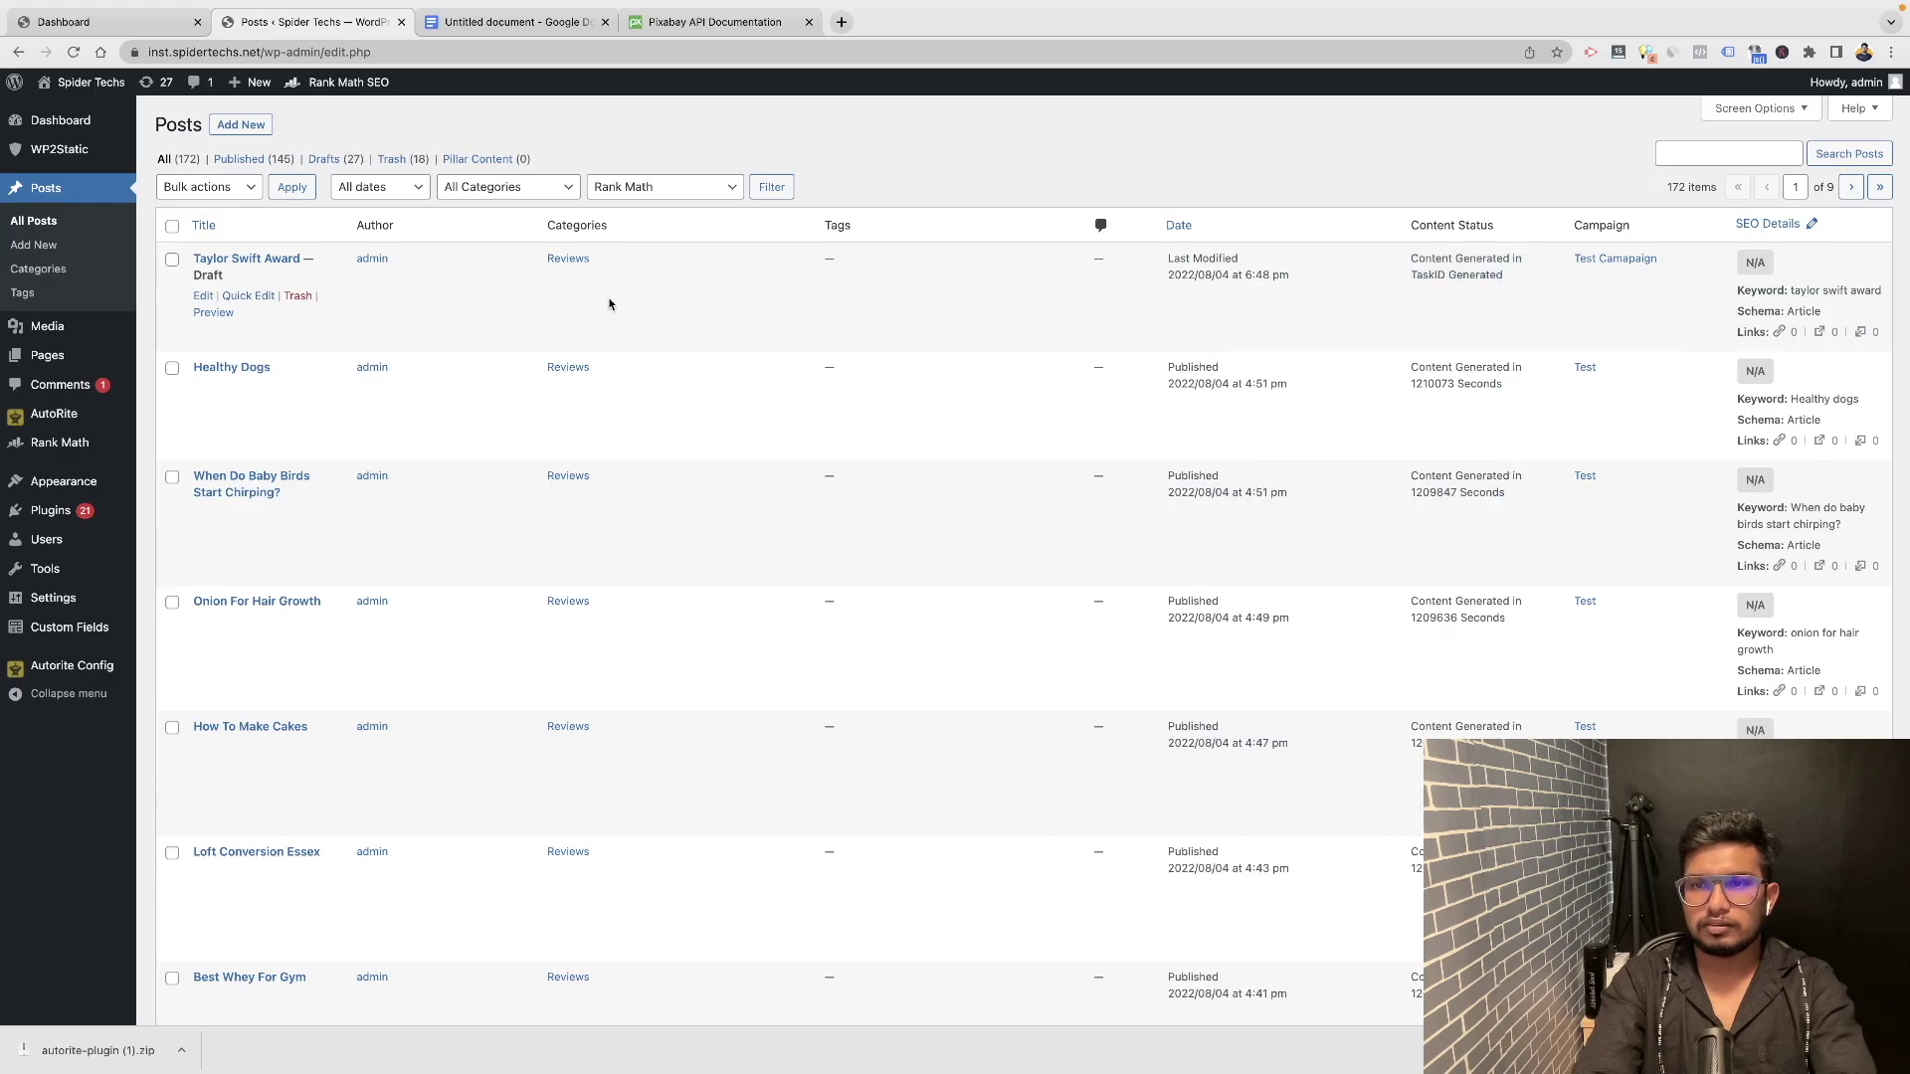
{"action": "left_click", "coordinate": [68, 232]}
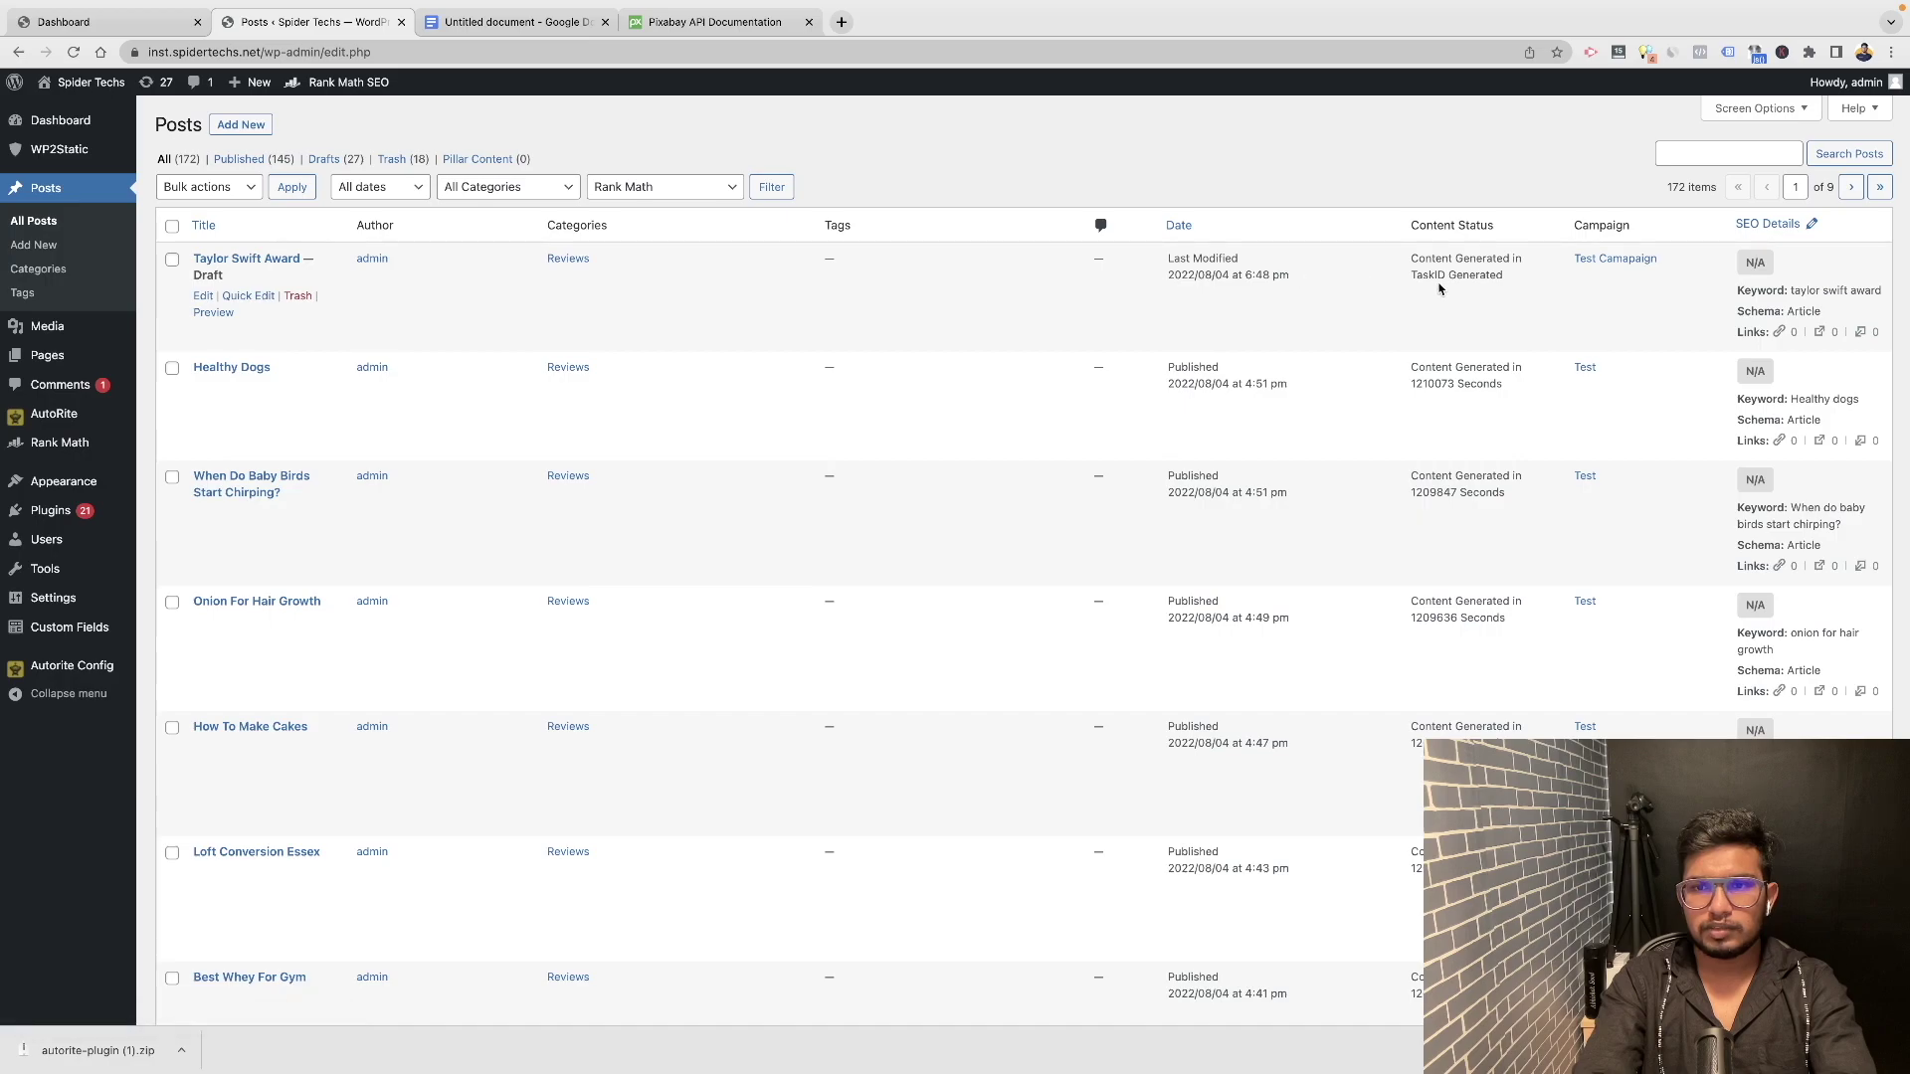
{"action": "left_click_drag", "start_coordinate": [1409, 279], "coordinate": [1511, 283]}
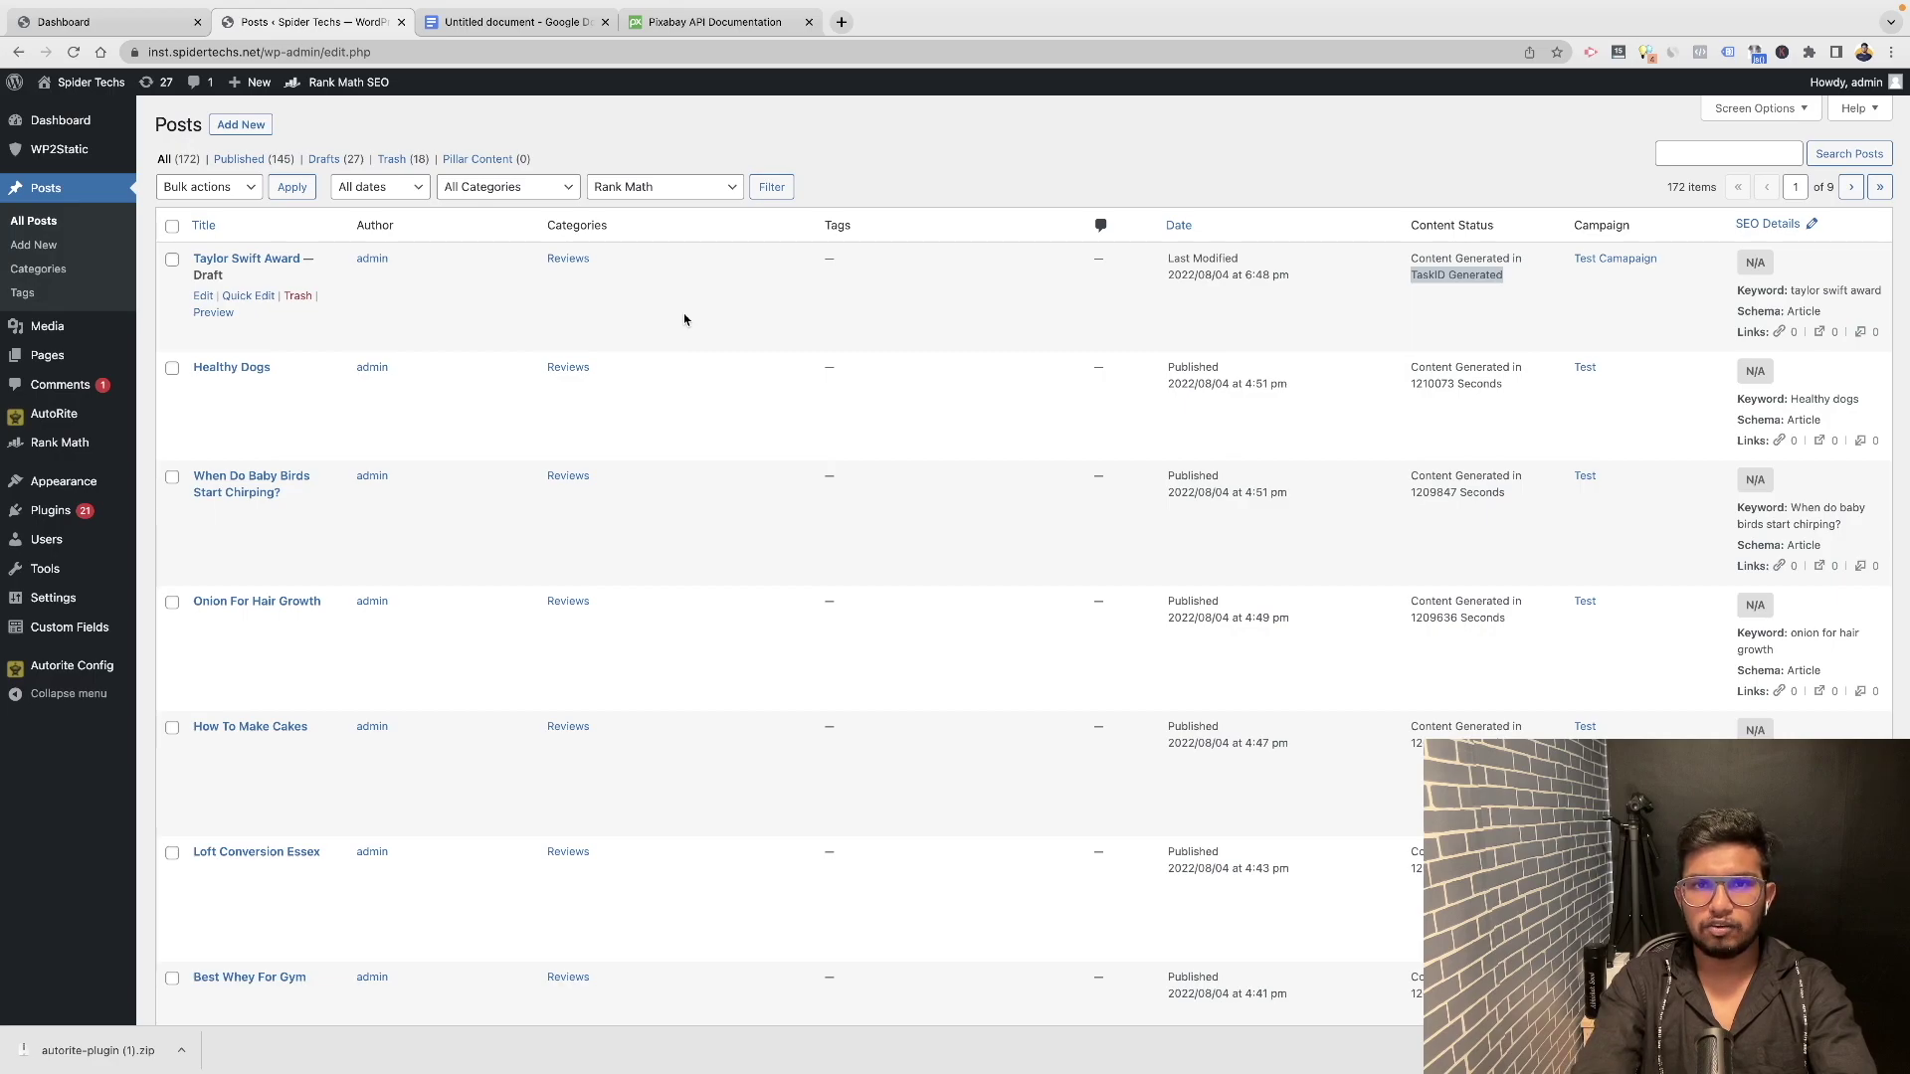
{"action": "left_click", "coordinate": [59, 220]}
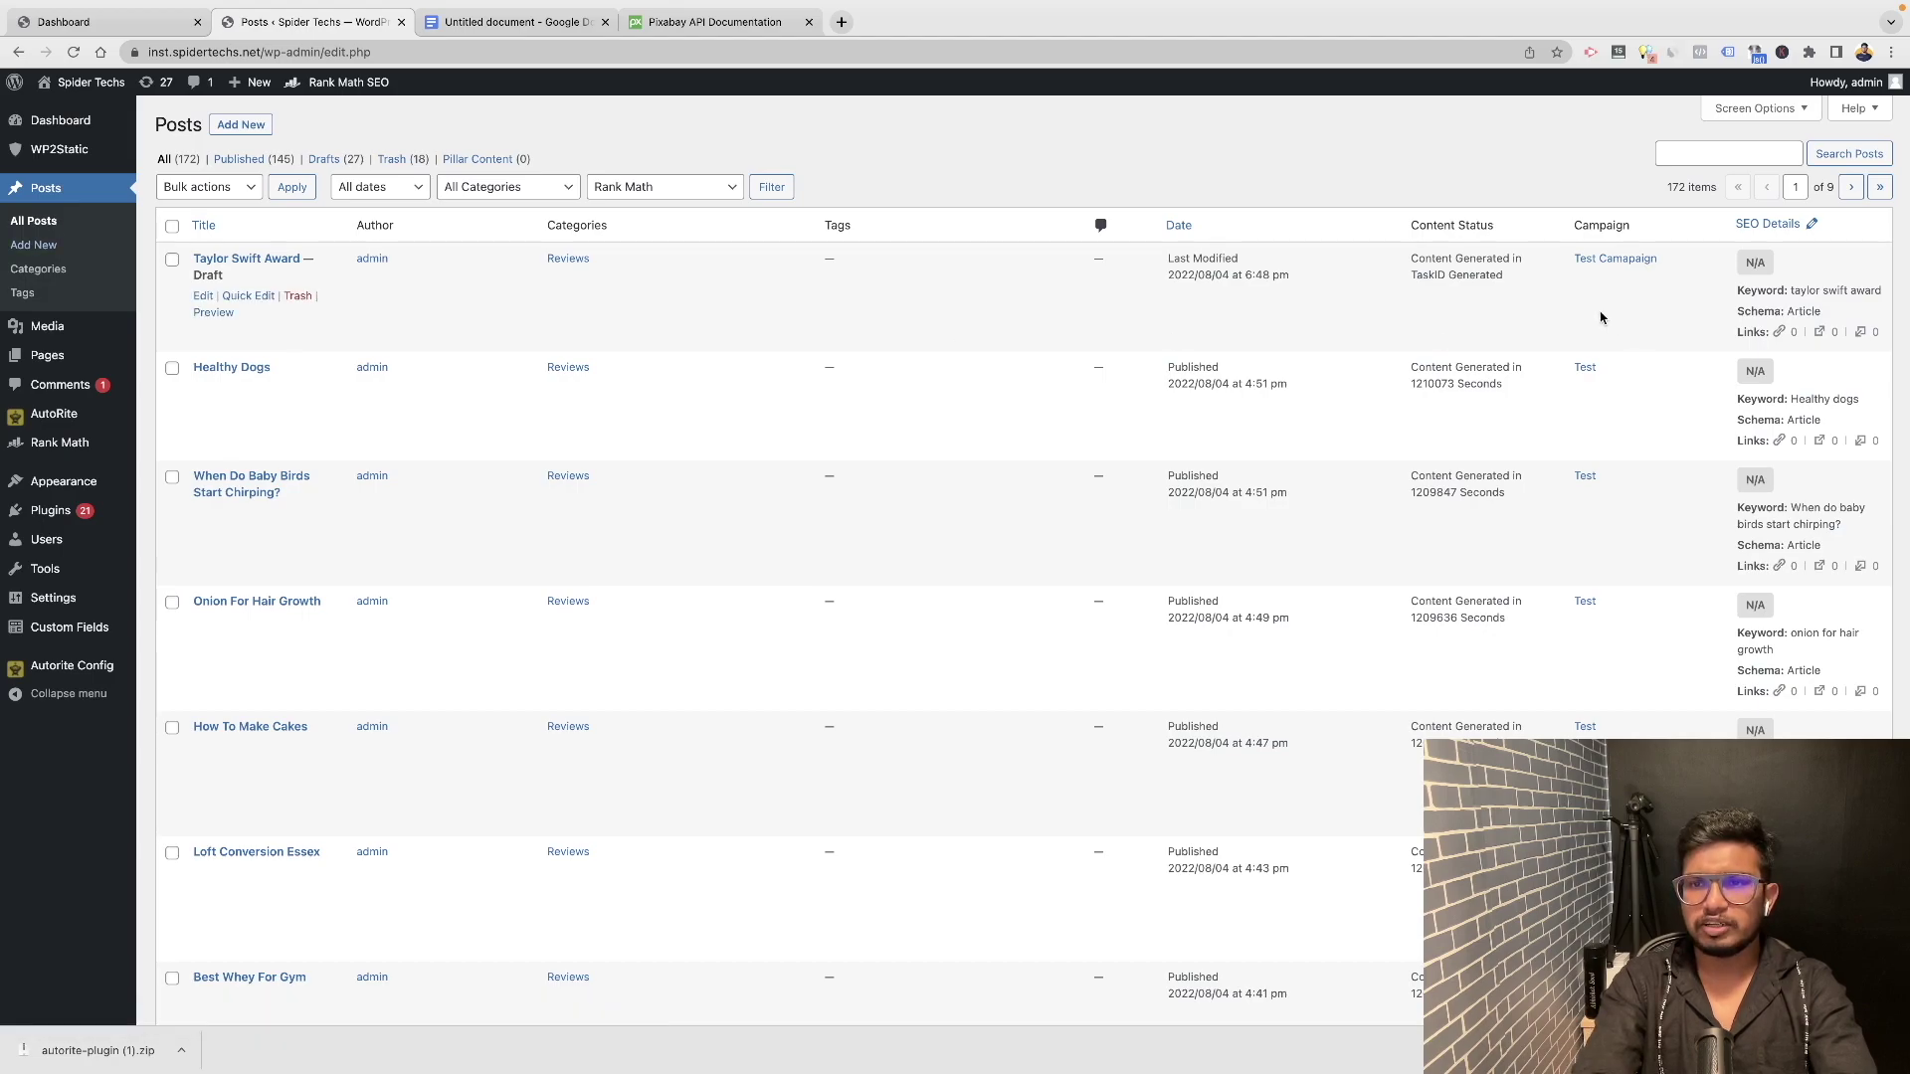
{"action": "left_click_drag", "start_coordinate": [1503, 274], "coordinate": [1391, 261]}
{"action": "left_click", "coordinate": [1414, 283]}
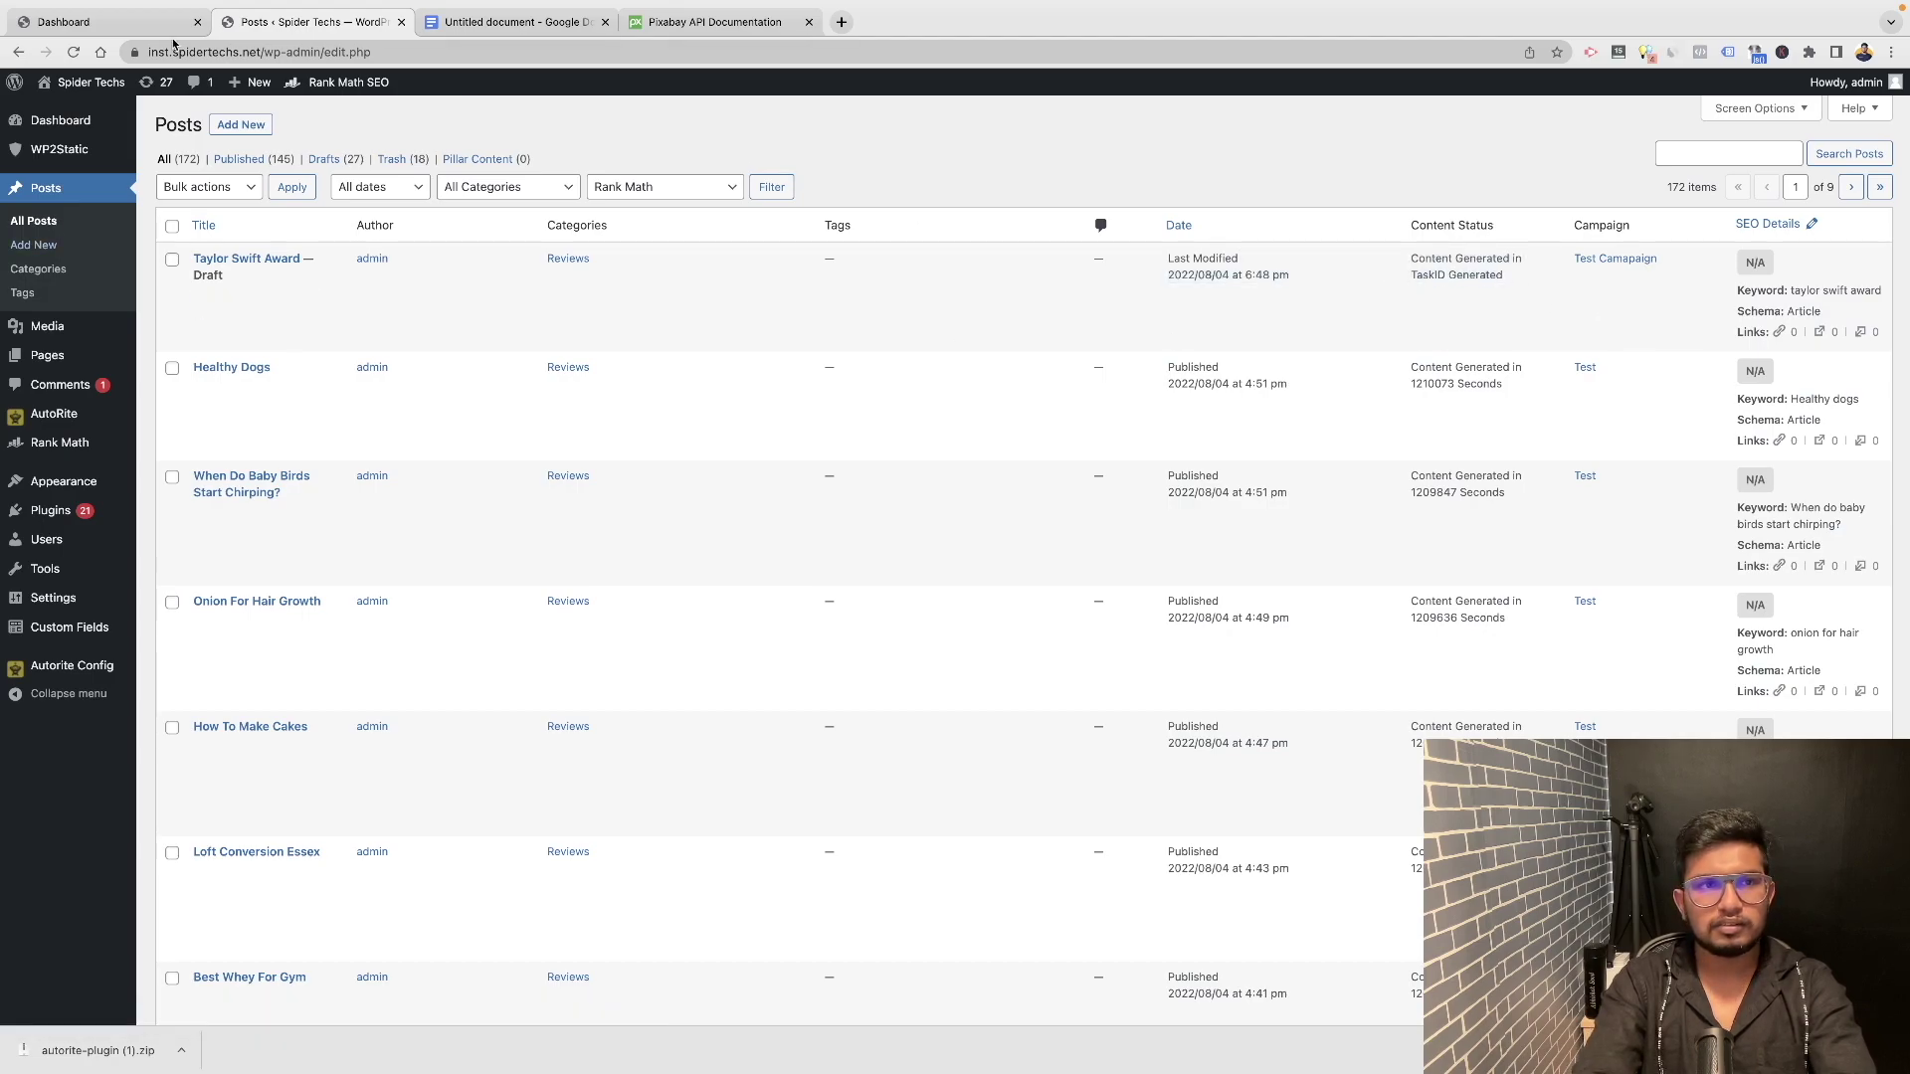
Load autorite.me in a new tab and scroll through its homepage.
{"action": "key", "text": "ctrl+t"}
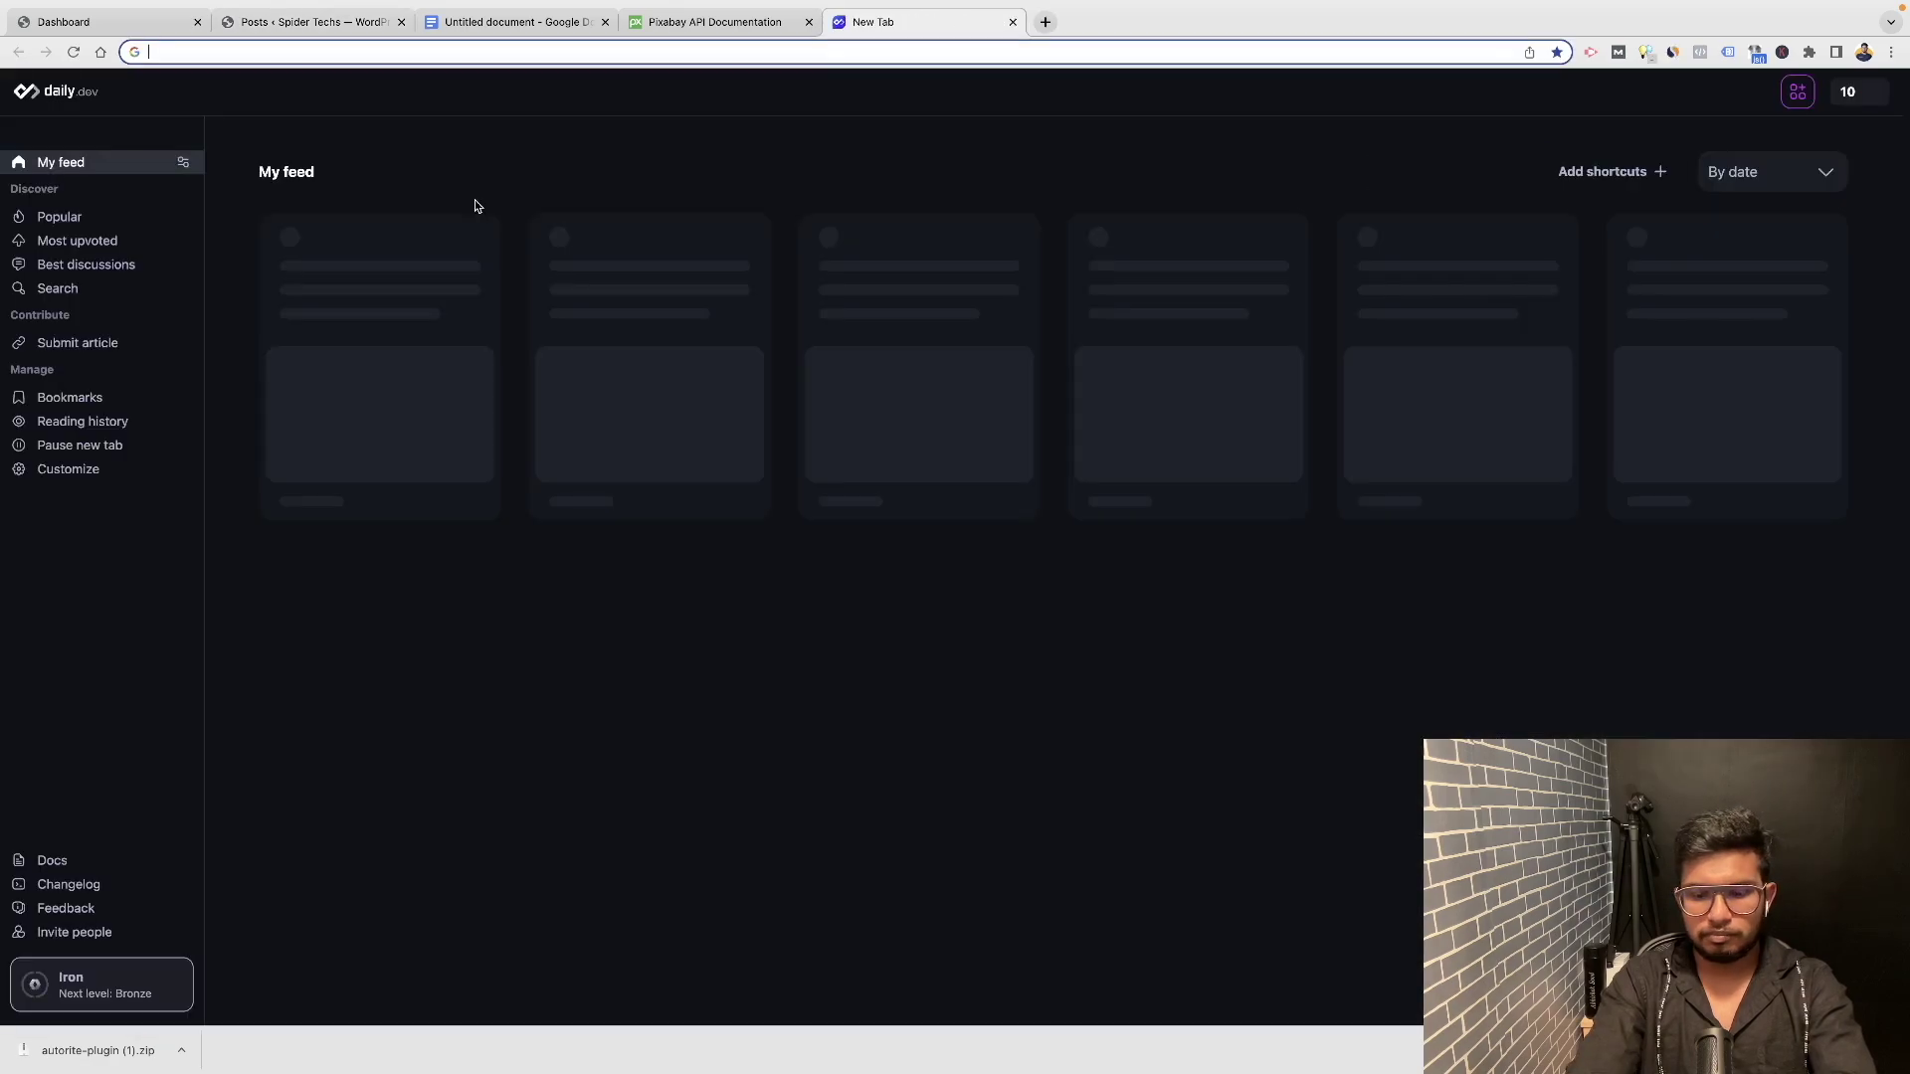
{"action": "type", "text": "autorite.me"}
{"action": "key", "text": "Return"}
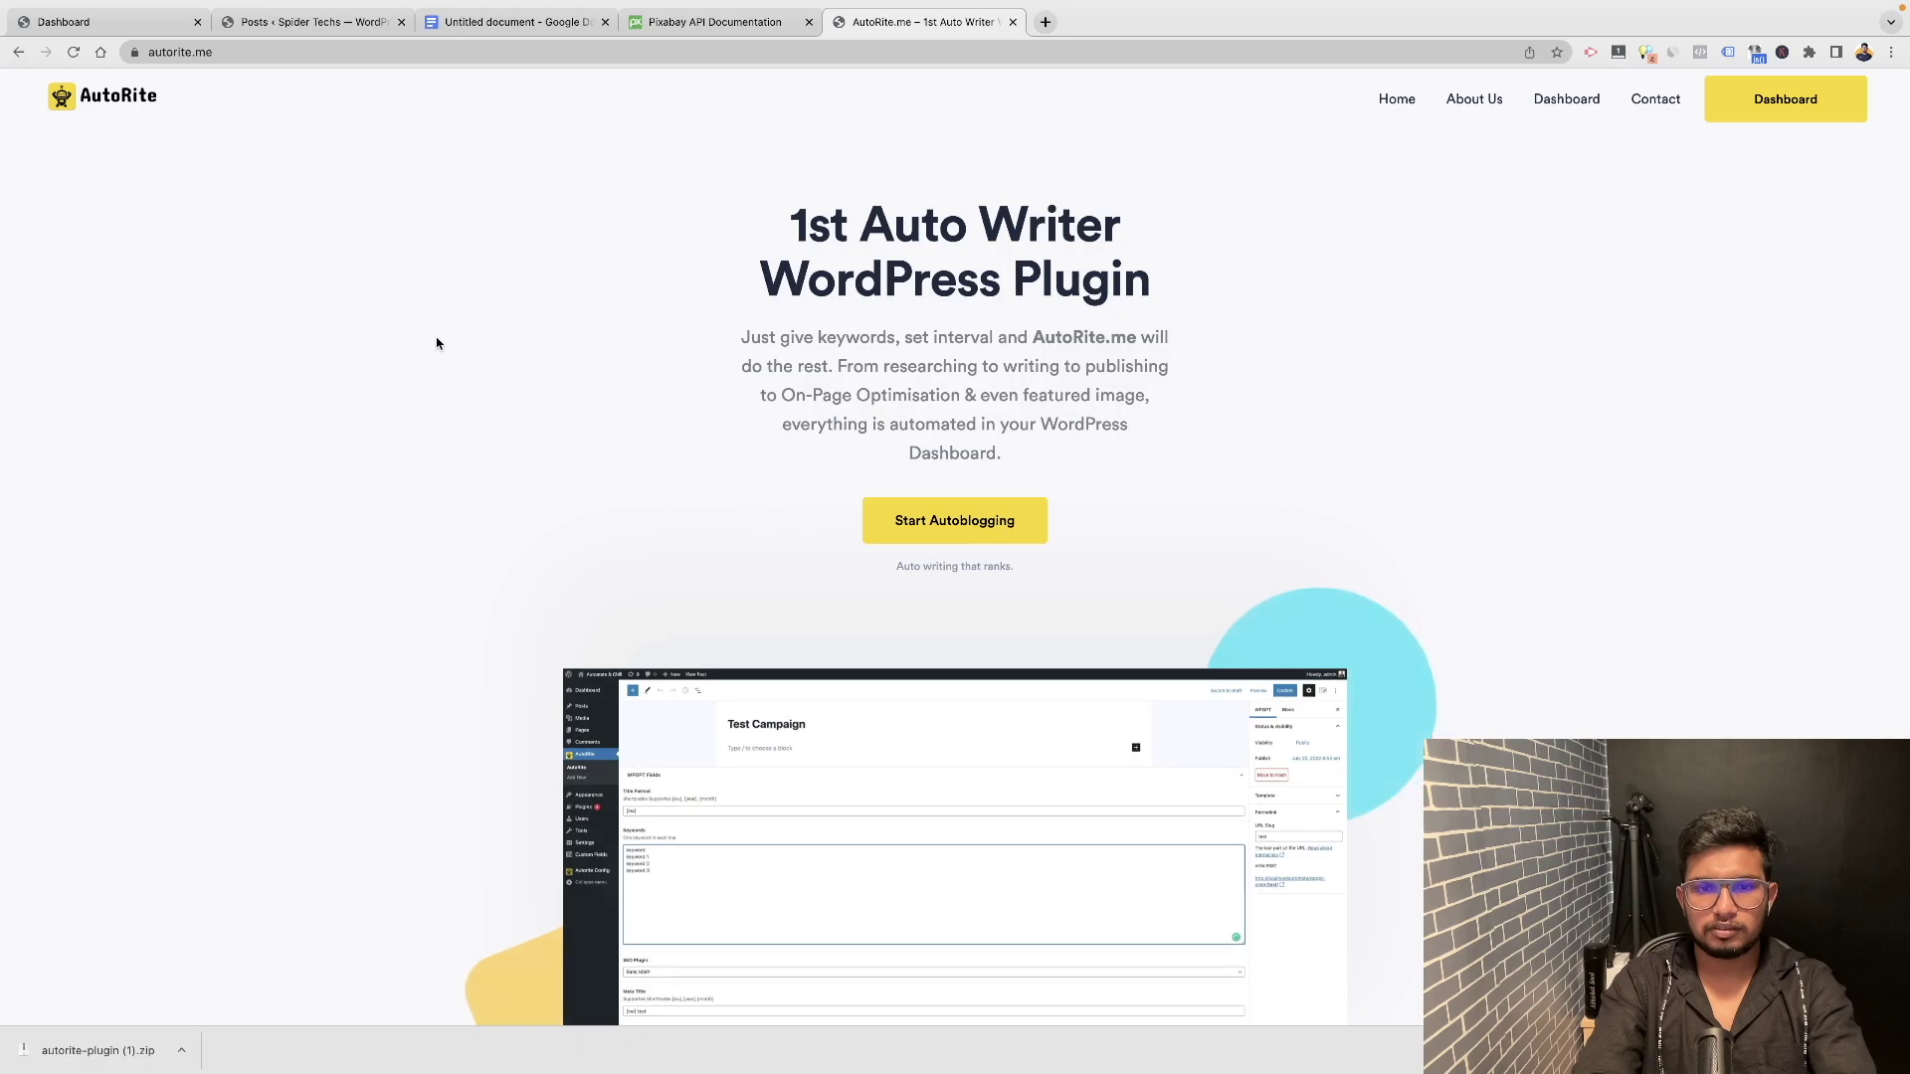
{"action": "scroll", "coordinate": [436, 344], "scroll_direction": "down", "scroll_amount": 4}
{"action": "scroll", "coordinate": [436, 343], "scroll_direction": "down", "scroll_amount": 1}
{"action": "scroll", "coordinate": [436, 343], "scroll_direction": "down", "scroll_amount": 5}
{"action": "scroll", "coordinate": [435, 343], "scroll_direction": "down", "scroll_amount": 1}
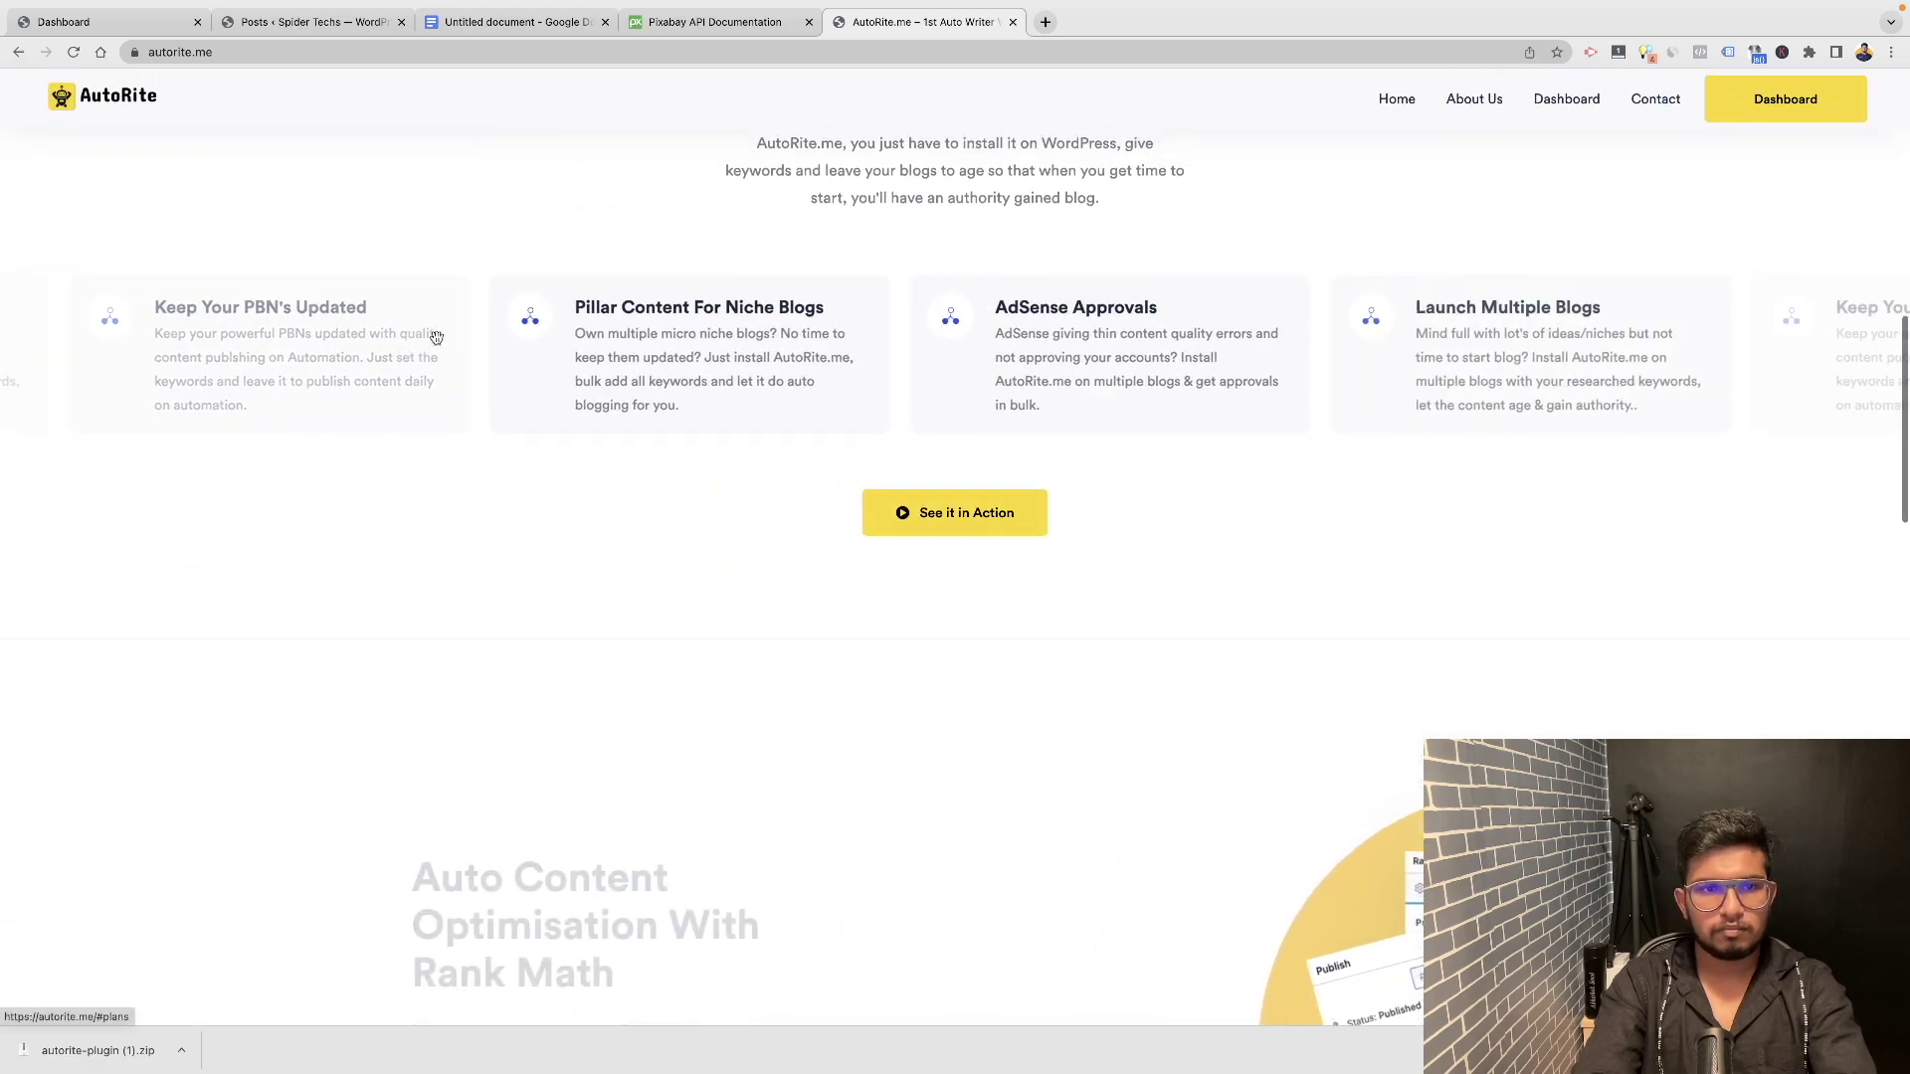
{"action": "scroll", "coordinate": [436, 343], "scroll_direction": "up", "scroll_amount": 2}
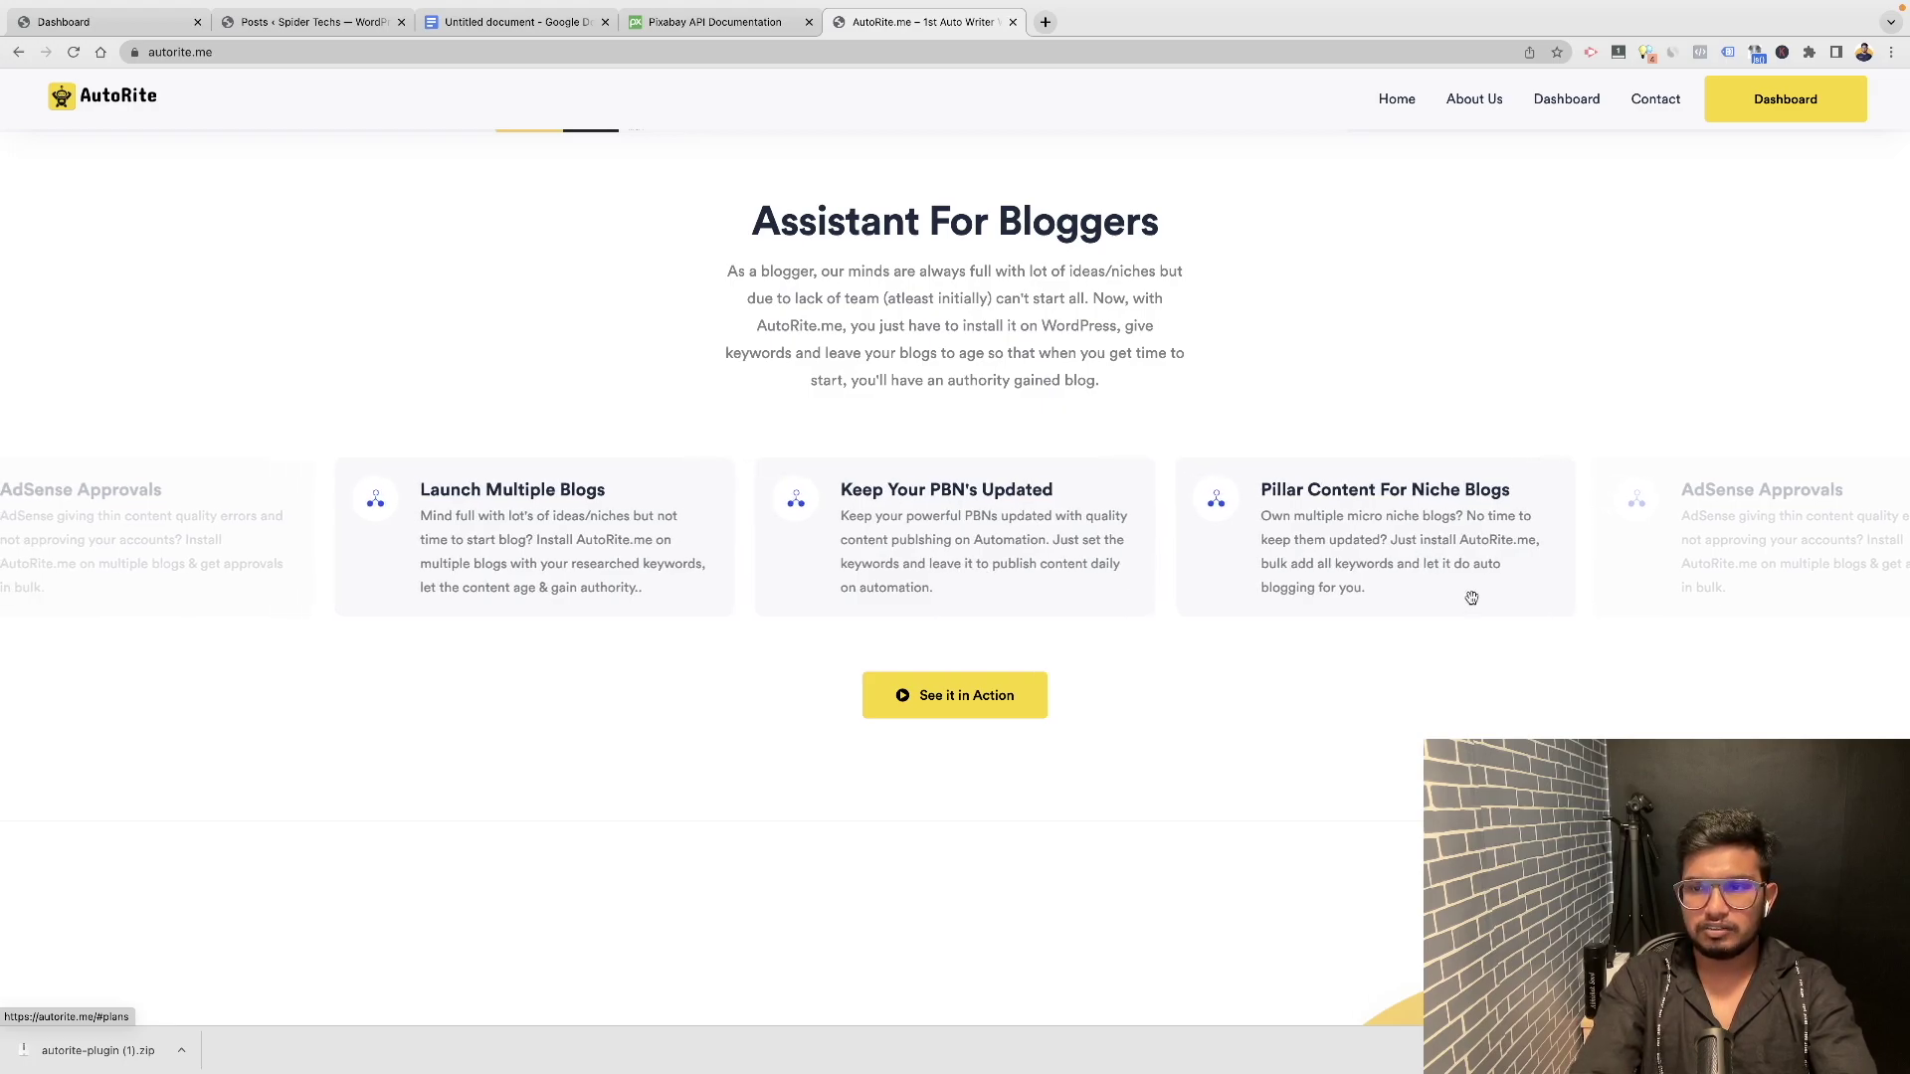
{"action": "scroll", "coordinate": [1147, 681], "scroll_direction": "down", "scroll_amount": 3}
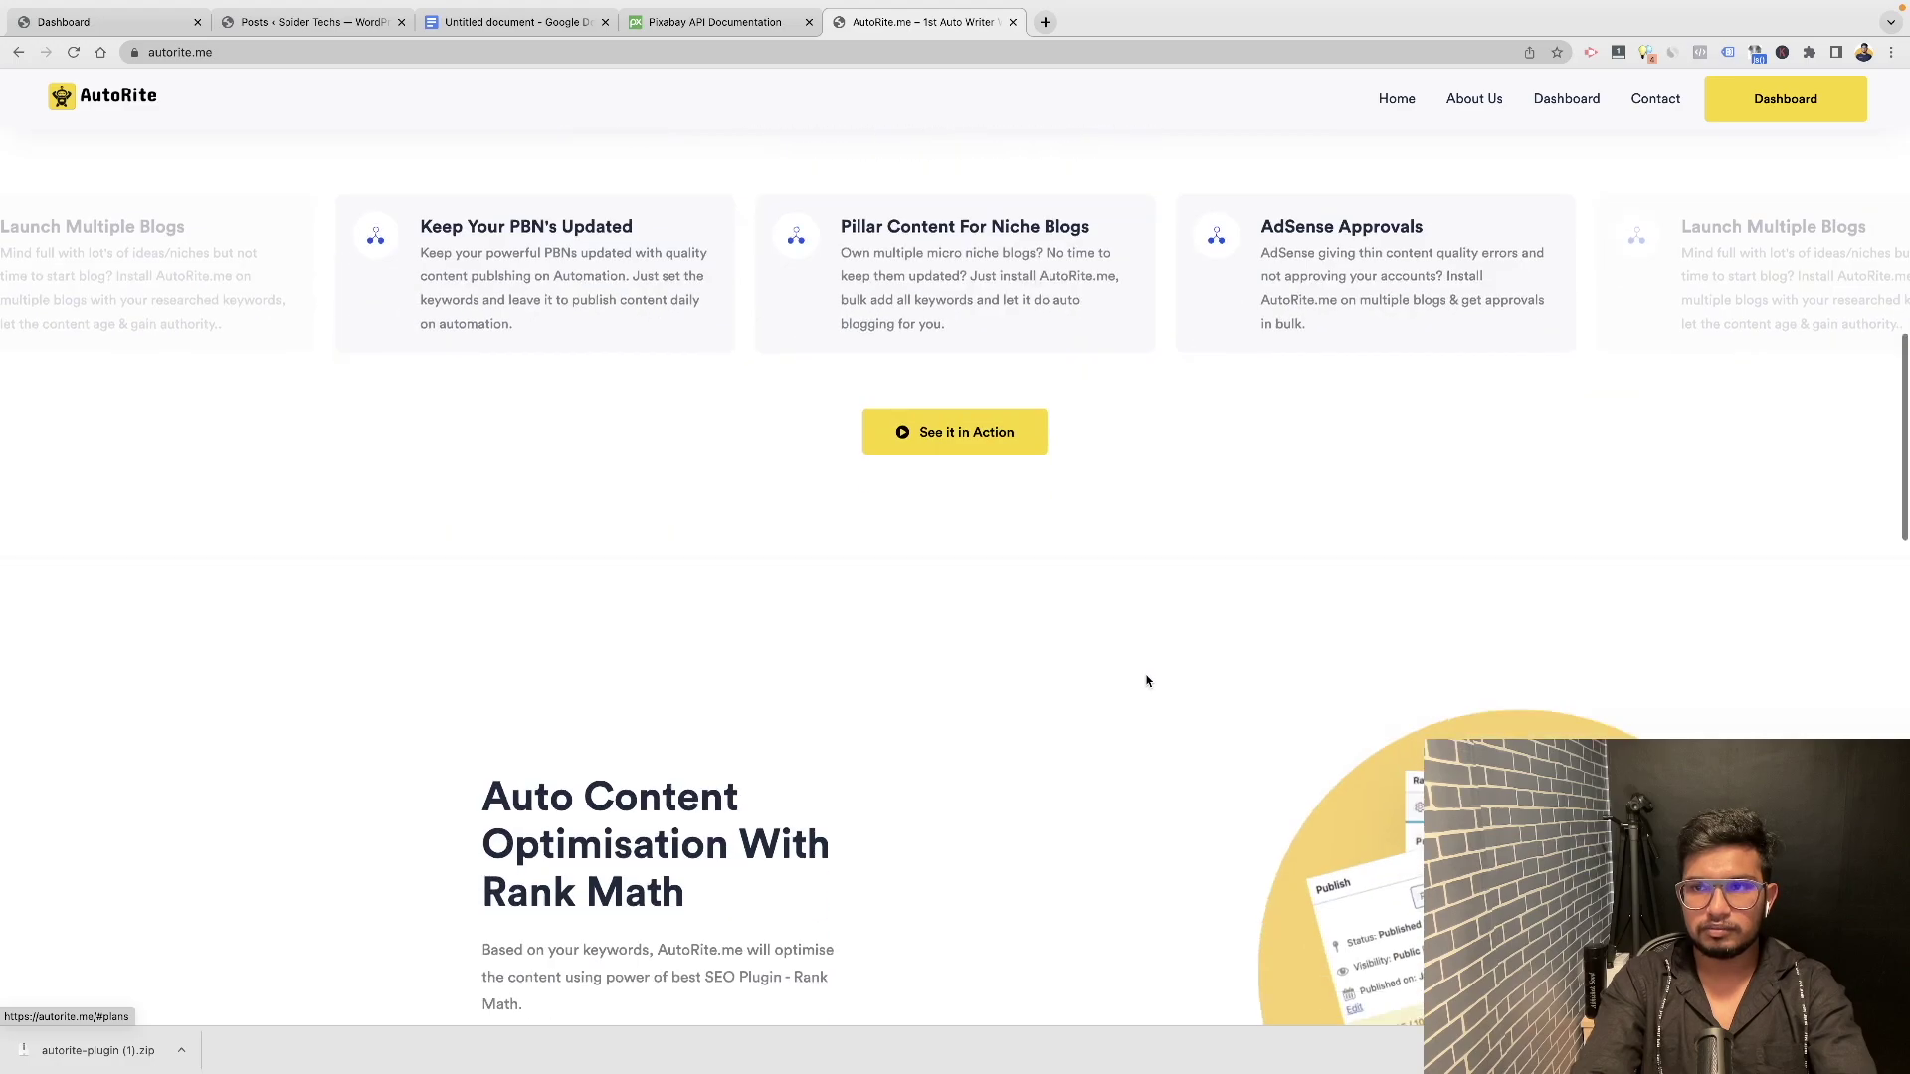
{"action": "scroll", "coordinate": [1147, 681], "scroll_direction": "down", "scroll_amount": 5}
Back in WordPress, refresh All Posts and note Taylor Swift Award's 110-second generation time.
{"action": "left_click", "coordinate": [316, 24]}
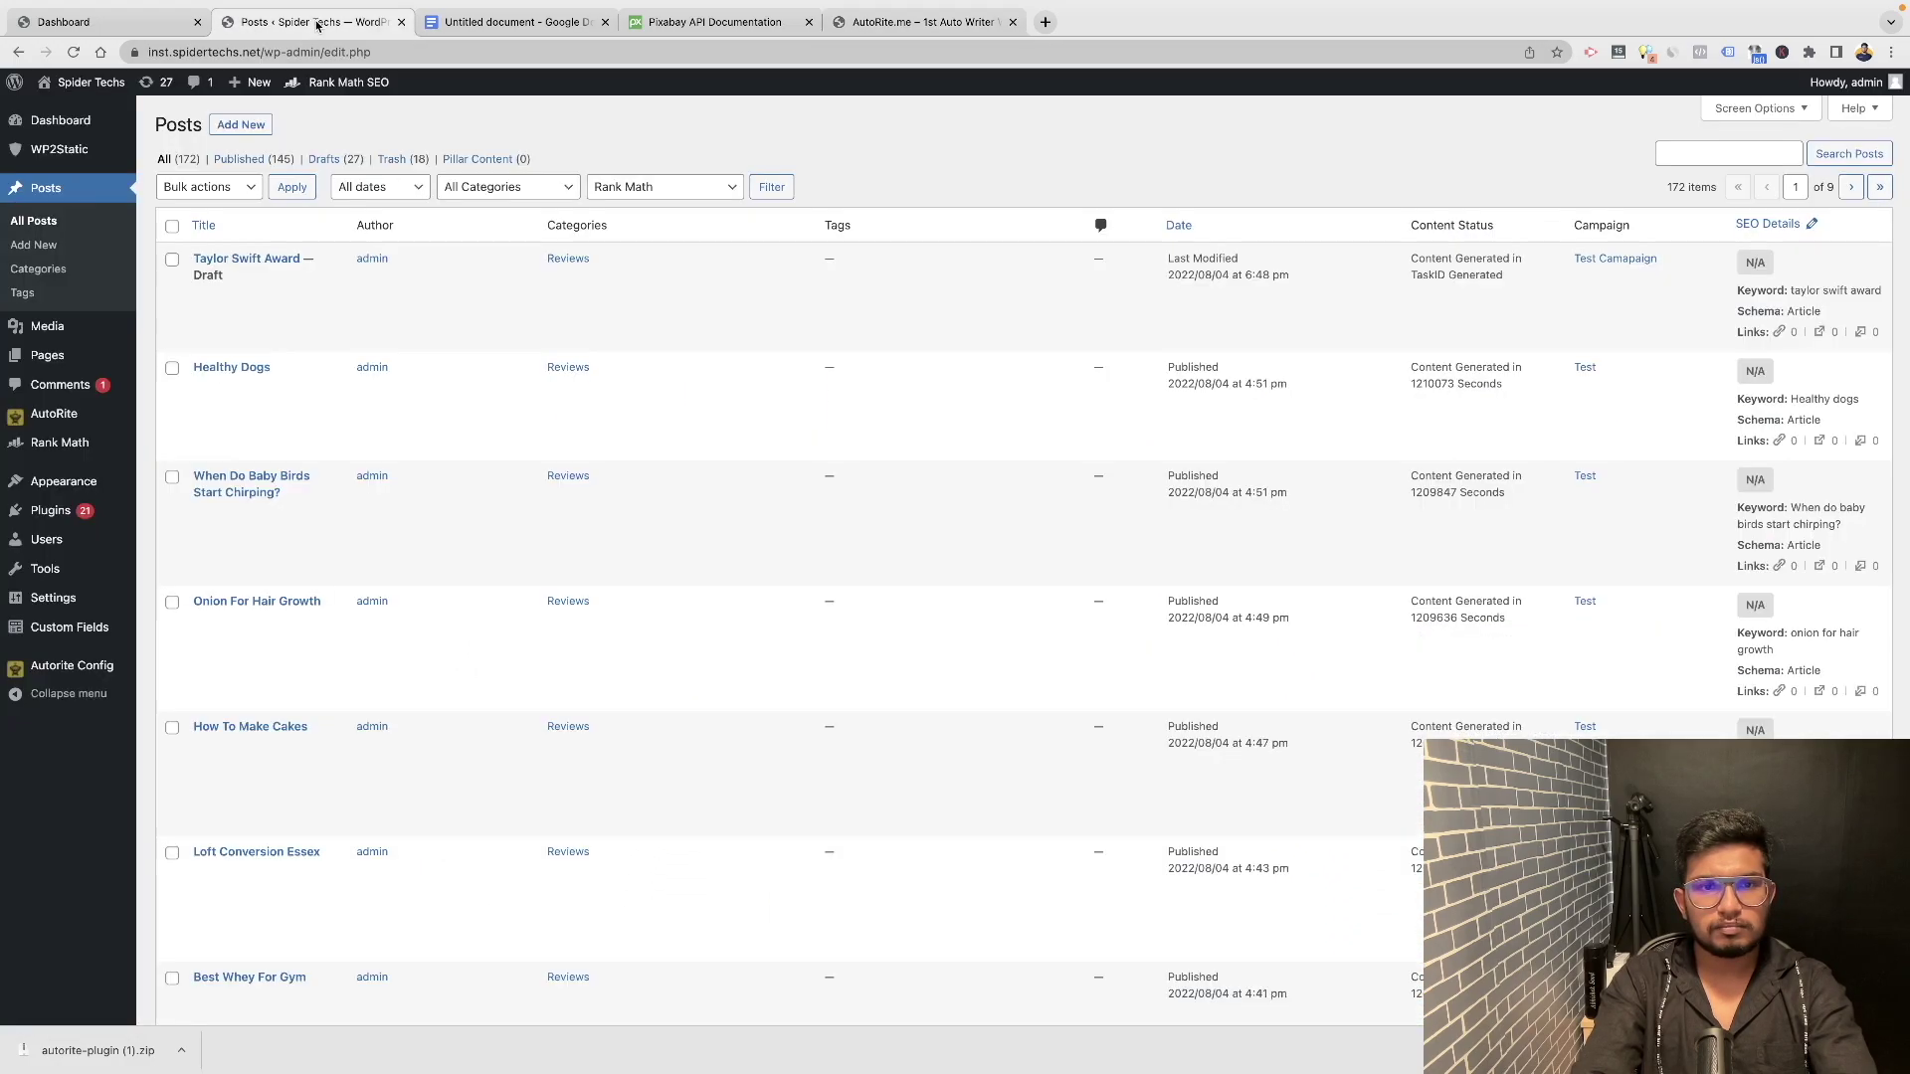
{"action": "left_click", "coordinate": [54, 227]}
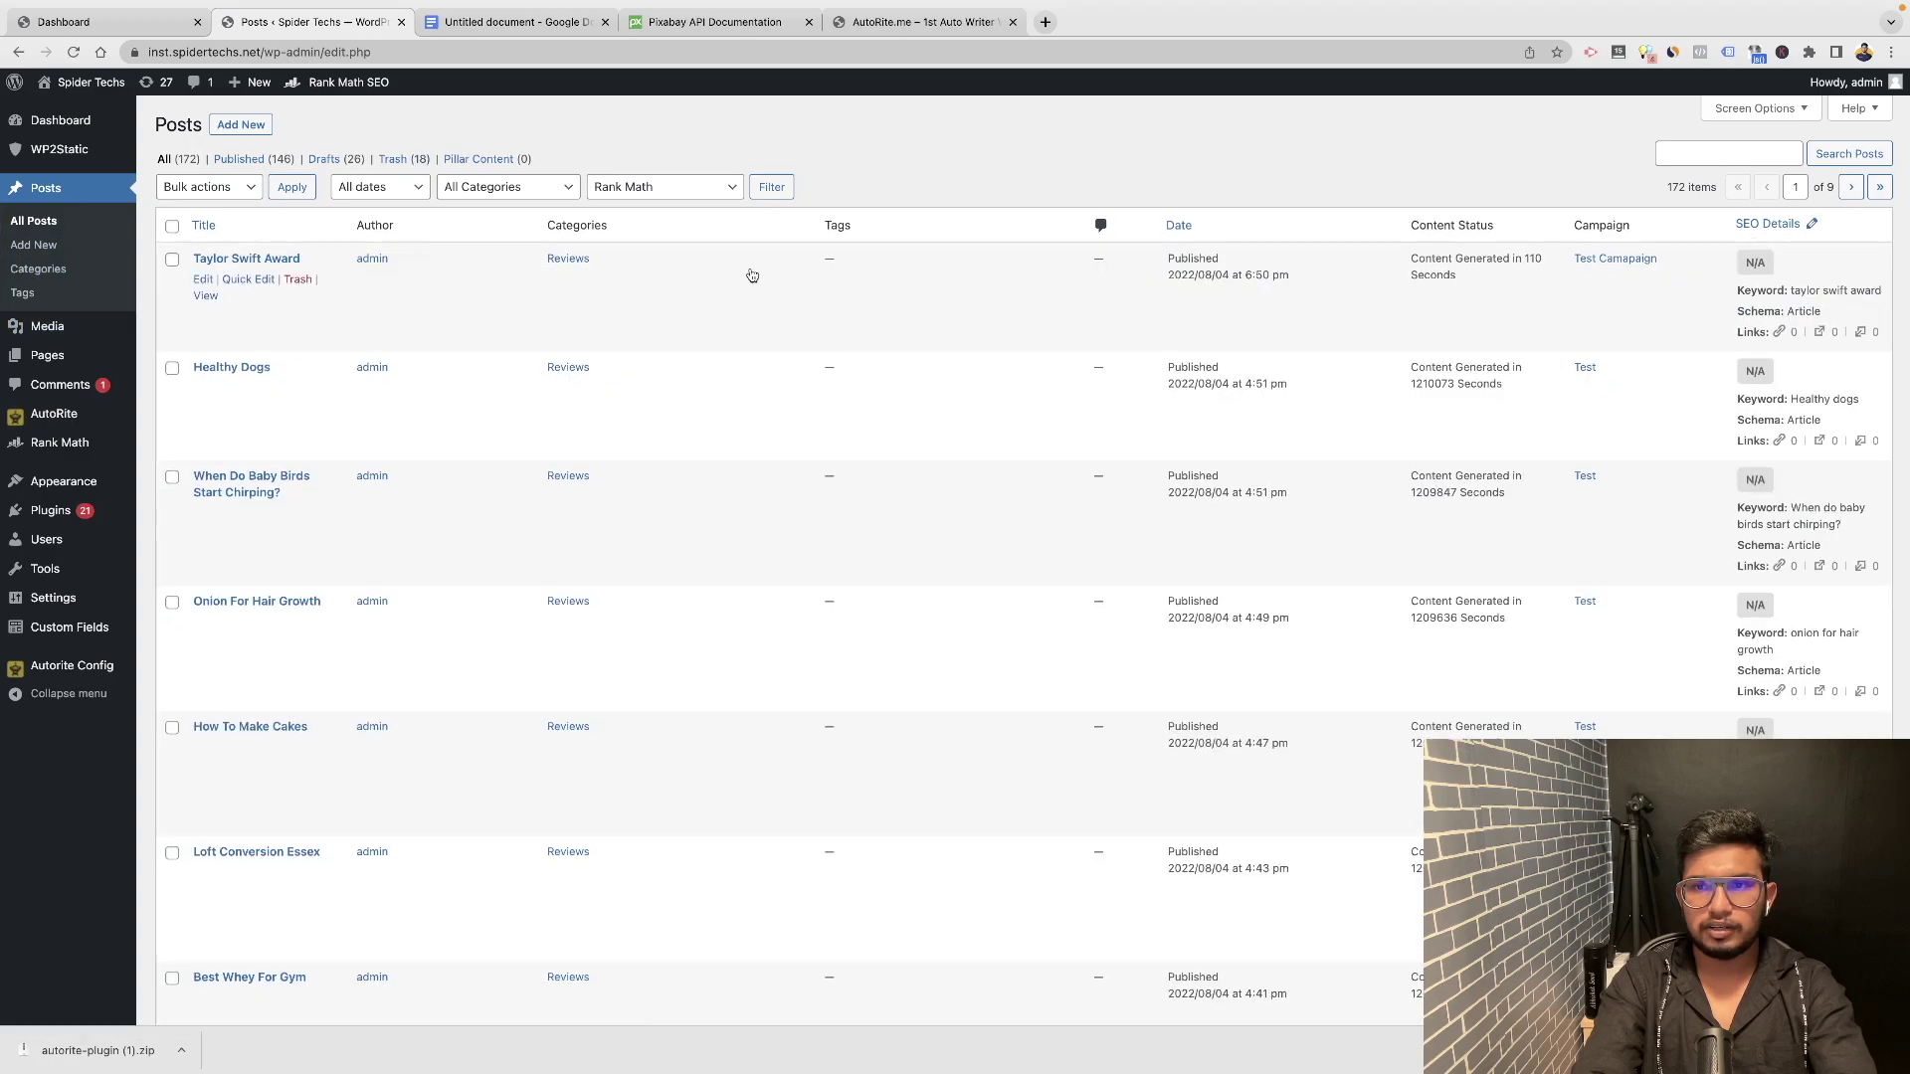
{"action": "left_click_drag", "start_coordinate": [1522, 261], "coordinate": [1535, 291]}
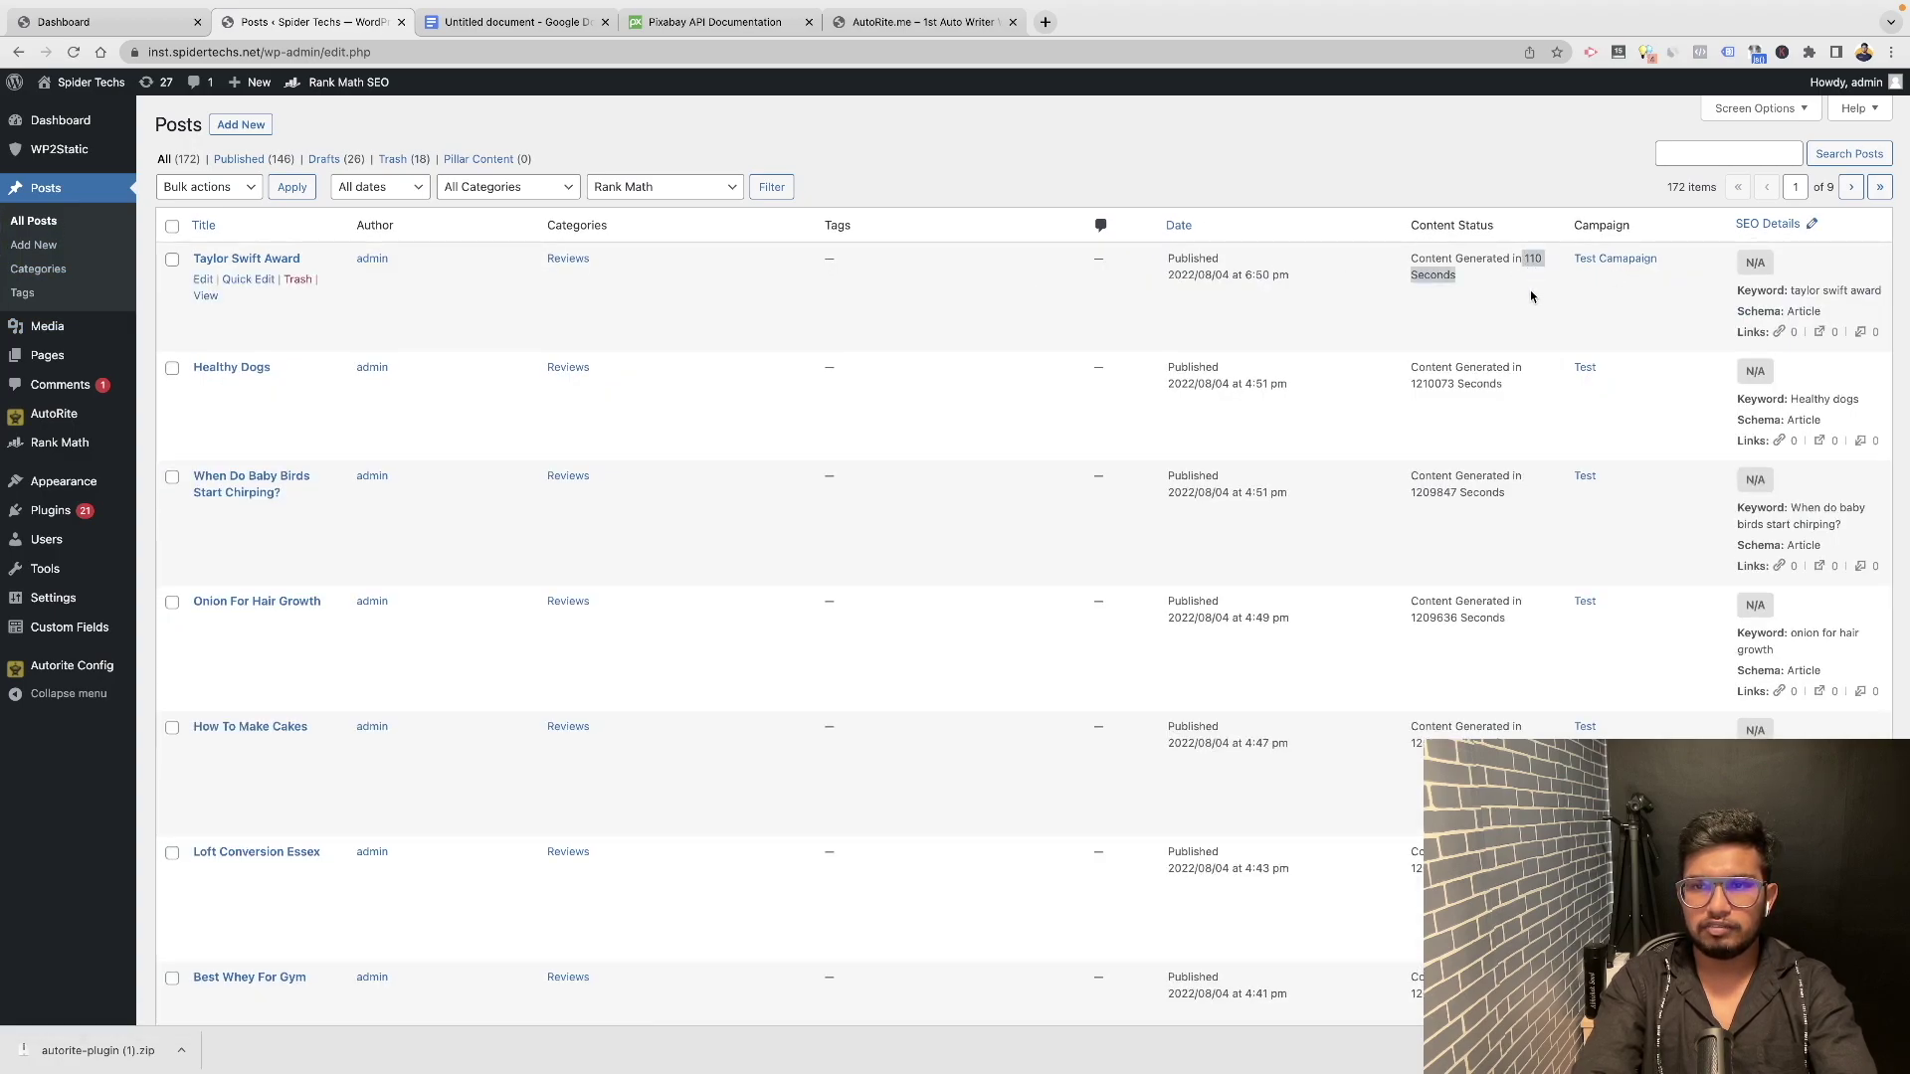
{"action": "left_click", "coordinate": [1535, 298]}
Open the live Taylor Swift Award article on Spider Techs and highlight its title.
{"action": "left_click", "coordinate": [198, 296]}
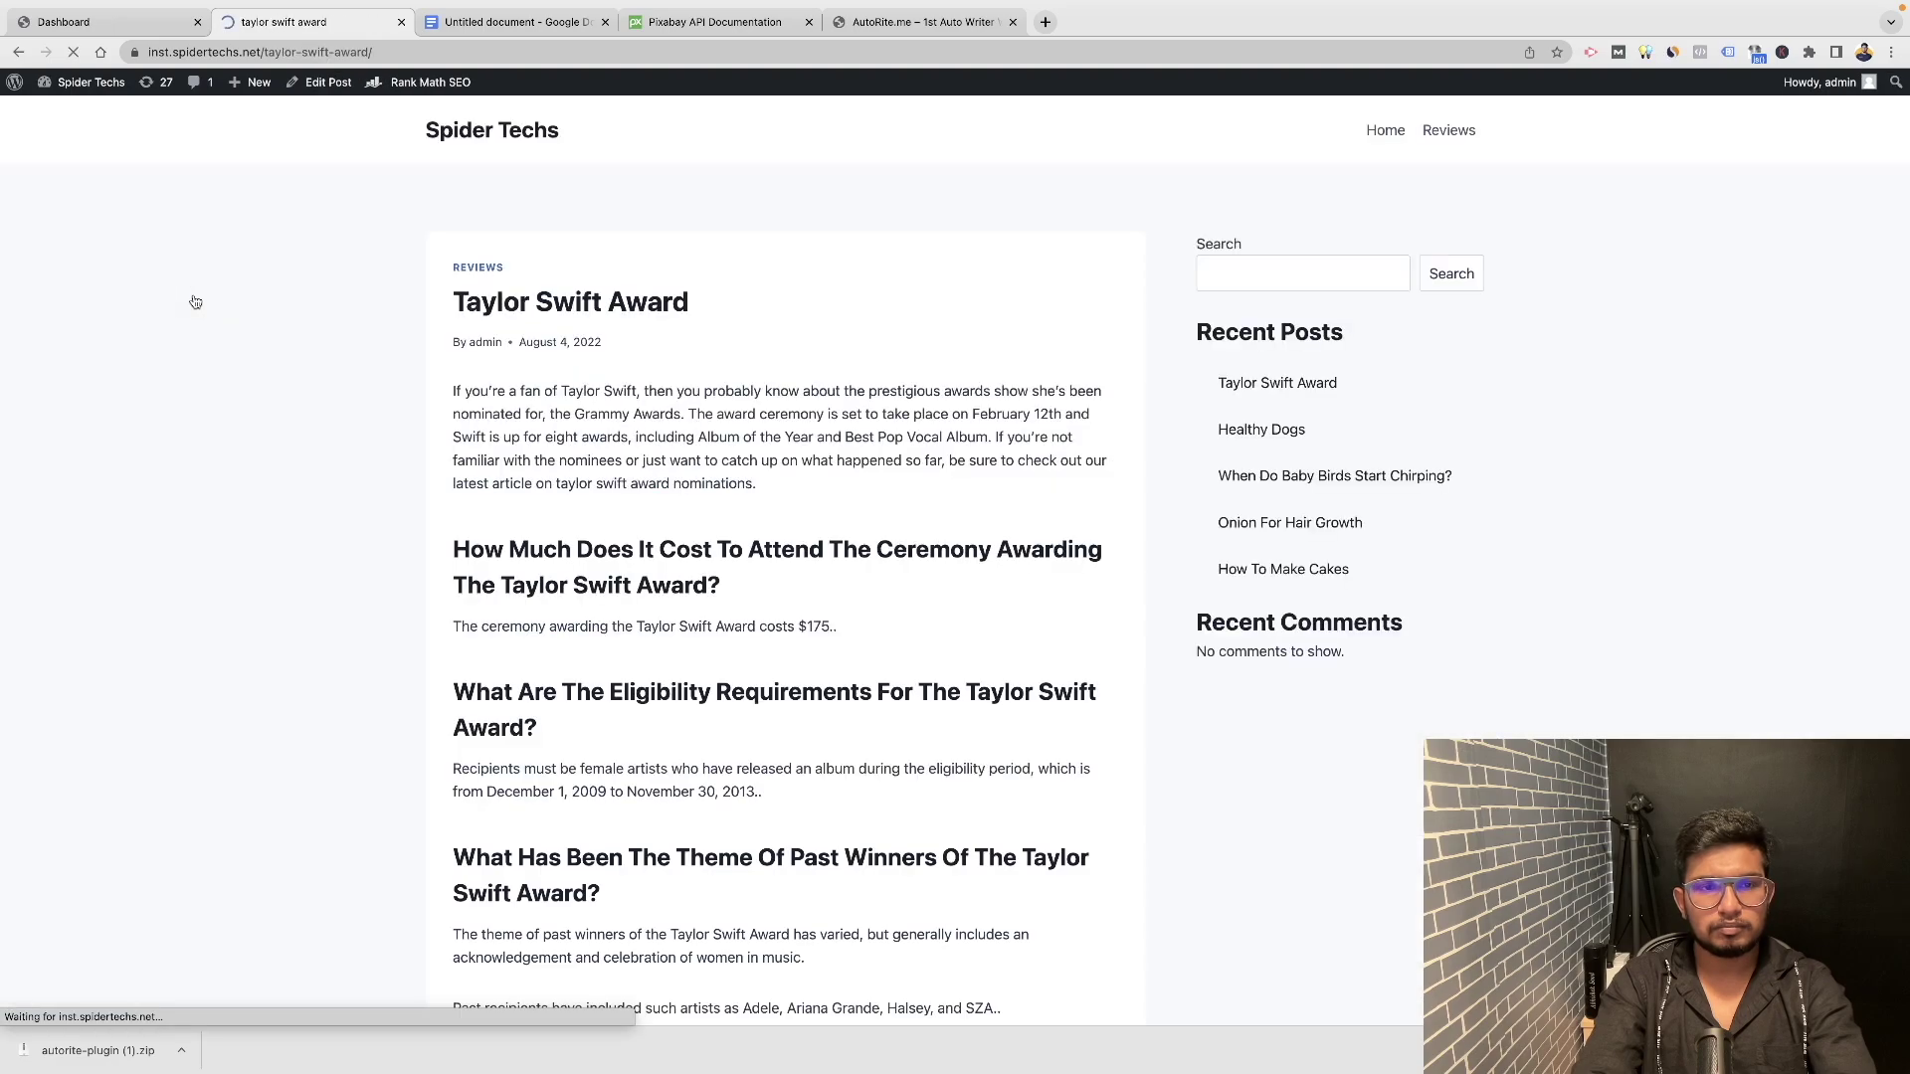
{"action": "left_click_drag", "start_coordinate": [443, 303], "coordinate": [885, 314]}
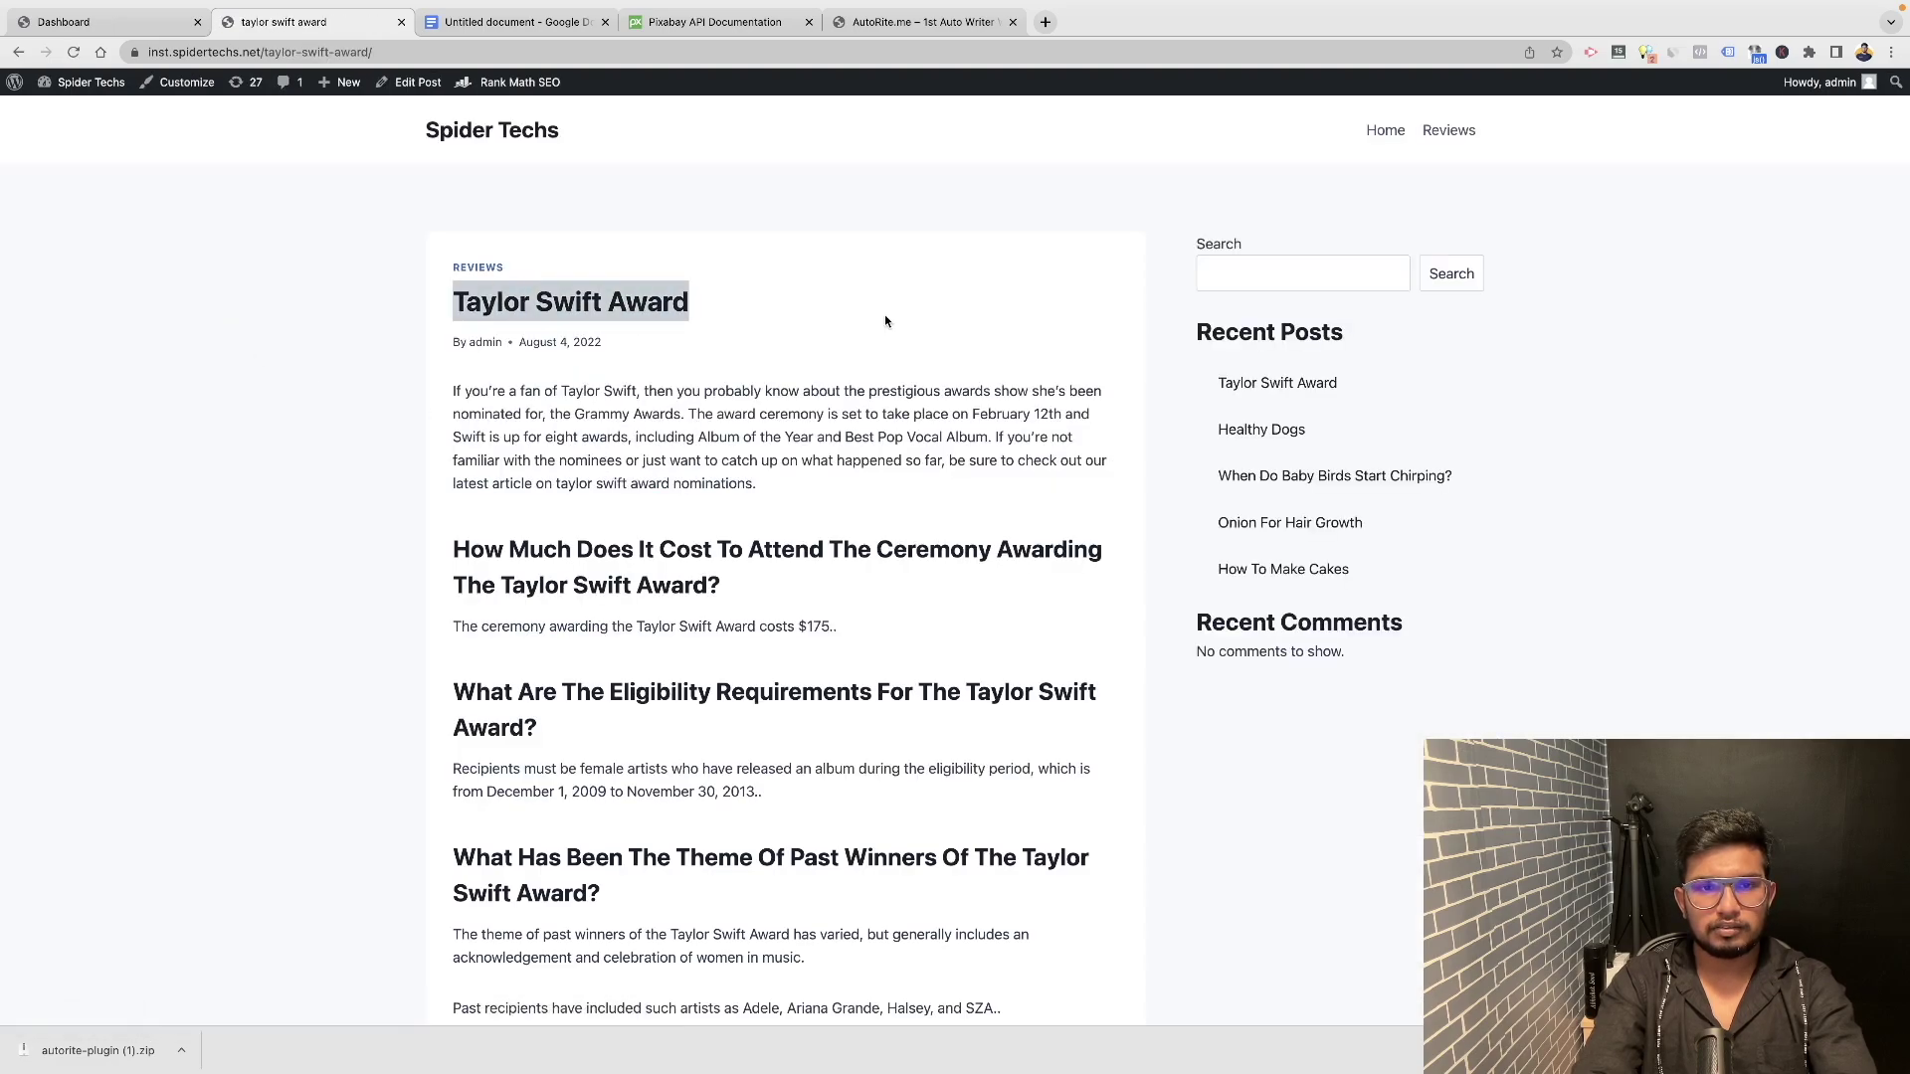
{"action": "left_click", "coordinate": [848, 508]}
{"action": "key", "text": "super+r"}
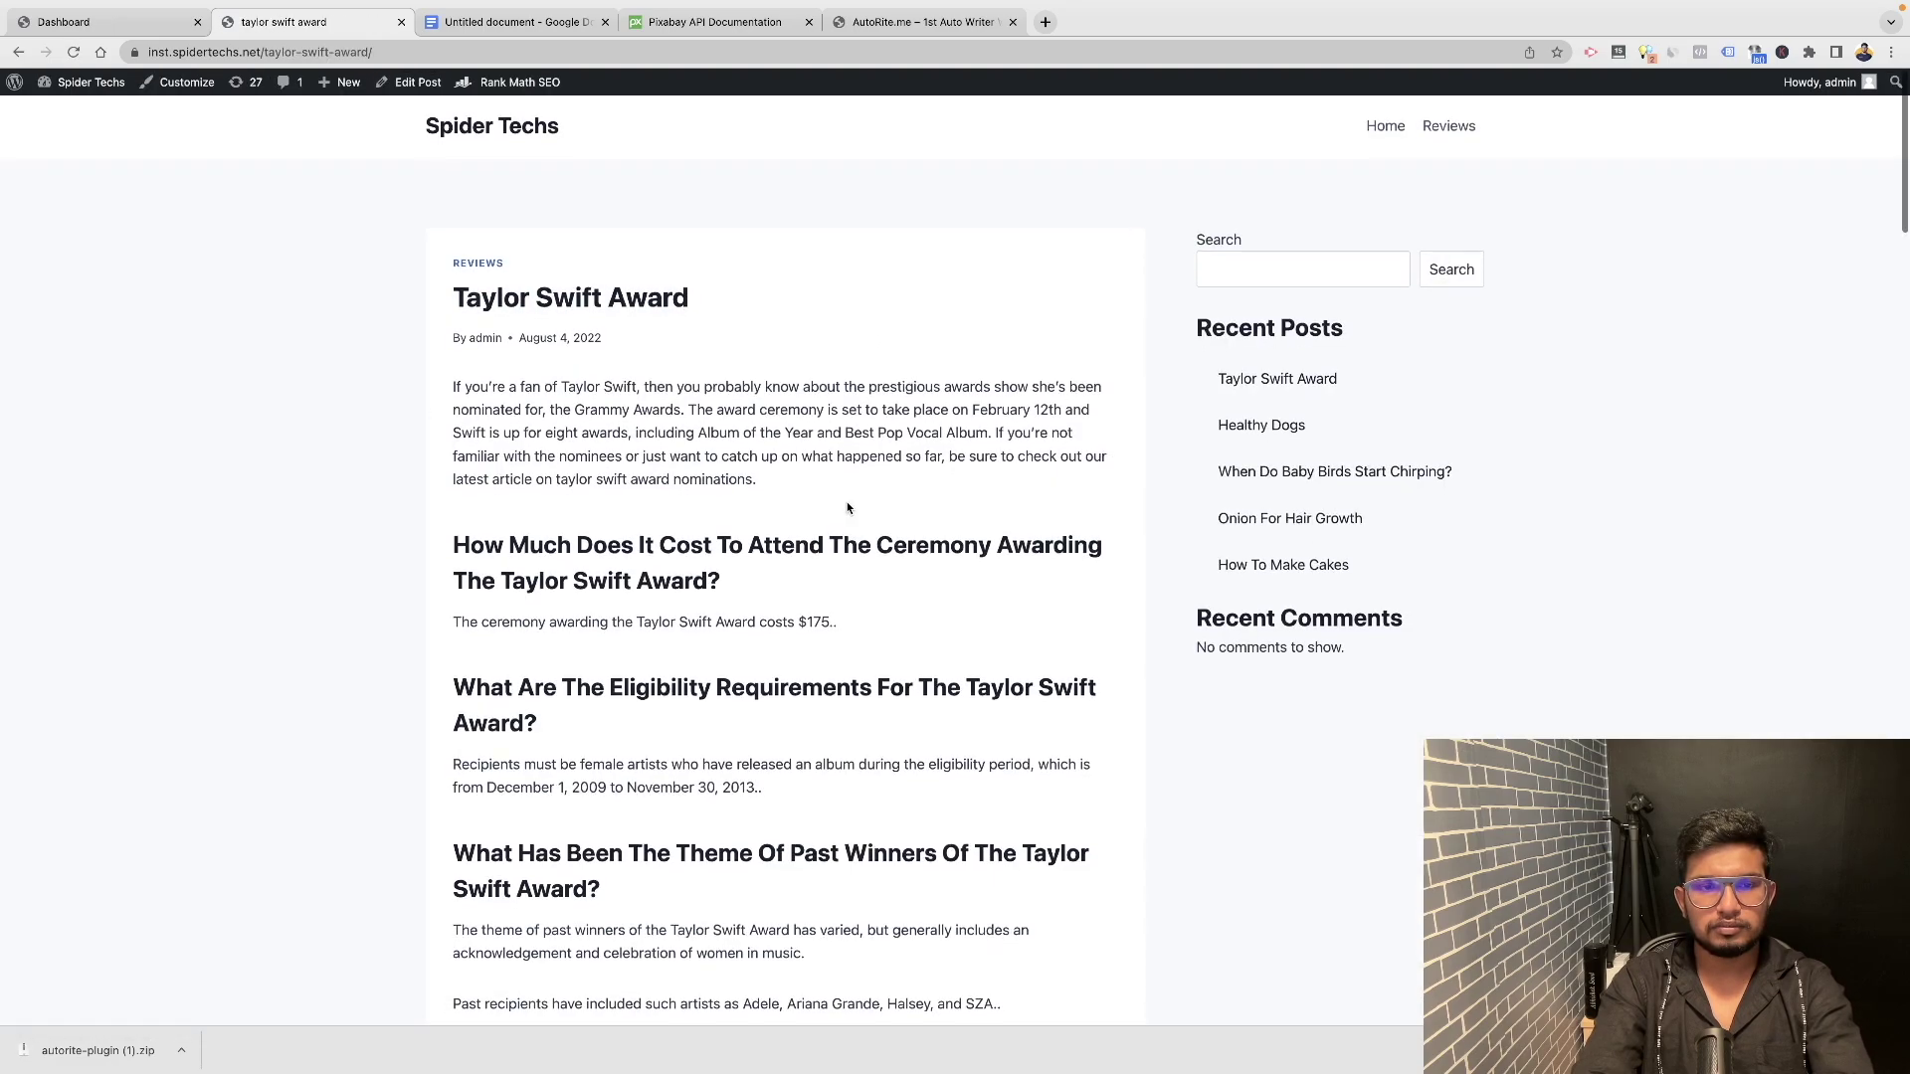
Read from the opening paragraph down to the Conclusion, then open the post's editor.
{"action": "left_click_drag", "start_coordinate": [434, 388], "coordinate": [779, 475]}
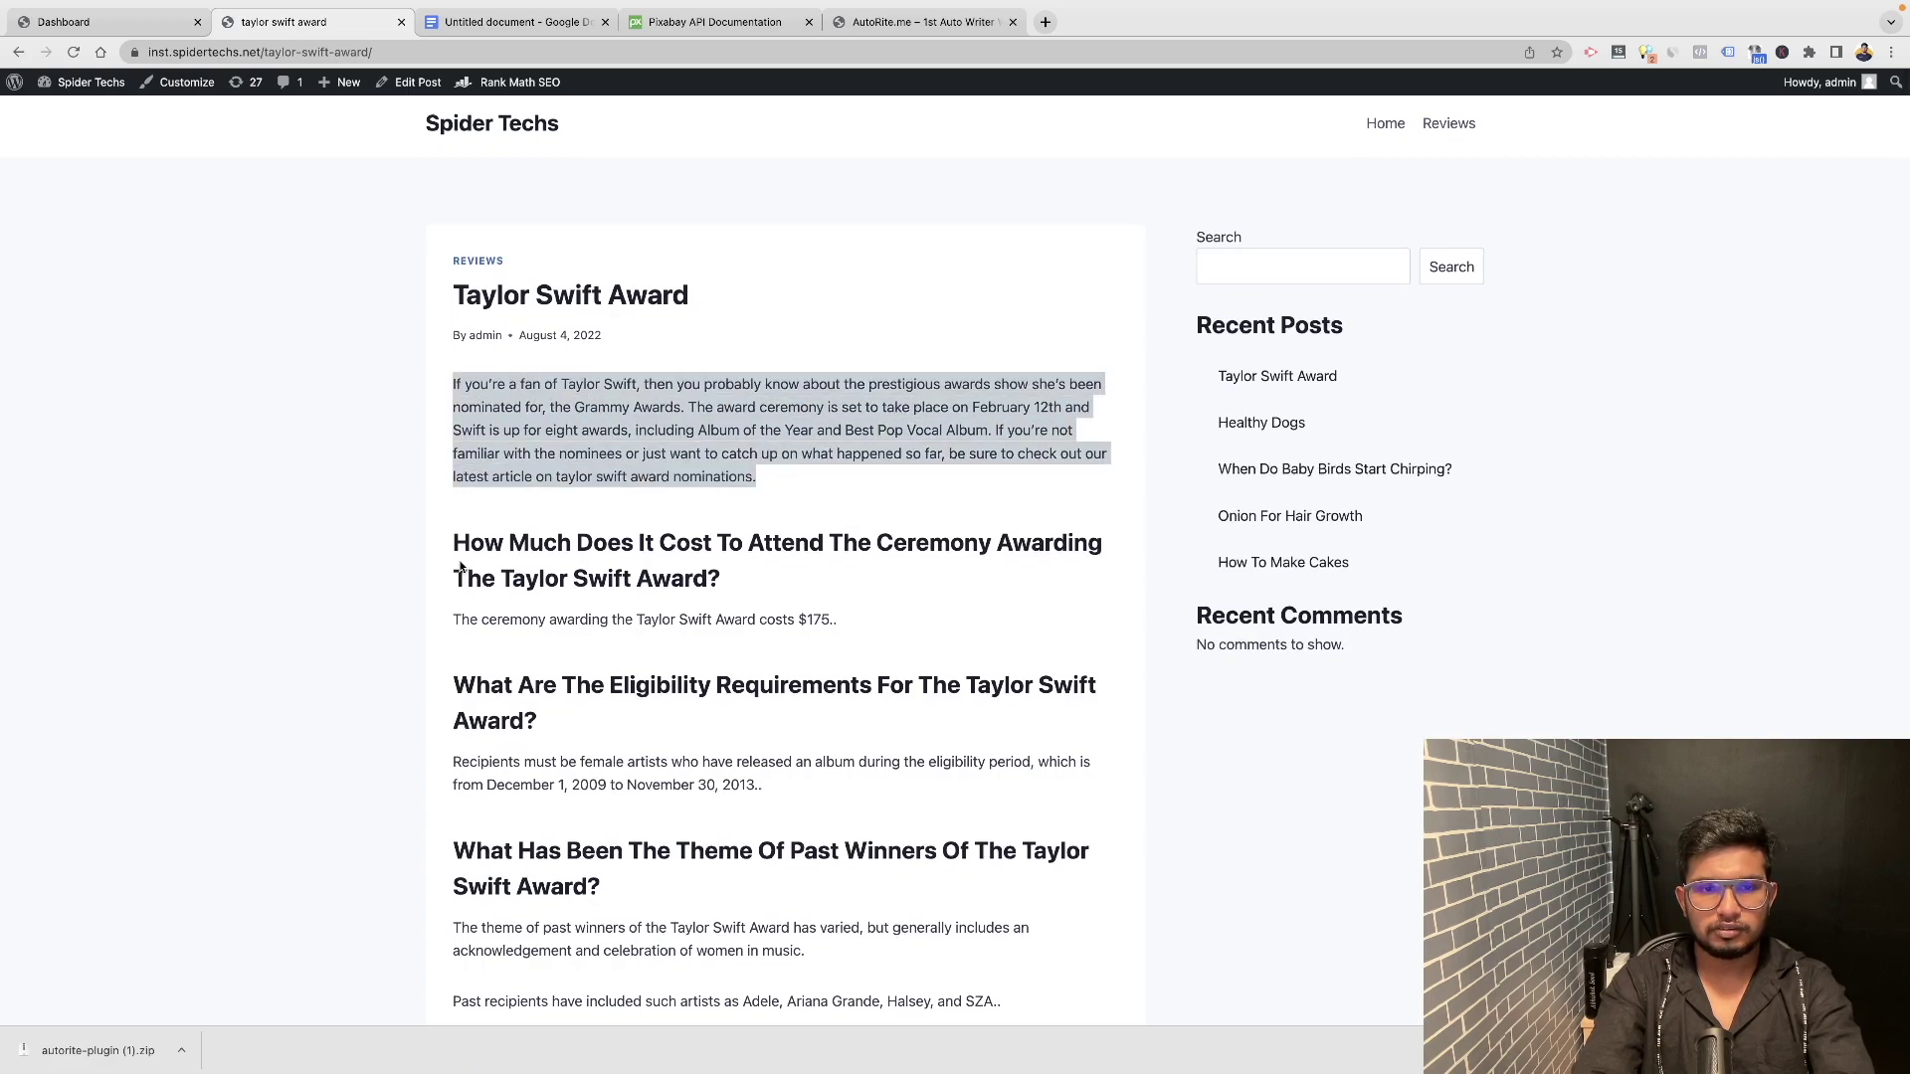
{"action": "left_click_drag", "start_coordinate": [459, 567], "coordinate": [859, 577]}
{"action": "scroll", "coordinate": [870, 577], "scroll_direction": "down", "scroll_amount": 4}
{"action": "left_click_drag", "start_coordinate": [426, 567], "coordinate": [807, 587]}
{"action": "scroll", "coordinate": [865, 610], "scroll_direction": "down", "scroll_amount": 4}
{"action": "scroll", "coordinate": [866, 610], "scroll_direction": "down", "scroll_amount": 2}
{"action": "scroll", "coordinate": [866, 610], "scroll_direction": "down", "scroll_amount": 5}
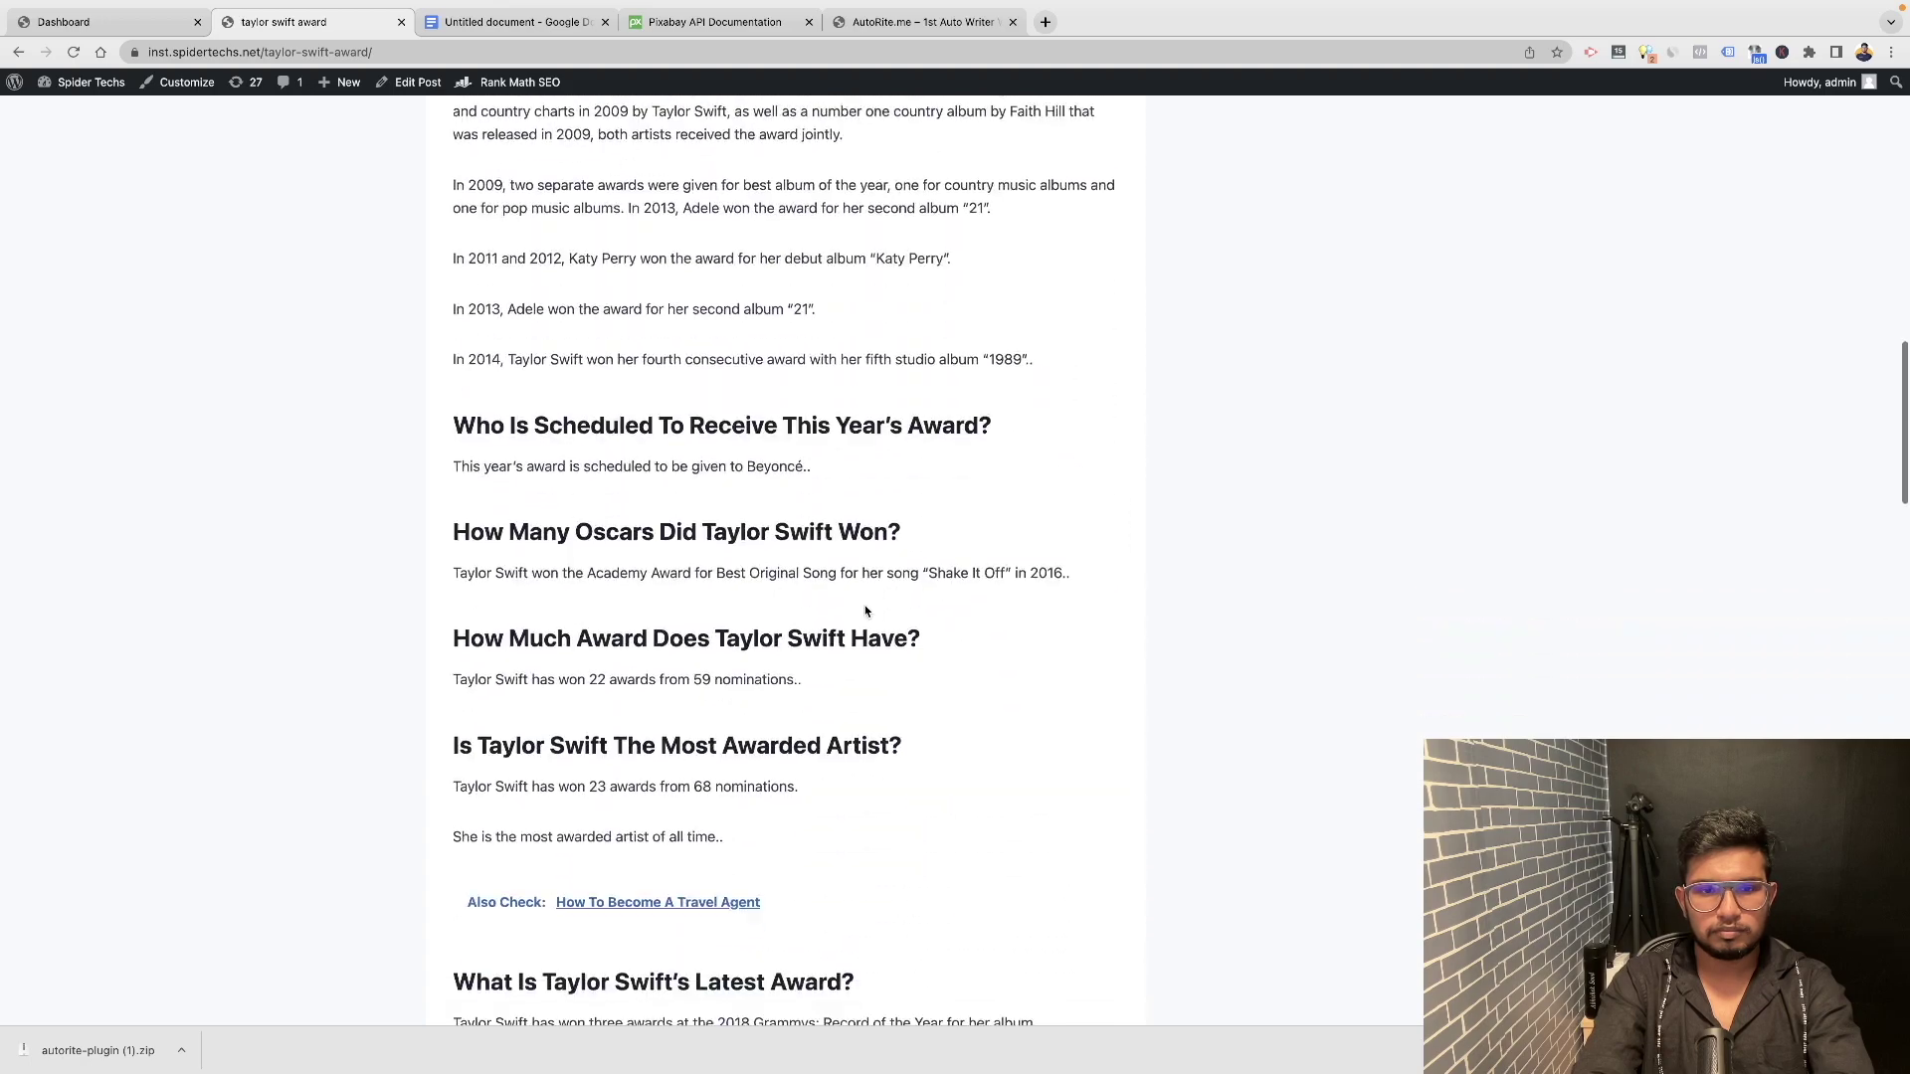
{"action": "scroll", "coordinate": [866, 610], "scroll_direction": "down", "scroll_amount": 4}
{"action": "scroll", "coordinate": [866, 609], "scroll_direction": "down", "scroll_amount": 3}
{"action": "scroll", "coordinate": [865, 610], "scroll_direction": "down", "scroll_amount": 4}
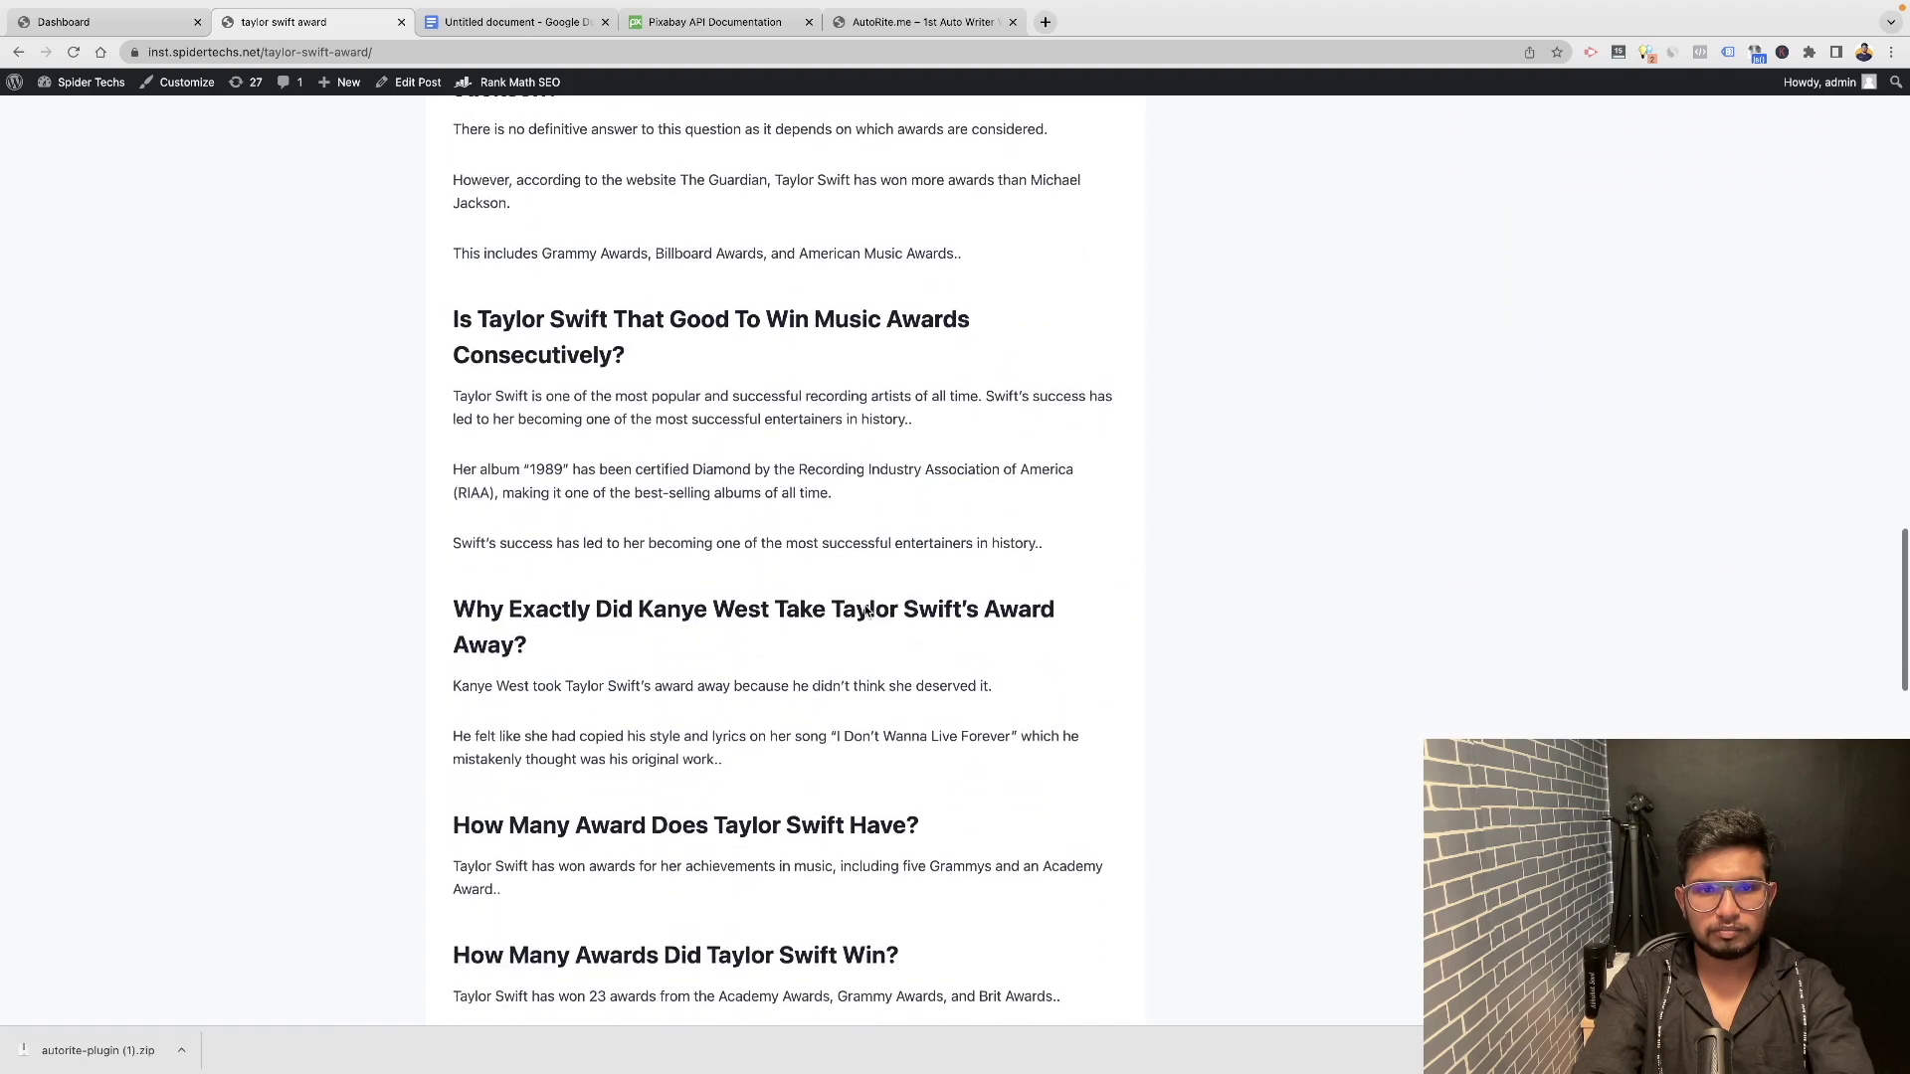
{"action": "scroll", "coordinate": [868, 612], "scroll_direction": "down", "scroll_amount": 2}
{"action": "scroll", "coordinate": [868, 612], "scroll_direction": "down", "scroll_amount": 3}
{"action": "scroll", "coordinate": [865, 607], "scroll_direction": "down", "scroll_amount": 3}
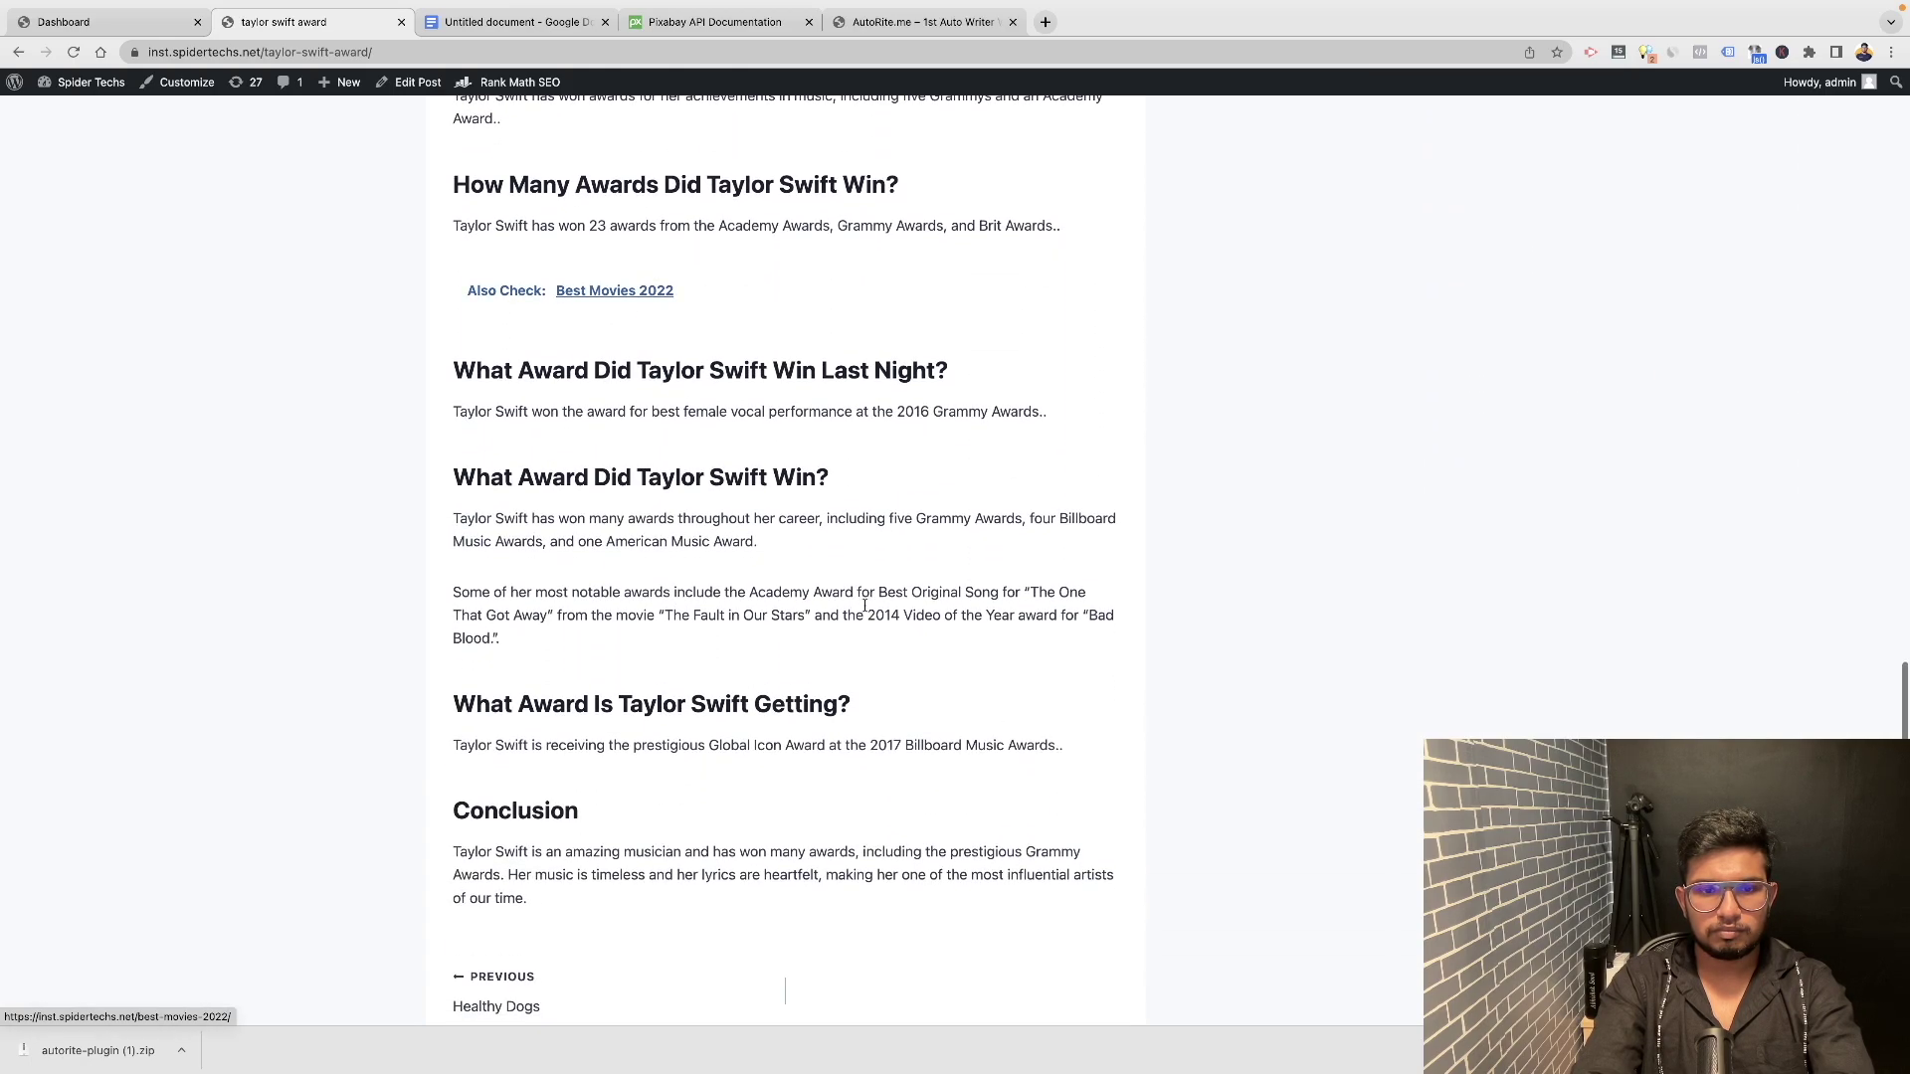
{"action": "left_click", "coordinate": [418, 87]}
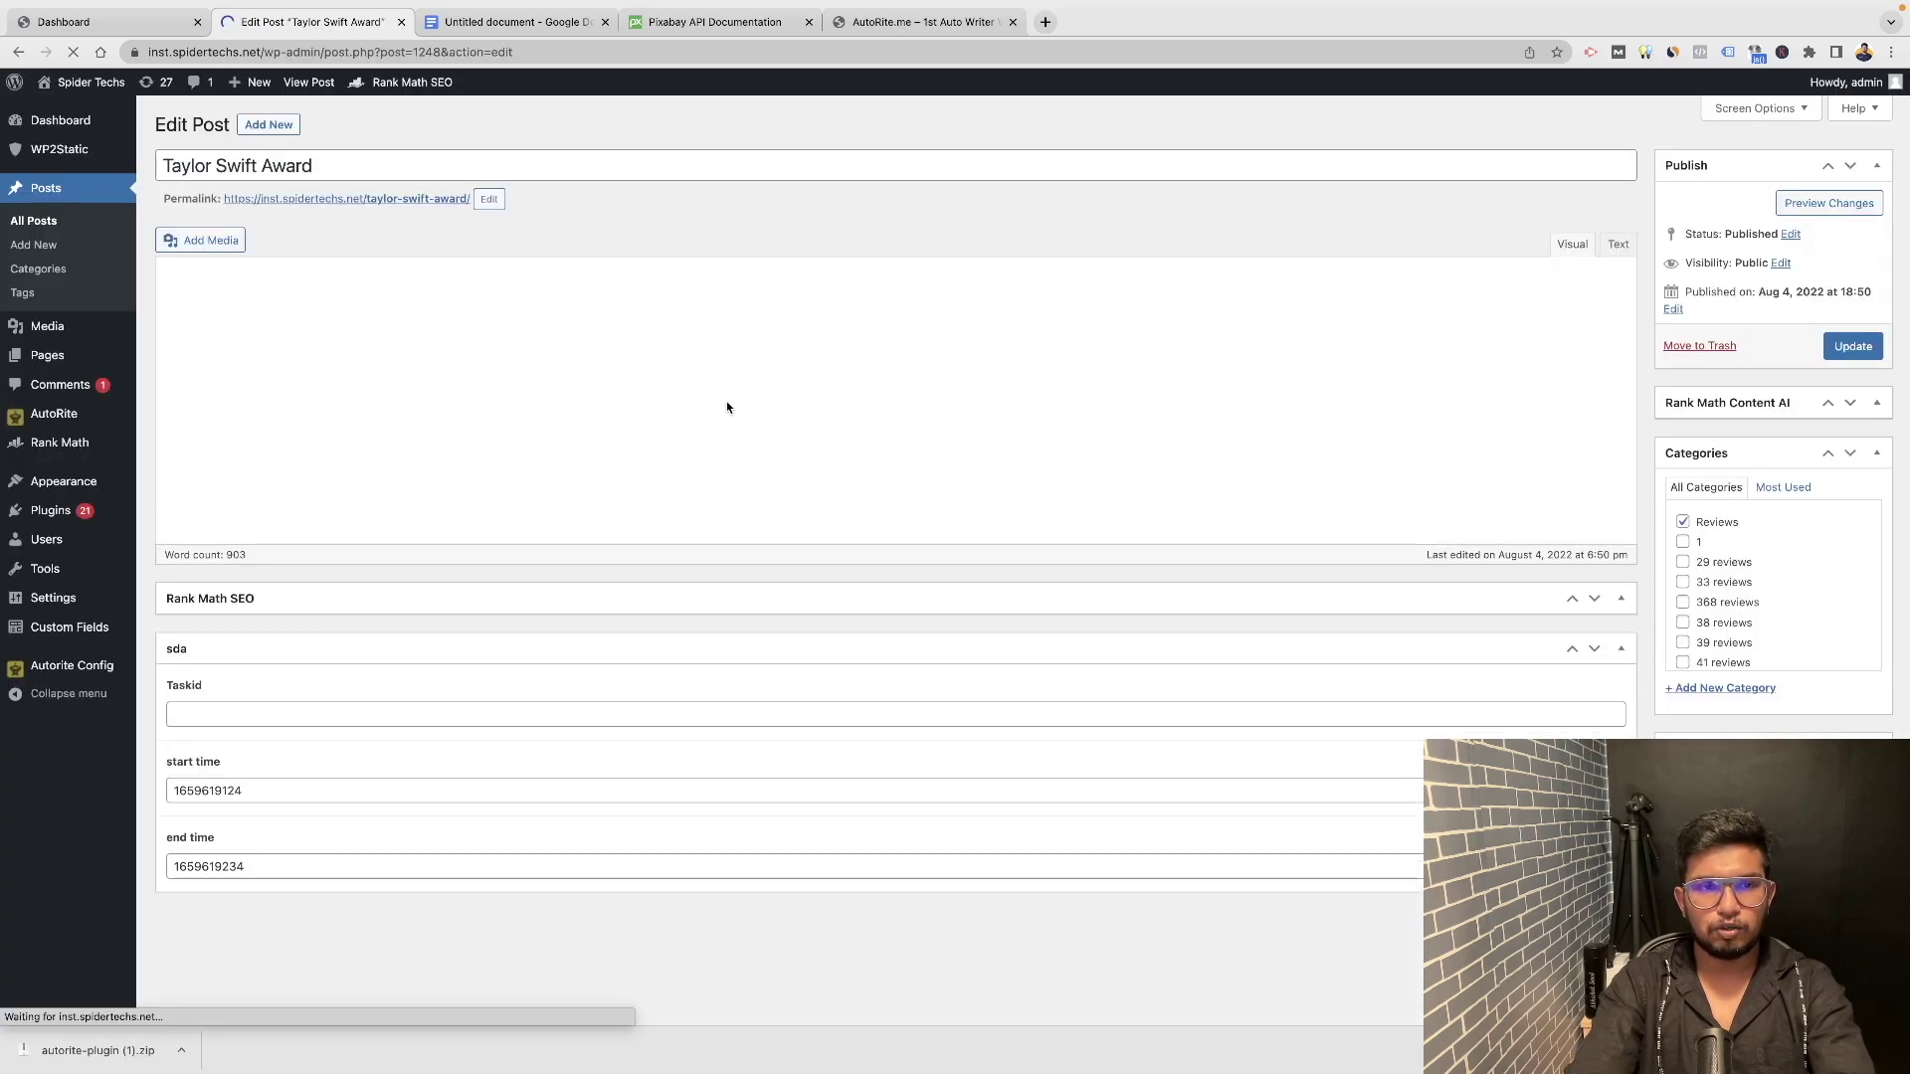
Review the Taylor Swift Award editor's 903-word count and generation times, then return to AutoRite campaigns.
{"action": "scroll", "coordinate": [727, 402], "scroll_direction": "down", "scroll_amount": 2}
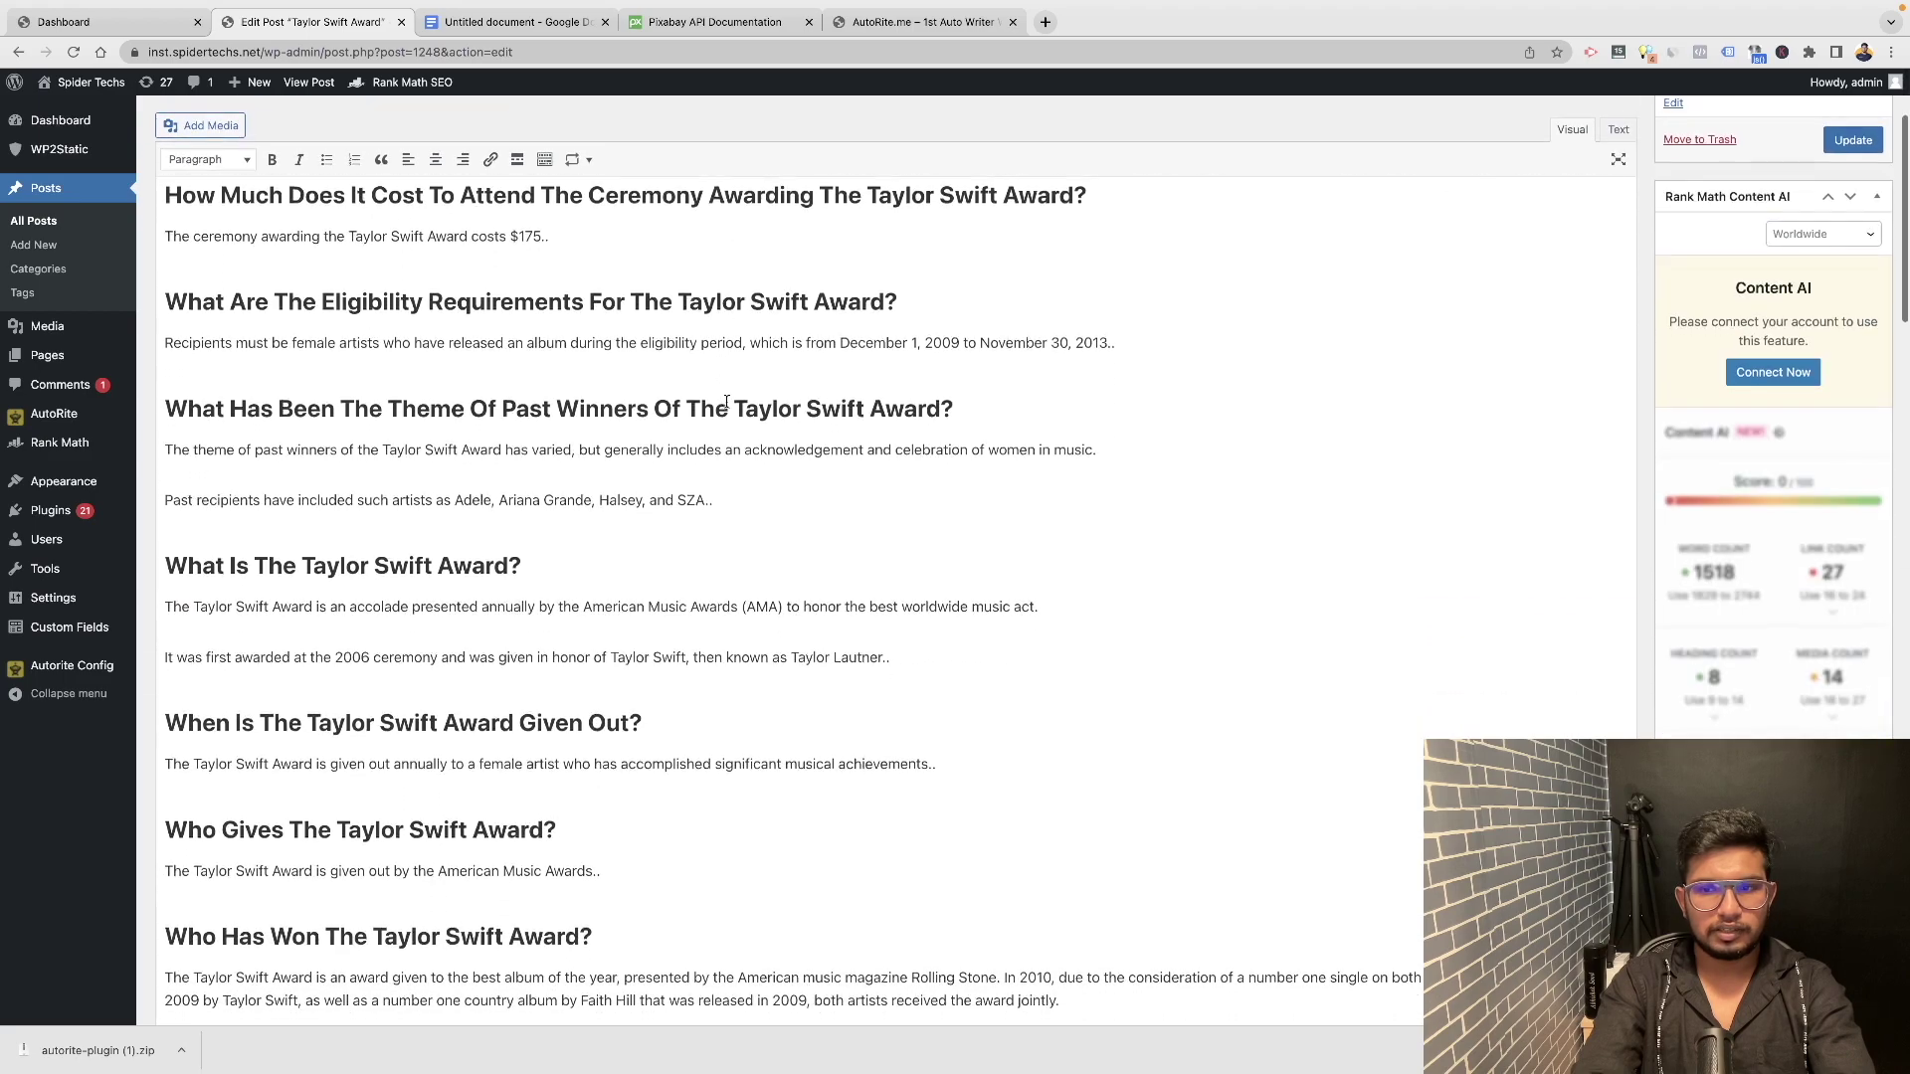
{"action": "scroll", "coordinate": [726, 402], "scroll_direction": "down", "scroll_amount": 3}
{"action": "scroll", "coordinate": [727, 402], "scroll_direction": "down", "scroll_amount": 2}
{"action": "scroll", "coordinate": [726, 402], "scroll_direction": "down", "scroll_amount": 3}
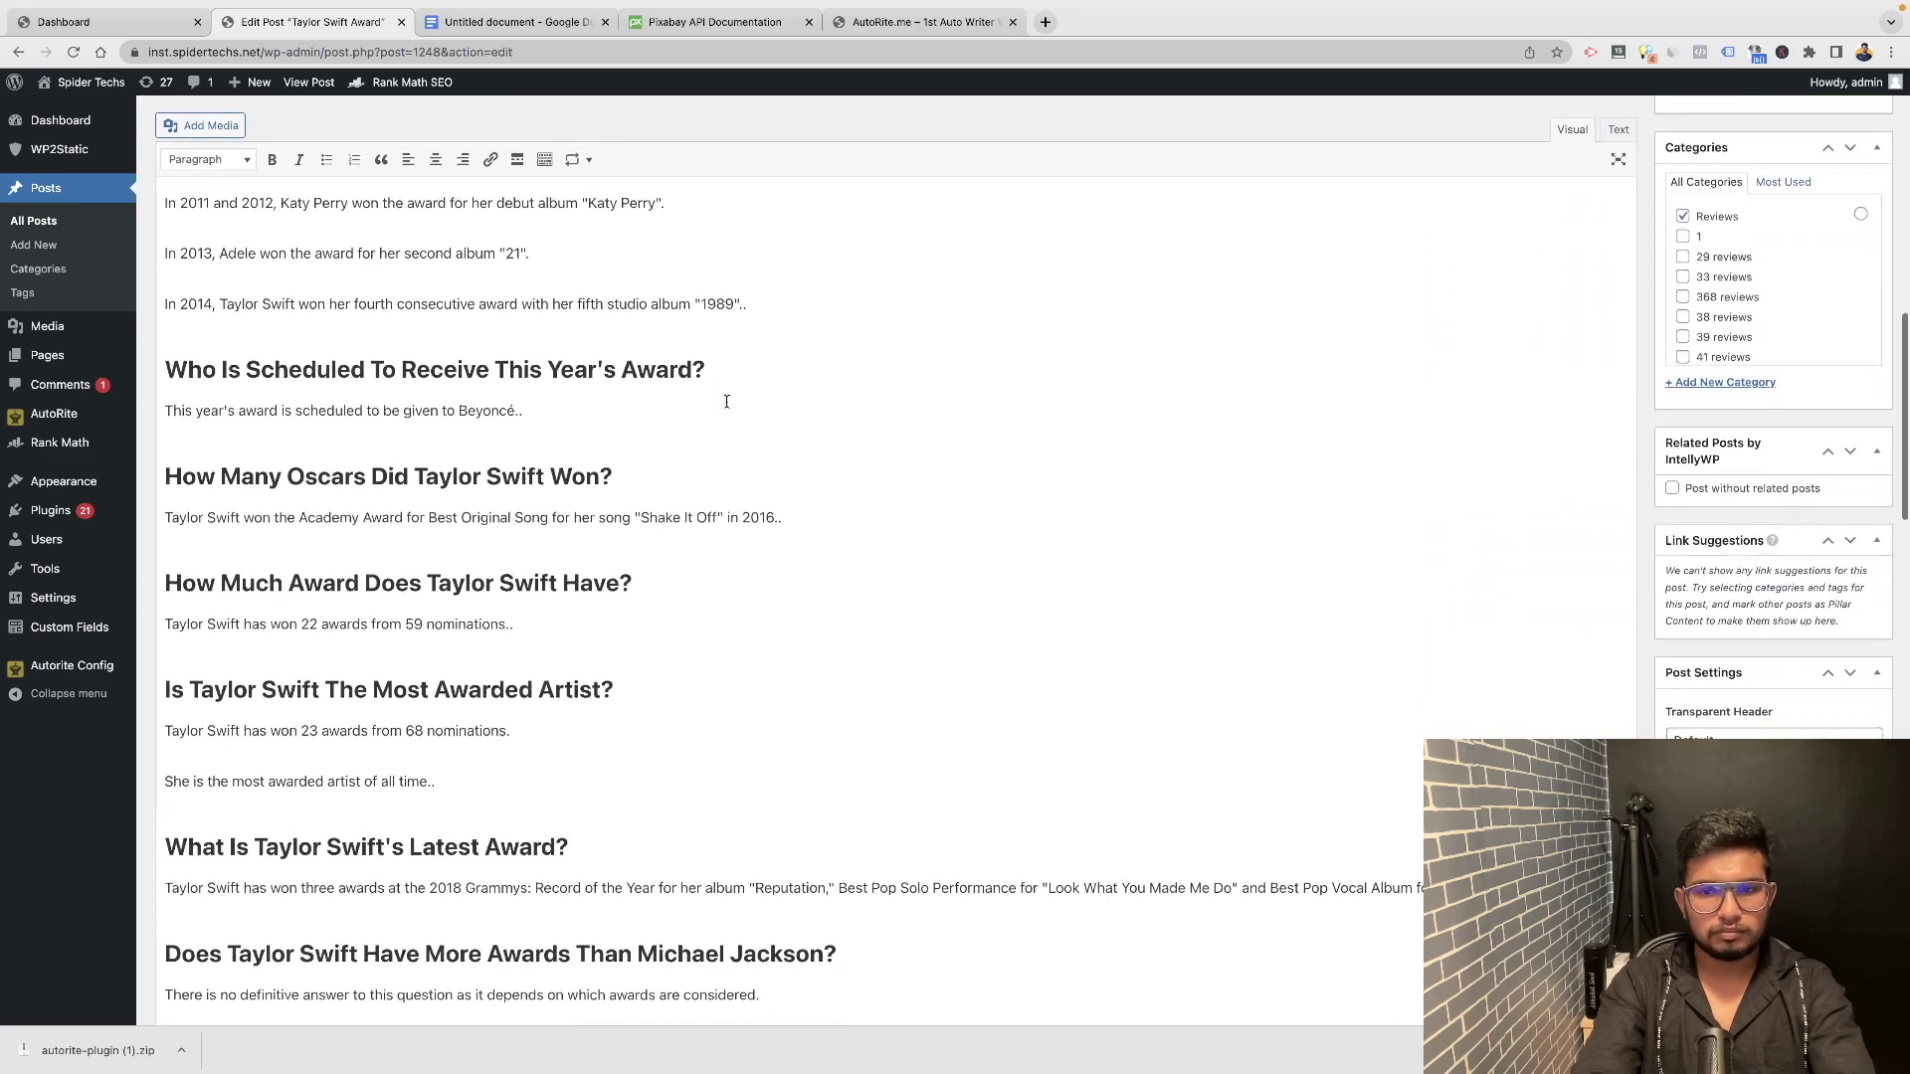
{"action": "scroll", "coordinate": [727, 402], "scroll_direction": "down", "scroll_amount": 3}
{"action": "scroll", "coordinate": [726, 401], "scroll_direction": "up", "scroll_amount": 1}
{"action": "scroll", "coordinate": [726, 402], "scroll_direction": "down", "scroll_amount": 6}
{"action": "scroll", "coordinate": [727, 402], "scroll_direction": "down", "scroll_amount": 4}
{"action": "scroll", "coordinate": [726, 402], "scroll_direction": "down", "scroll_amount": 7}
{"action": "scroll", "coordinate": [727, 402], "scroll_direction": "up", "scroll_amount": 2}
{"action": "scroll", "coordinate": [726, 402], "scroll_direction": "up", "scroll_amount": 3, "text": "ctrl"}
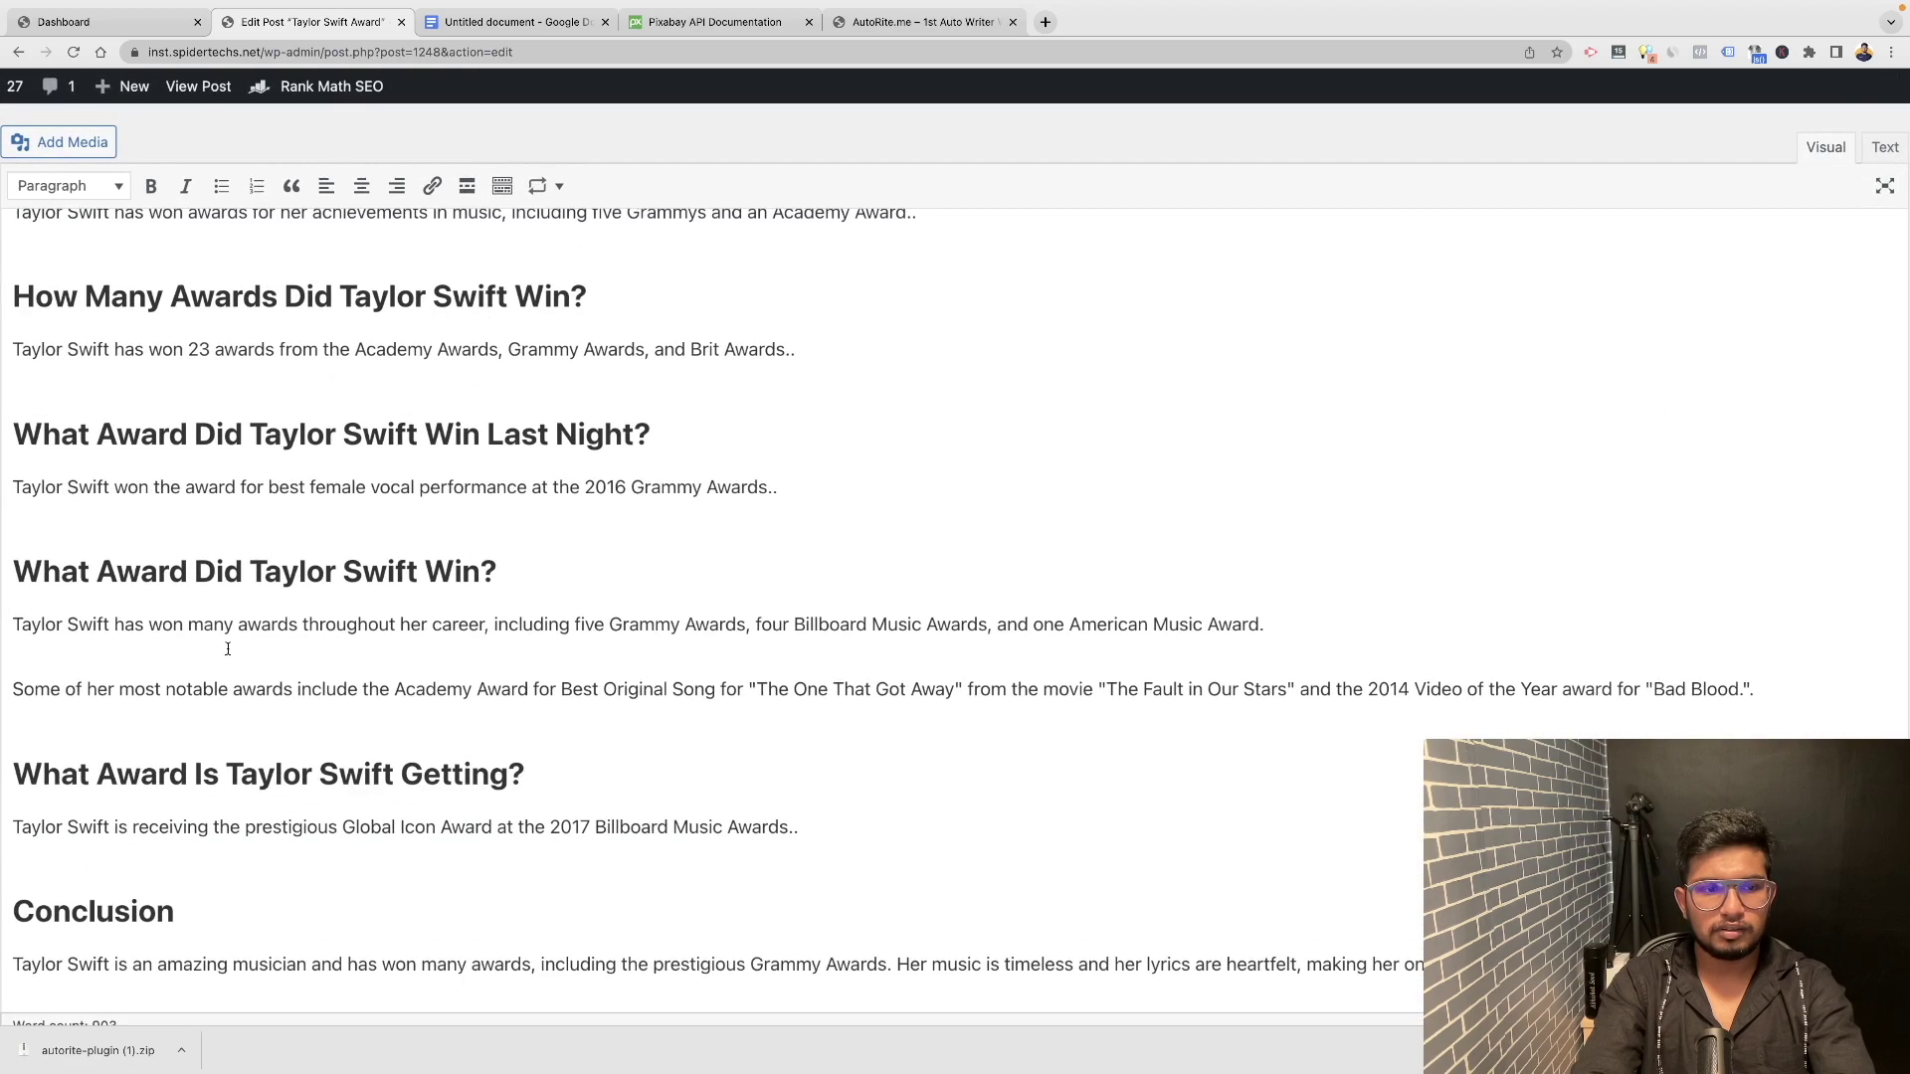
{"action": "scroll", "coordinate": [246, 608], "scroll_direction": "down", "scroll_amount": 2}
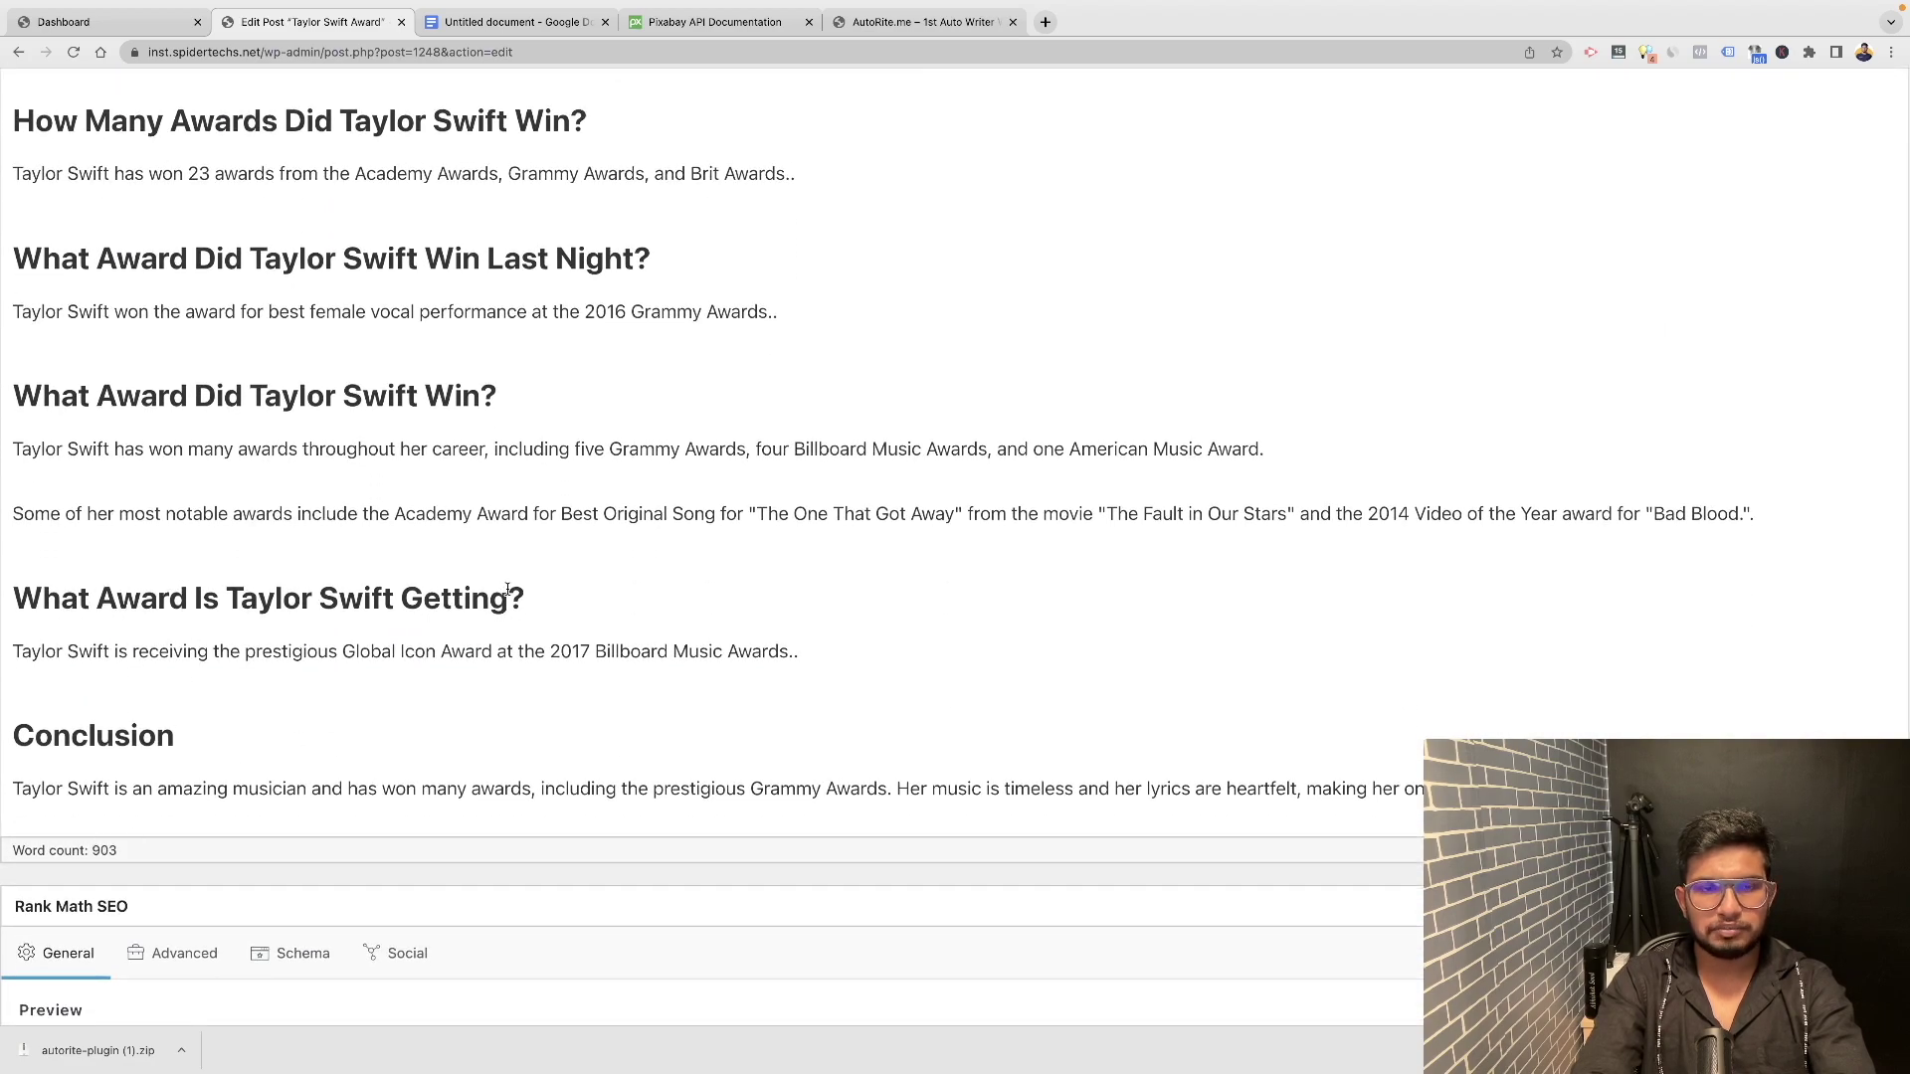
{"action": "scroll", "coordinate": [508, 590], "scroll_direction": "down", "scroll_amount": 1}
{"action": "scroll", "coordinate": [141, 288], "scroll_direction": "down", "scroll_amount": 2, "text": "ctrl"}
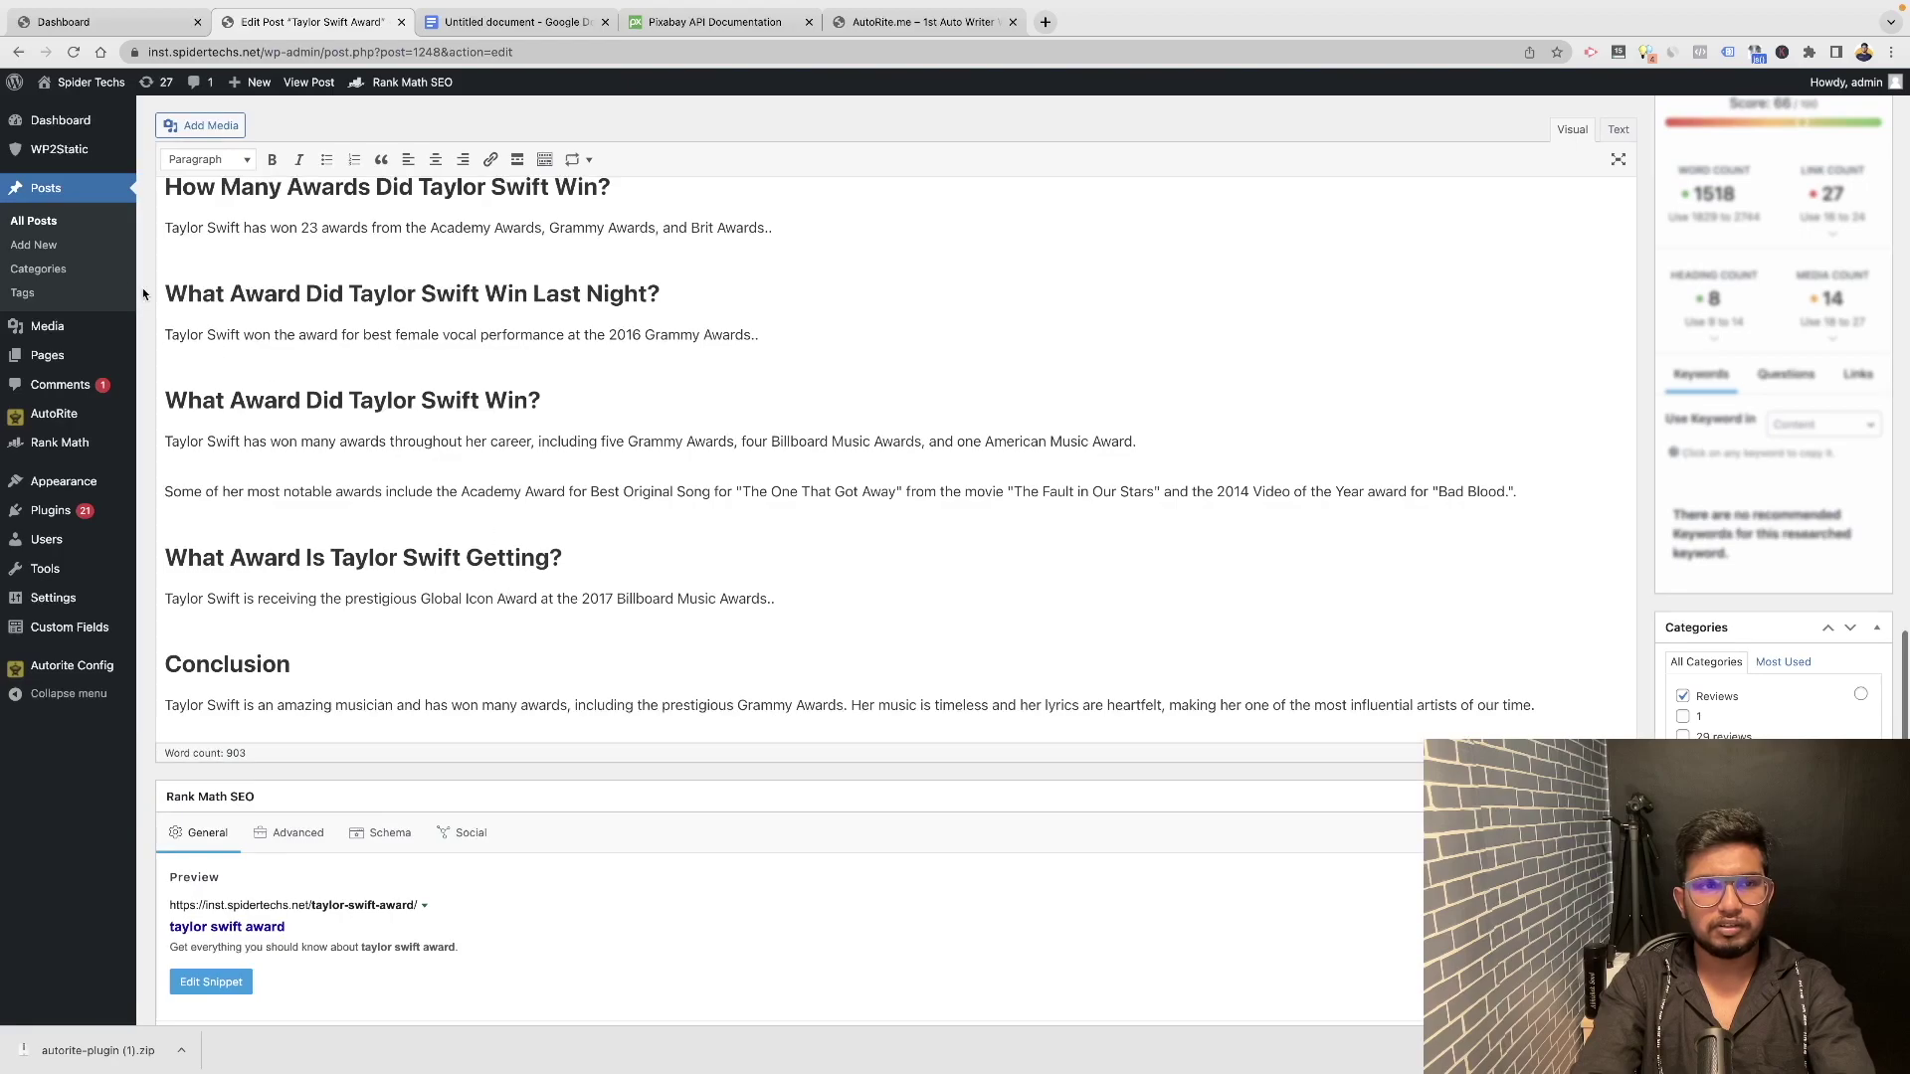
{"action": "left_click", "coordinate": [54, 413]}
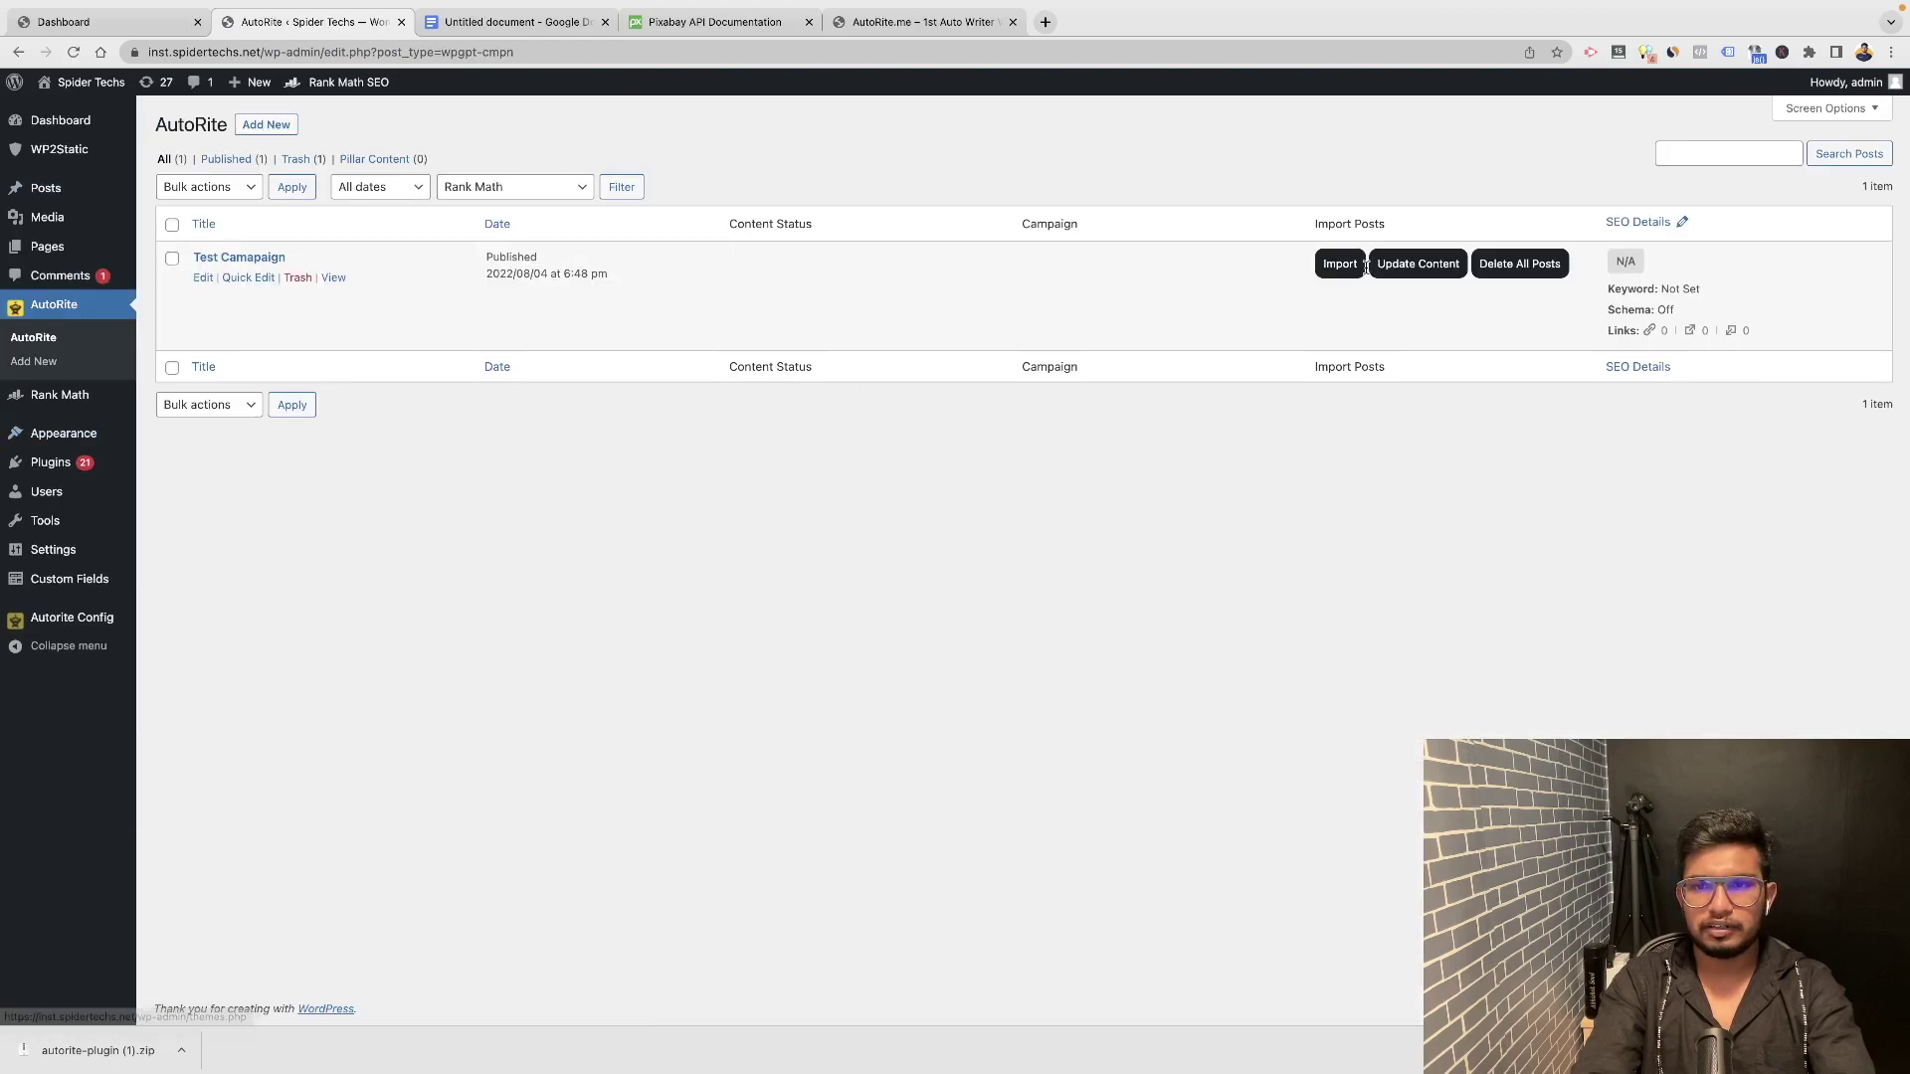
Import 'How To Lower Blood Pressure Naturally At Home?' and check its 'task pending' status in All Posts.
{"action": "left_click", "coordinate": [1361, 269]}
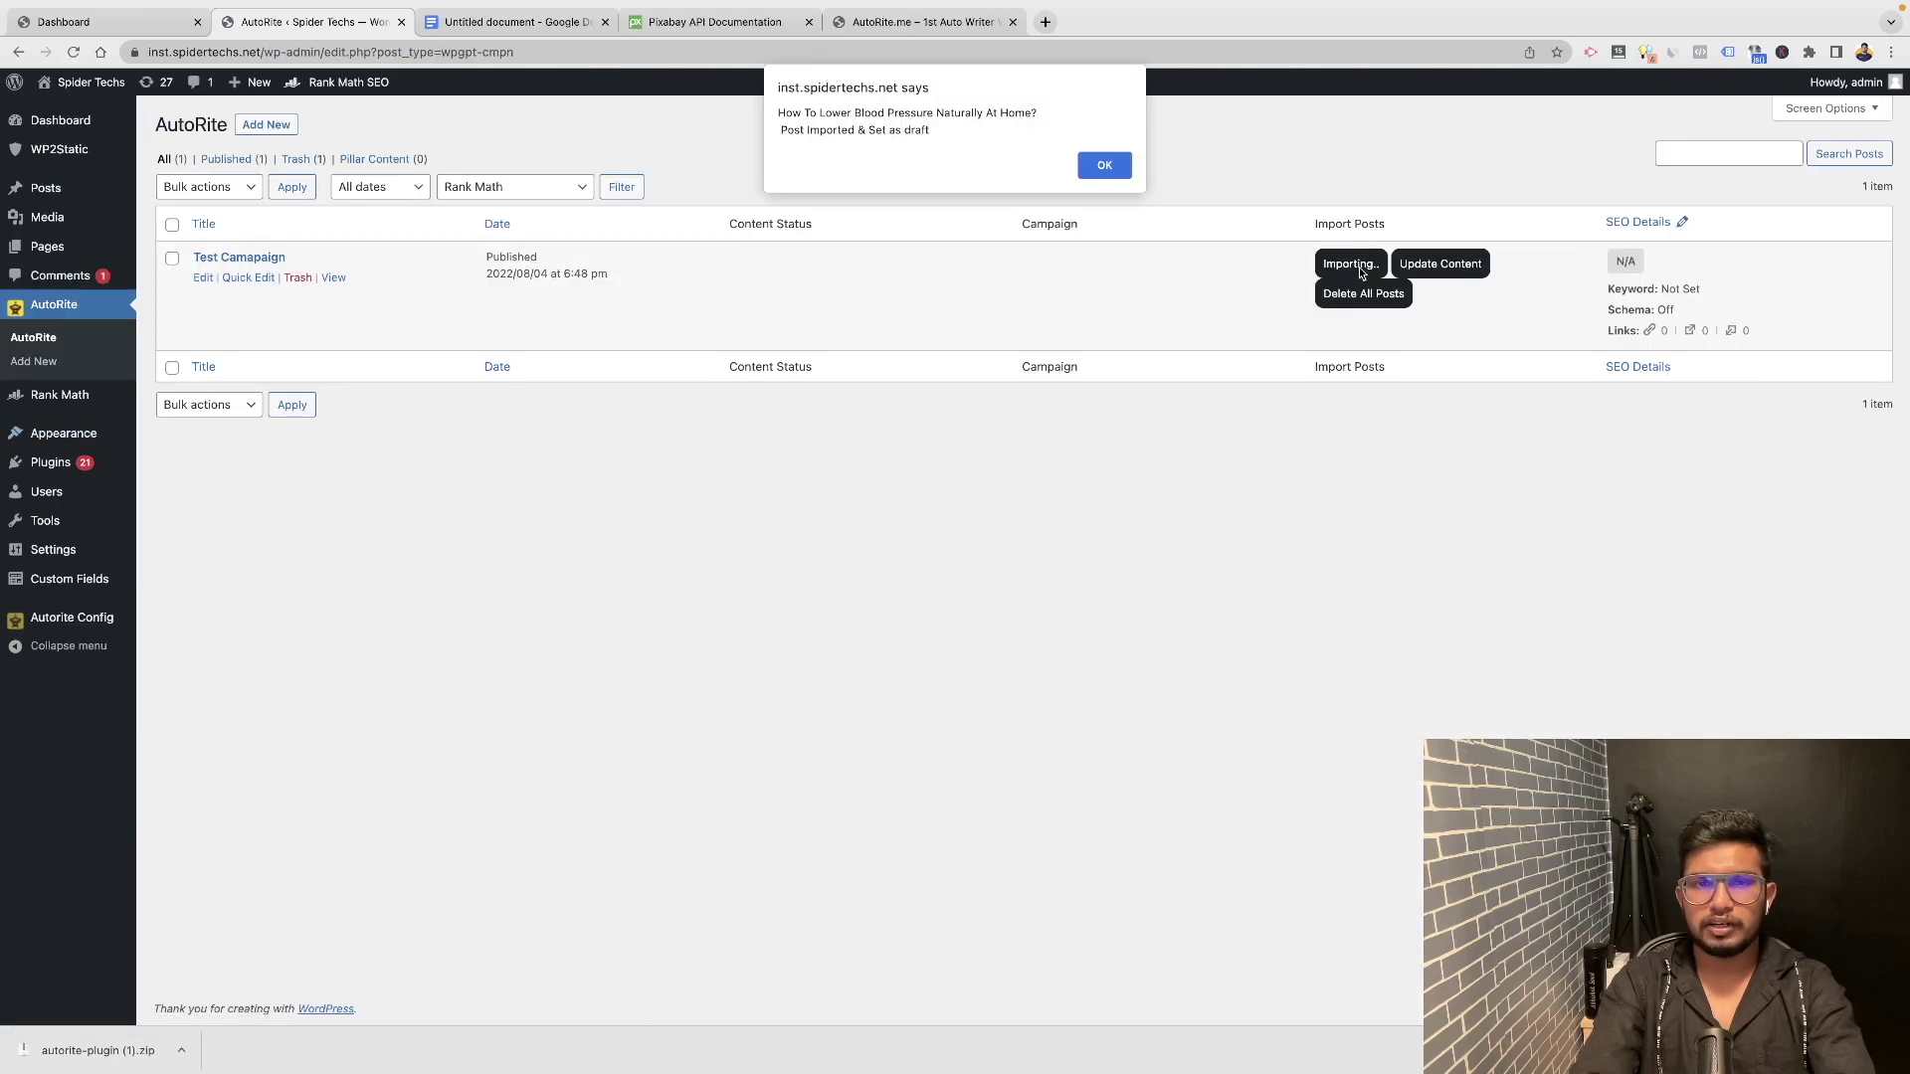
{"action": "left_click", "coordinate": [1105, 167]}
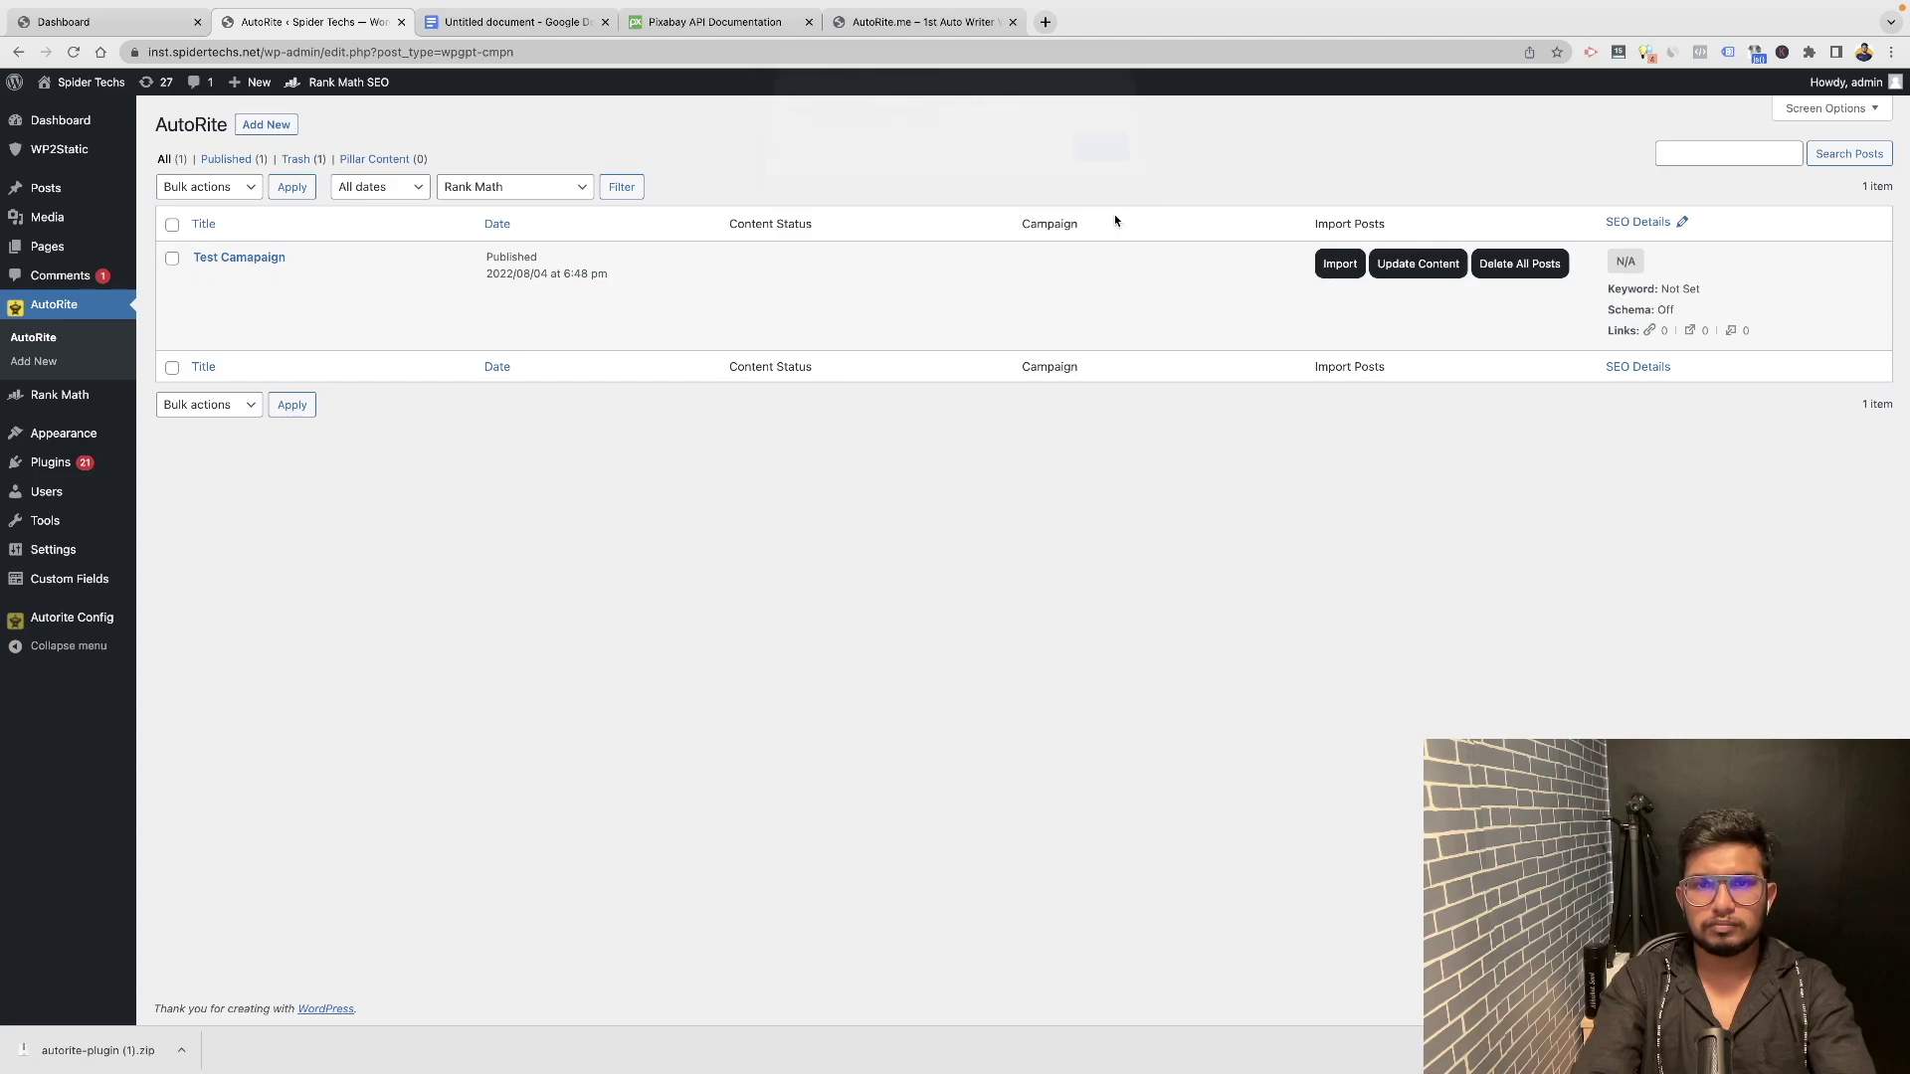
{"action": "left_click", "coordinate": [59, 198]}
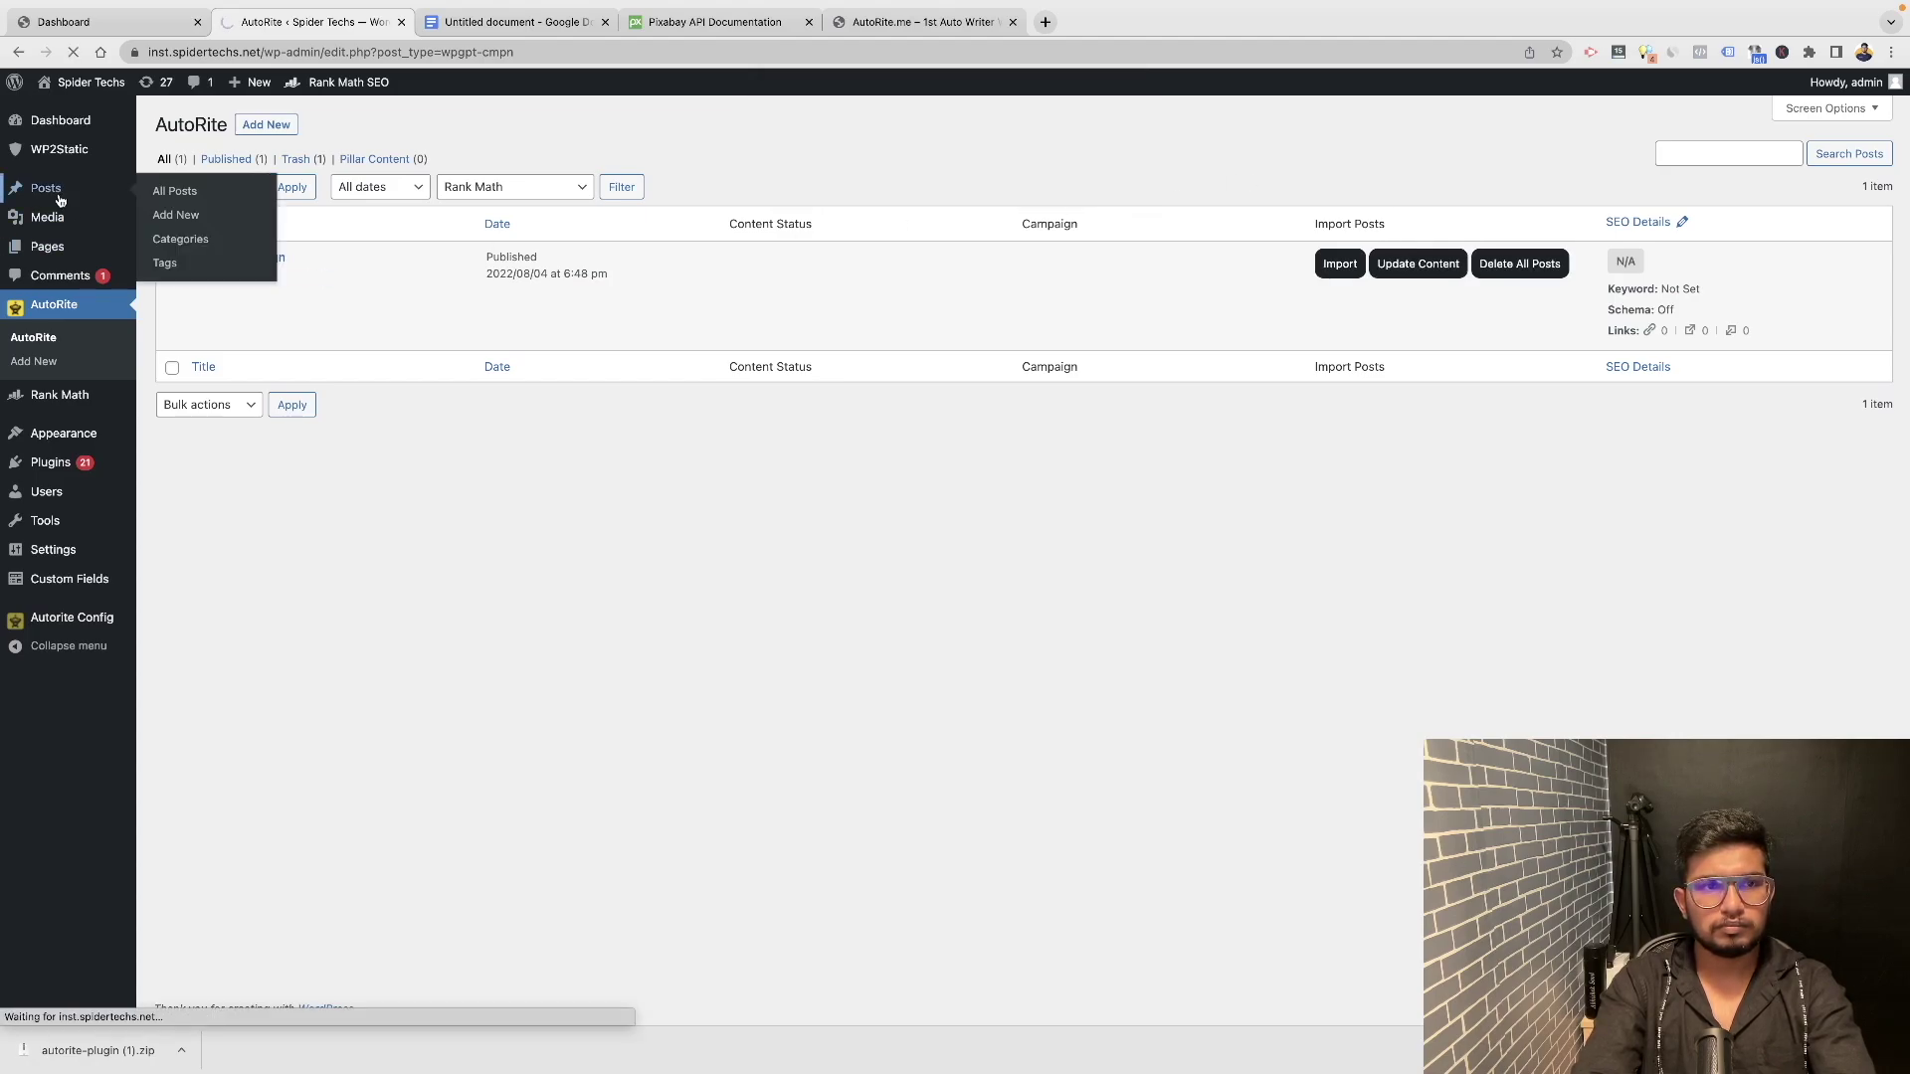
{"action": "mouse_move", "coordinate": [1286, 303]}
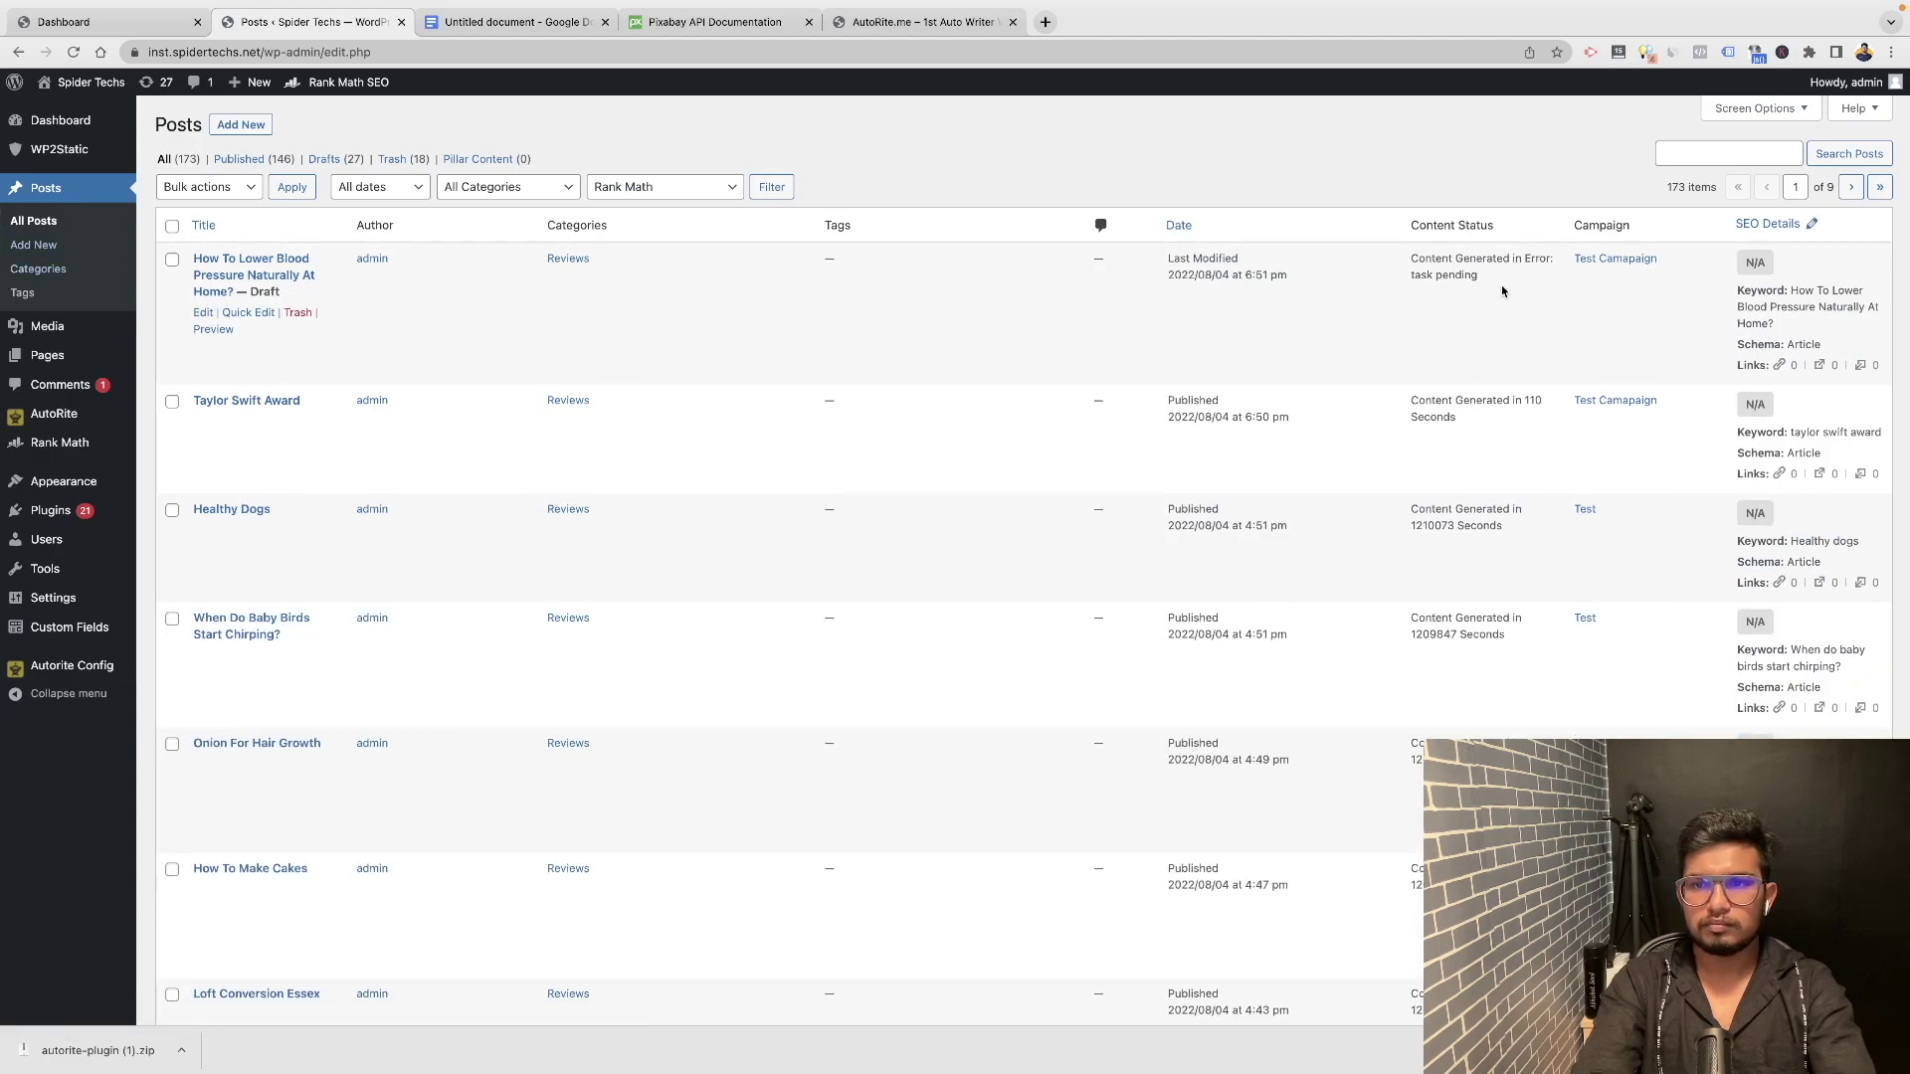
{"action": "mouse_move", "coordinate": [1406, 282]}
{"action": "left_mouse_down"}
{"action": "mouse_move", "coordinate": [1482, 288]}
{"action": "mouse_move", "coordinate": [1523, 258]}
{"action": "left_mouse_up"}
{"action": "left_click", "coordinate": [1502, 353]}
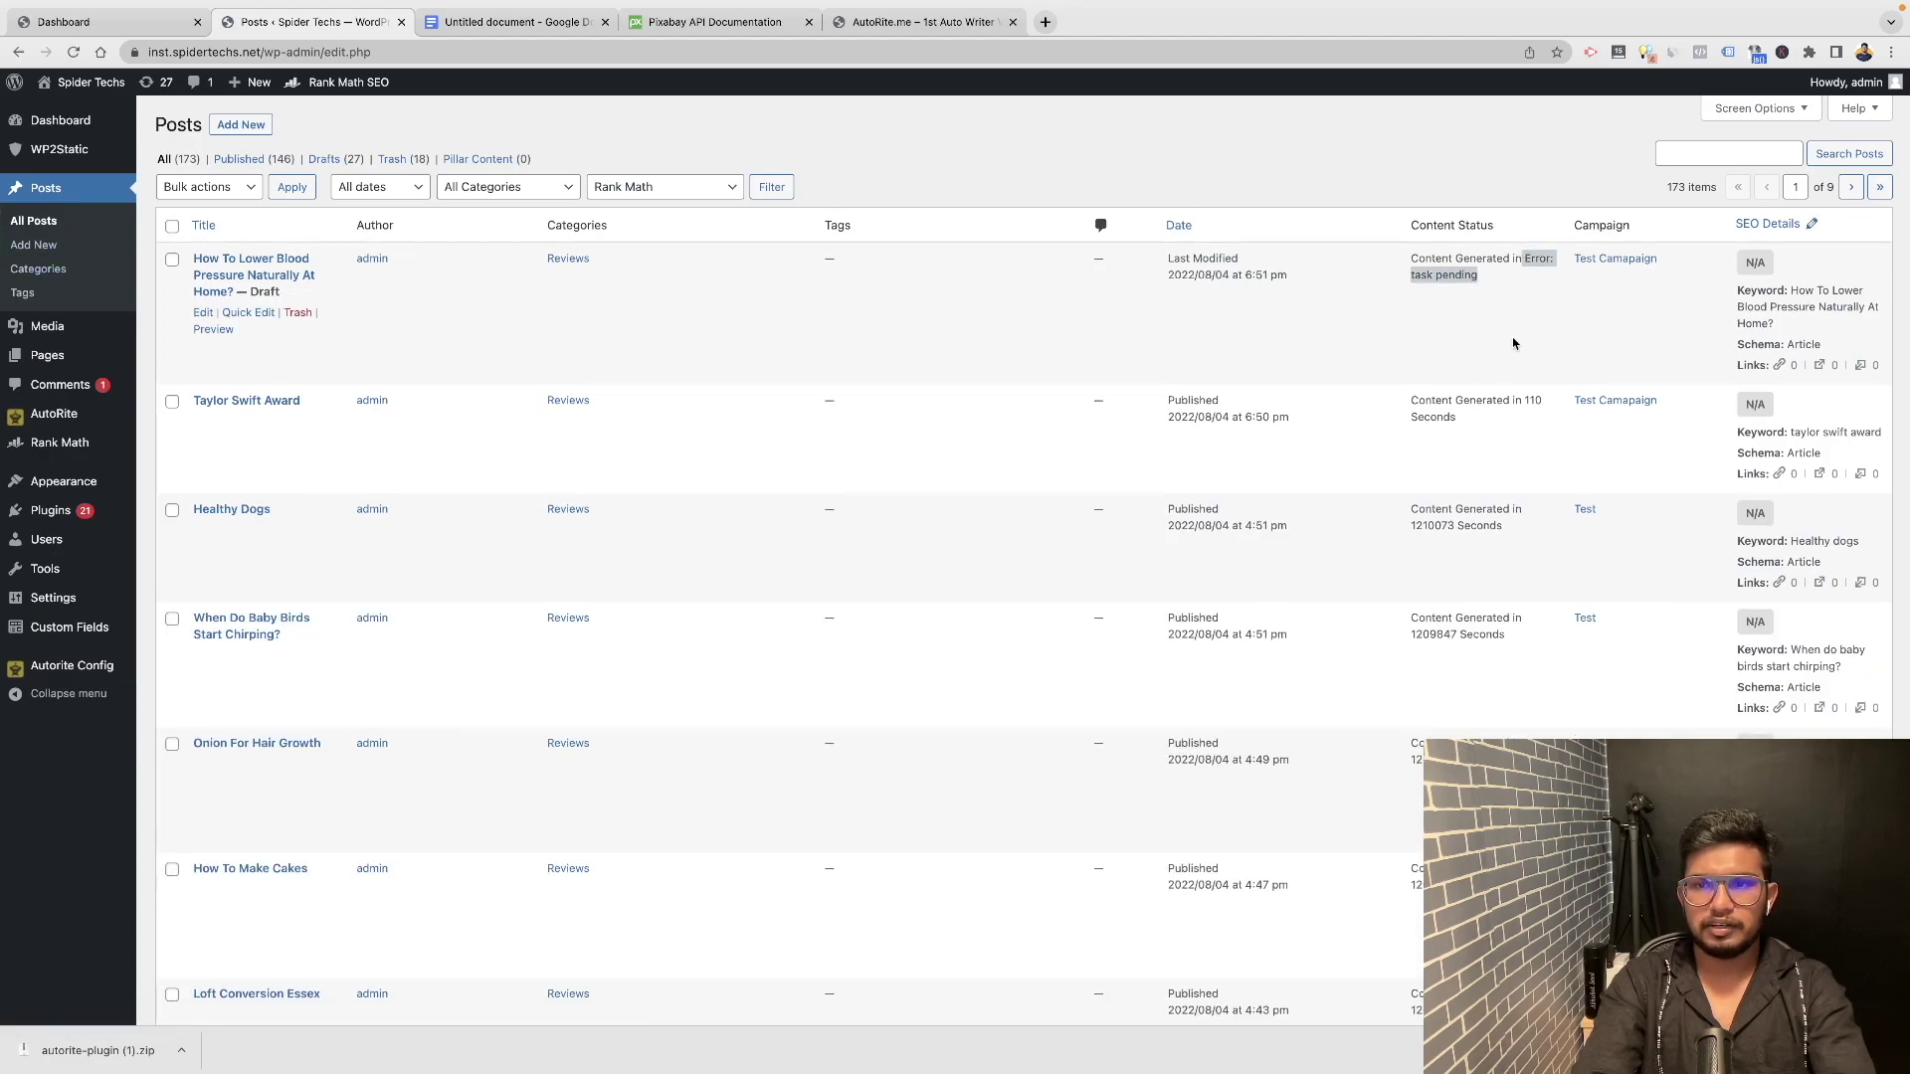
{"action": "left_click", "coordinate": [1019, 164]}
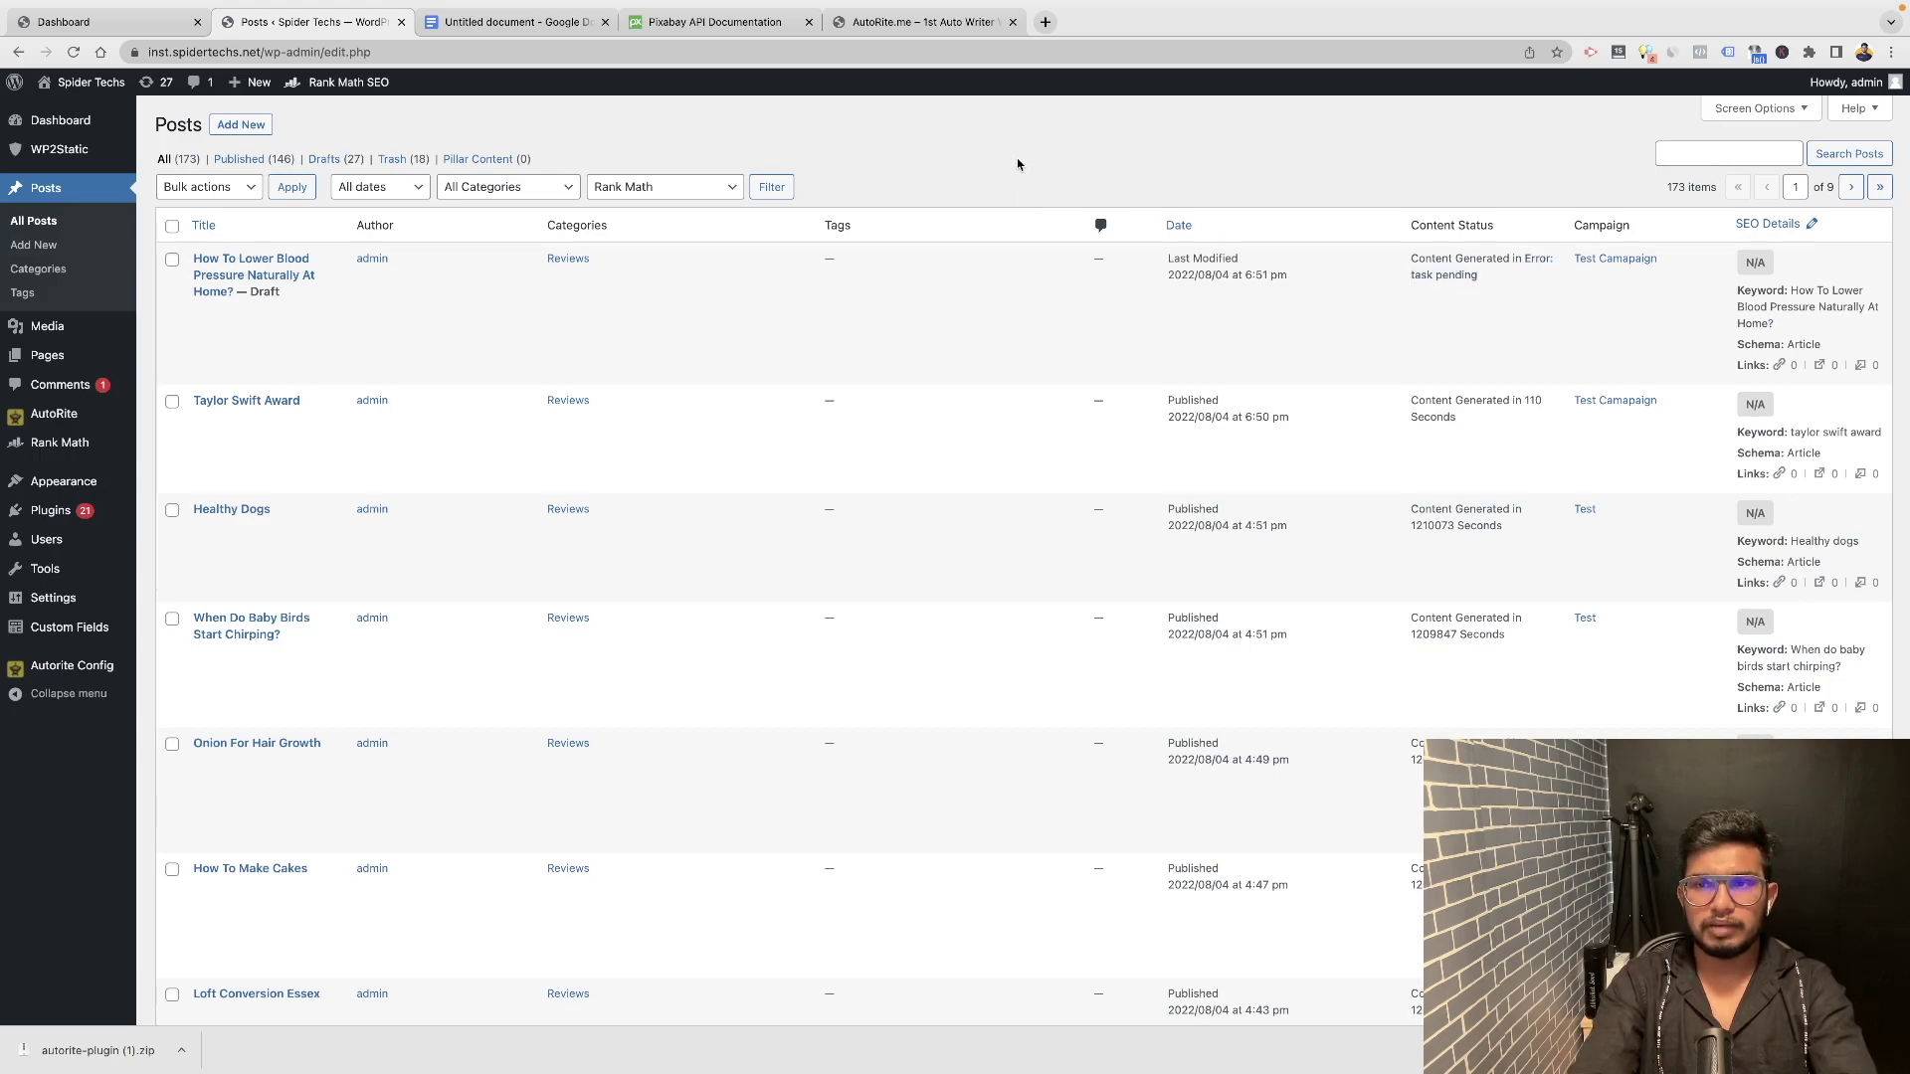
Browse the AutoRite.me homepage features section.
{"action": "left_click", "coordinate": [915, 22]}
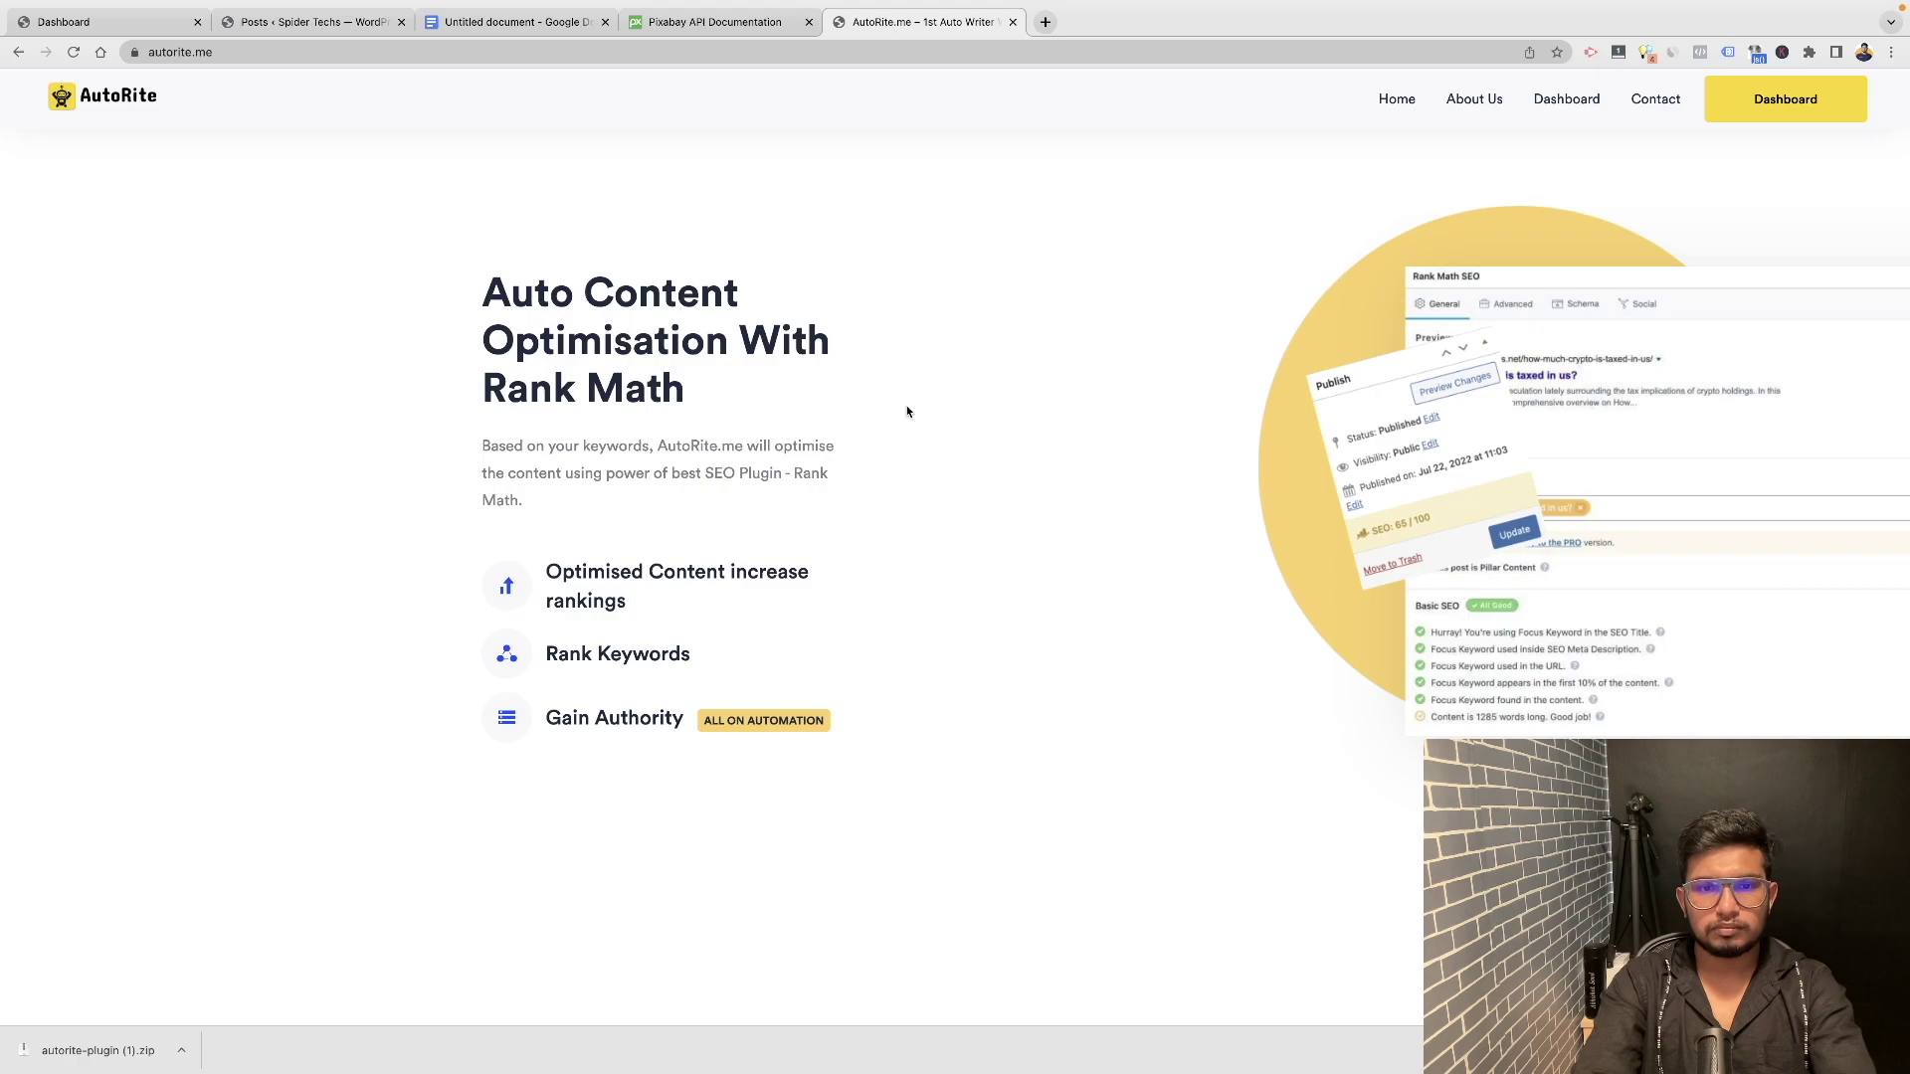
{"action": "scroll", "coordinate": [906, 411], "scroll_direction": "down", "scroll_amount": 3}
{"action": "scroll", "coordinate": [907, 411], "scroll_direction": "down", "scroll_amount": 10}
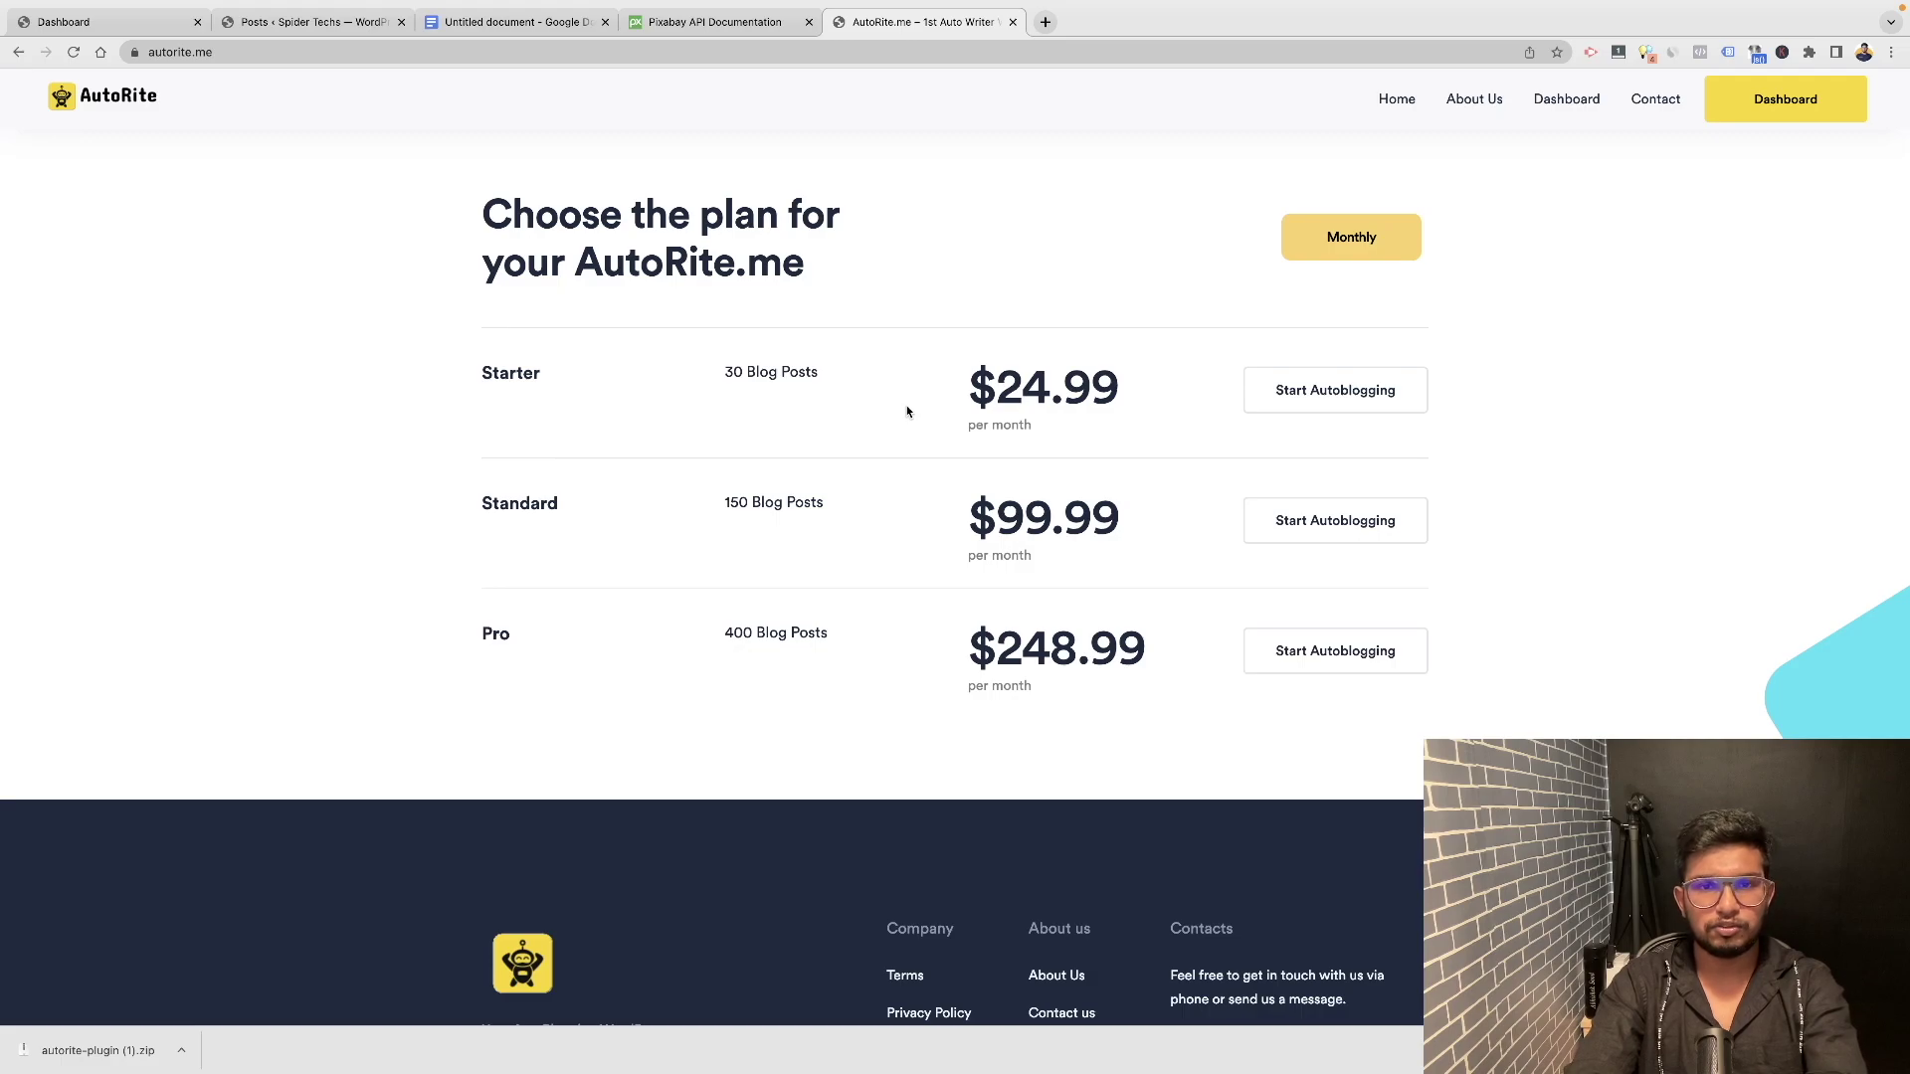
{"action": "scroll", "coordinate": [906, 411], "scroll_direction": "up", "scroll_amount": 5}
{"action": "scroll", "coordinate": [906, 411], "scroll_direction": "up", "scroll_amount": 5}
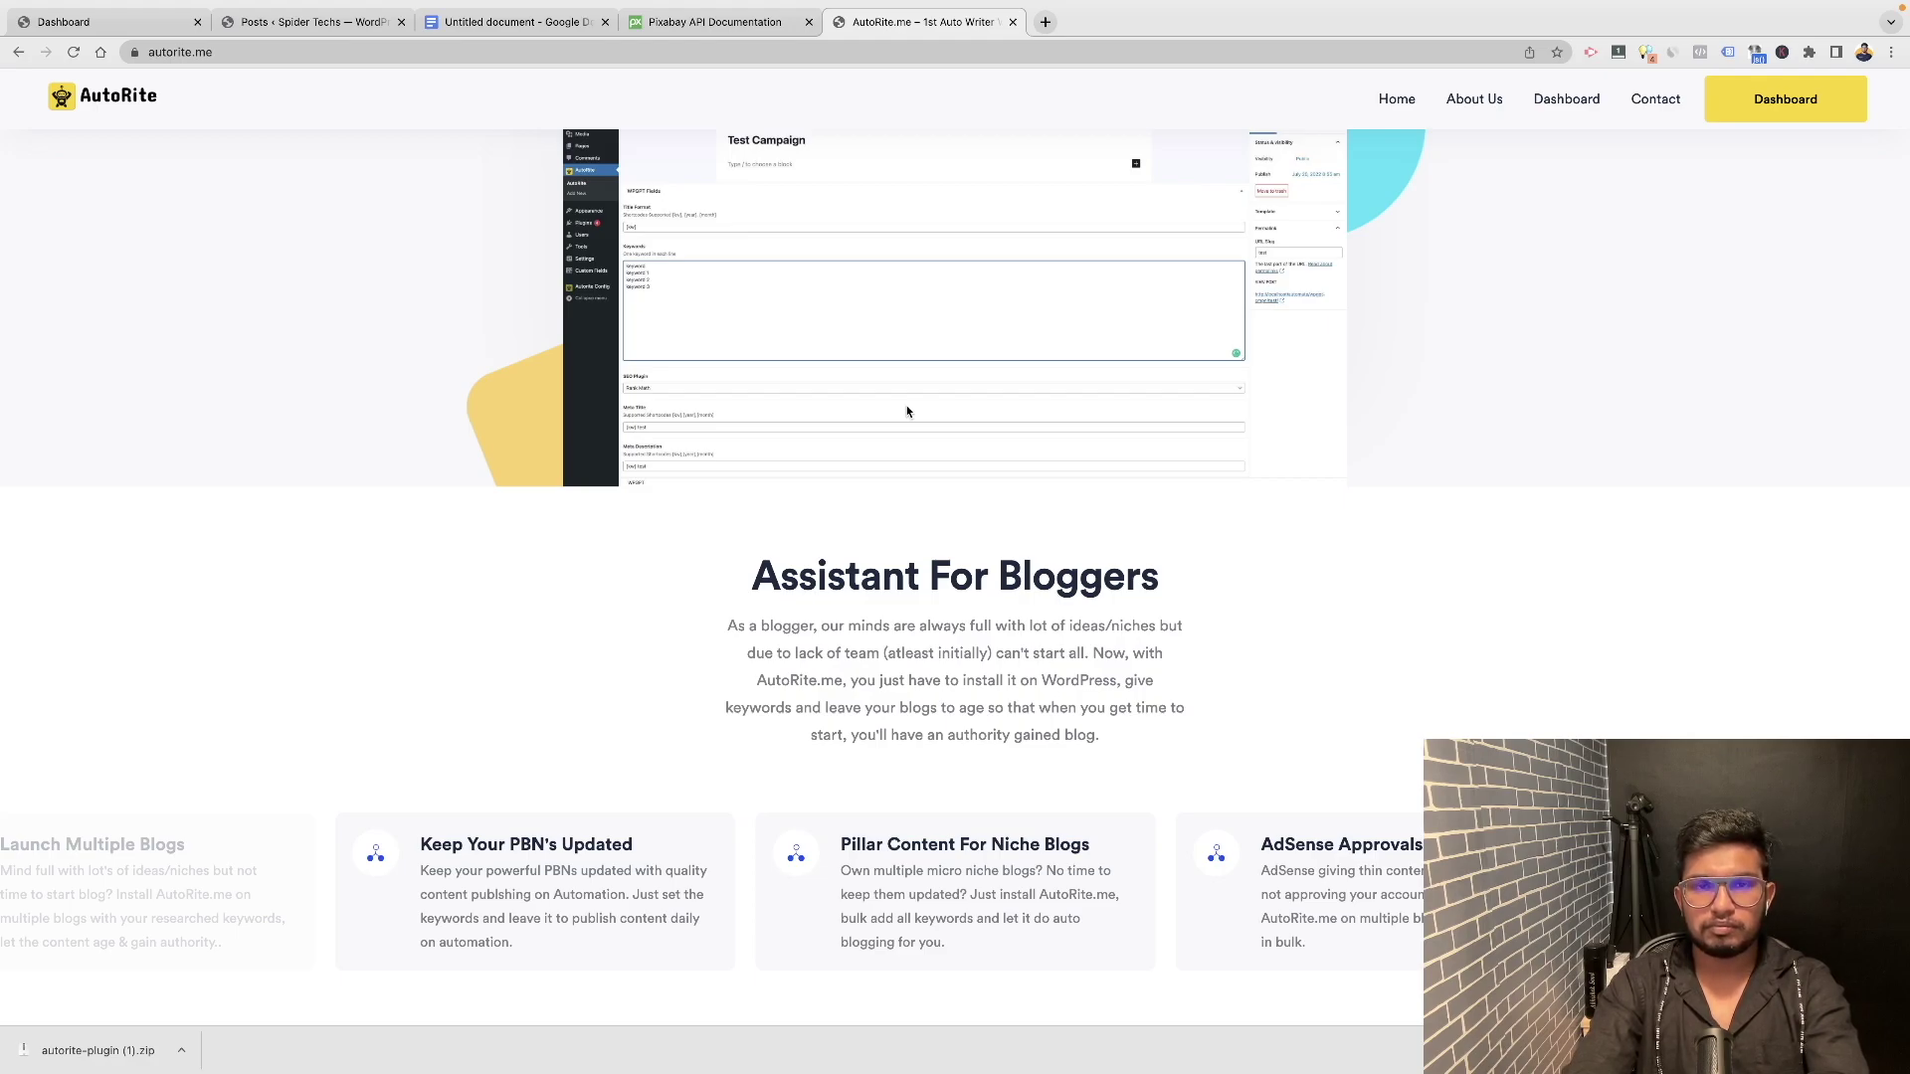
{"action": "scroll", "coordinate": [906, 411], "scroll_direction": "down", "scroll_amount": 1}
{"action": "left_click_drag", "start_coordinate": [745, 474], "coordinate": [1211, 469]}
{"action": "scroll", "coordinate": [1211, 468], "scroll_direction": "down", "scroll_amount": 5}
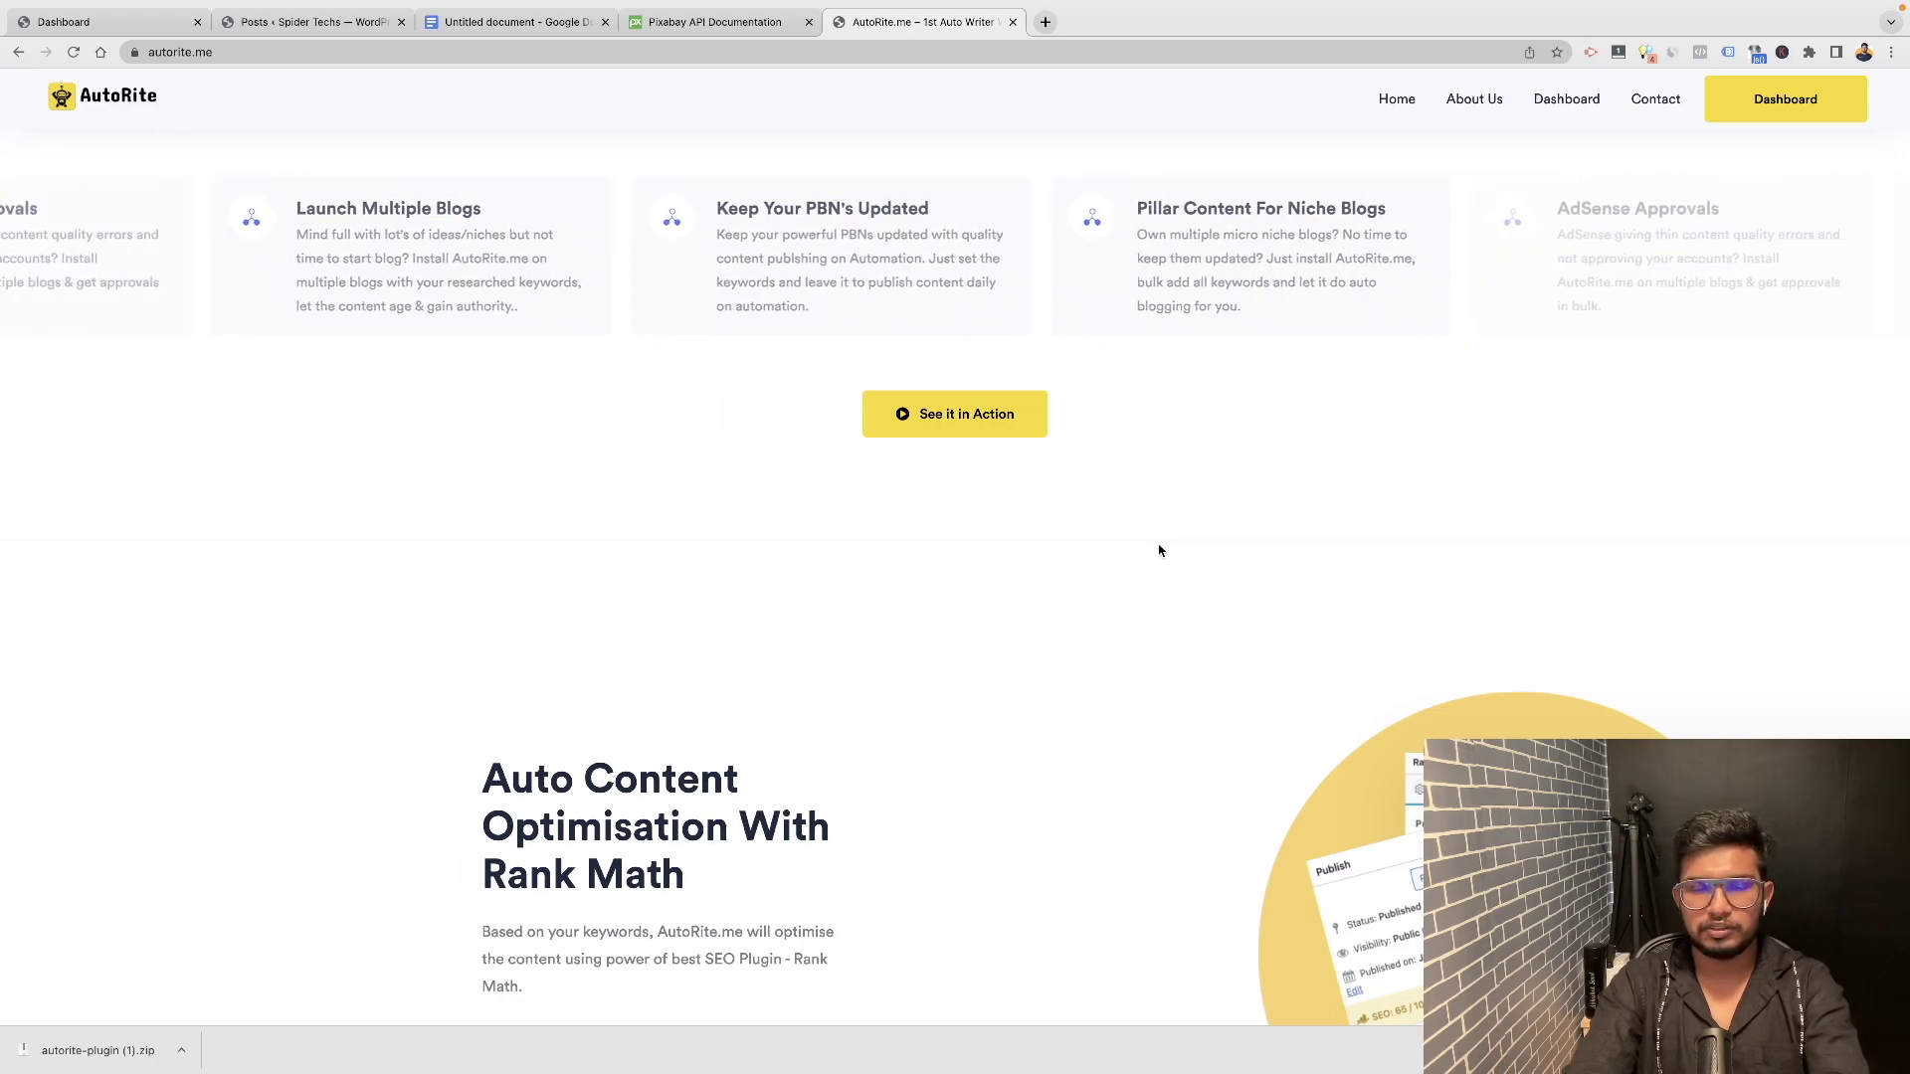
{"action": "scroll", "coordinate": [1159, 550], "scroll_direction": "up", "scroll_amount": 2}
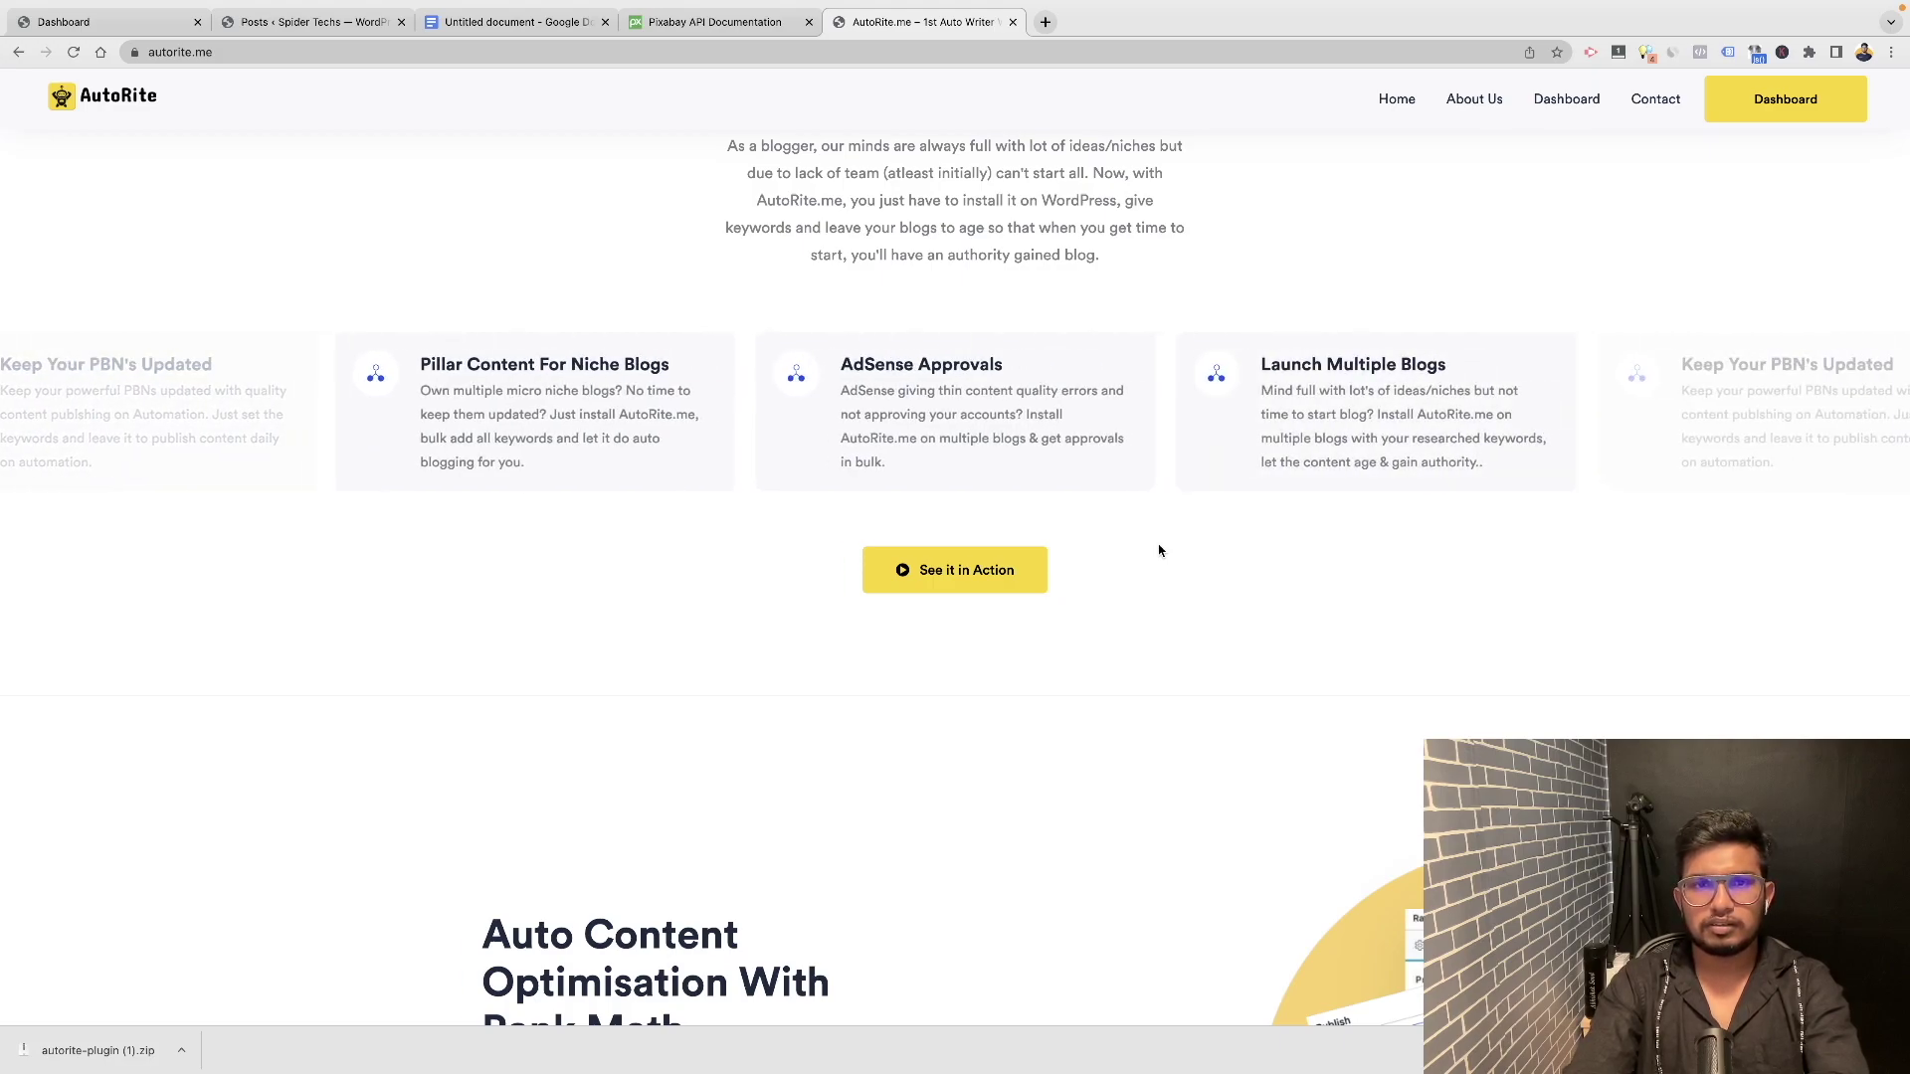
Review the Starter, Standard and Pro pricing plans, noting Starter's 30 blog posts, then return to WordPress.
{"action": "scroll", "coordinate": [1159, 550], "scroll_direction": "down", "scroll_amount": 3}
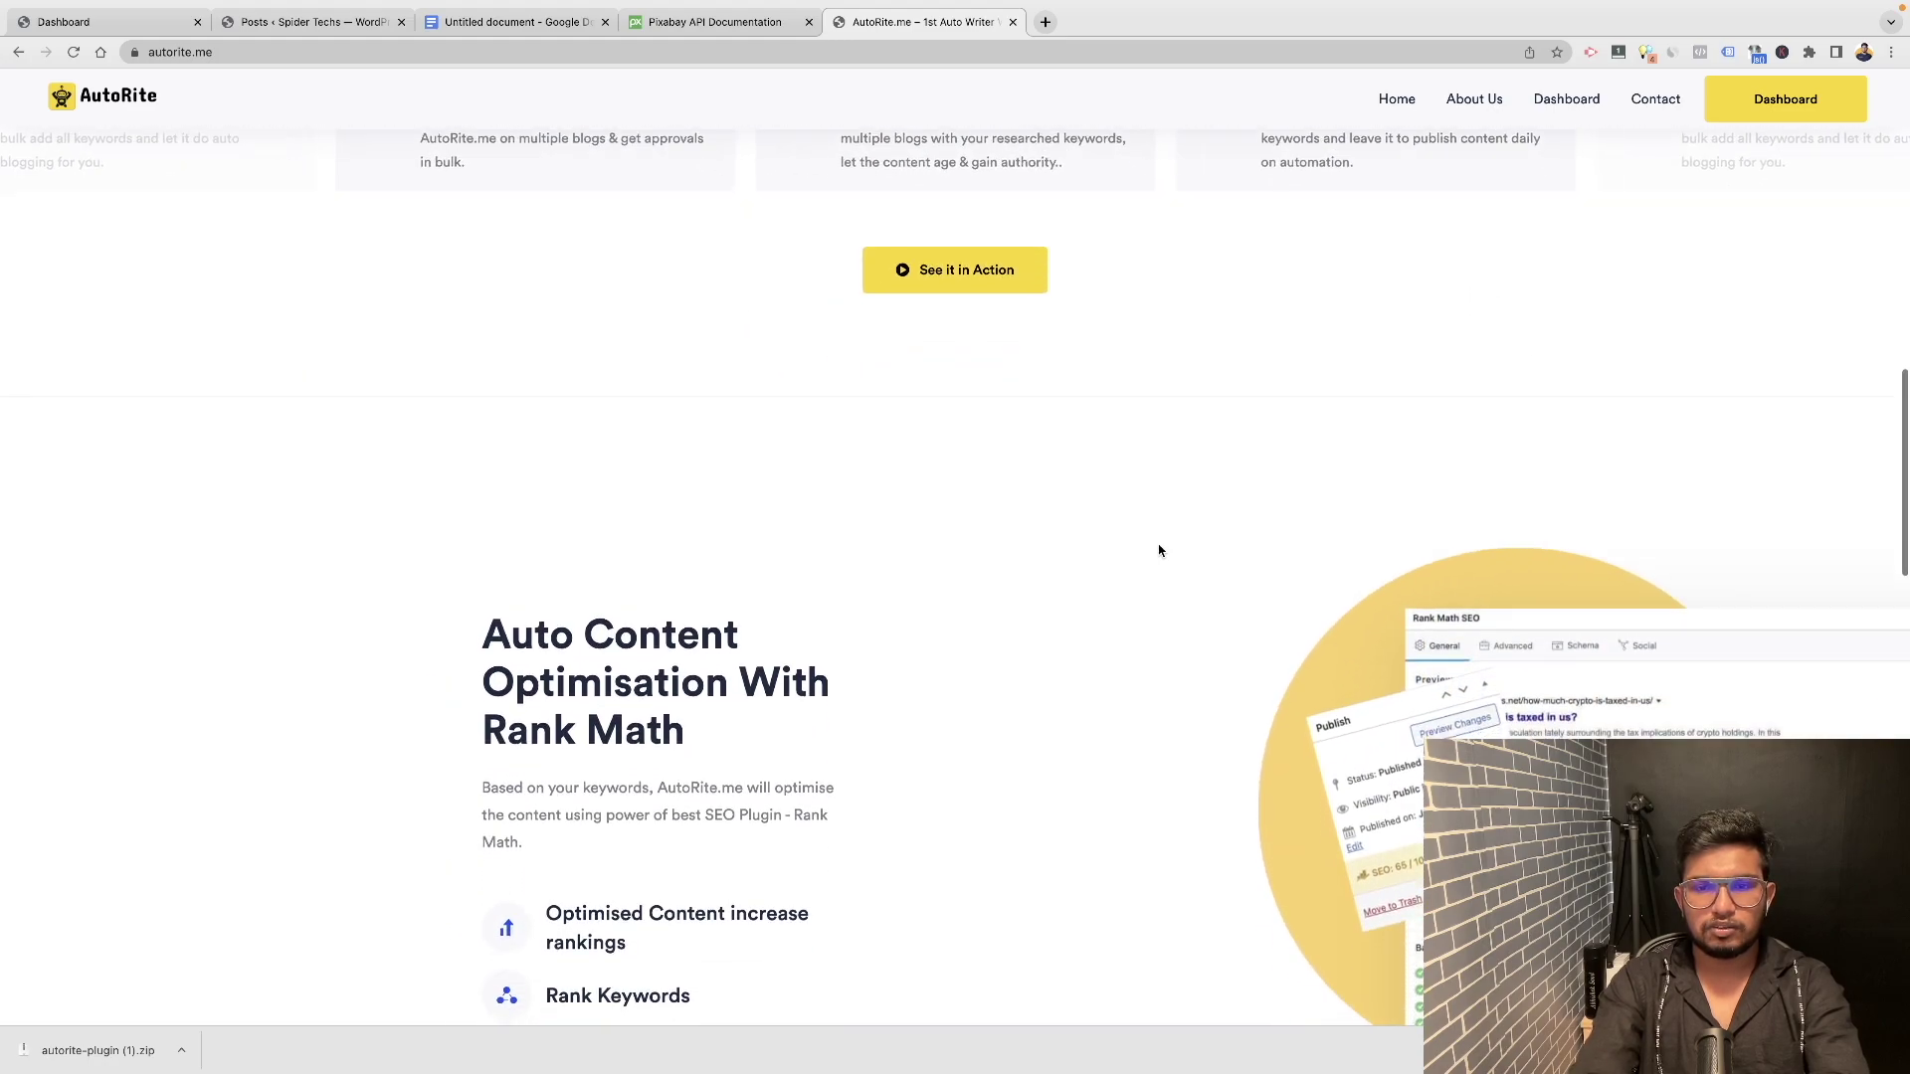
{"action": "scroll", "coordinate": [1159, 550], "scroll_direction": "down", "scroll_amount": 5}
{"action": "scroll", "coordinate": [1159, 550], "scroll_direction": "down", "scroll_amount": 7}
{"action": "scroll", "coordinate": [1159, 550], "scroll_direction": "down", "scroll_amount": 5}
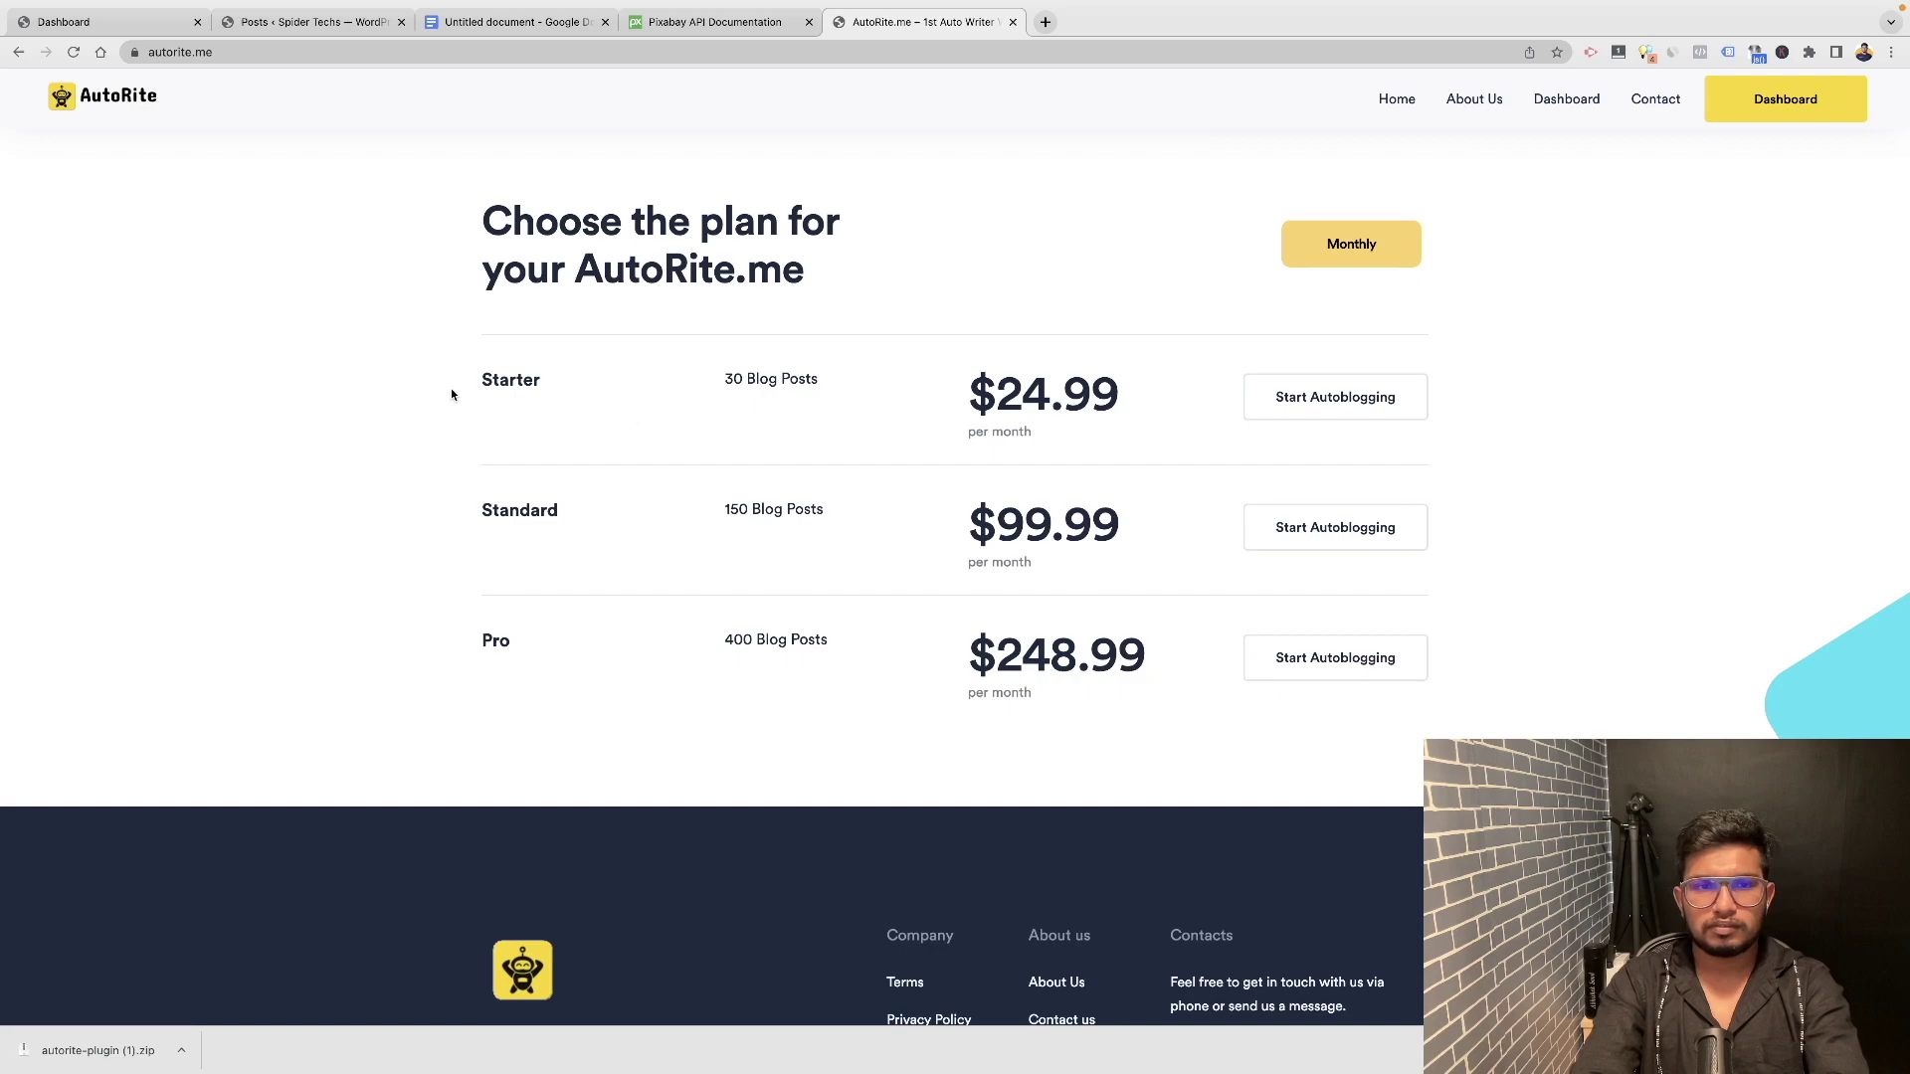
{"action": "left_click_drag", "start_coordinate": [450, 389], "coordinate": [1225, 391]}
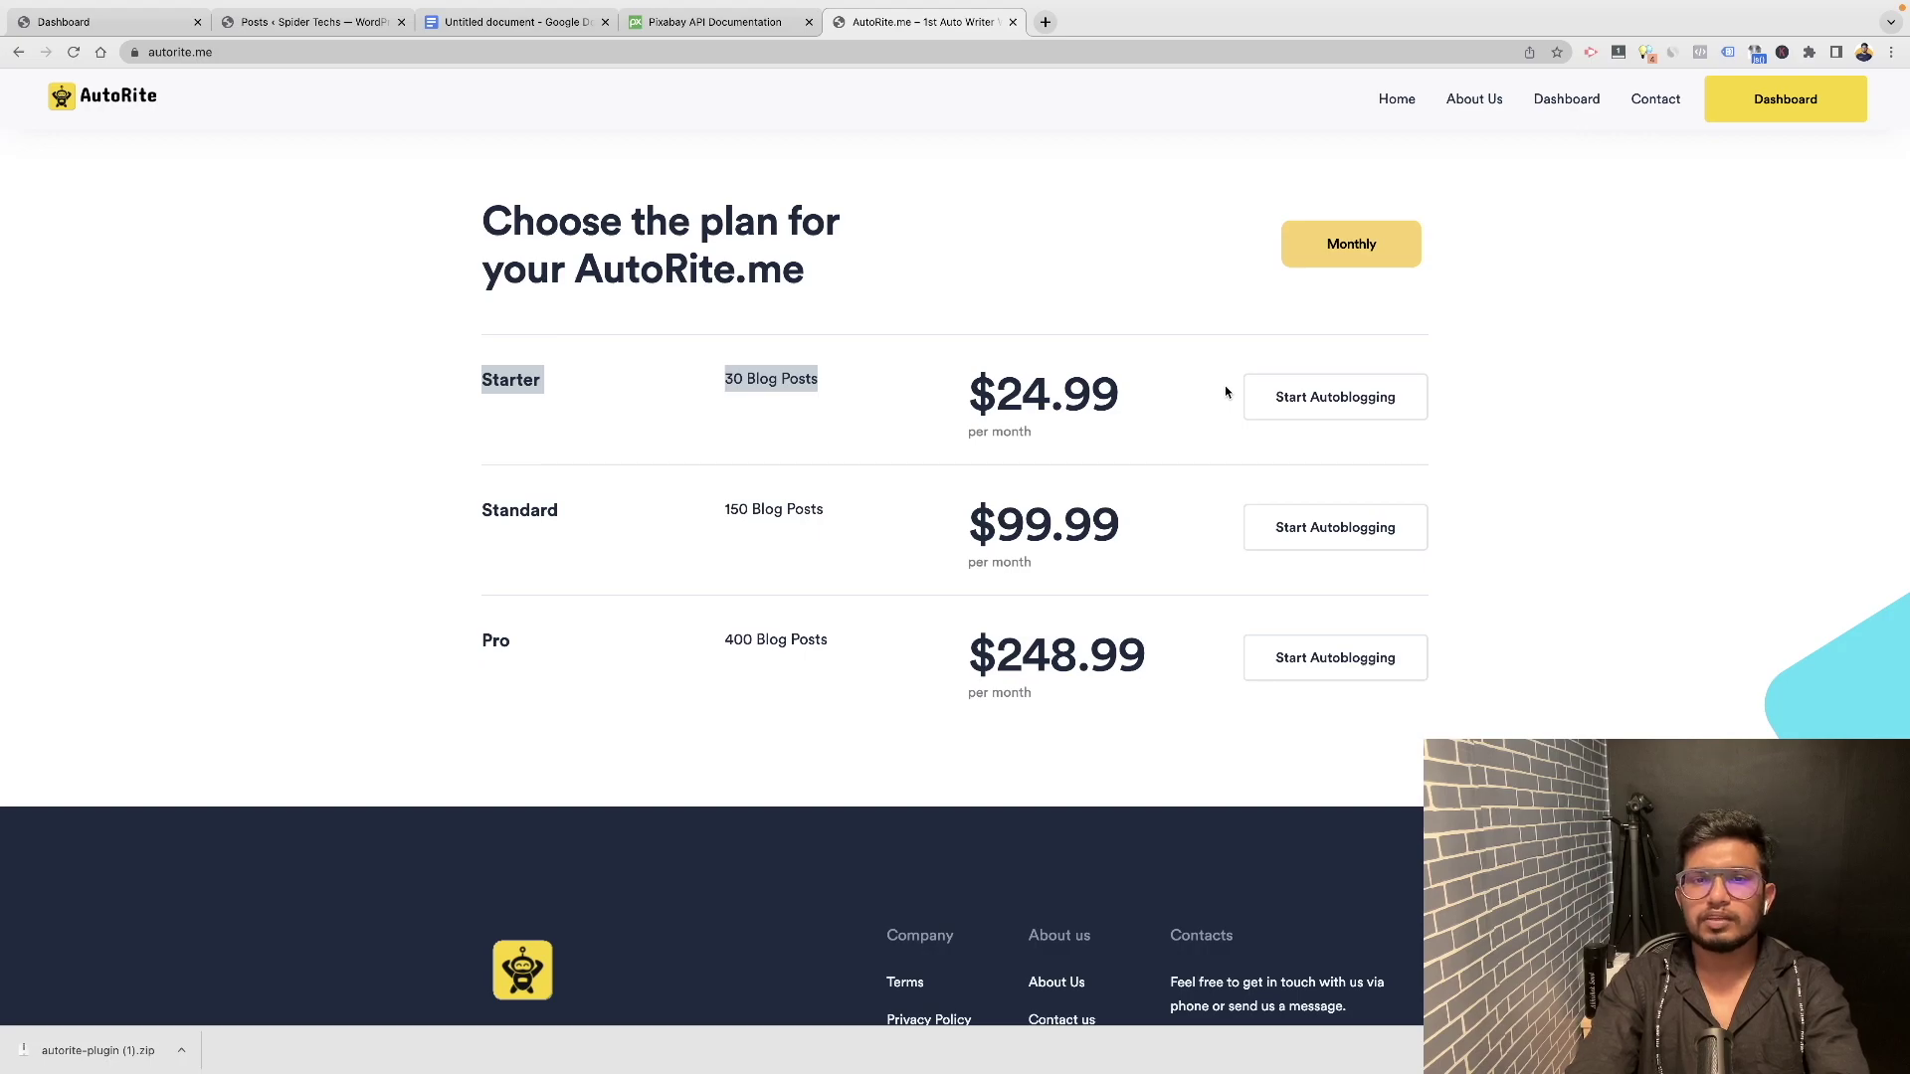
{"action": "left_click", "coordinate": [1225, 391]}
{"action": "key", "text": "ctrl+2"}
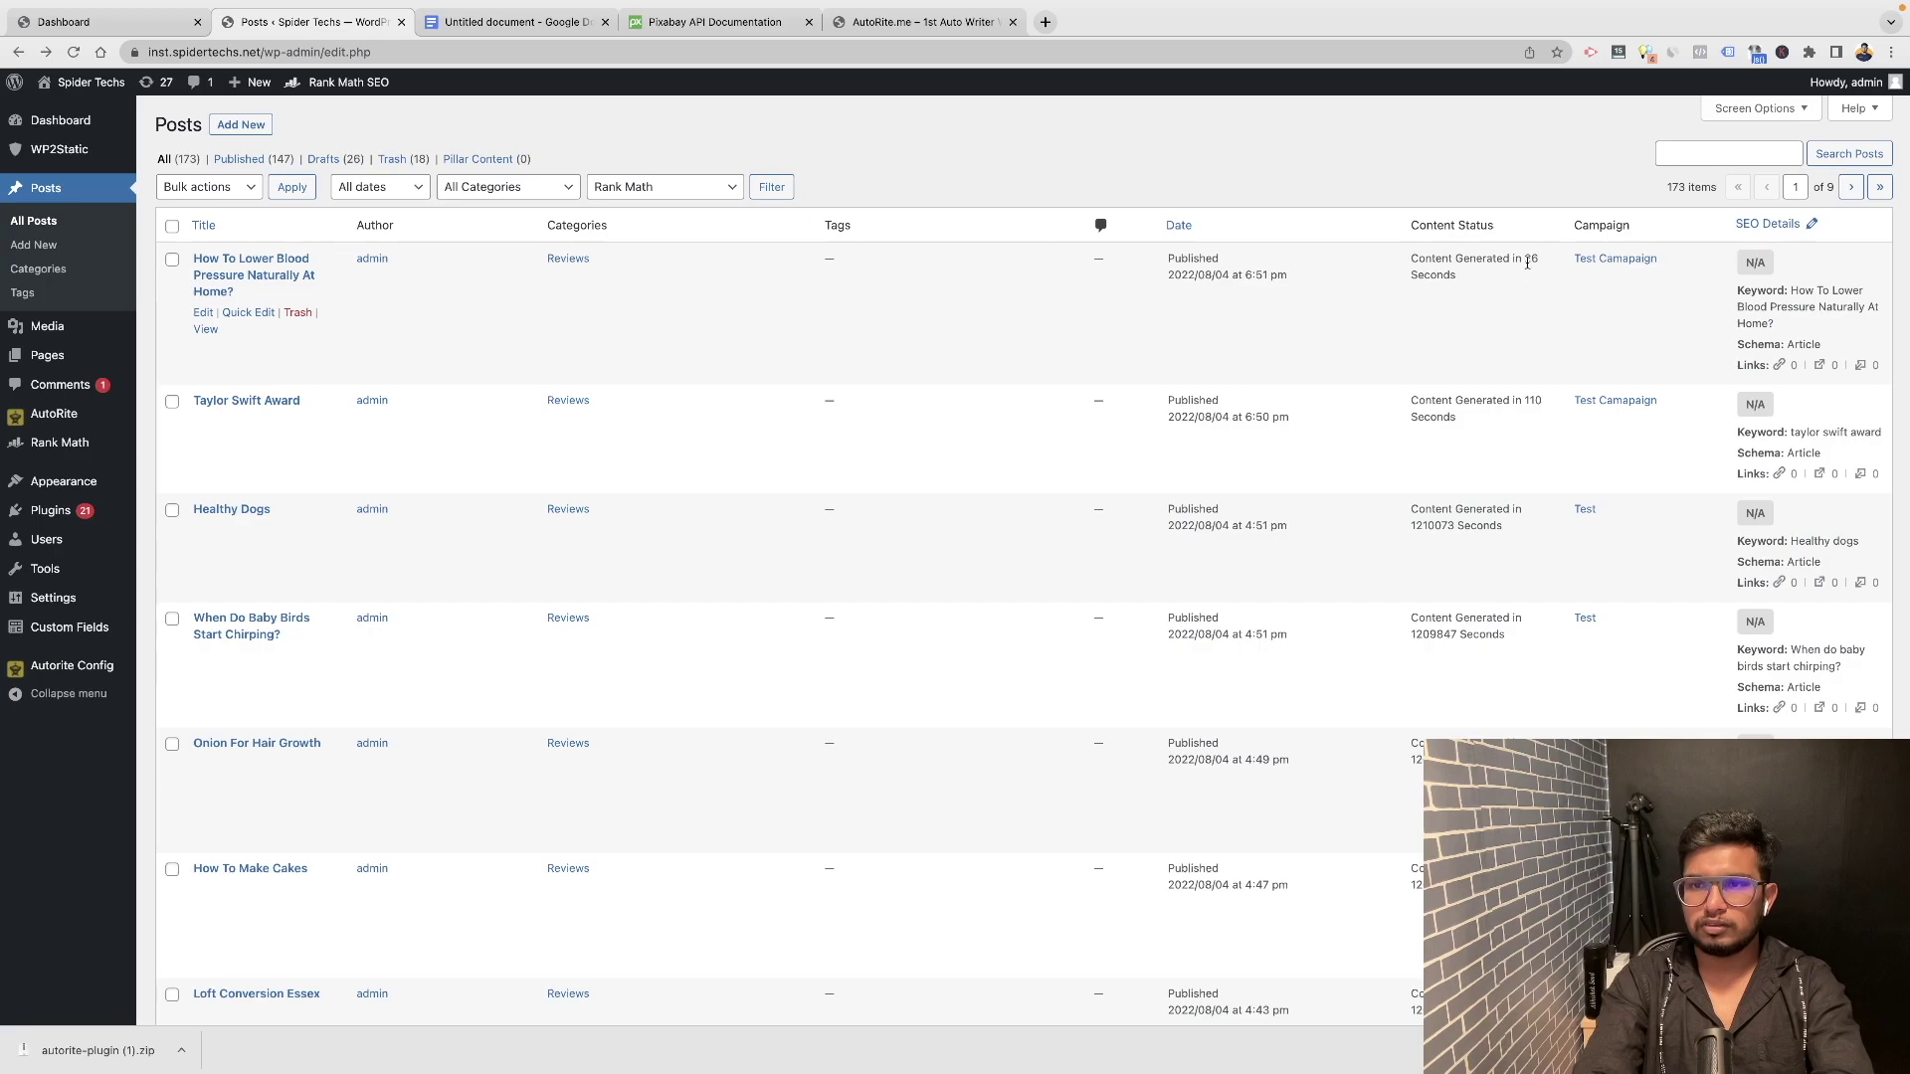
Note the 26-second generation time and read the live blood pressure article on Spider Techs.
{"action": "left_click_drag", "start_coordinate": [1523, 260], "coordinate": [1457, 278]}
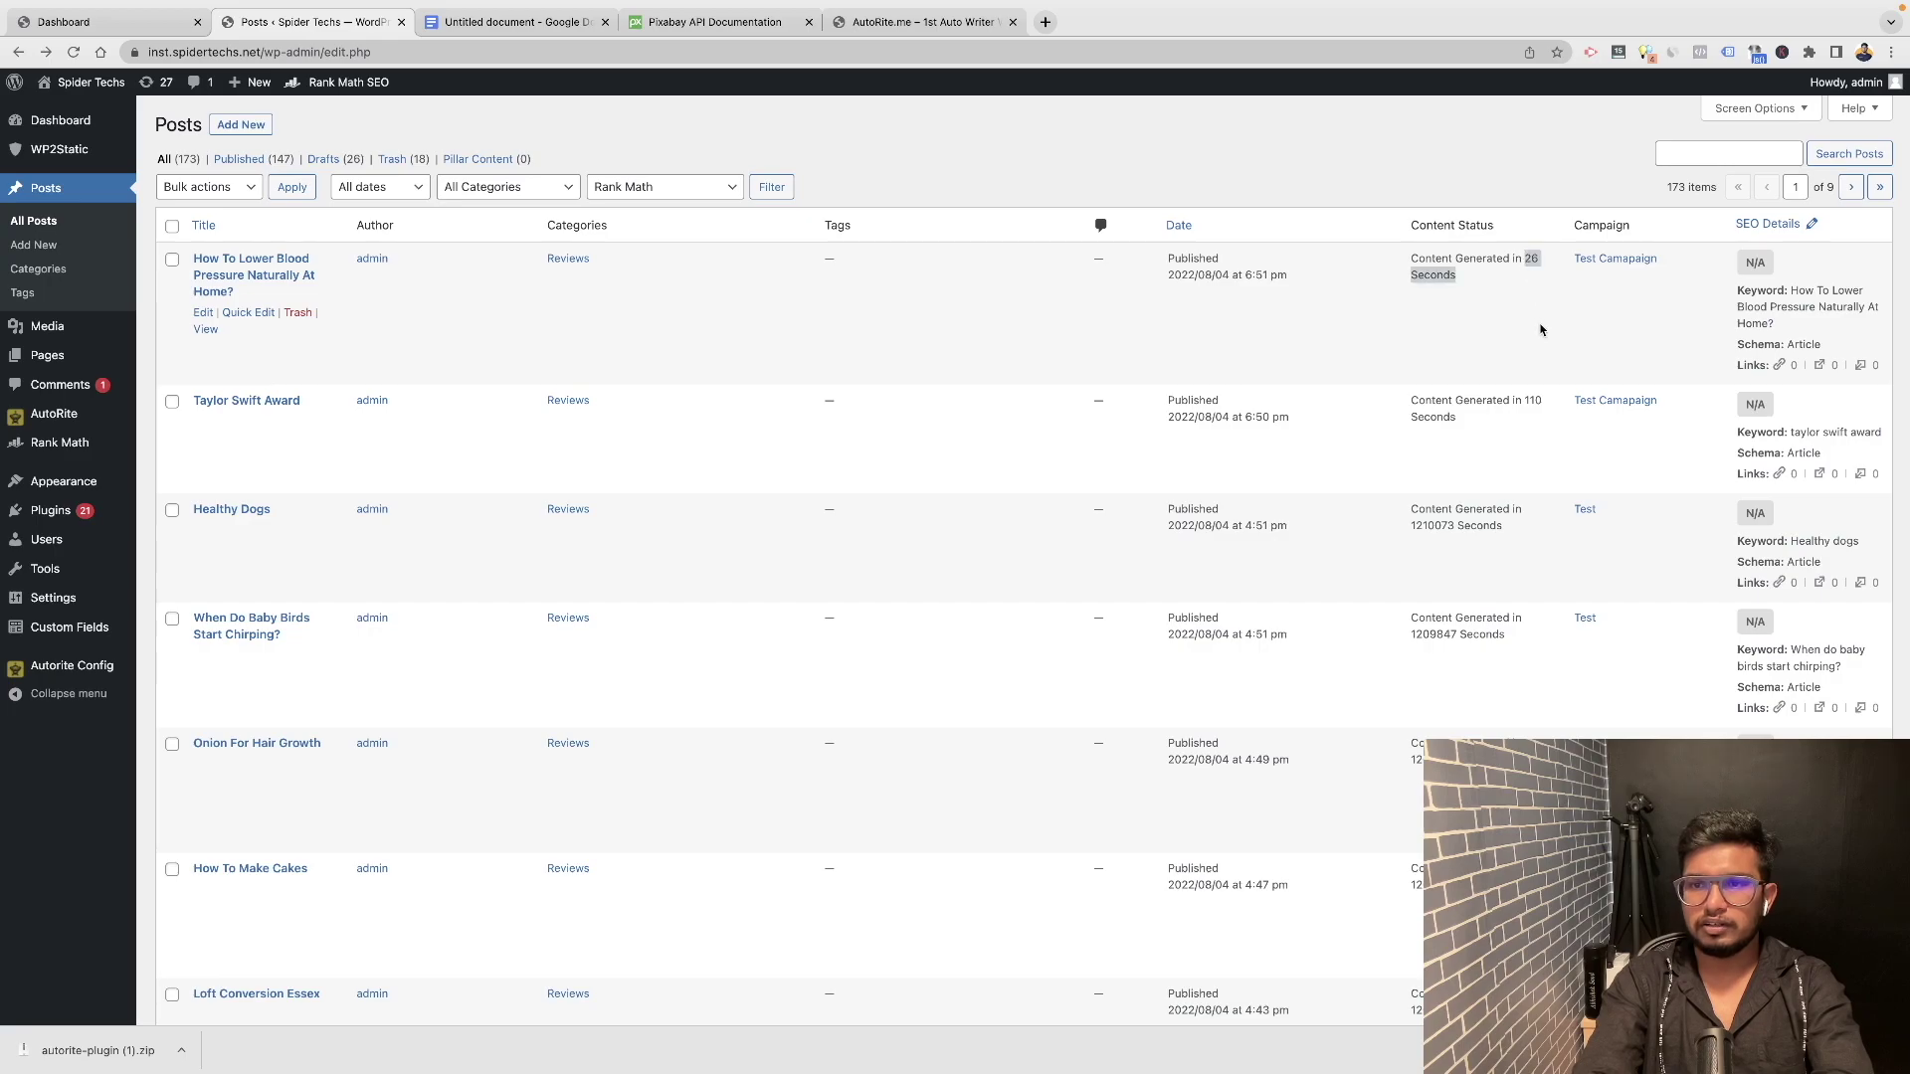
{"action": "left_click", "coordinate": [205, 332]}
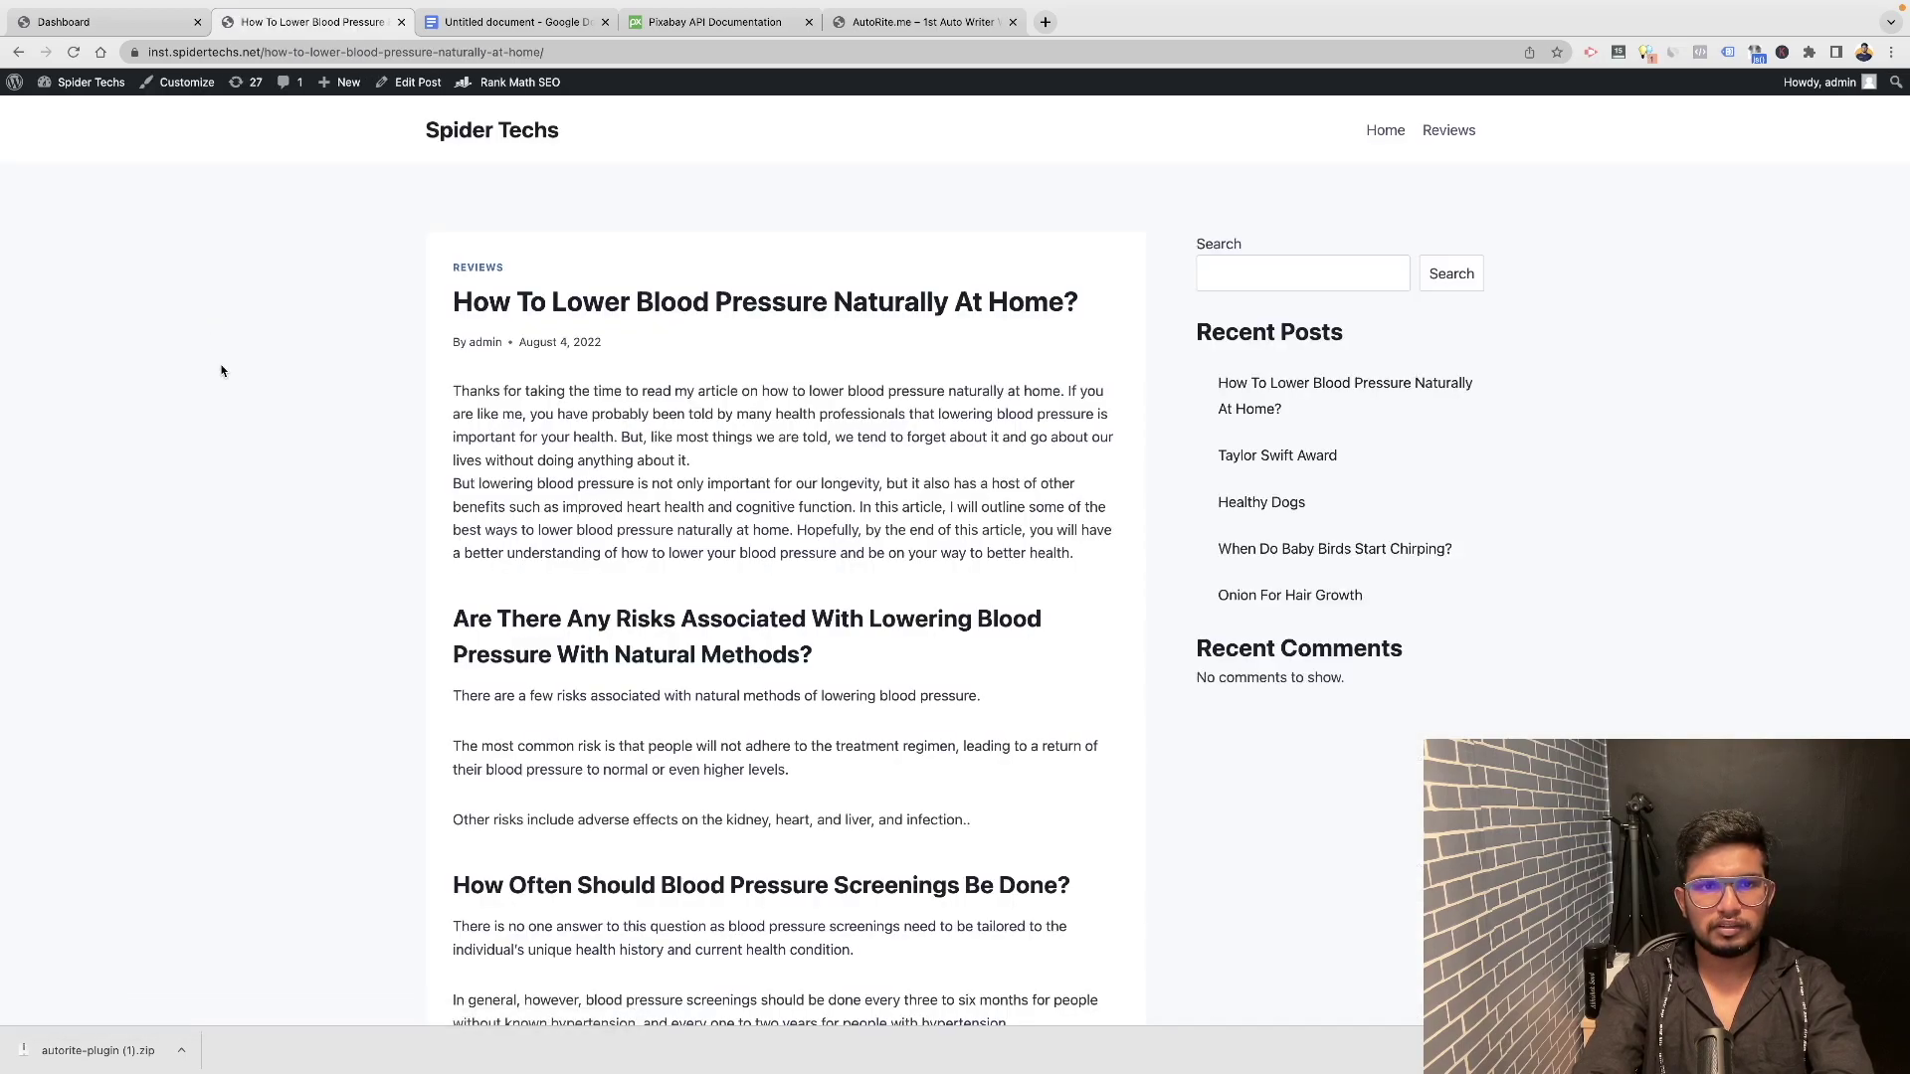
{"action": "scroll", "coordinate": [862, 408], "scroll_direction": "down", "scroll_amount": 5}
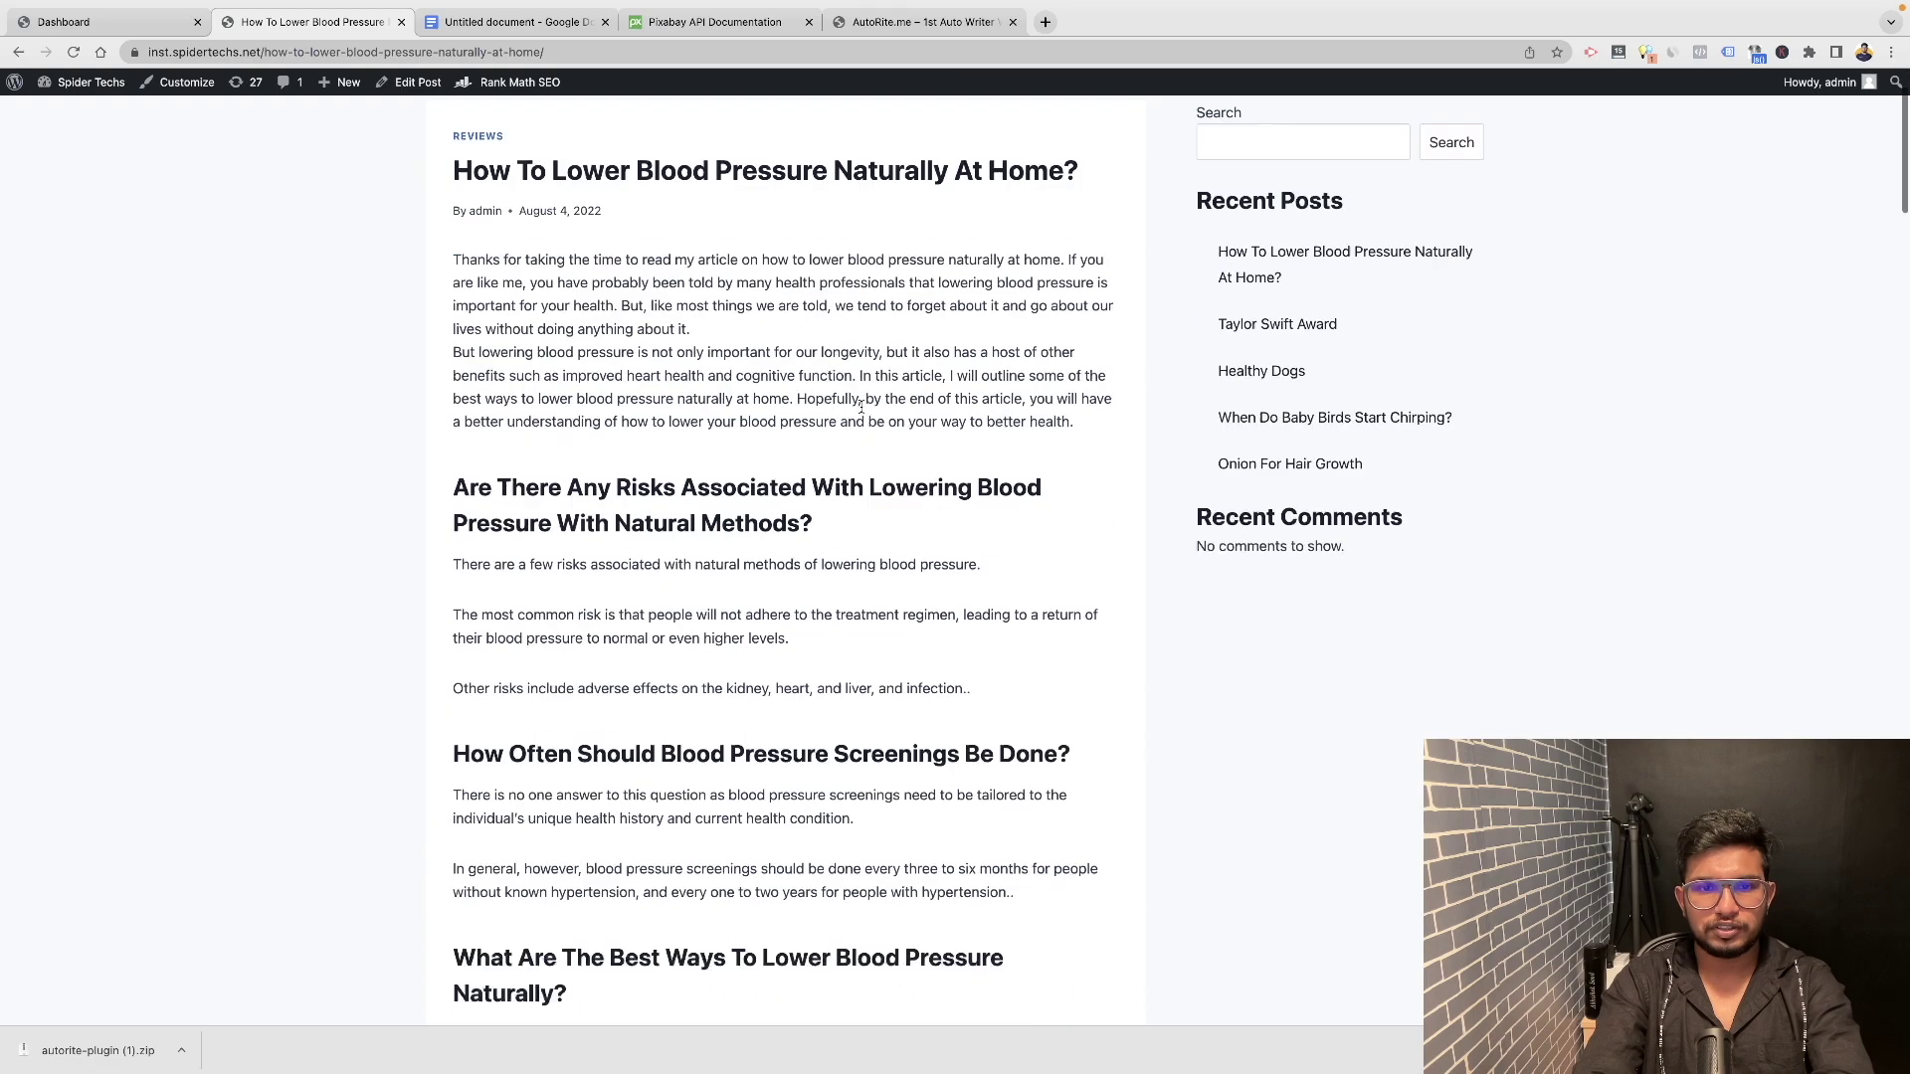
{"action": "scroll", "coordinate": [861, 408], "scroll_direction": "down", "scroll_amount": 6}
{"action": "scroll", "coordinate": [862, 410], "scroll_direction": "down", "scroll_amount": 6}
{"action": "scroll", "coordinate": [862, 411], "scroll_direction": "down", "scroll_amount": 3}
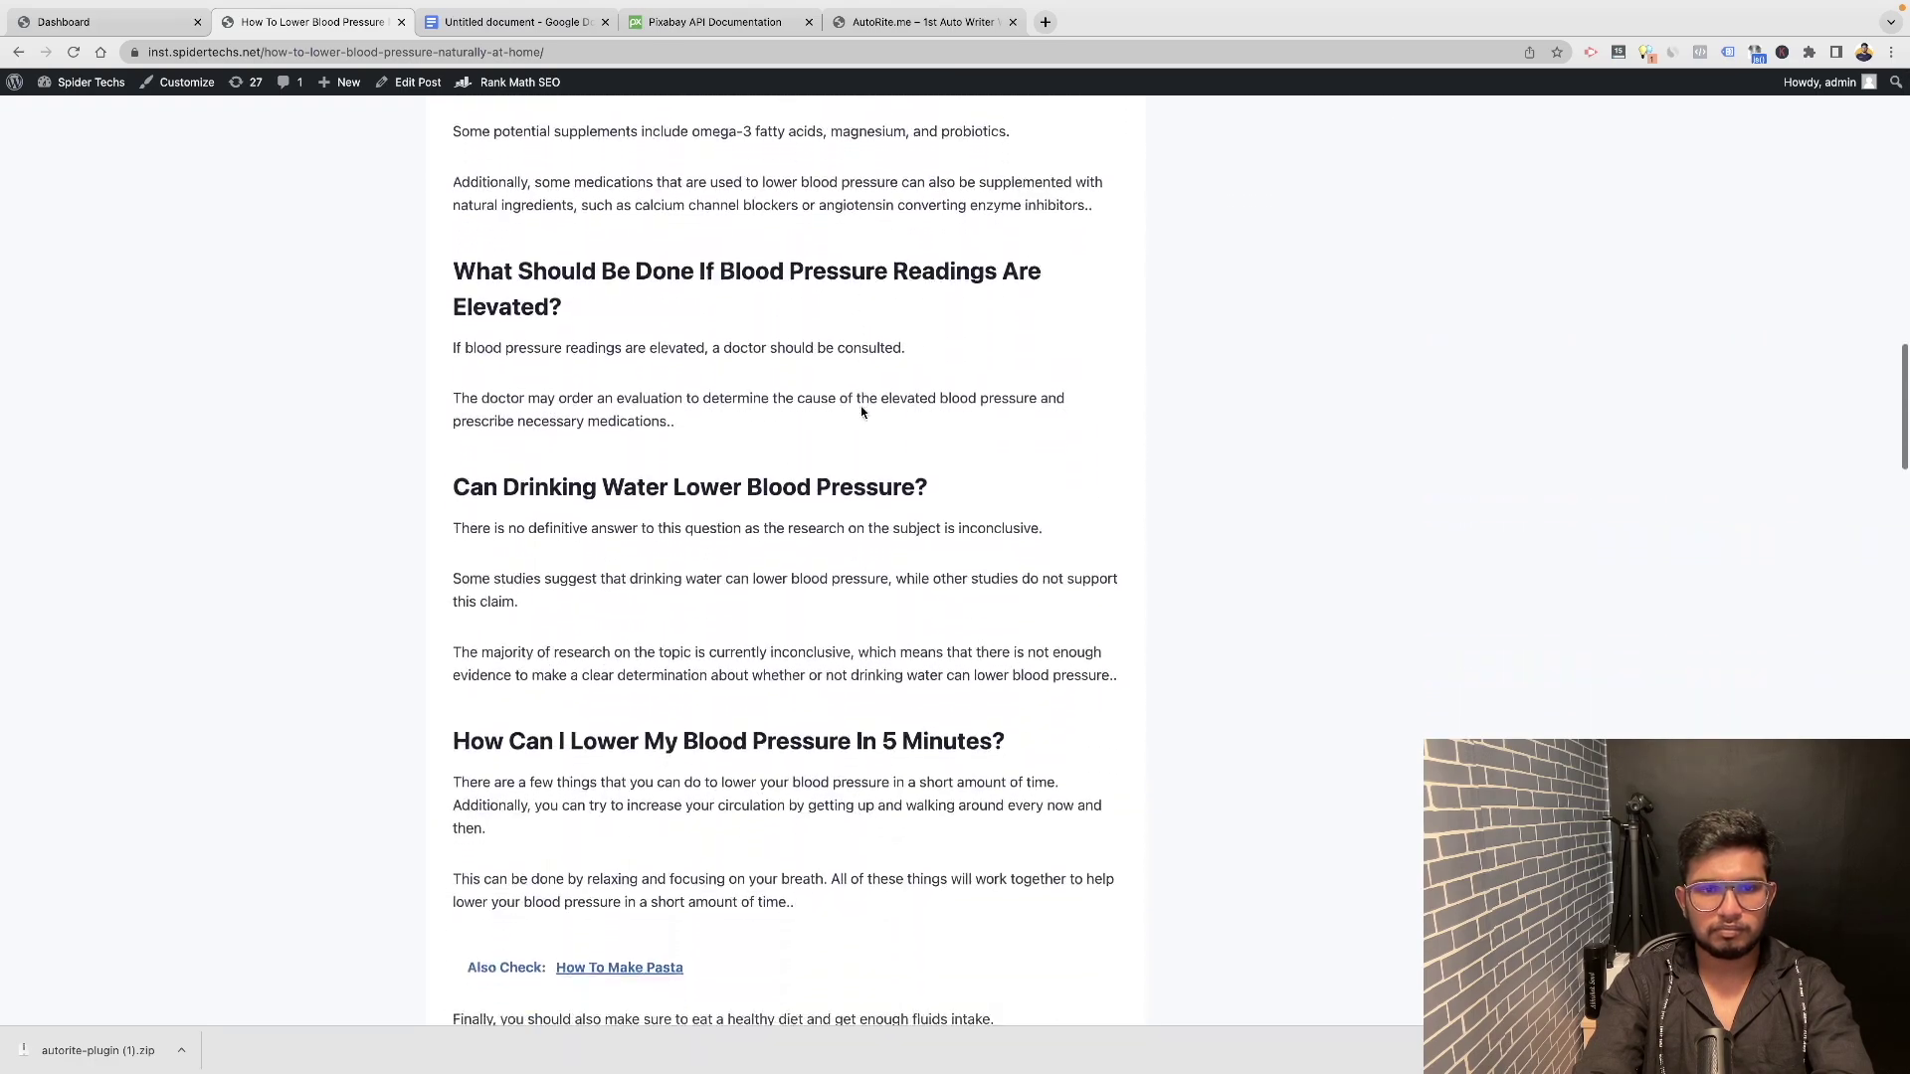
{"action": "scroll", "coordinate": [862, 411], "scroll_direction": "down", "scroll_amount": 6}
{"action": "scroll", "coordinate": [862, 411], "scroll_direction": "down", "scroll_amount": 2}
{"action": "scroll", "coordinate": [862, 410], "scroll_direction": "down", "scroll_amount": 3}
{"action": "scroll", "coordinate": [862, 408], "scroll_direction": "down", "scroll_amount": 5}
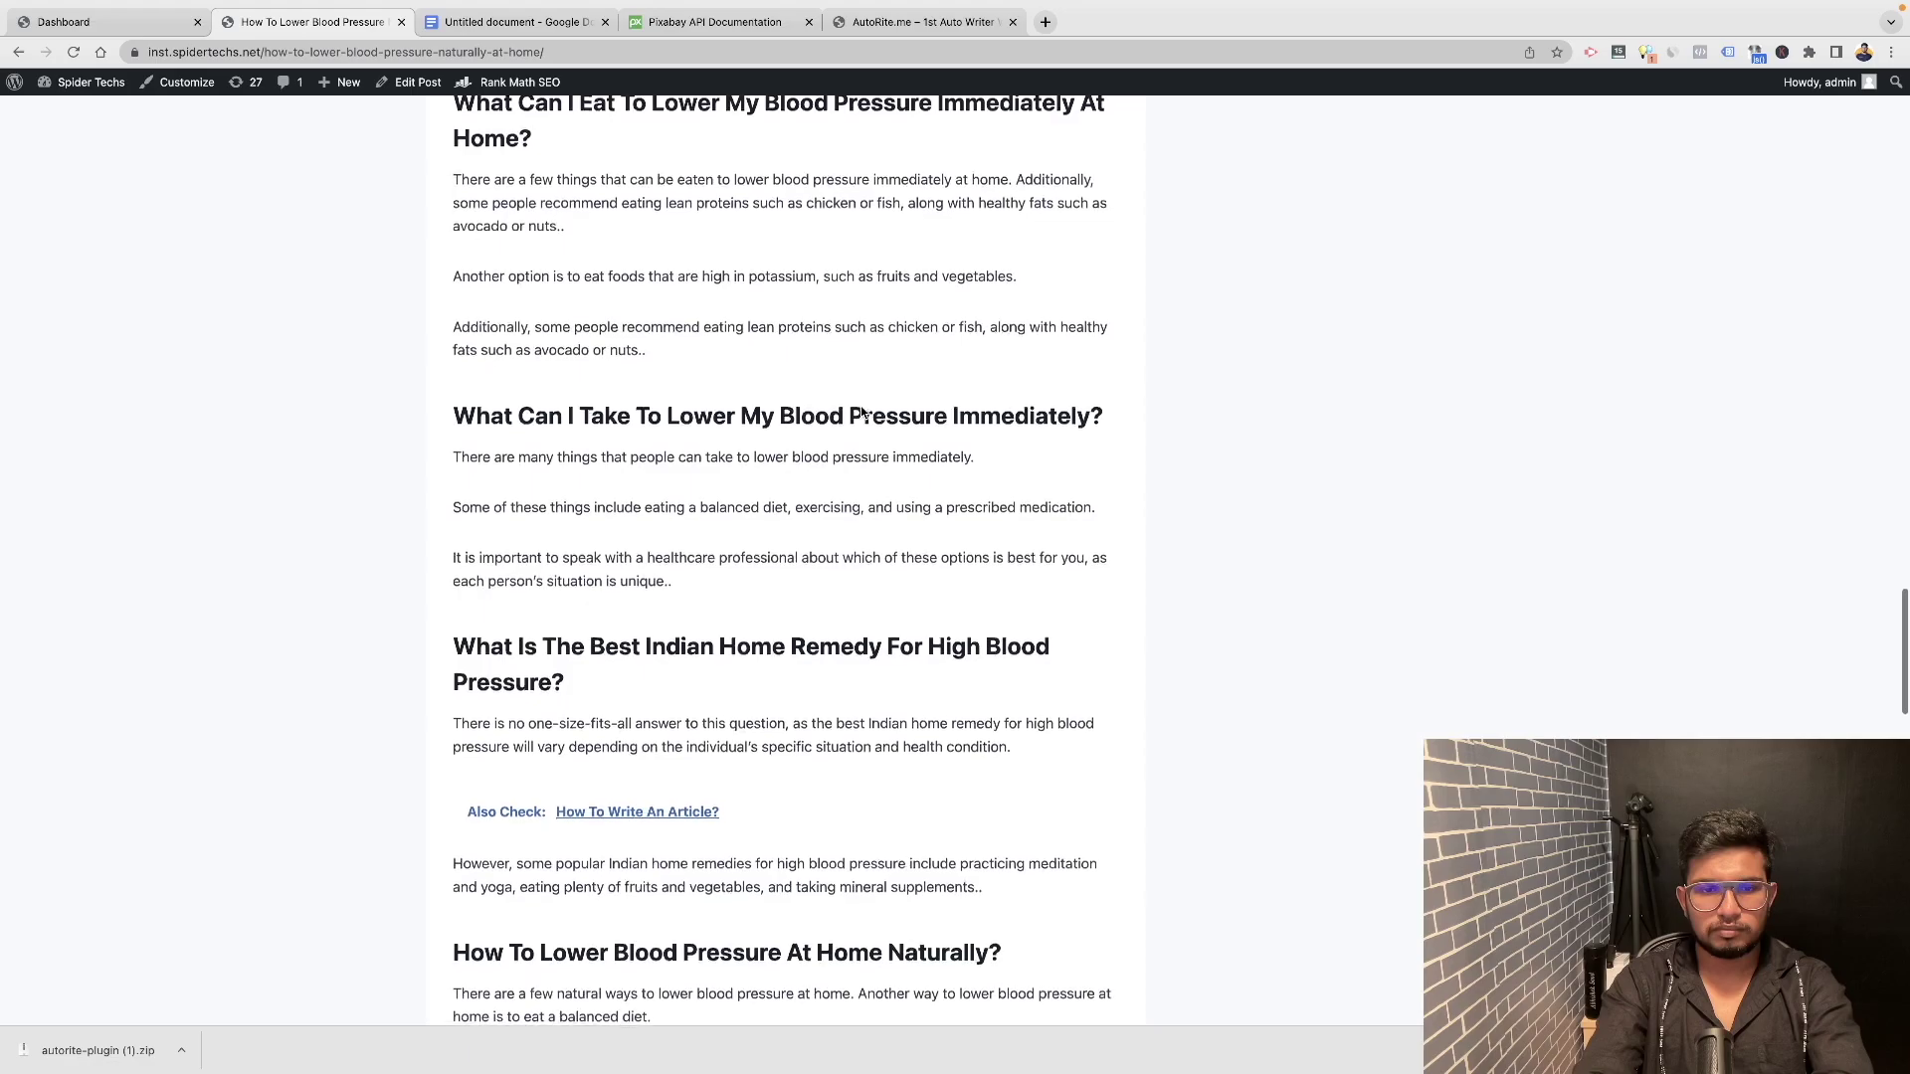
{"action": "scroll", "coordinate": [862, 406], "scroll_direction": "down", "scroll_amount": 2}
{"action": "scroll", "coordinate": [861, 406], "scroll_direction": "down", "scroll_amount": 6}
{"action": "scroll", "coordinate": [861, 408], "scroll_direction": "down", "scroll_amount": 7}
{"action": "scroll", "coordinate": [862, 408], "scroll_direction": "up", "scroll_amount": 10}
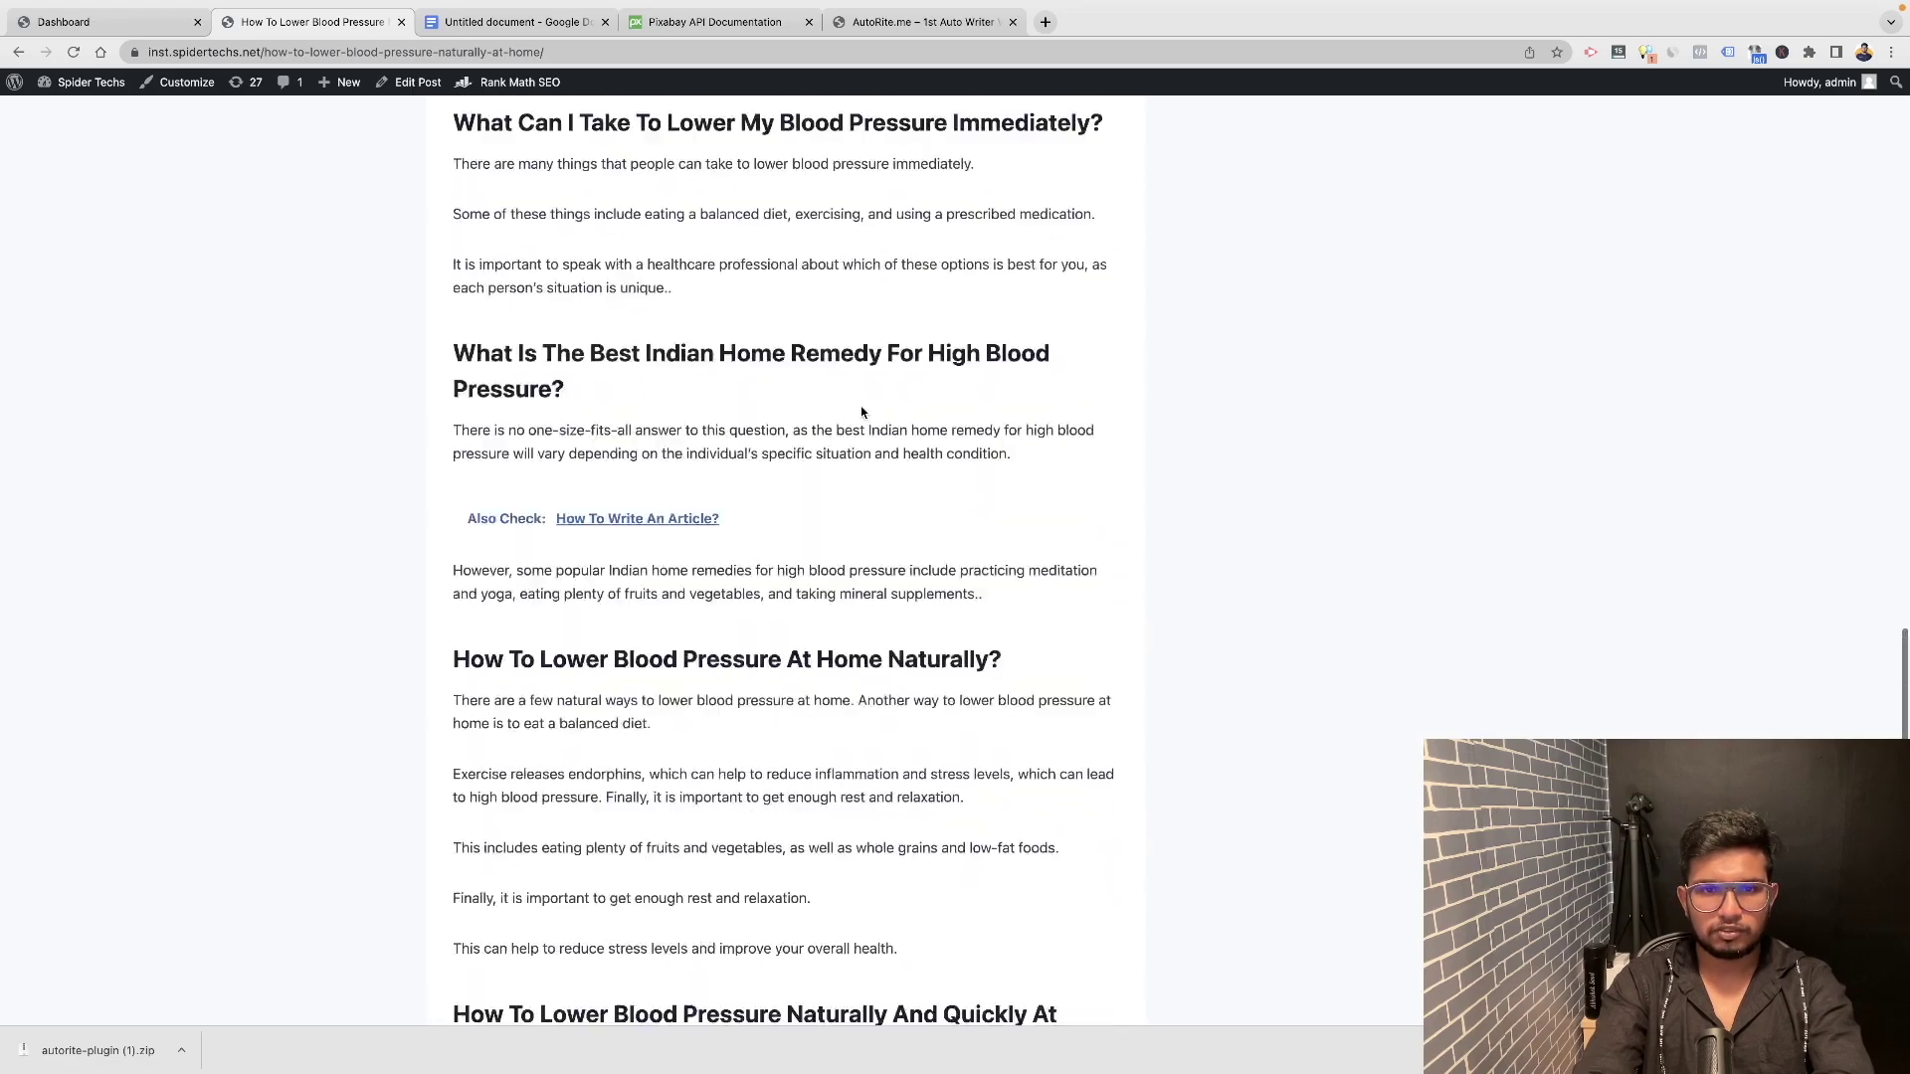
{"action": "scroll", "coordinate": [862, 411], "scroll_direction": "up", "scroll_amount": 20}
{"action": "scroll", "coordinate": [861, 411], "scroll_direction": "up", "scroll_amount": 15}
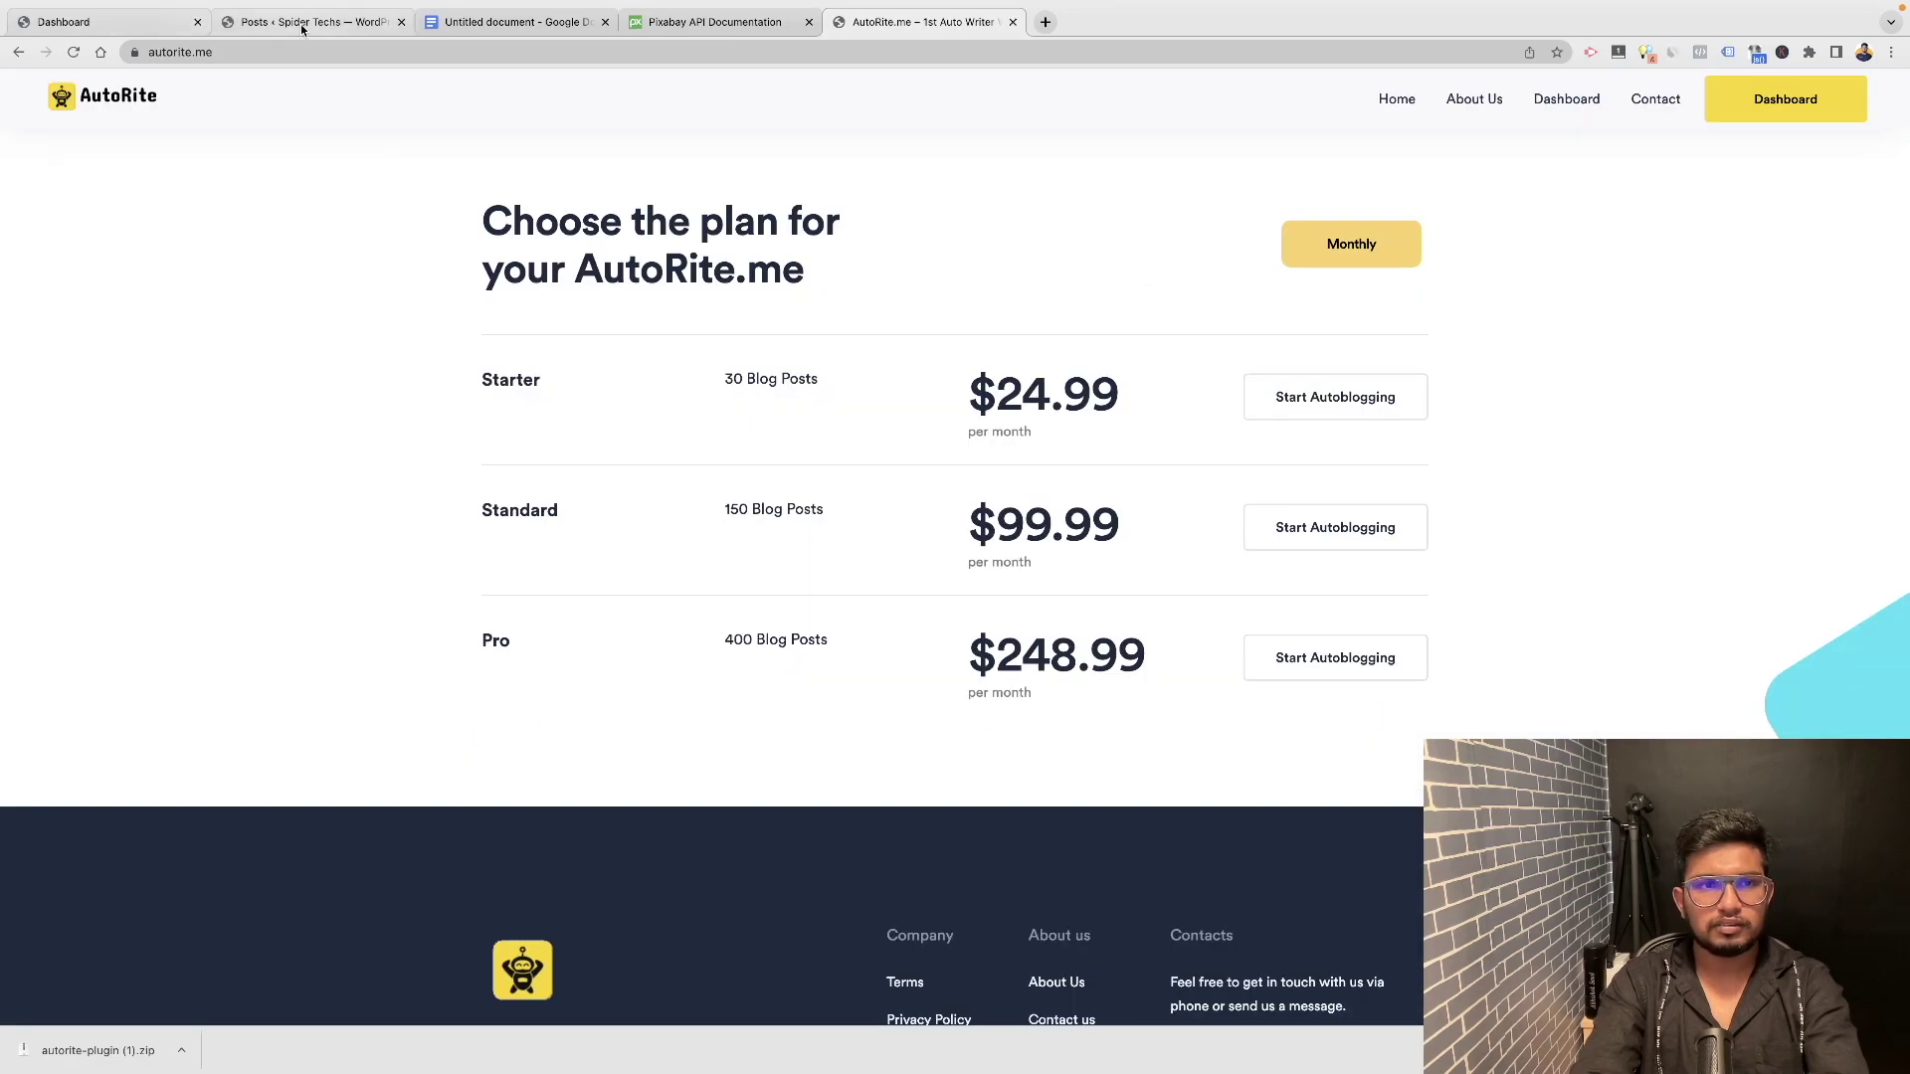
{"action": "left_click", "coordinate": [261, 51]}
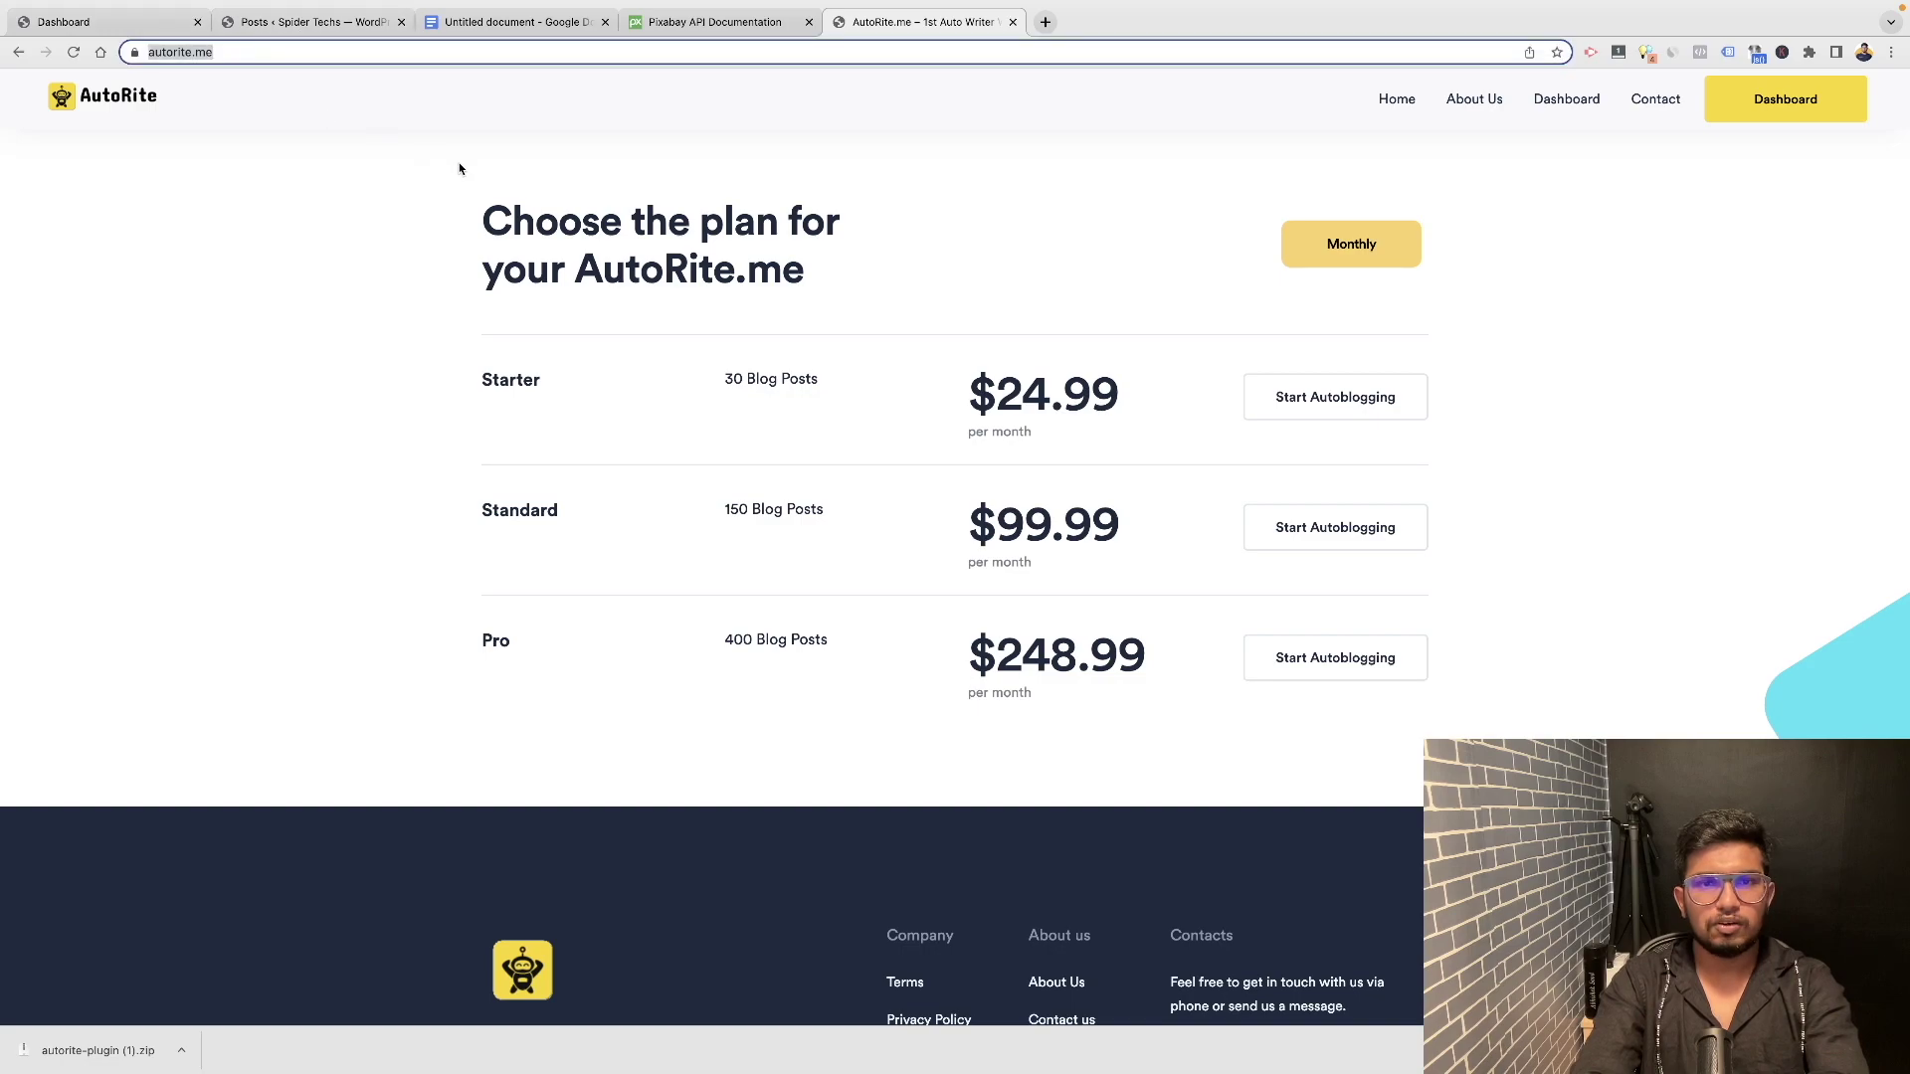